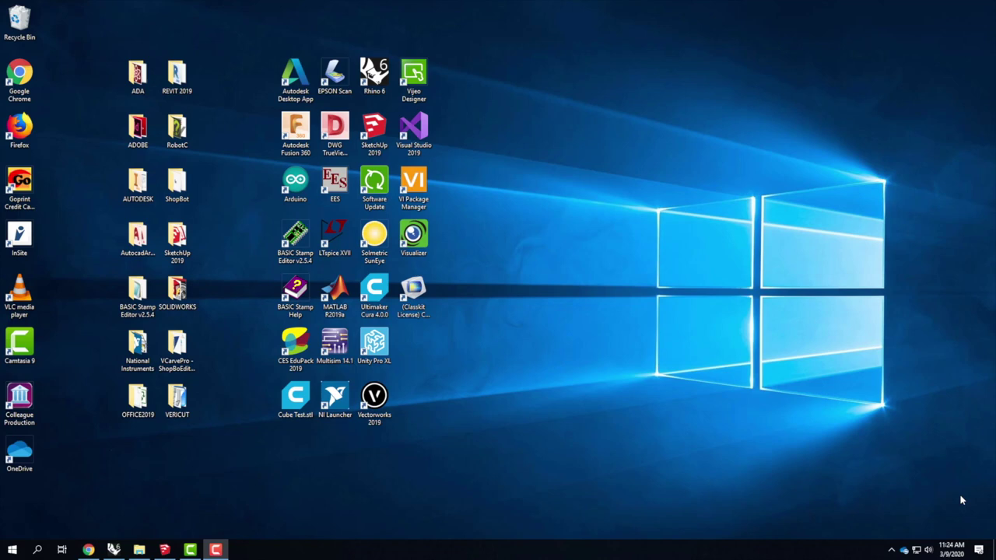
Step: Switch to SketchUp, start a new model from the Architectural Inches template, and delete the default human figure
mouse_move(162, 550)
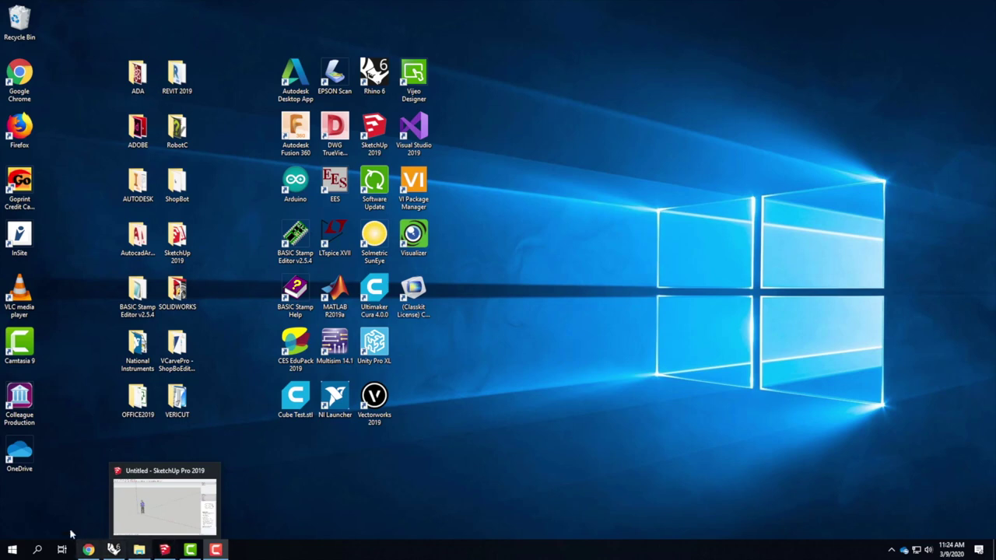
click(146, 506)
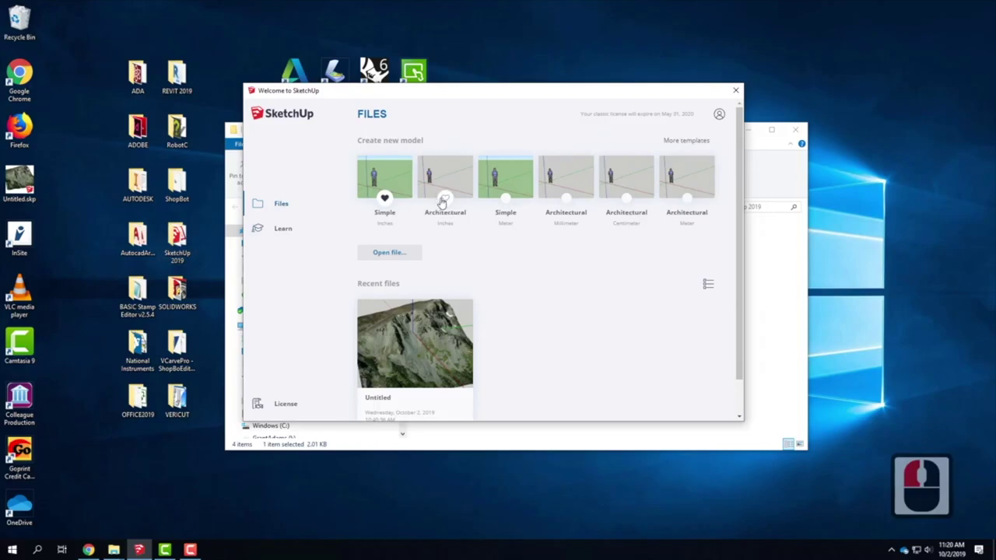
click(444, 183)
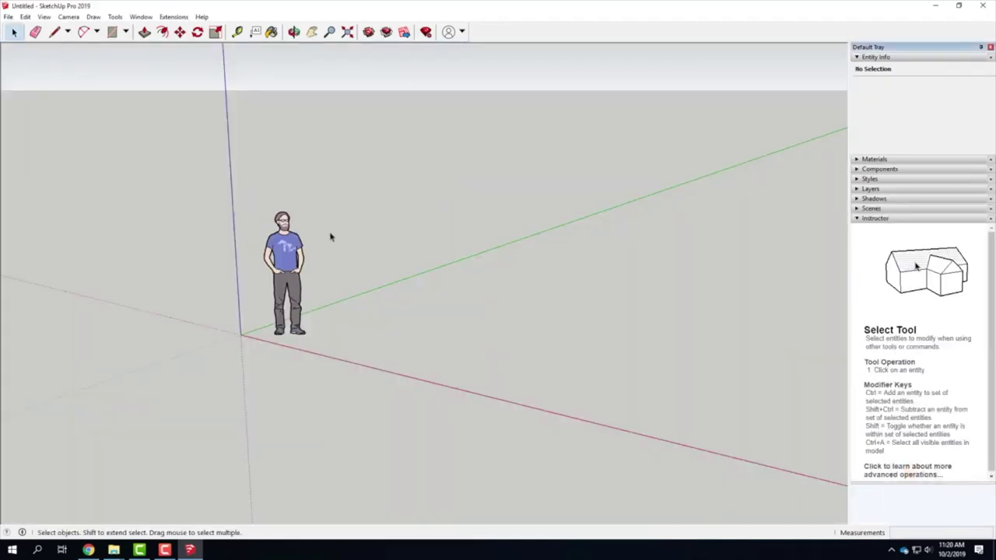
click(288, 242)
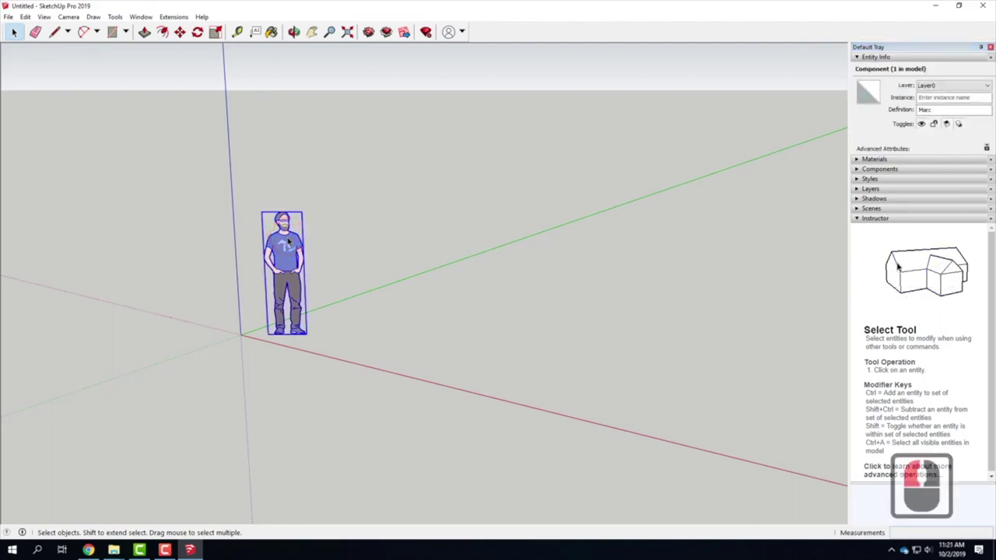
key(Delete)
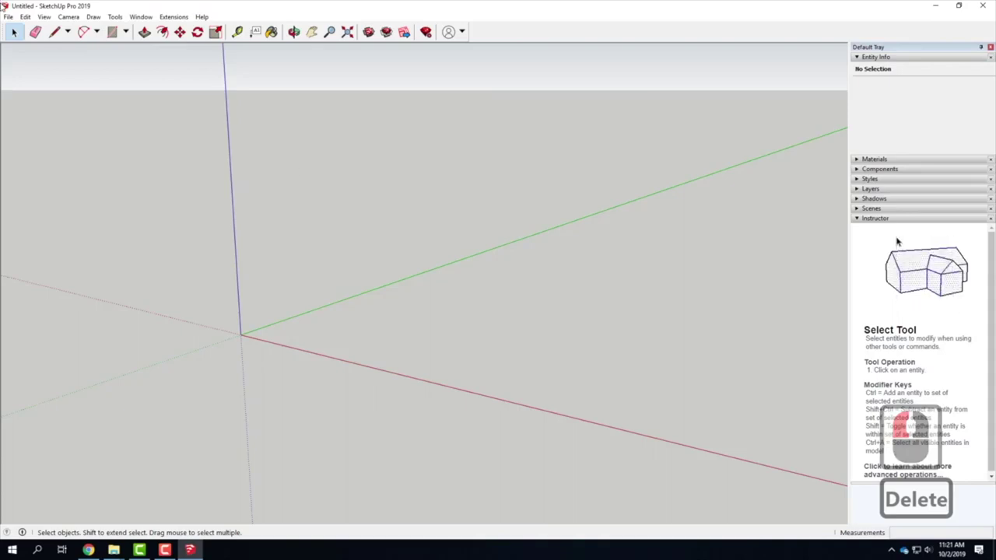
Step: Open the Add Location map for geo-locating the model and widen it to show California and Nevada
click(8, 17)
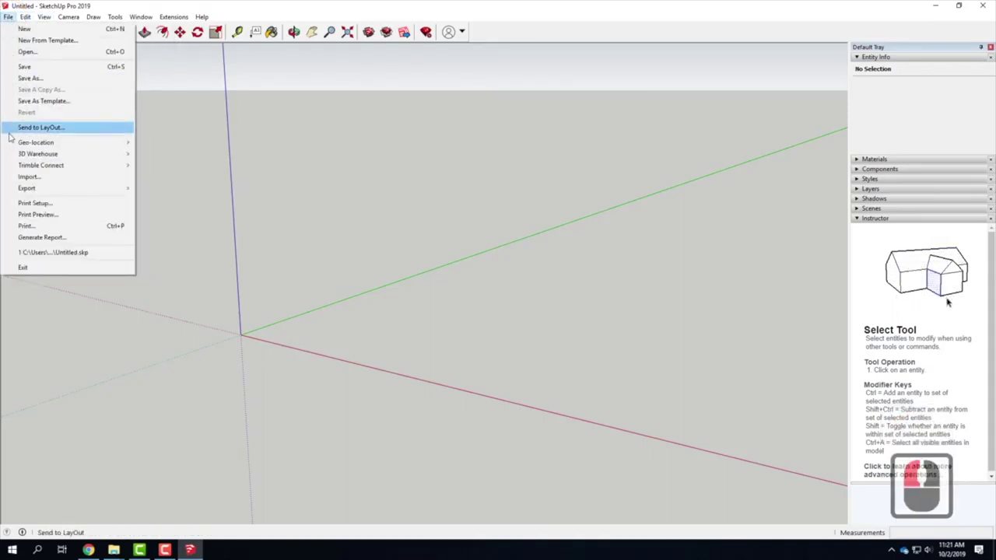
mouse_move(77, 142)
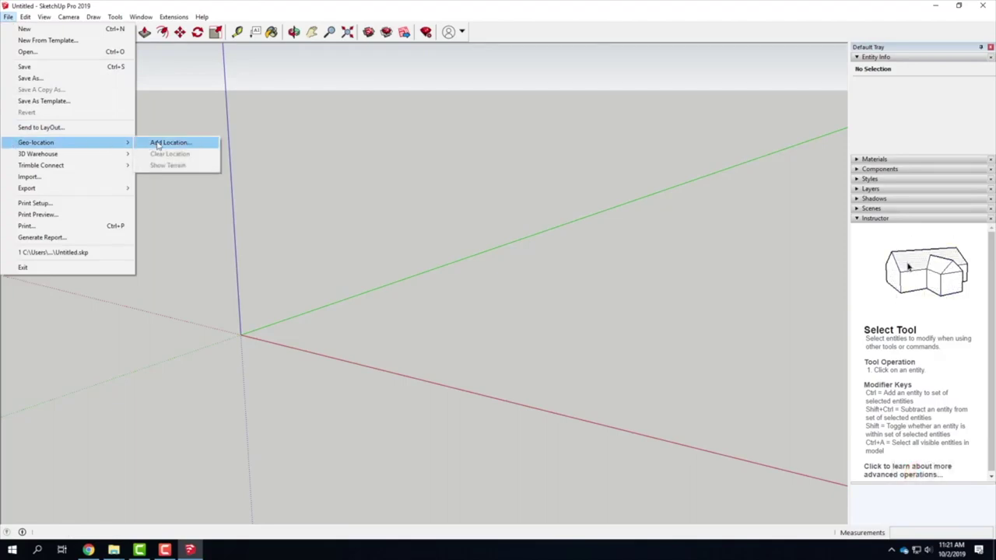
click(168, 145)
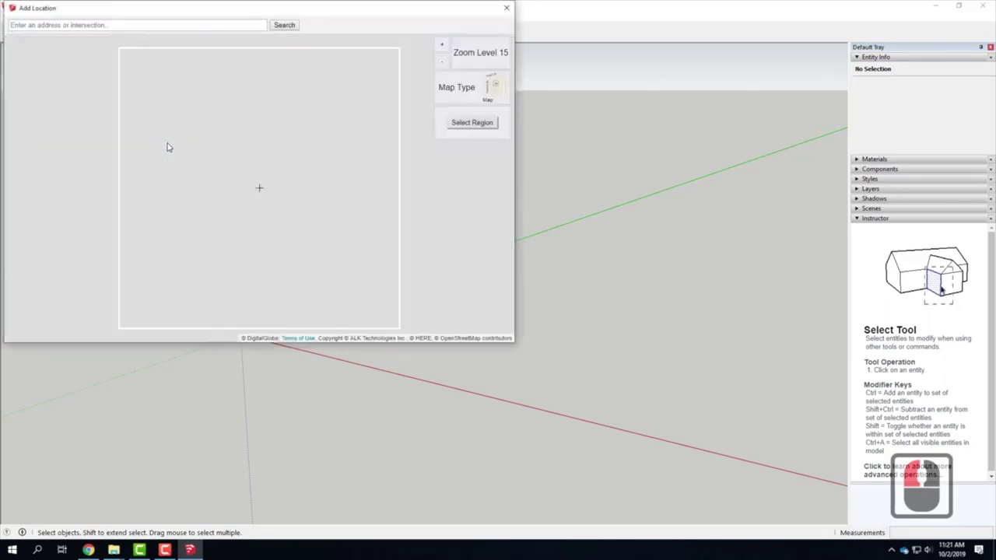
drag(144, 7, 262, 81)
scroll(413, 213, down, 8)
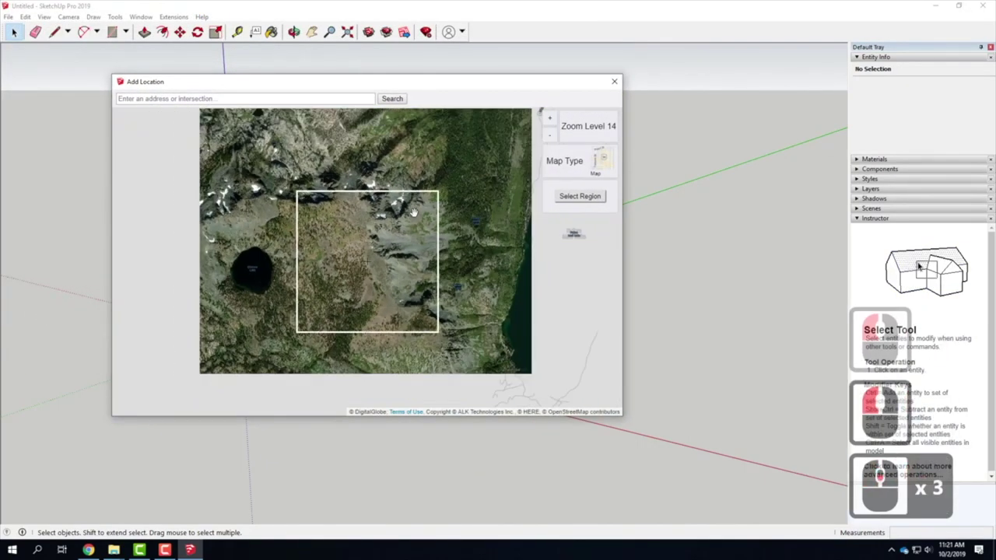
scroll(414, 213, down, 11)
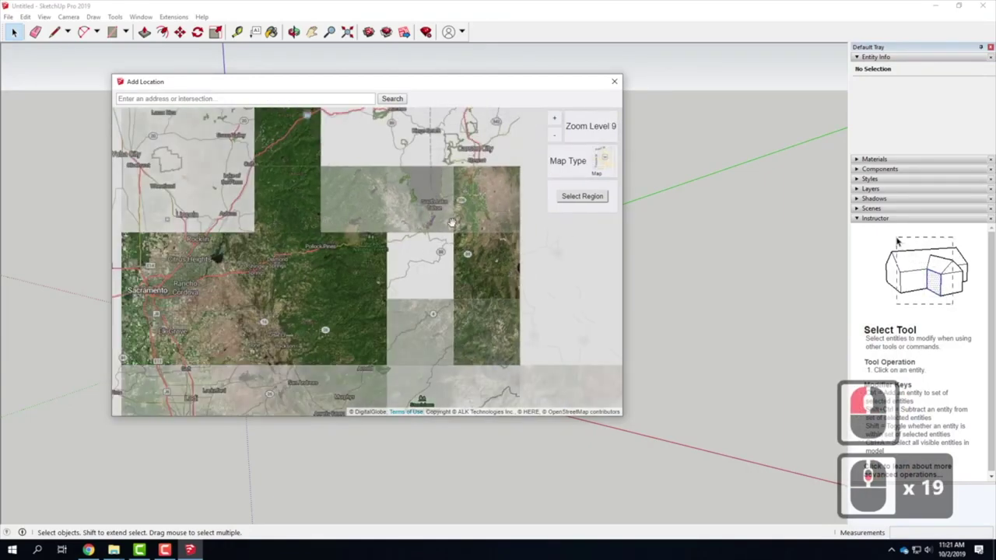
drag(355, 232, 442, 256)
scroll(442, 256, down, 5)
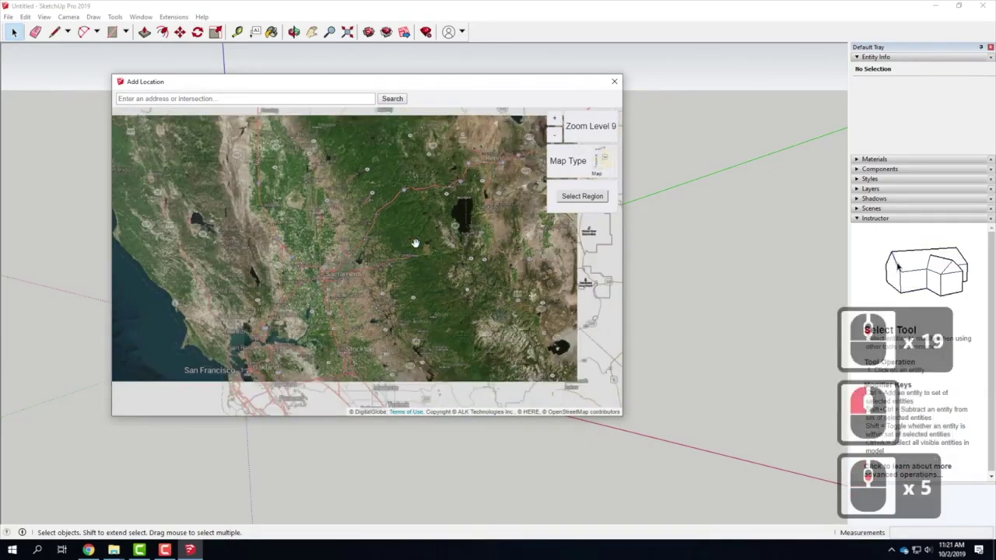
scroll(416, 282, down, 3)
drag(416, 282, 336, 236)
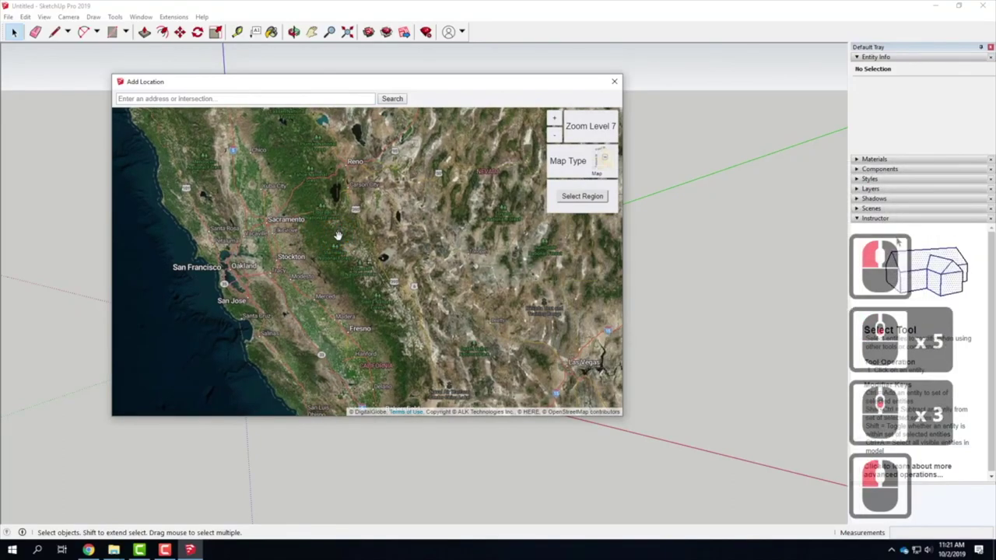
scroll(337, 235, down, 2)
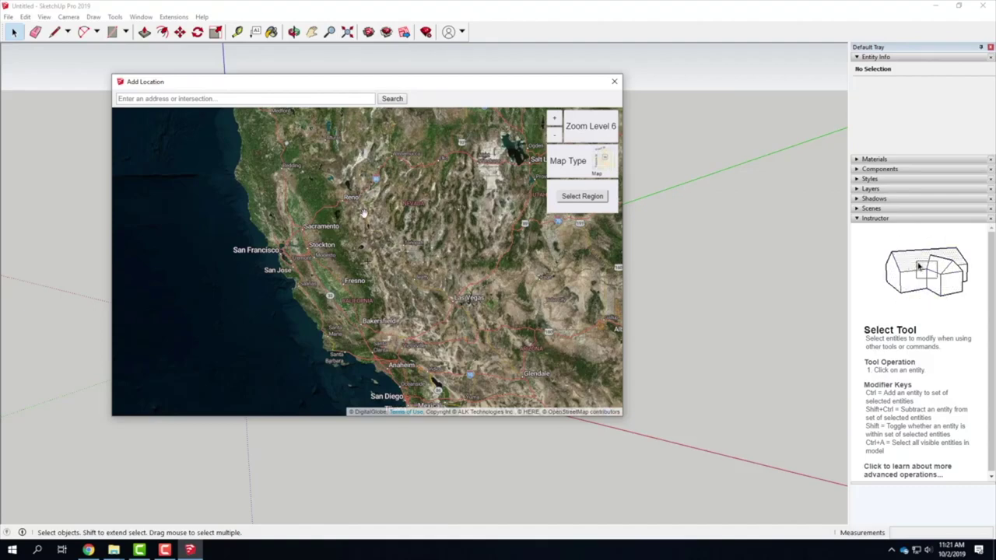
Step: Locate the rocky, snow-patched mountain ridge southwest of Lake Tahoe and Fallen Leaf Lake on the location map
scroll(331, 204, up, 9)
scroll(301, 238, up, 9)
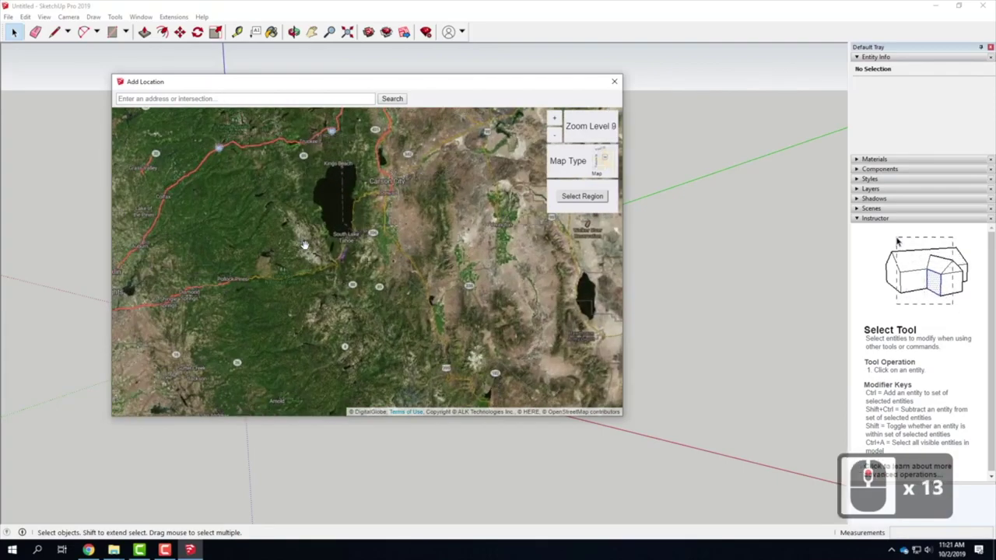
scroll(216, 266, down, 3)
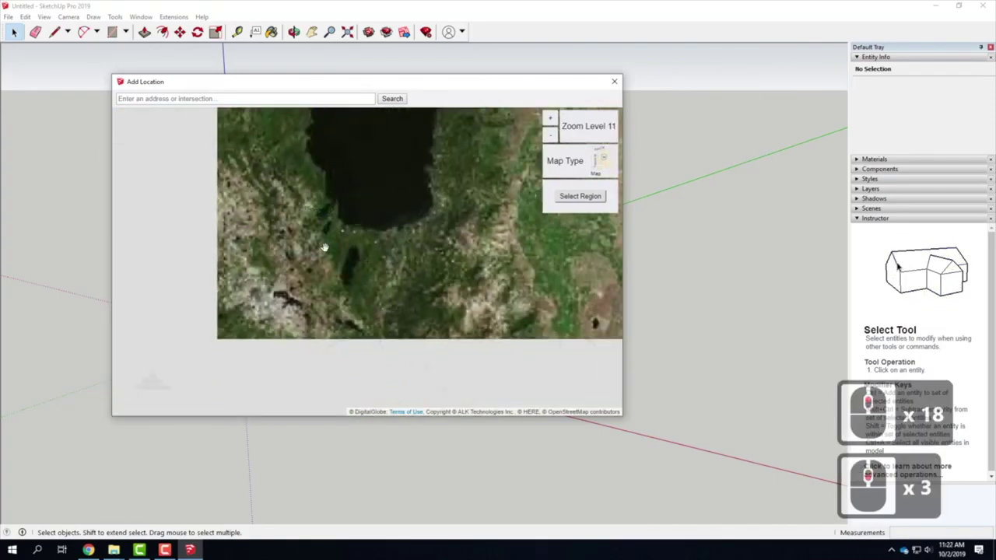
scroll(246, 281, up, 3)
scroll(246, 281, up, 1)
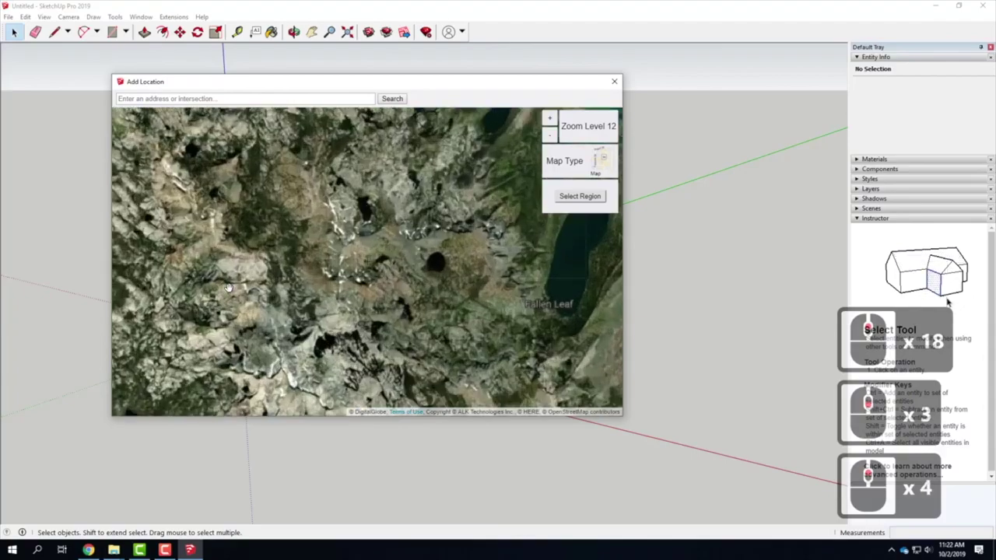
scroll(301, 341, down, 2)
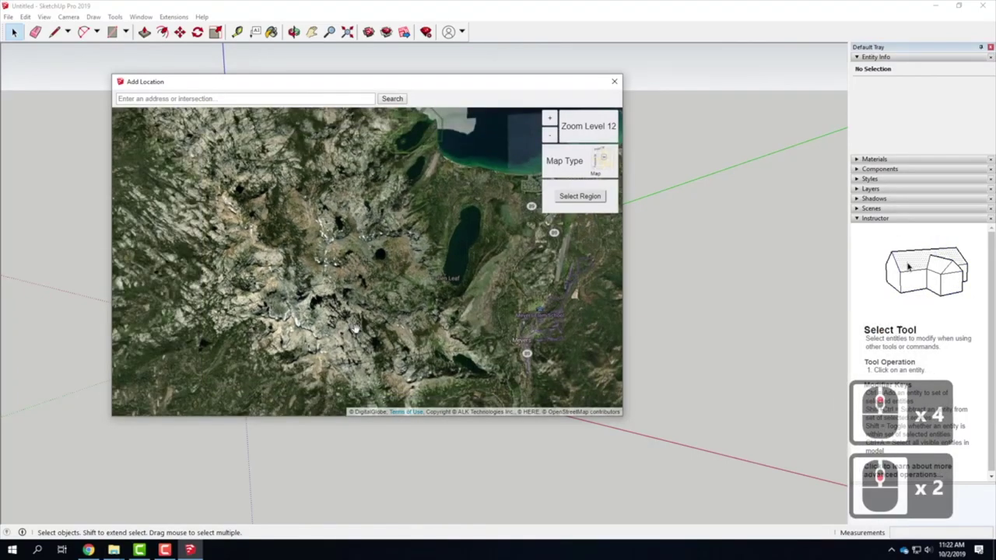
scroll(350, 334, up, 2)
scroll(350, 335, up, 3)
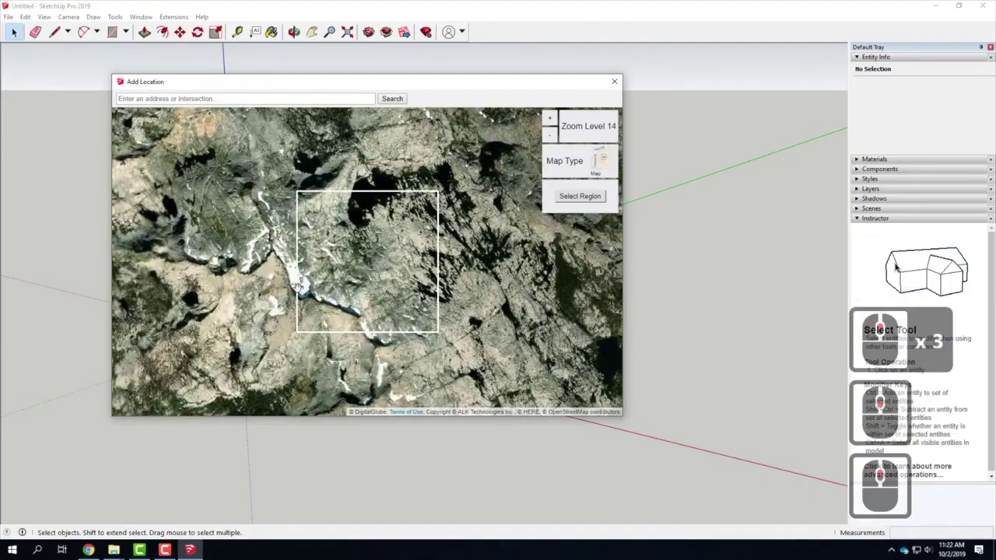
scroll(352, 289, up, 3)
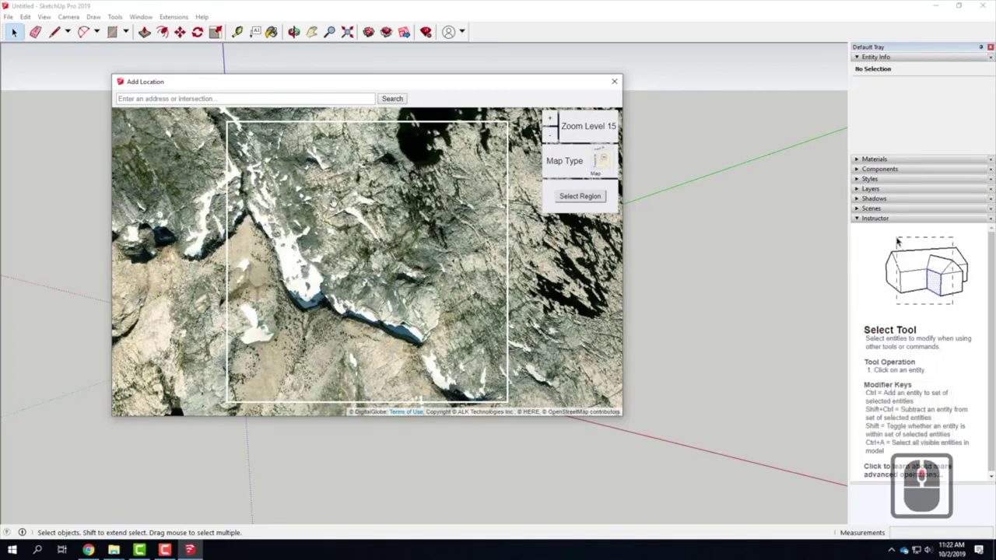
Step: Frame the mountain peak just south of the ridge at zoom level 15 and import that region into the model
scroll(334, 214, down, 4)
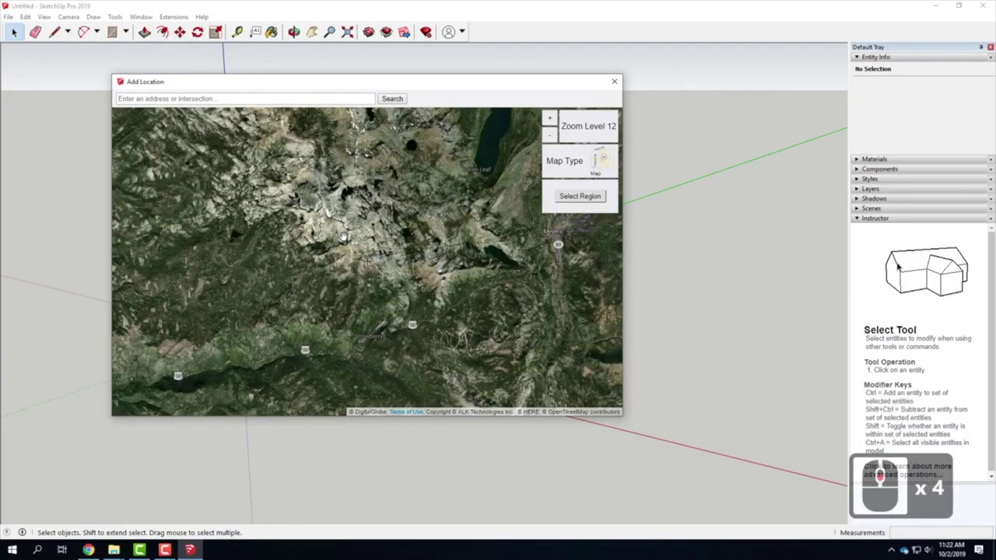
scroll(343, 236, up, 1)
scroll(342, 236, up, 1)
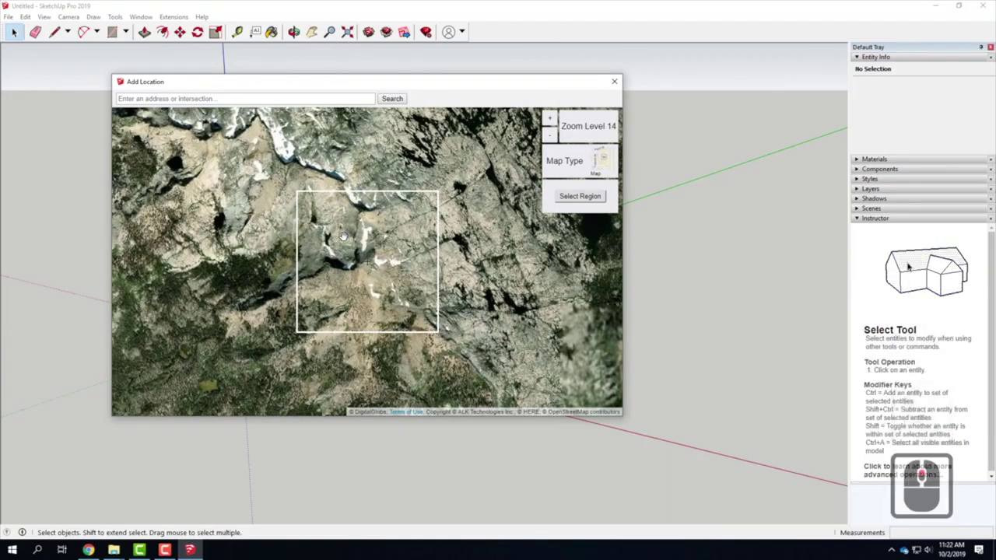
scroll(343, 236, up, 1)
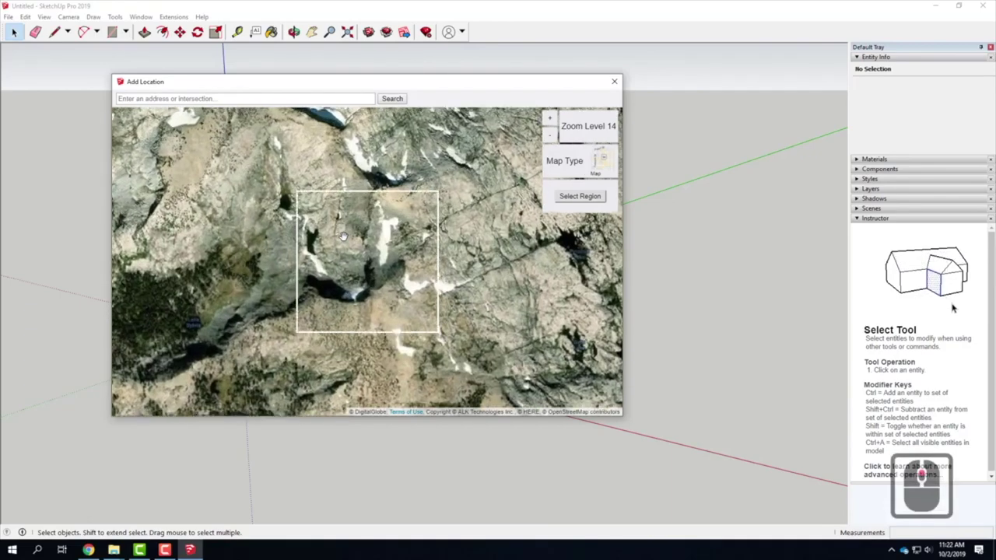
scroll(343, 236, up, 1)
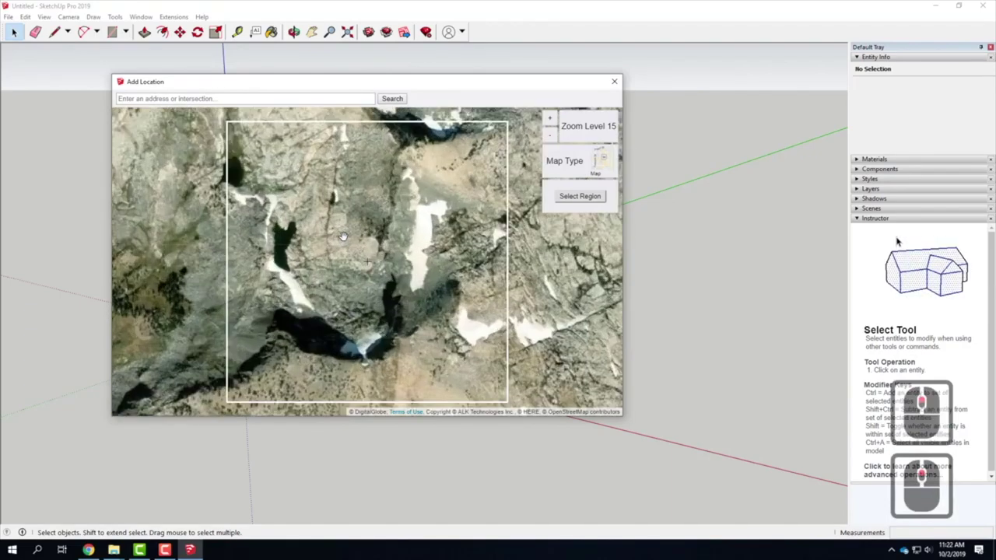
scroll(343, 236, up, 2)
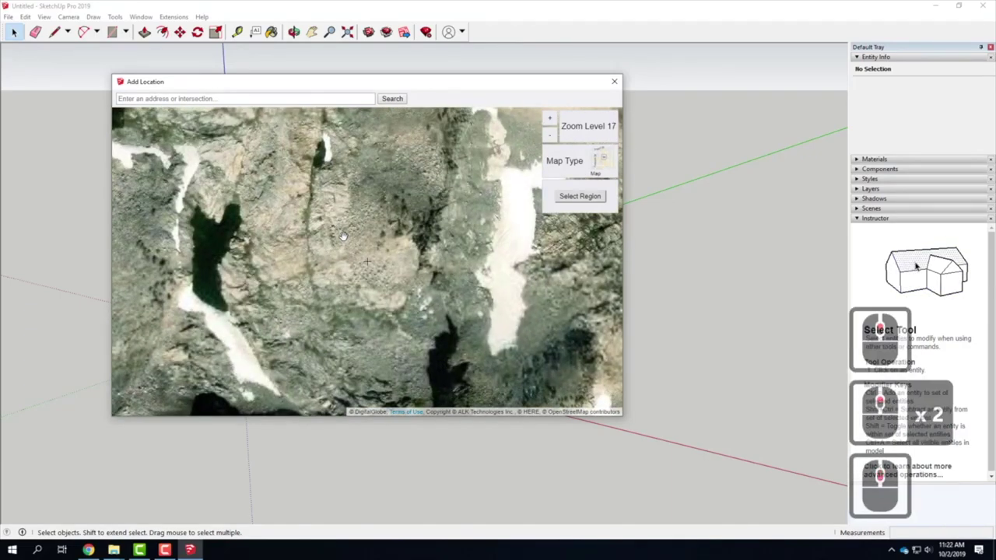
scroll(342, 236, down, 2)
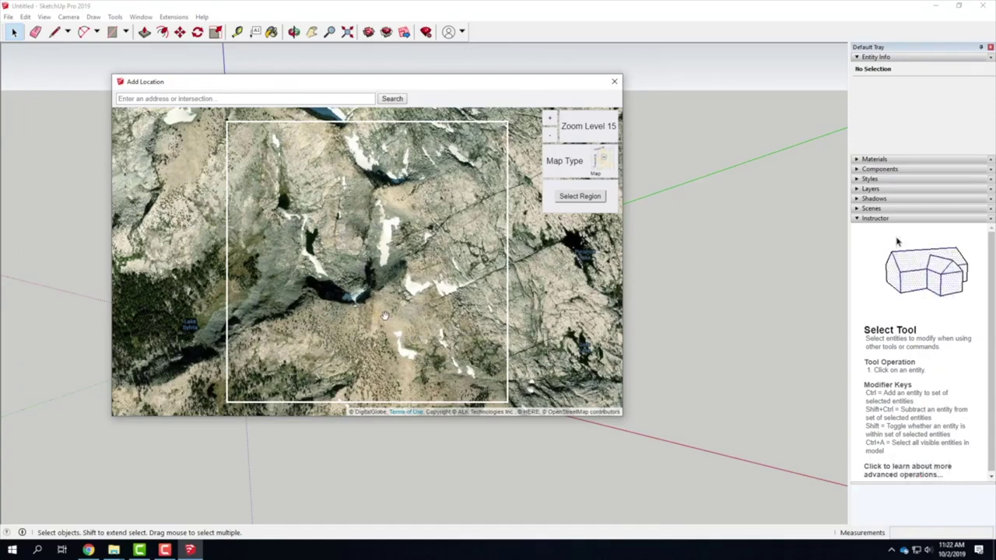
click(580, 196)
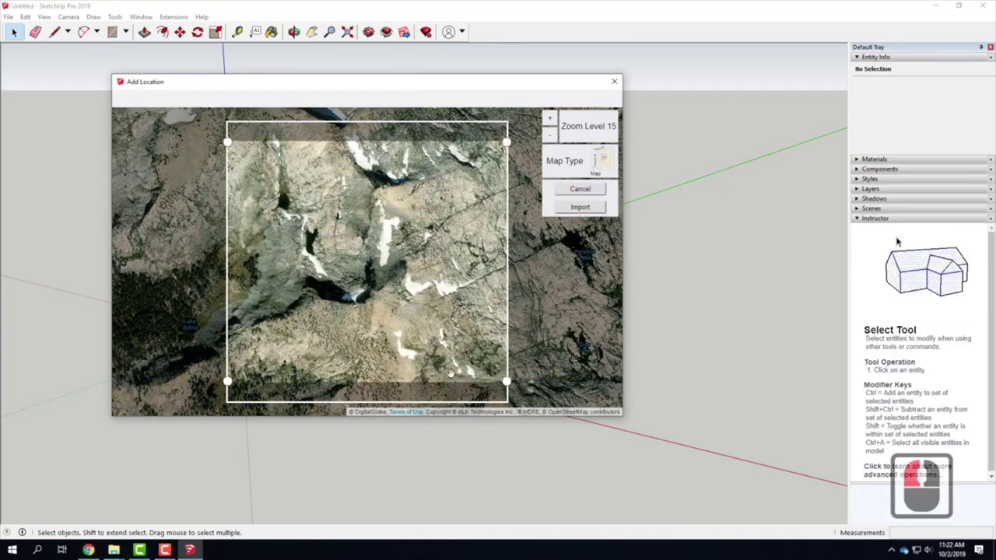
click(580, 208)
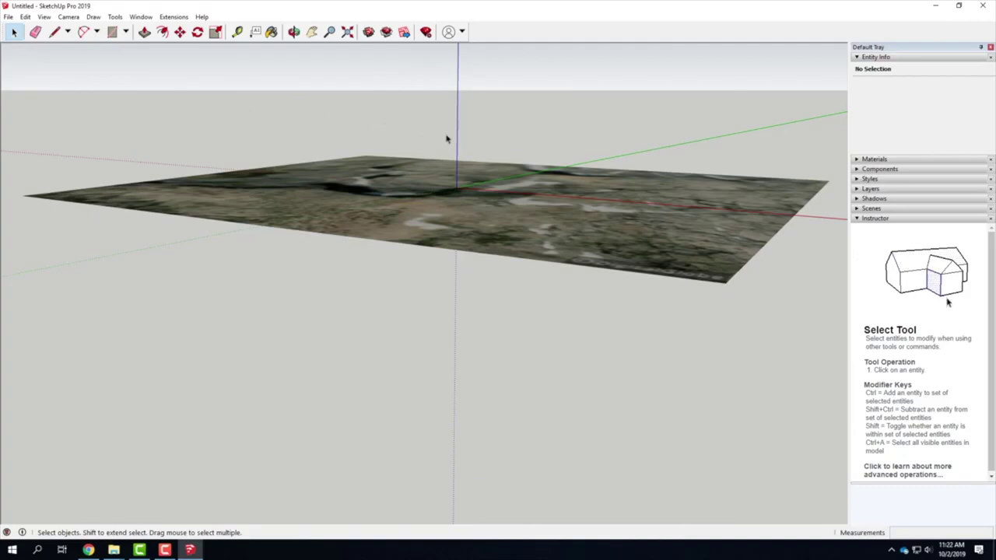
Step: Show the 3D terrain for the imported site imagery and inspect the mountain from several sides
scroll(447, 141, down, 2)
middle_drag(494, 120, 421, 293)
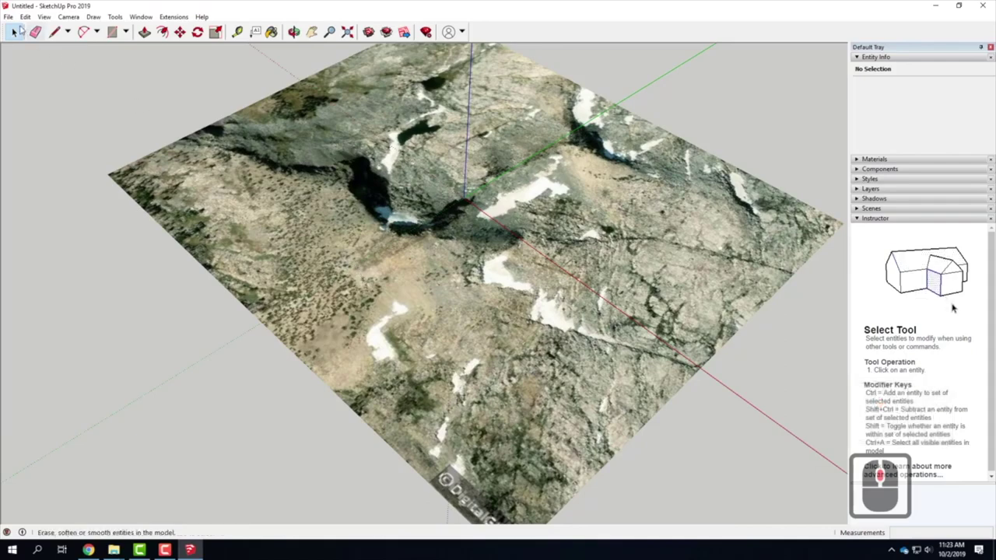
click(8, 17)
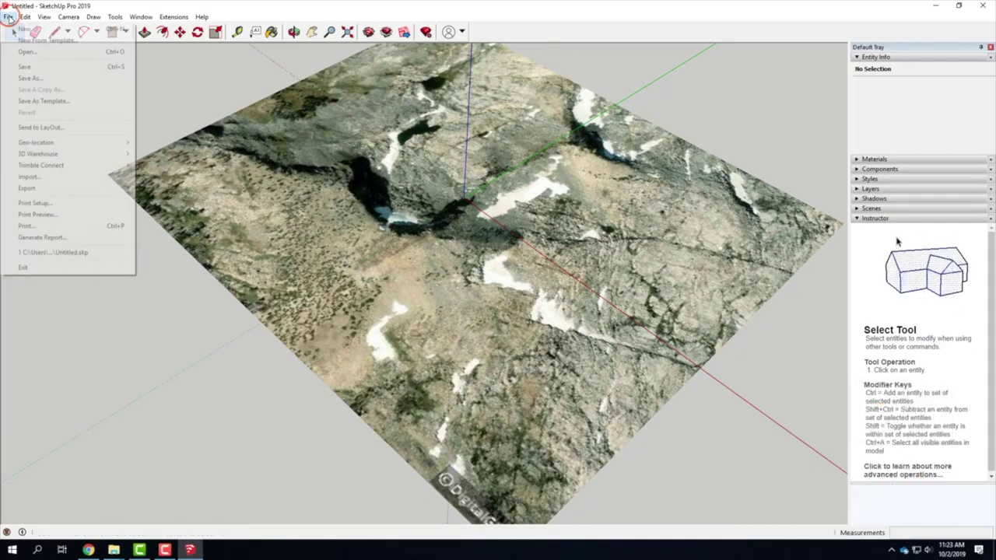
mouse_move(35, 147)
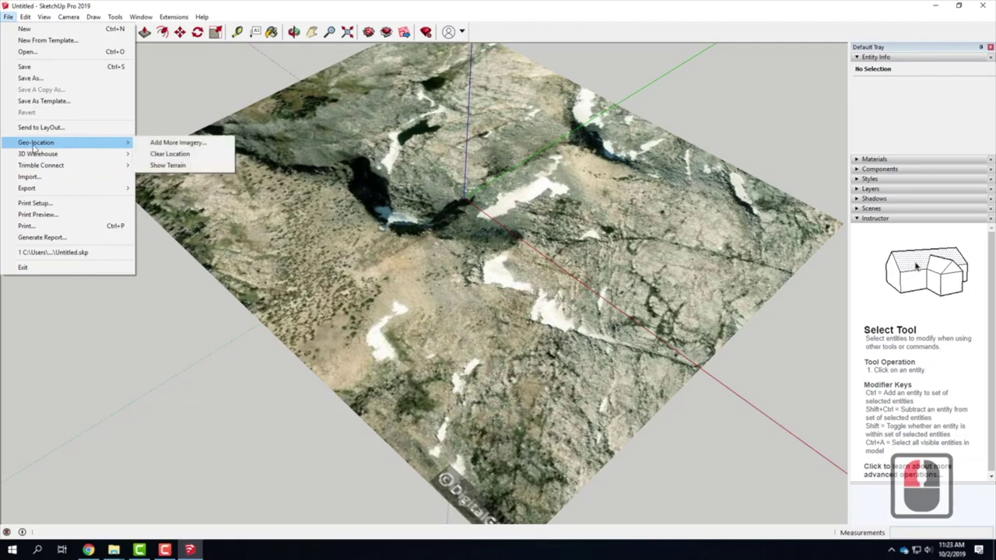
click(177, 166)
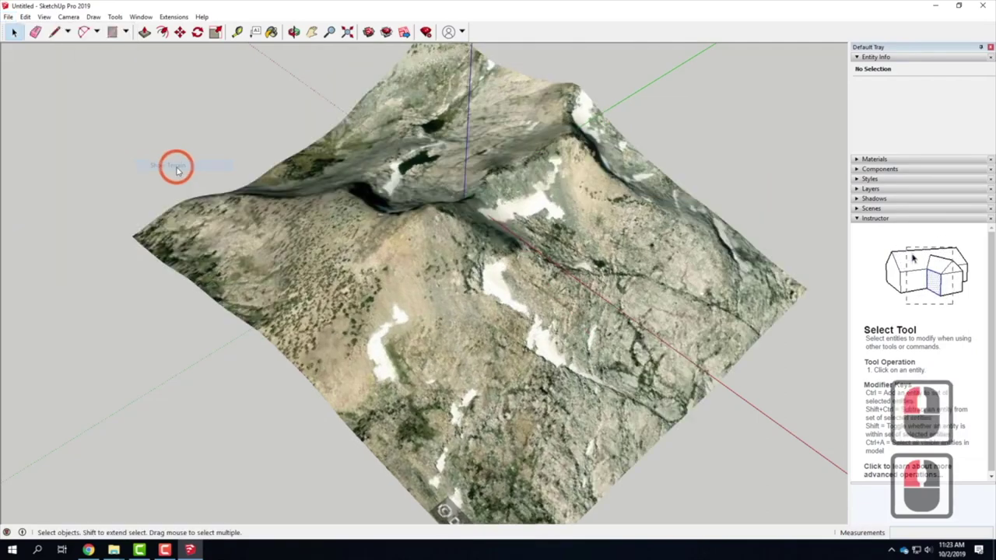
middle_drag(449, 269, 738, 194)
middle_drag(727, 205, 354, 247)
middle_click(536, 251)
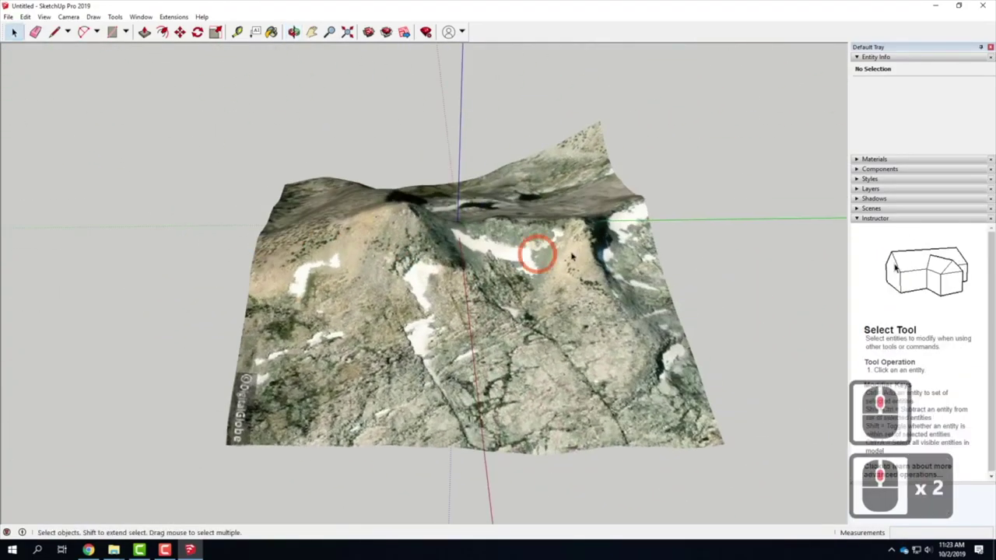
middle_drag(536, 251, 331, 258)
middle_click(477, 251)
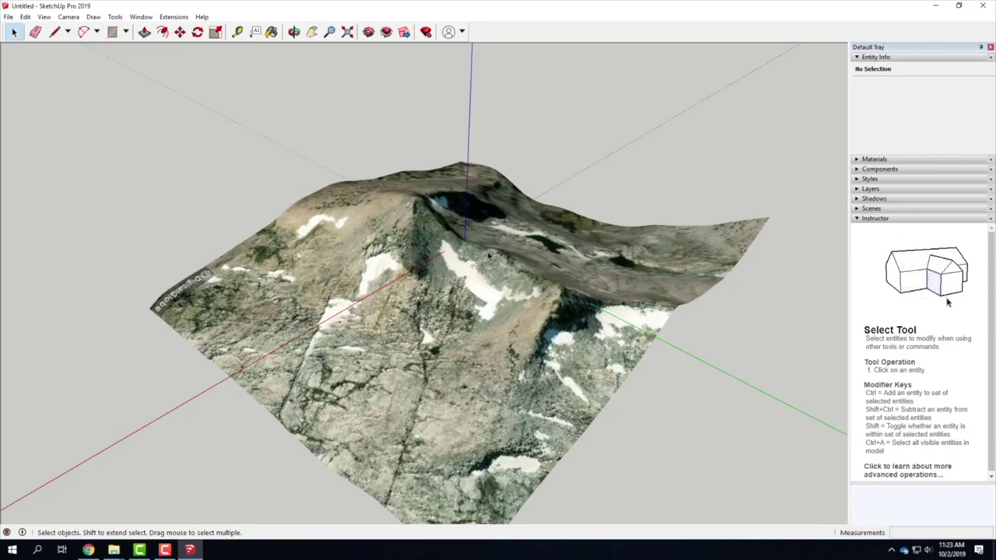
Step: Save a copy of the terrain model as Sierra2.skp in the SketchUp Version 2018 format
click(8, 16)
click(31, 68)
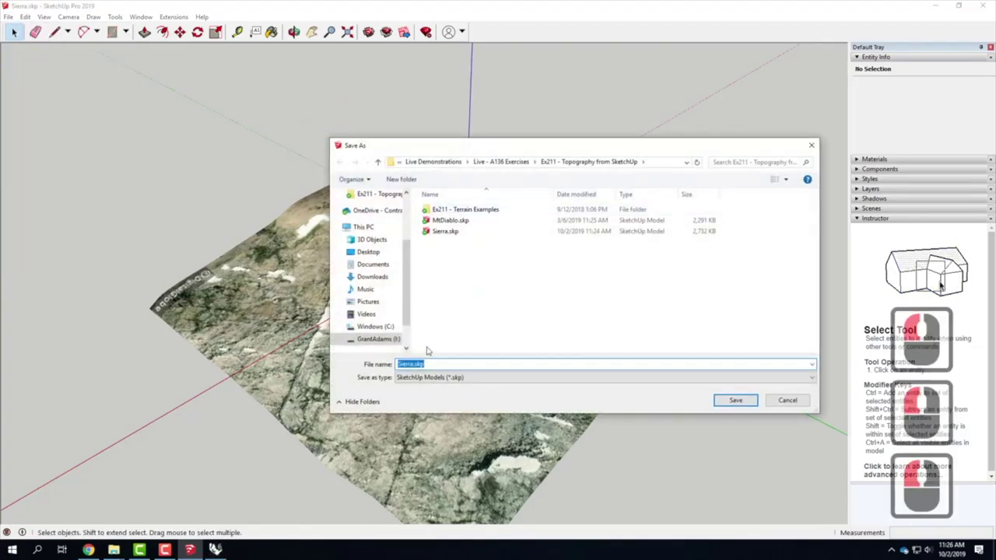
click(411, 364)
click(449, 361)
text(2.skp)
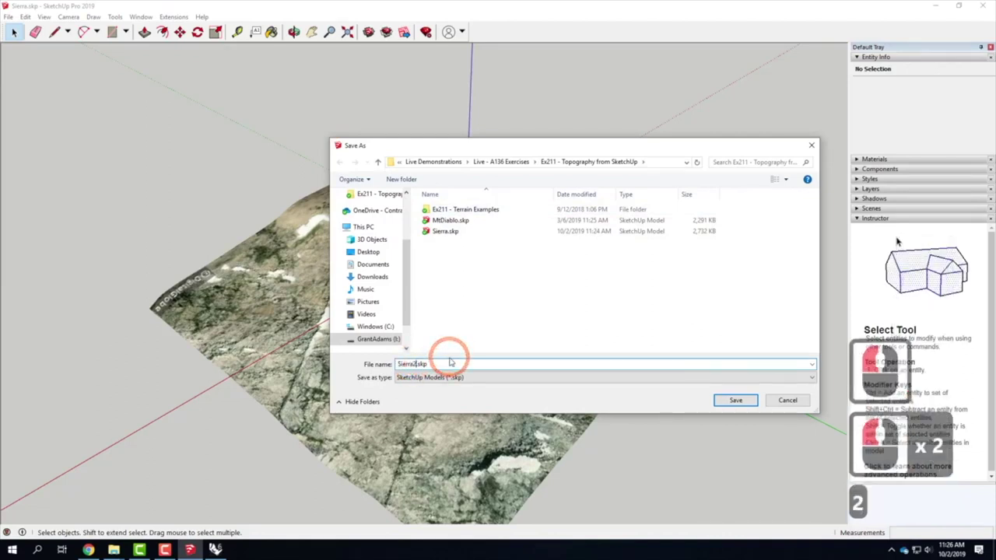
click(574, 377)
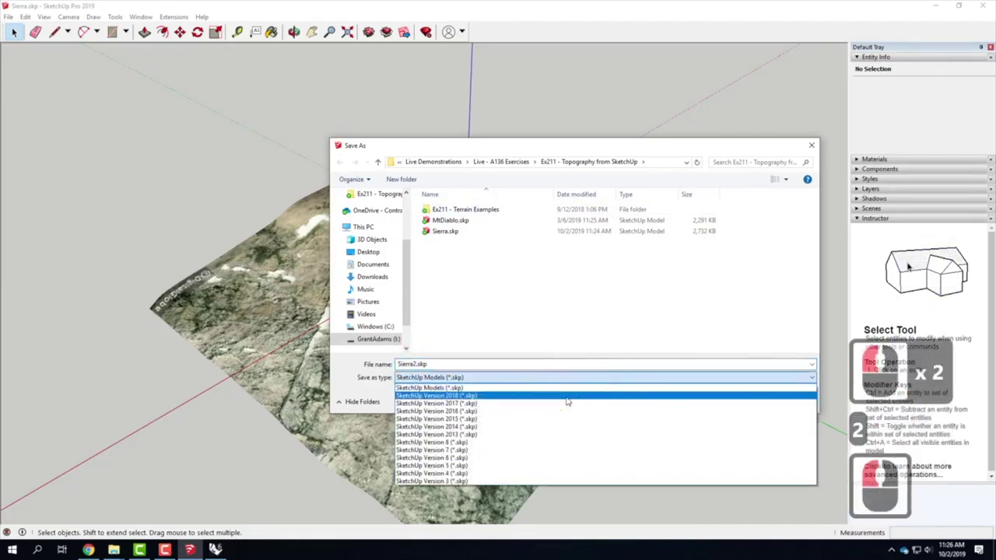
click(567, 396)
click(735, 399)
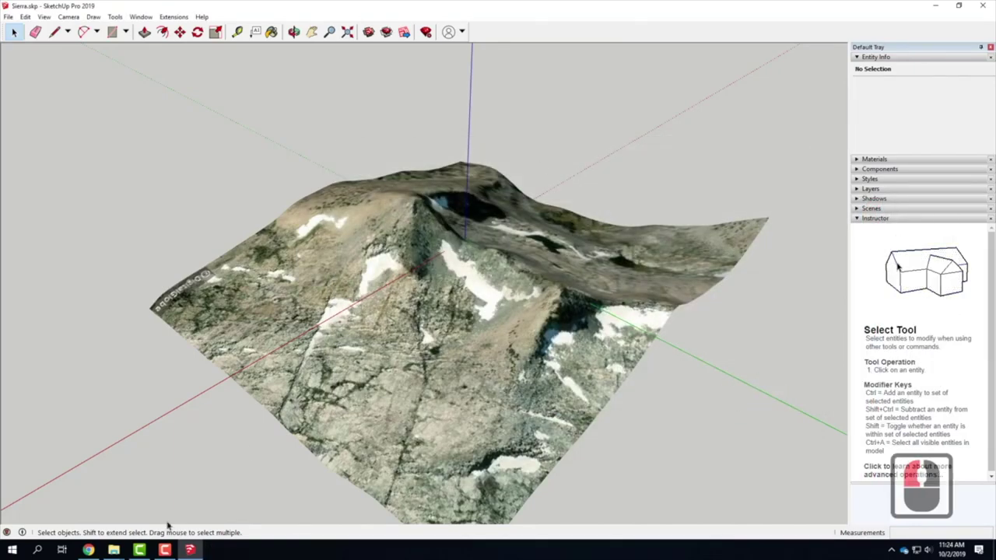
Step: Switch to Rhino 6 and start a new file from the Large Objects - Inches template
click(935, 5)
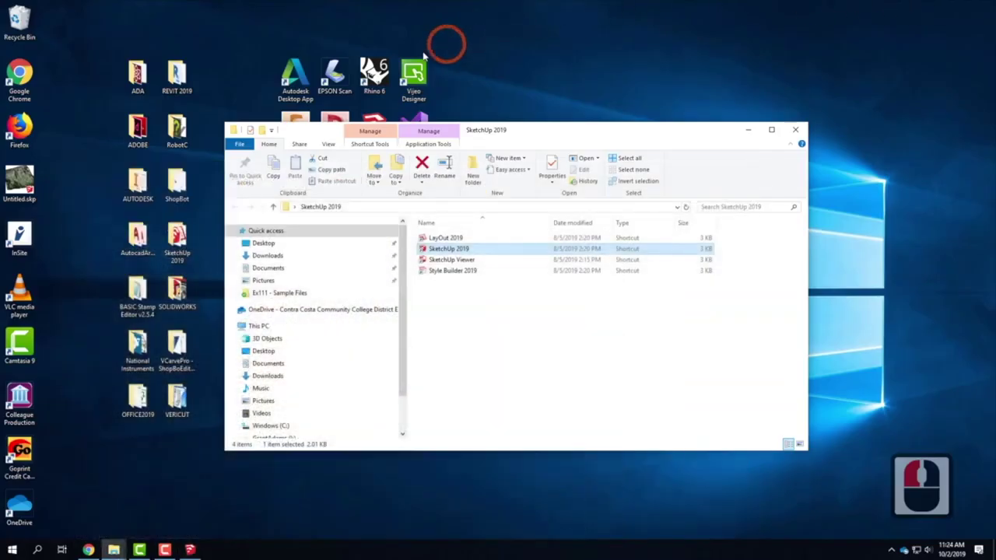
double_click(369, 73)
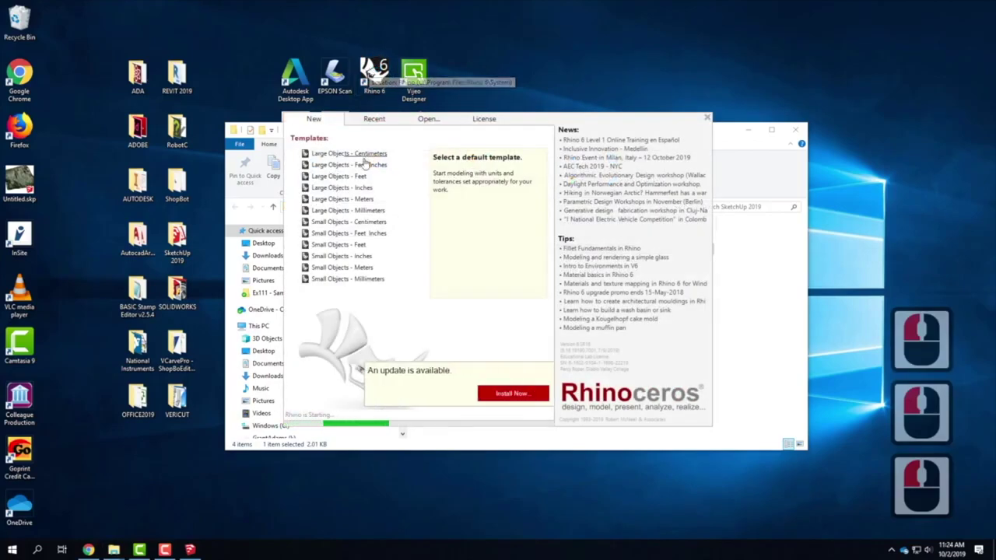
click(337, 189)
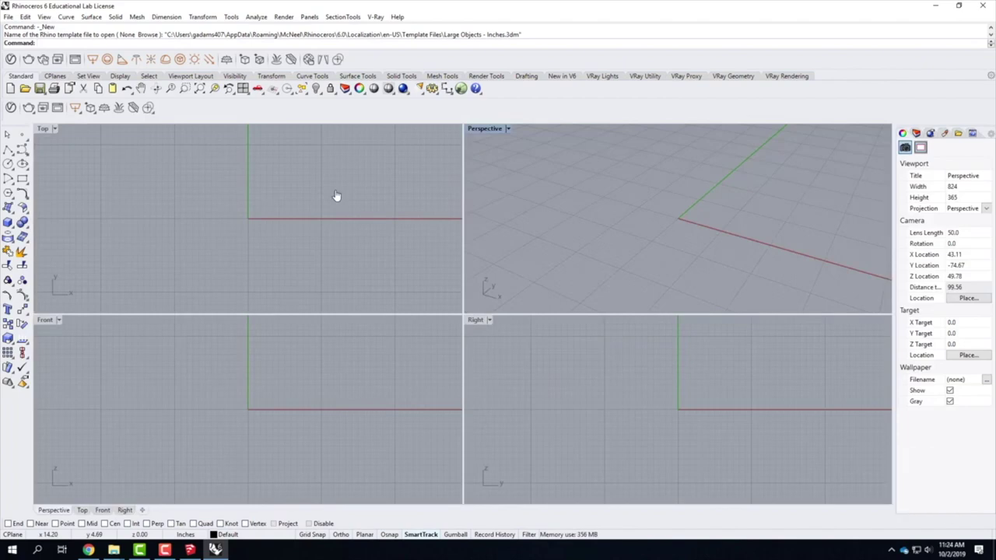
Step: Begin a file import and browse the OneDrive Live Demonstrations to the Ex211 - Topography from SketchUp folder in Live - A136 Exercises
click(8, 17)
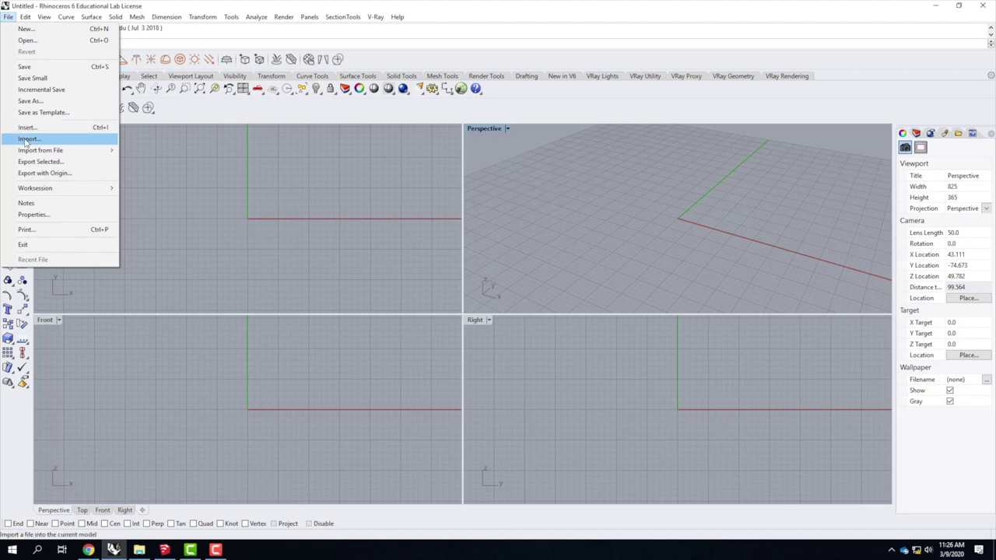
click(28, 140)
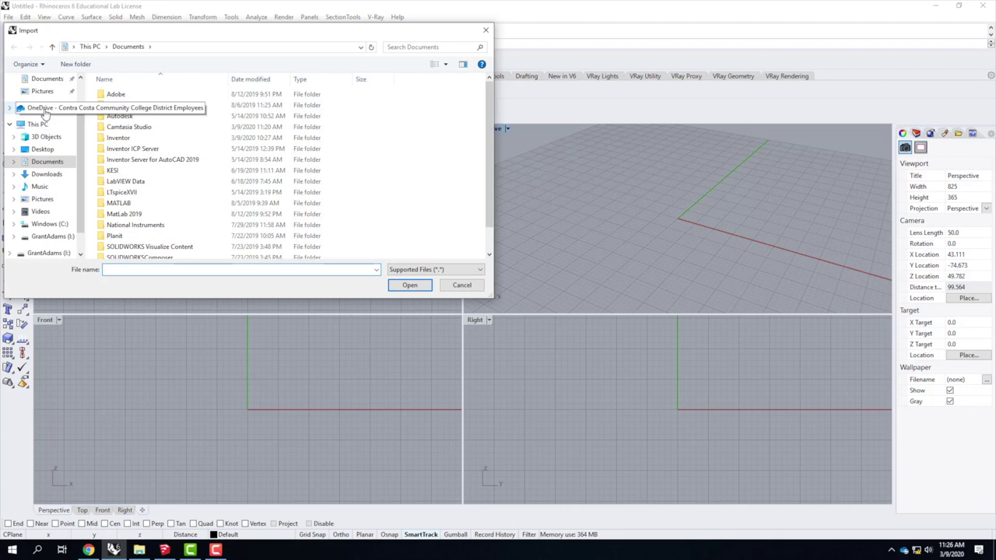
click(45, 111)
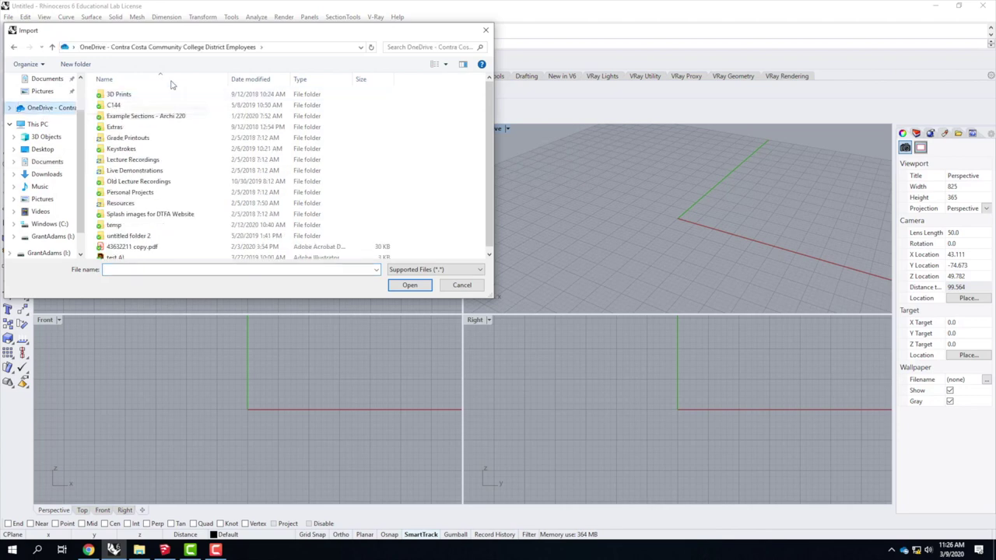
double_click(134, 173)
double_click(128, 107)
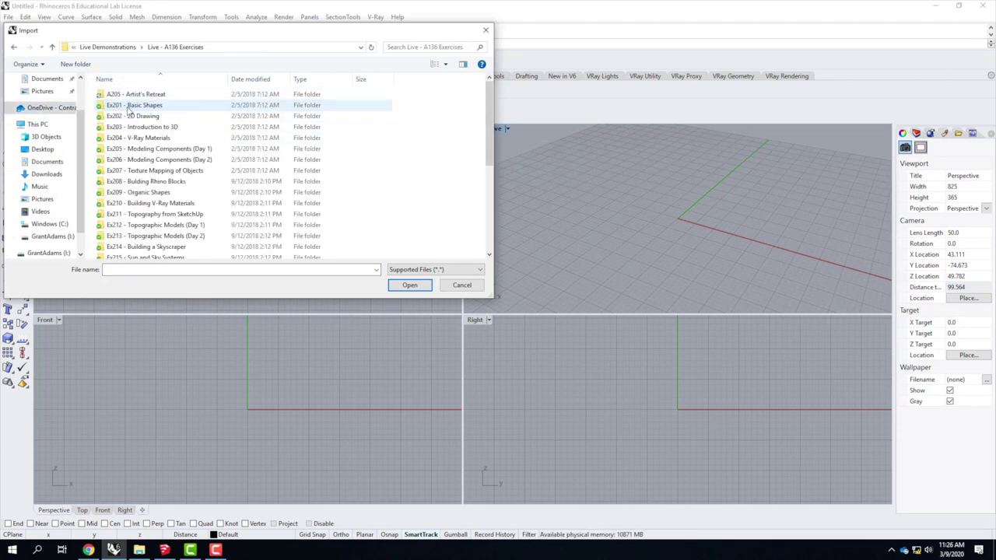
double_click(170, 219)
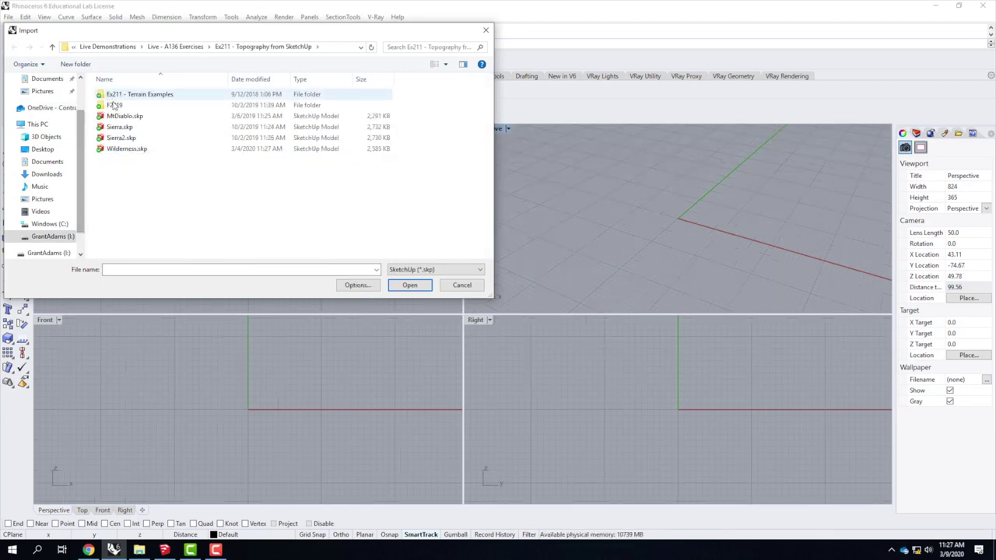
Step: Import Wilderness.skp with faces as mesh, joined edges and faces, a 22.5-degree weld angle and embedded textures
click(129, 148)
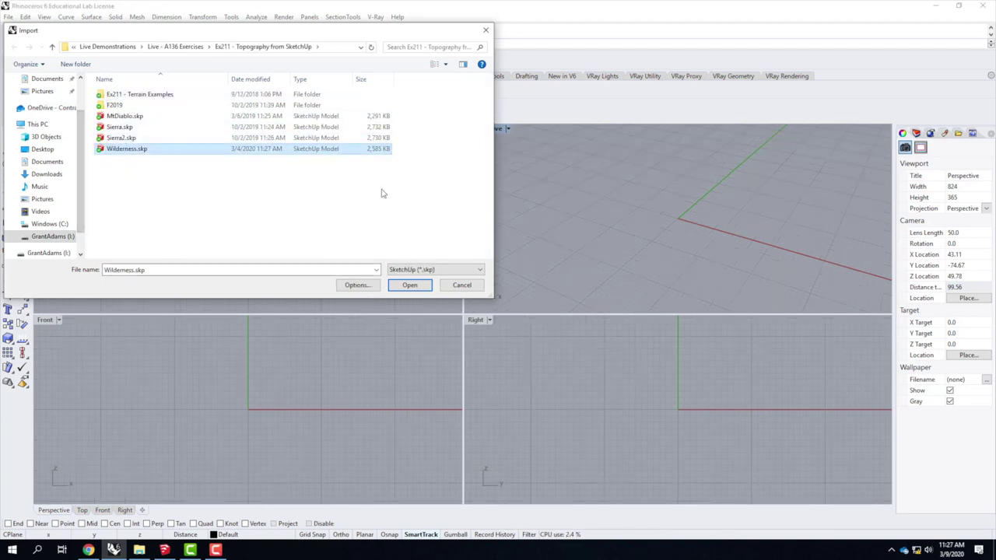
click(409, 284)
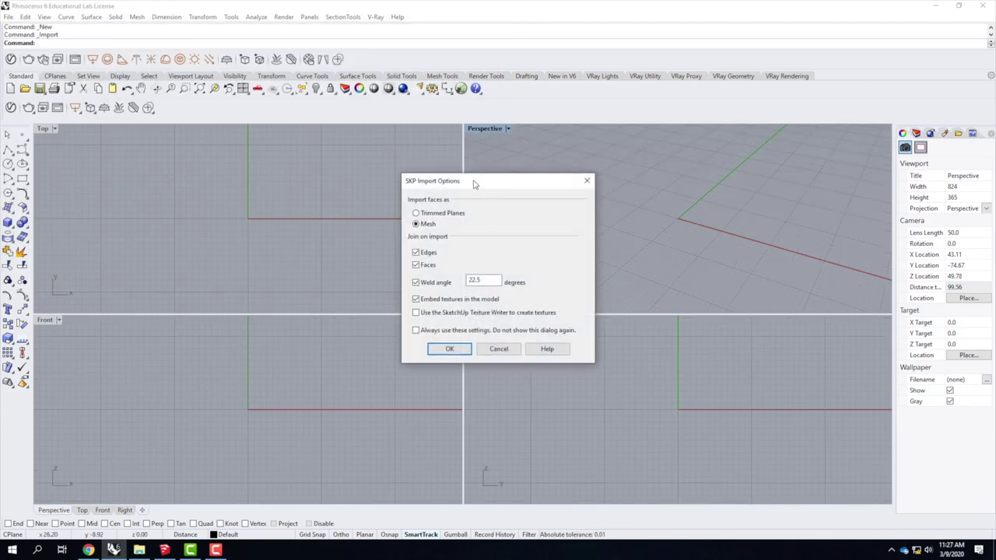
drag(477, 185, 335, 175)
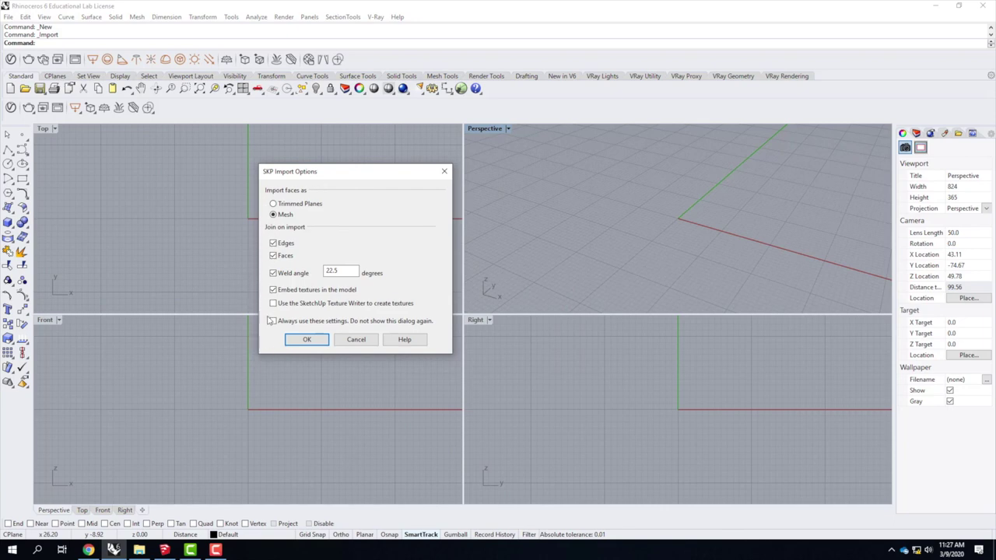
click(313, 341)
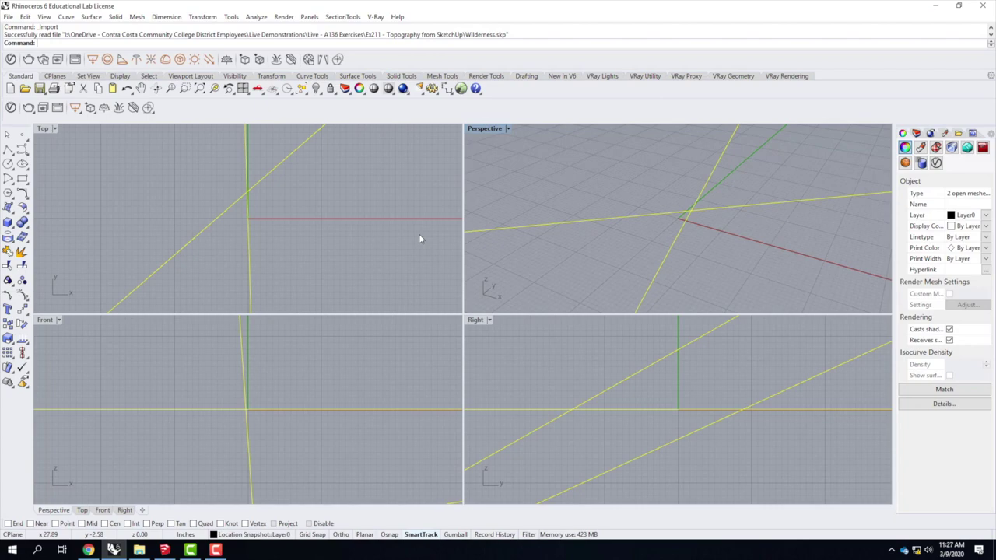
scroll(576, 191, down, 10)
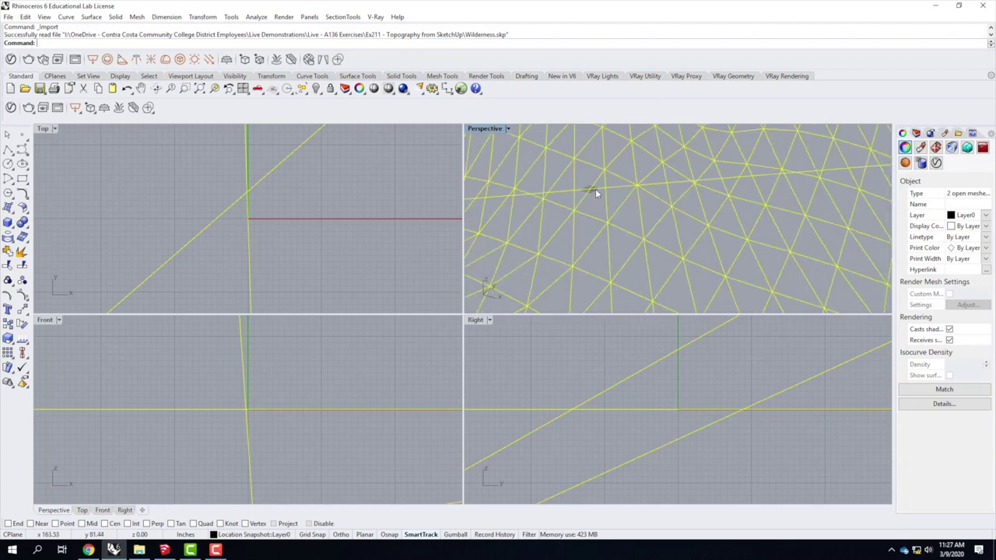
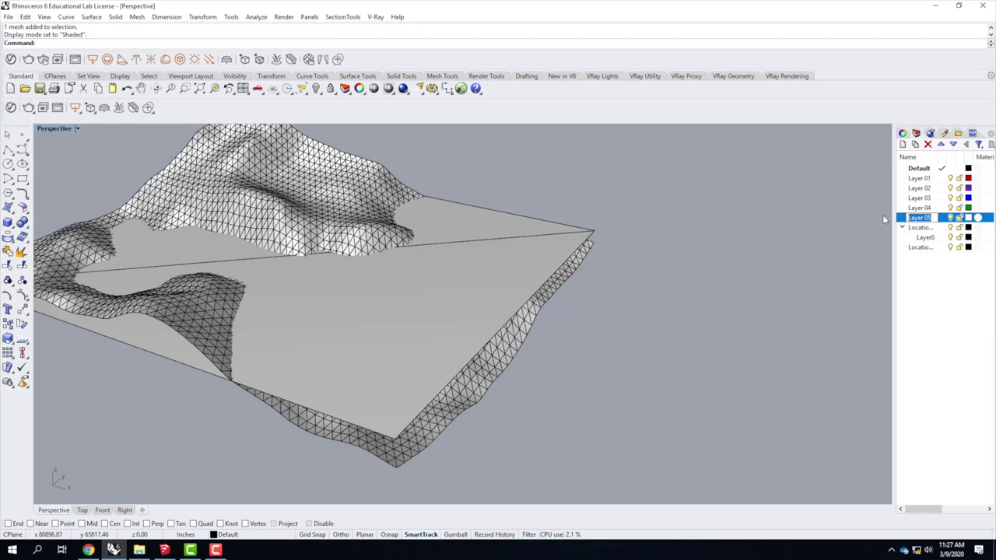
Step: Name the new layer SketchUp and move the mountain terrain mesh onto it
text(SketchUp)
key(Return)
click(335, 160)
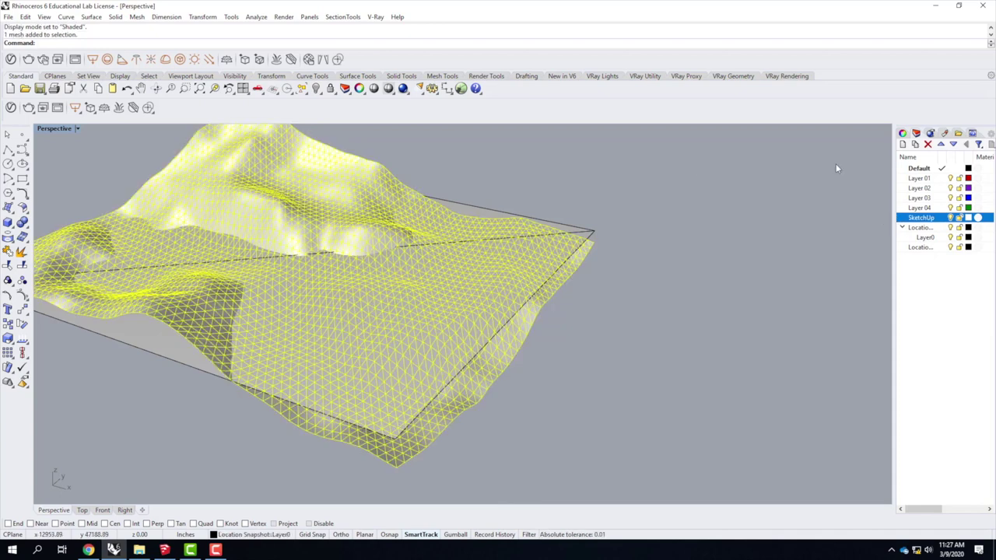
right_click(936, 215)
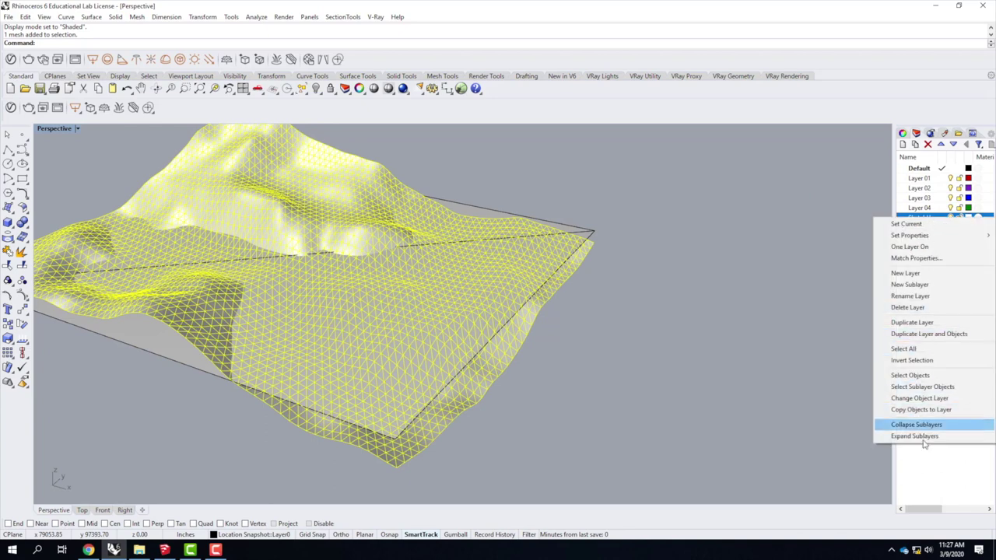
click(920, 398)
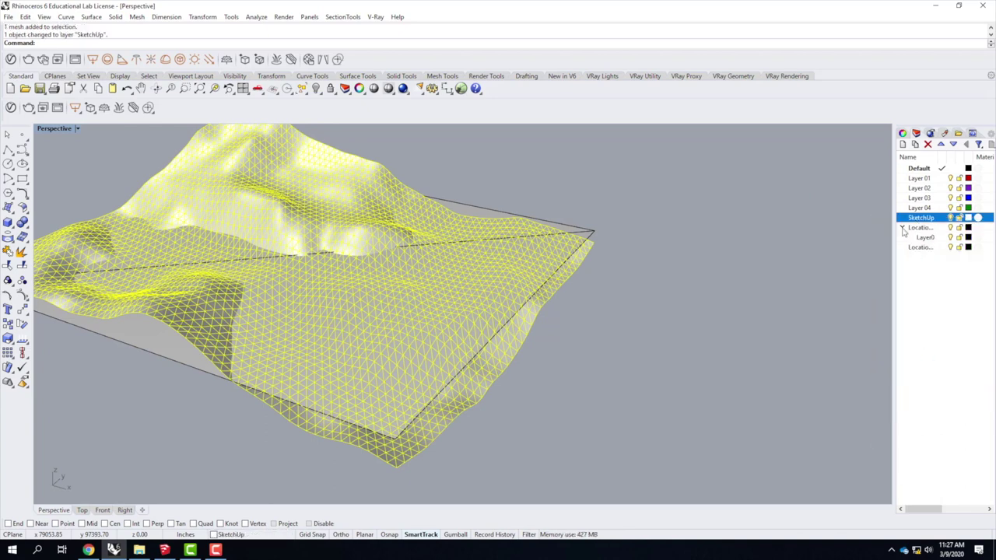
Step: Create a sublayer named SK Plane under SketchUp, move the flat plane mesh onto it and hide it
click(724, 226)
click(445, 293)
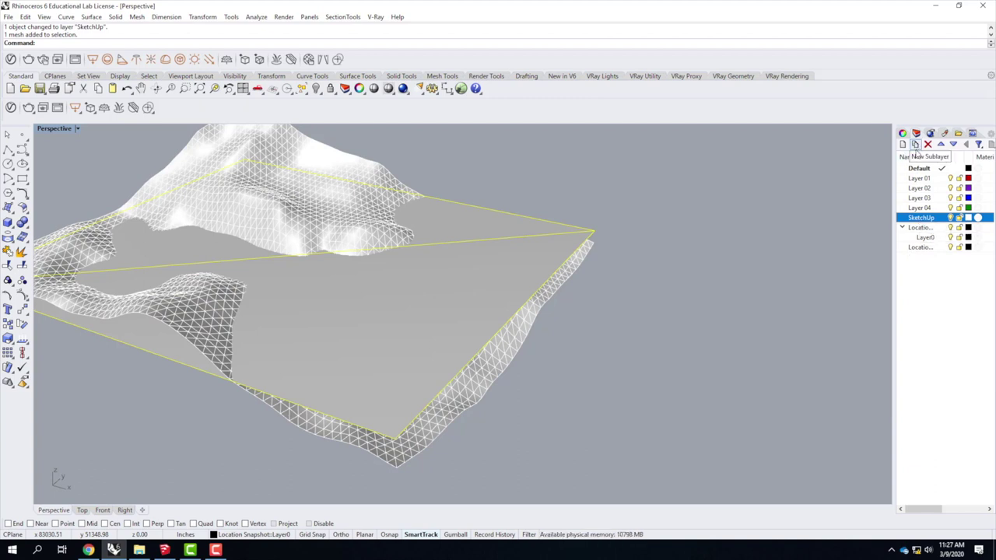
click(916, 146)
text(S)
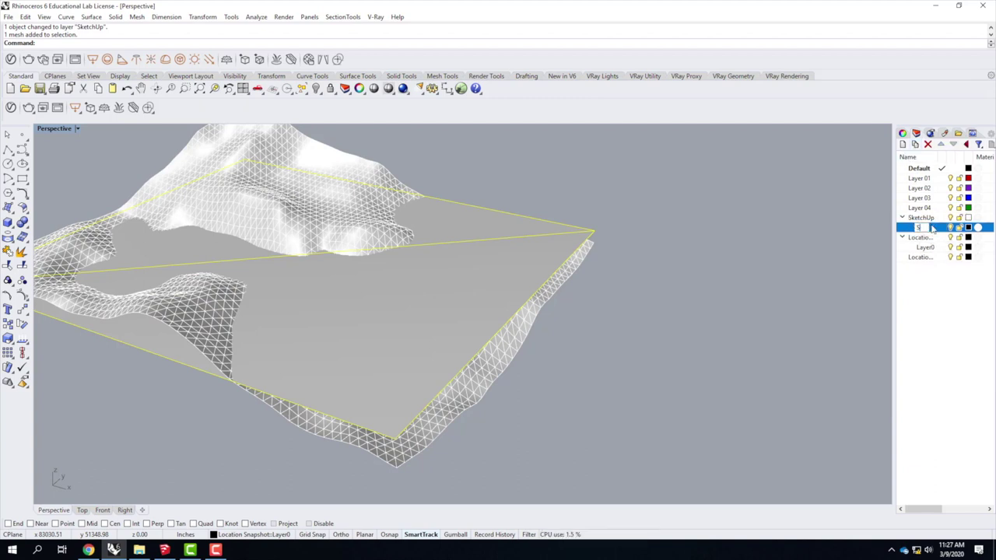
key(Return)
right_click(932, 227)
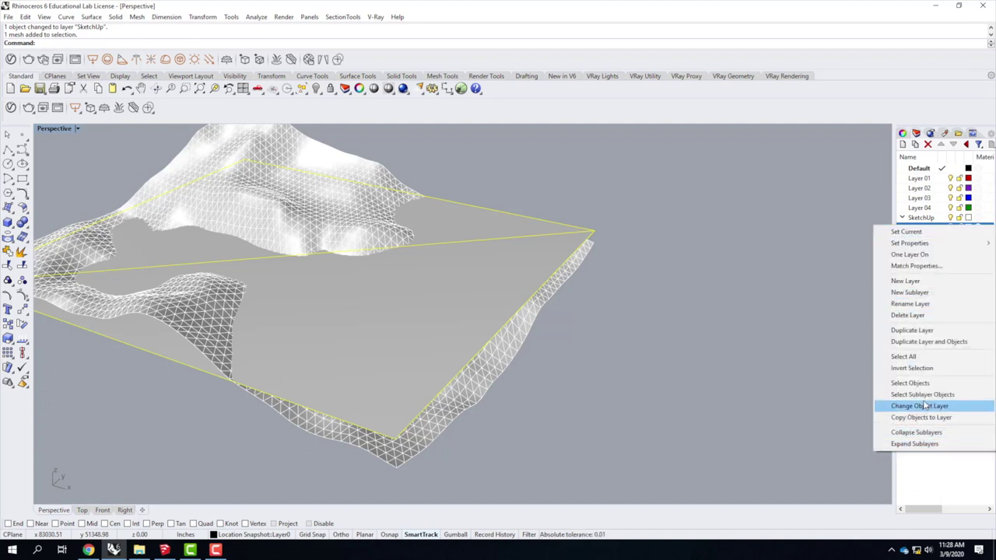
click(925, 406)
click(950, 227)
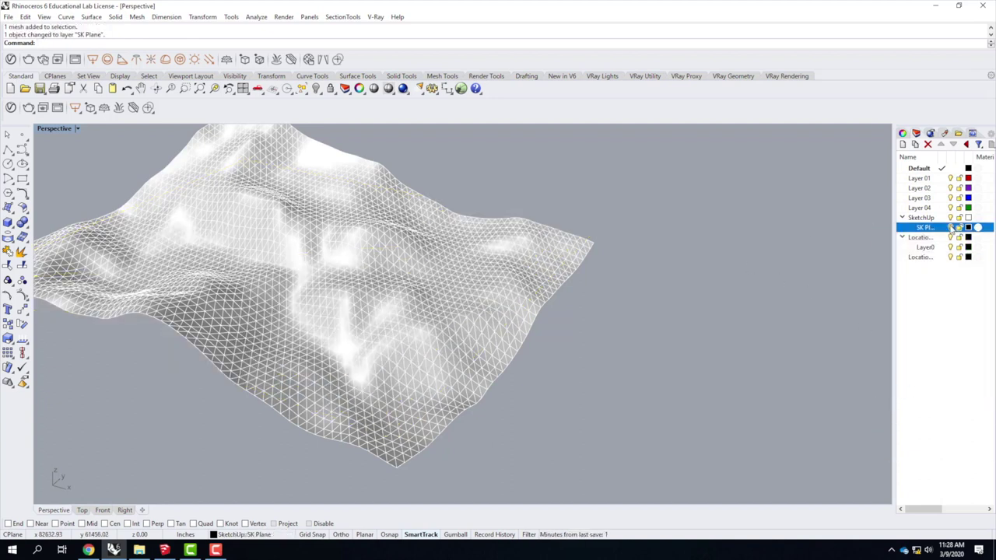
Step: Delete the leftover imported Location layers, including the Layer0 sublayer
click(923, 238)
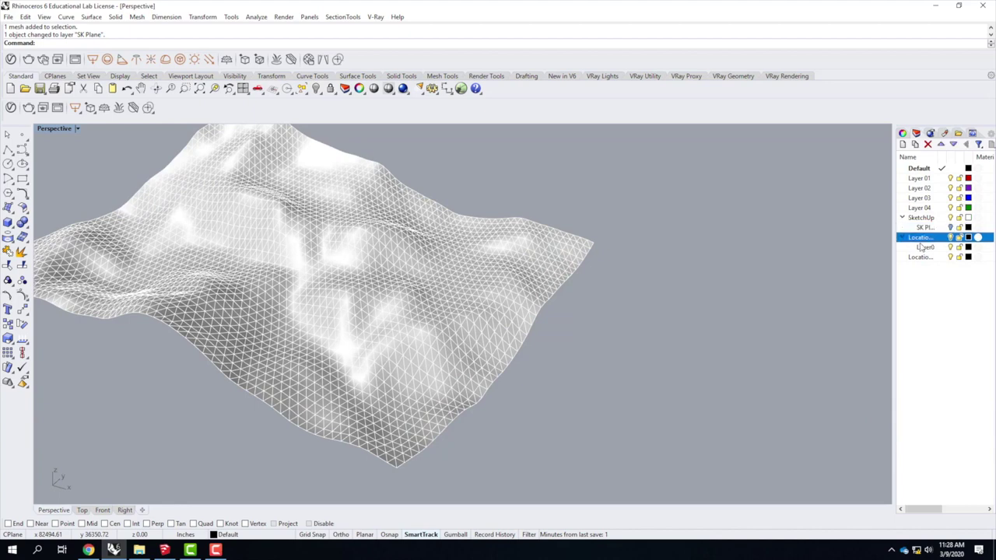
click(927, 145)
click(928, 145)
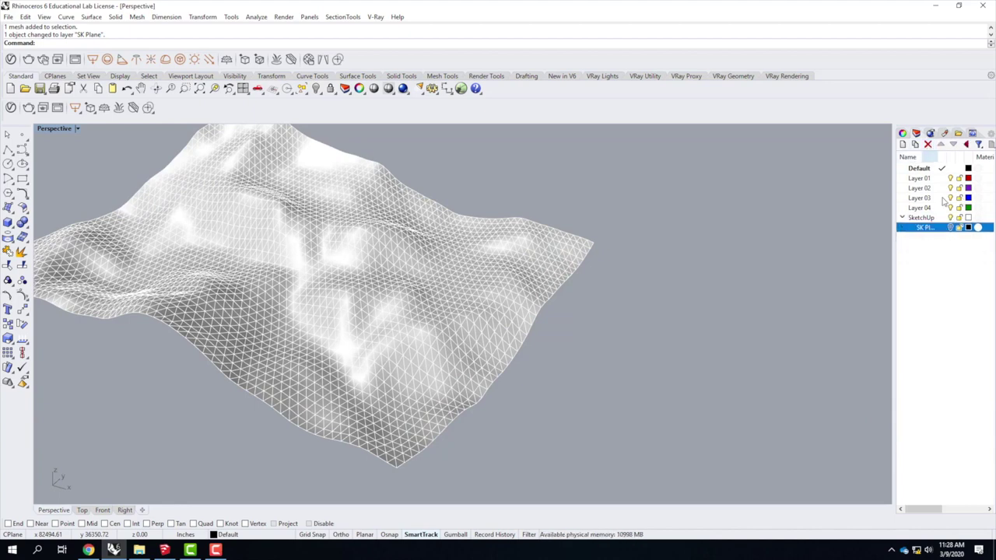
Step: Examine the terrain mesh from several angles and distances in the Perspective view
key(ctrl+a)
scroll(808, 297, down, 5)
key(Escape)
right_drag(753, 296, 557, 333)
right_drag(316, 321, 405, 261)
scroll(474, 279, up, 3)
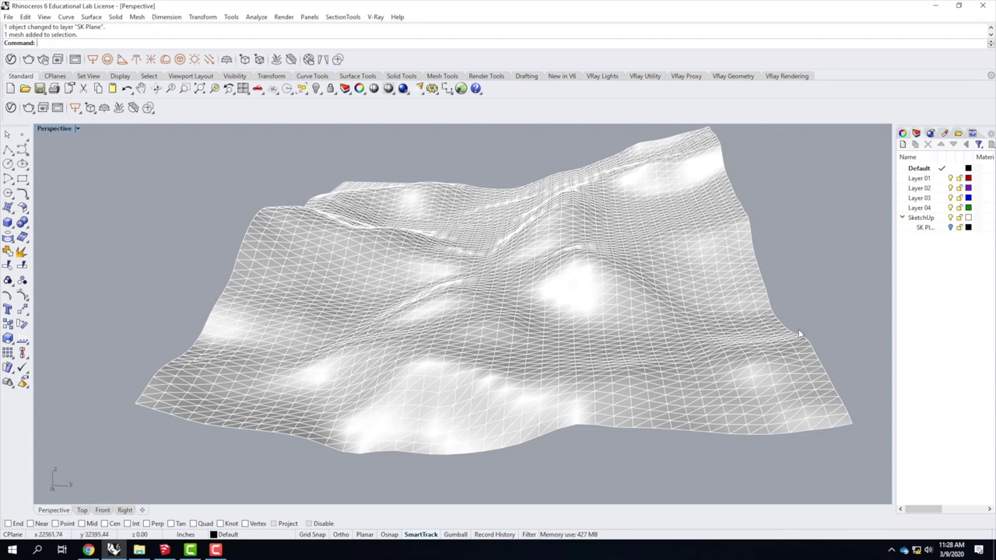
right_drag(345, 330, 395, 350)
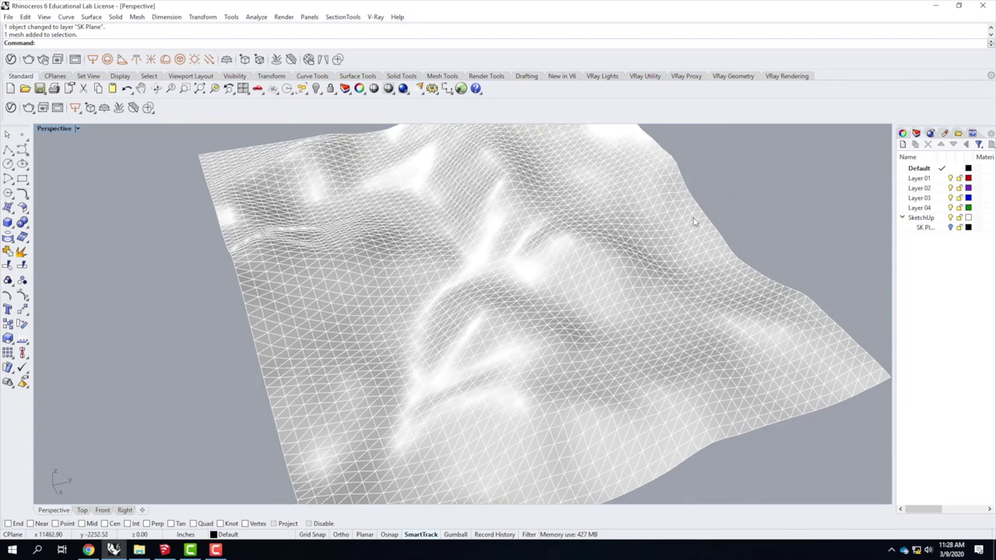
Step: Rename Layer 01 as ContourX
click(919, 178)
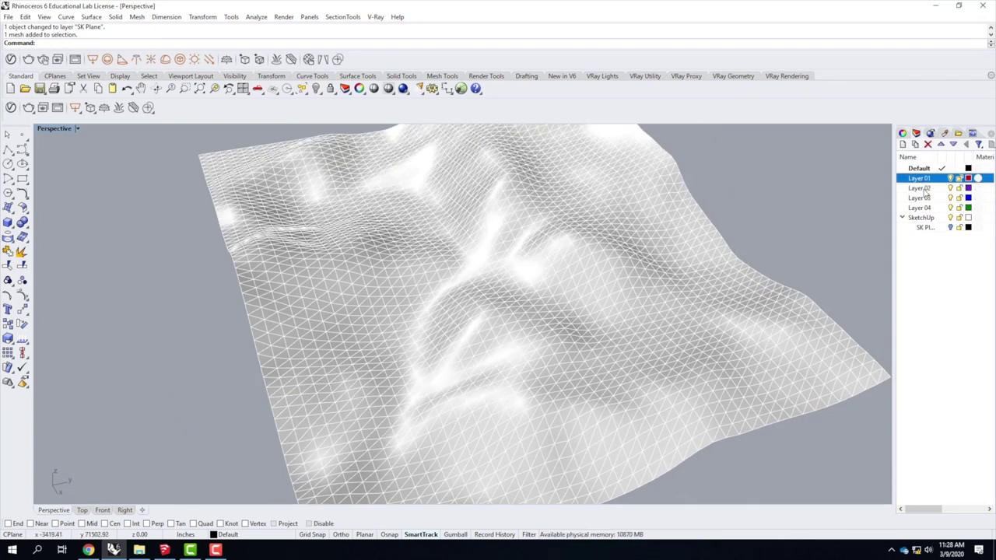
scroll(383, 279, down, 3)
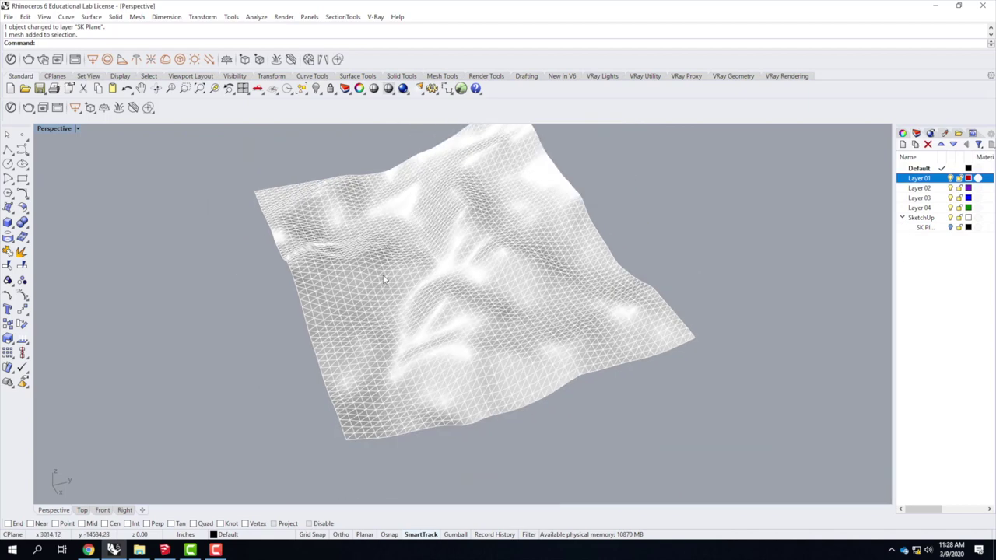
click(927, 180)
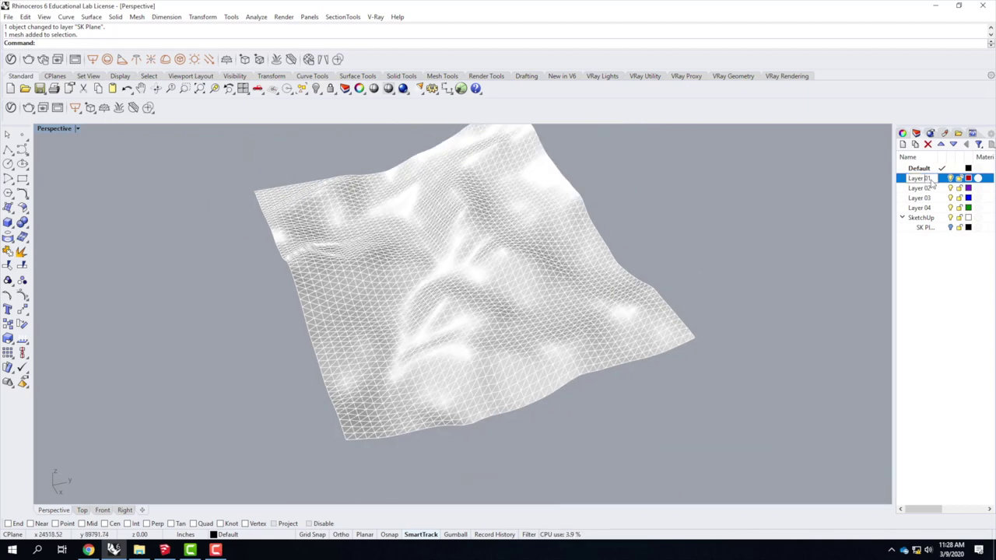
text(Contour)
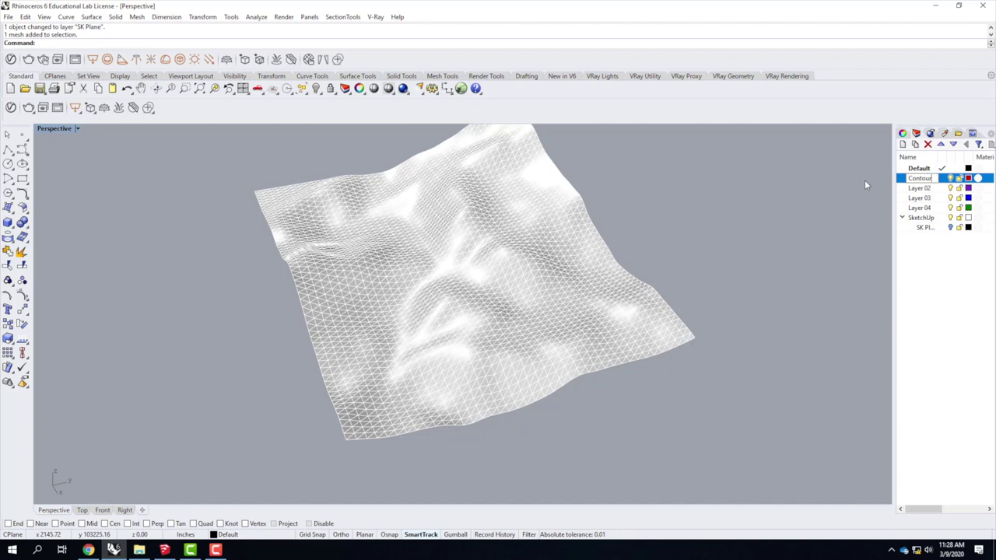
text(X)
key(Return)
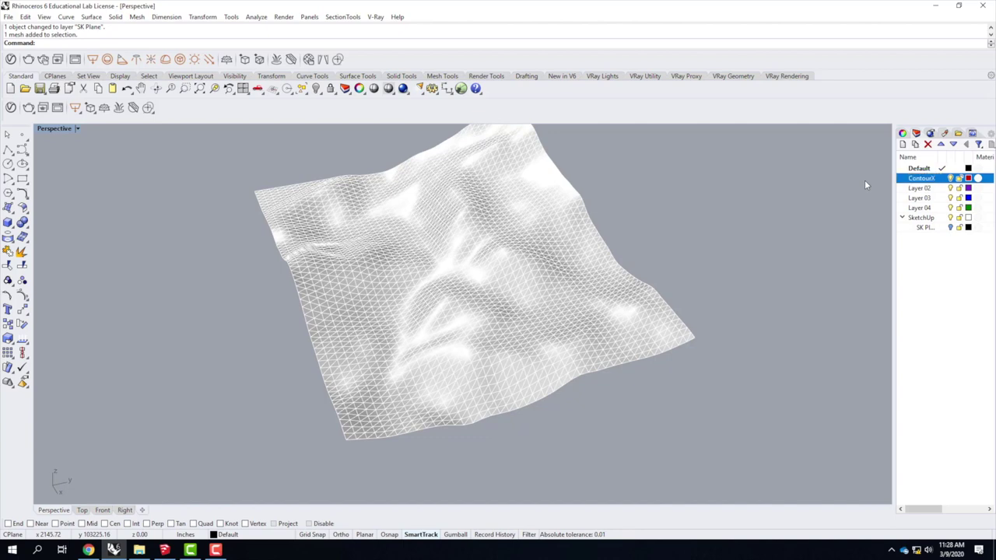
Step: Rename Layer 02 as ContourY and make ContourX the current layer
double_click(922, 189)
click(922, 189)
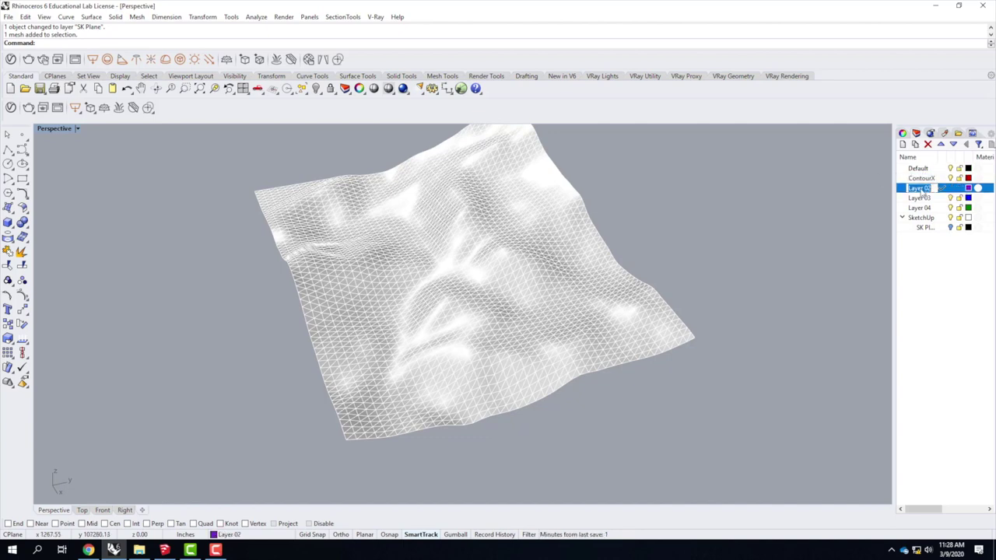
text(C)
key(Return)
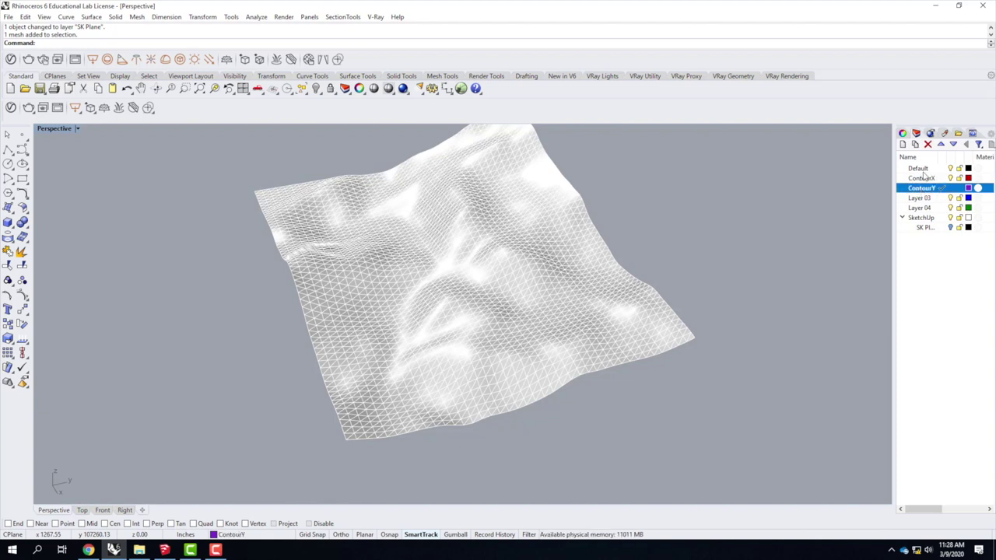
click(927, 179)
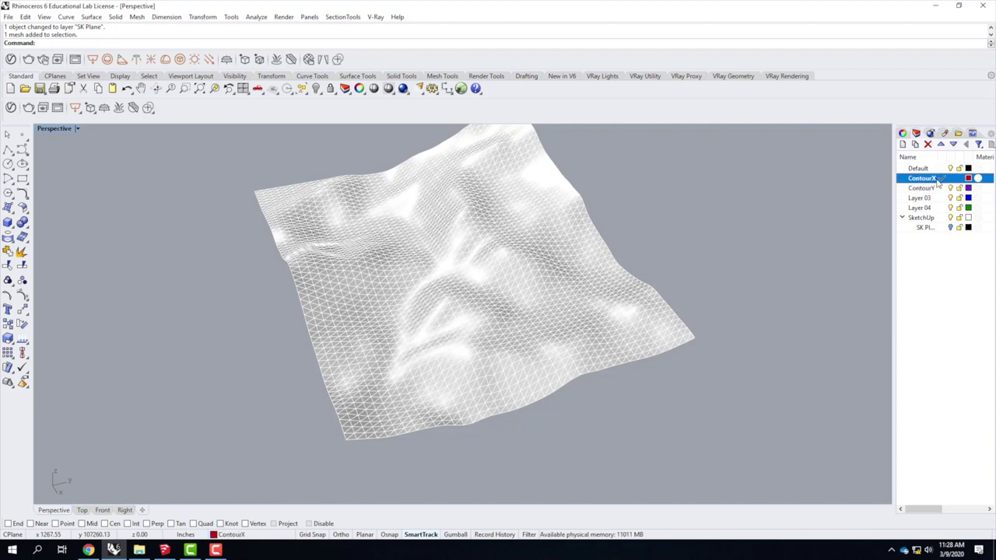
Step: Contour the terrain mesh along the Y axis from its near corner vertex at 100' spacing on ContourX, and hide the SketchUp layer
right_drag(461, 393, 397, 343)
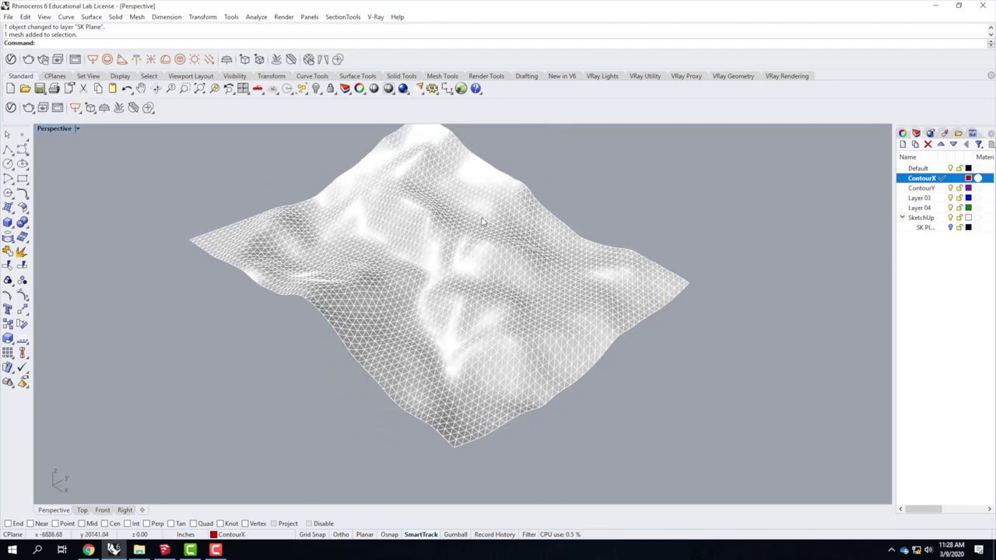
click(389, 340)
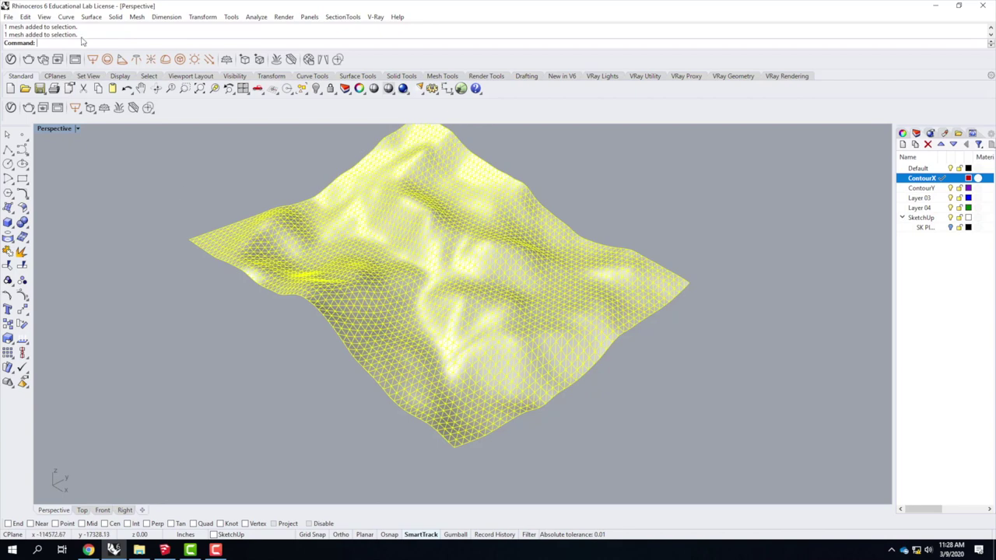
click(67, 17)
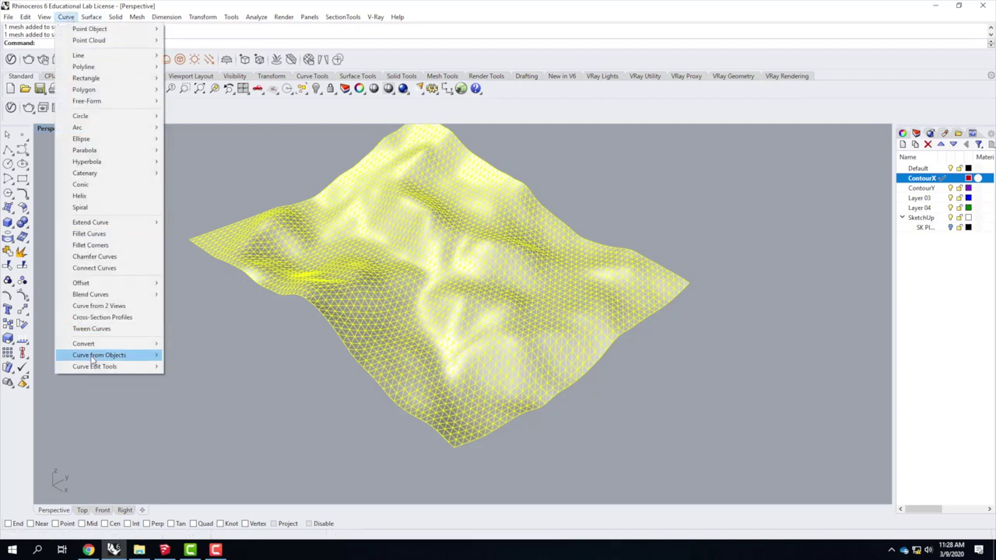
mouse_move(109, 355)
click(190, 221)
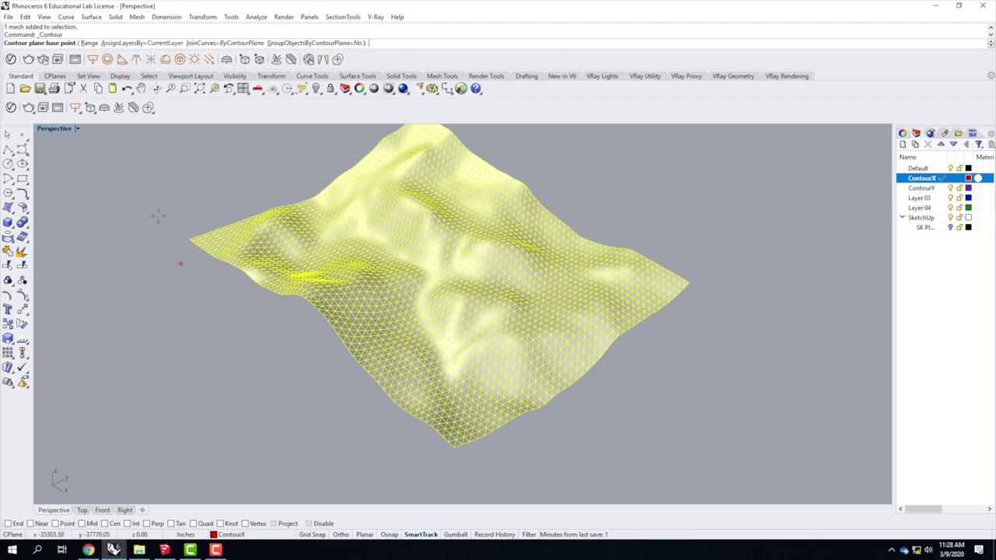
click(246, 524)
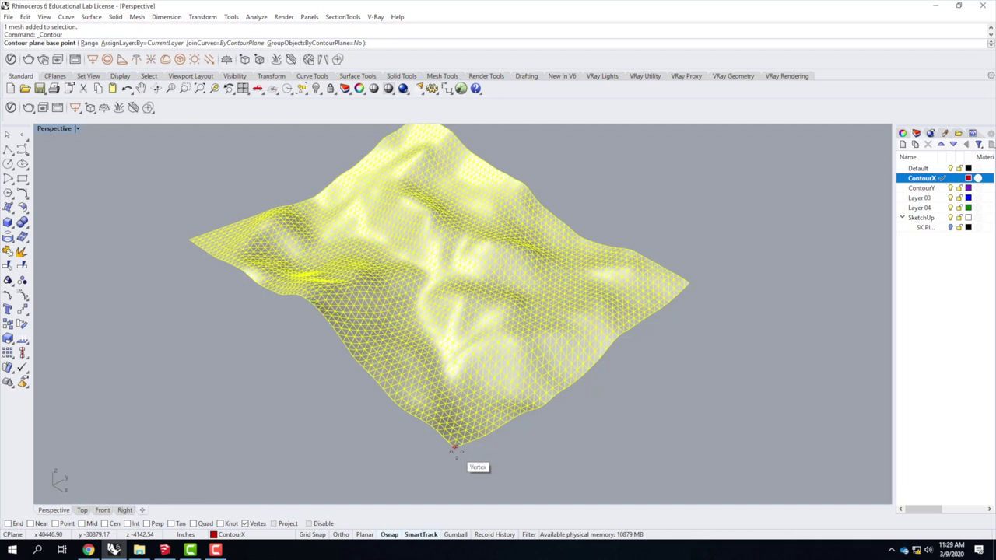
click(455, 449)
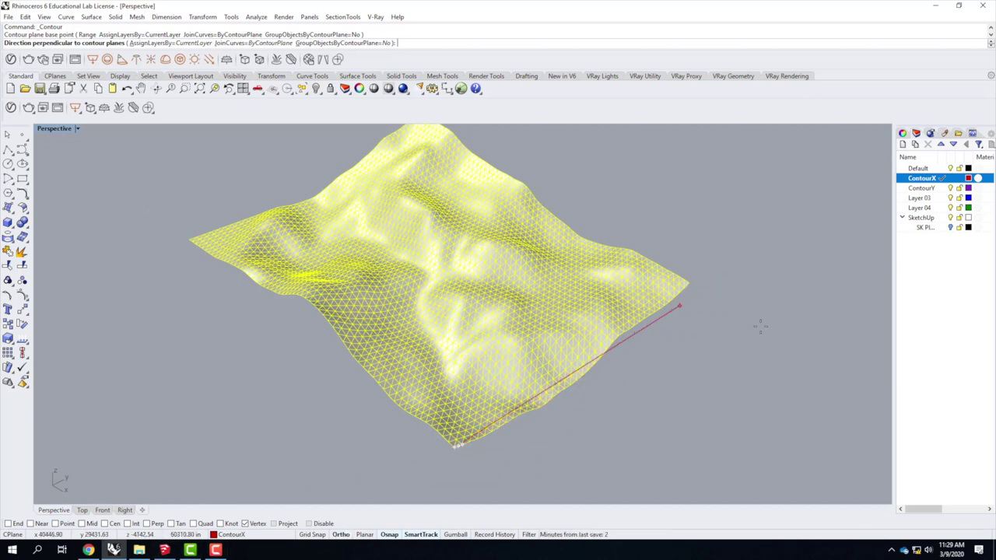
click(849, 259)
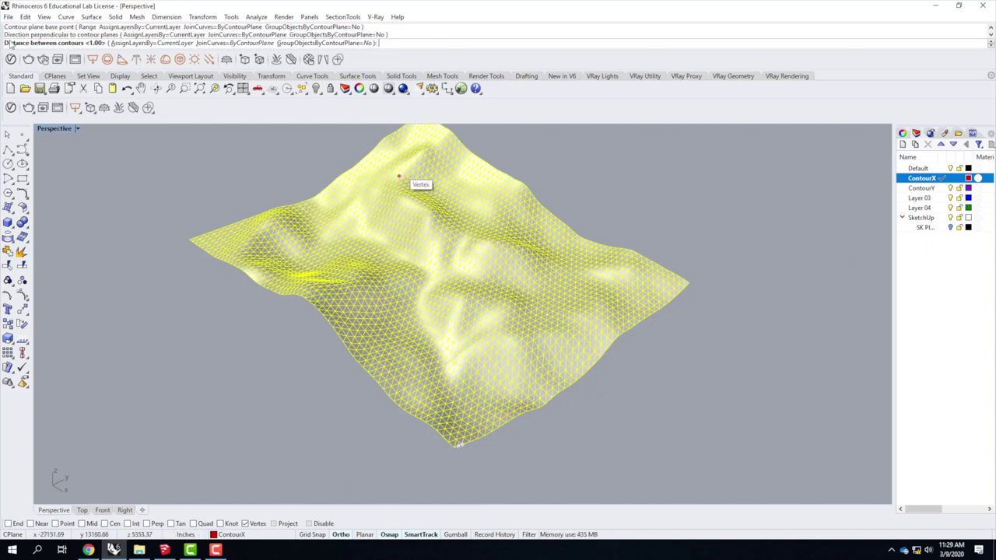
text(1)
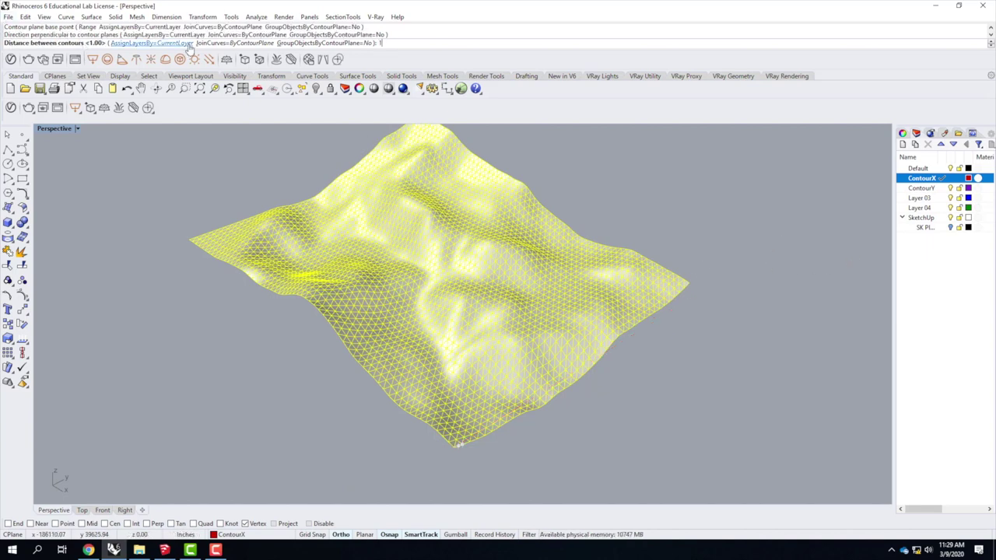
text(00)
key(Return)
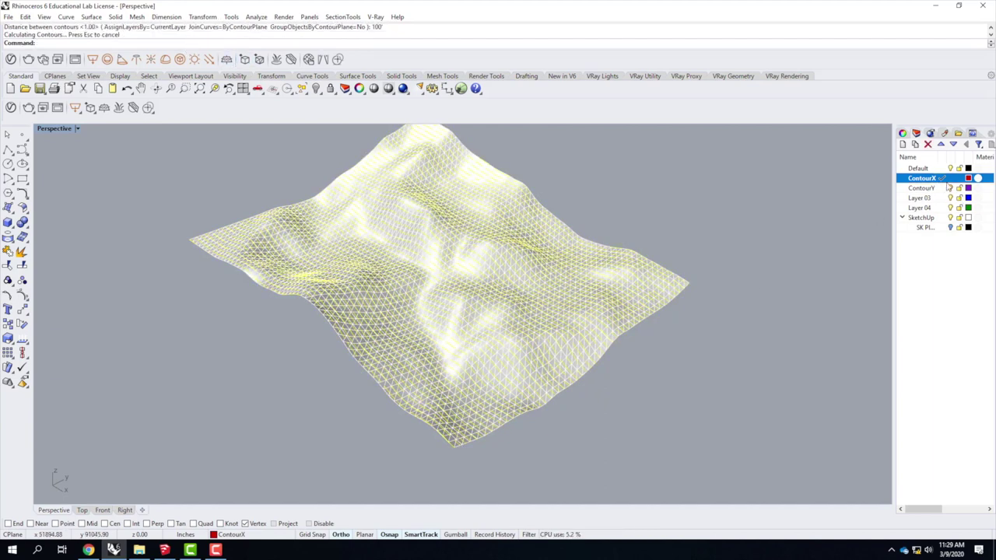
click(950, 217)
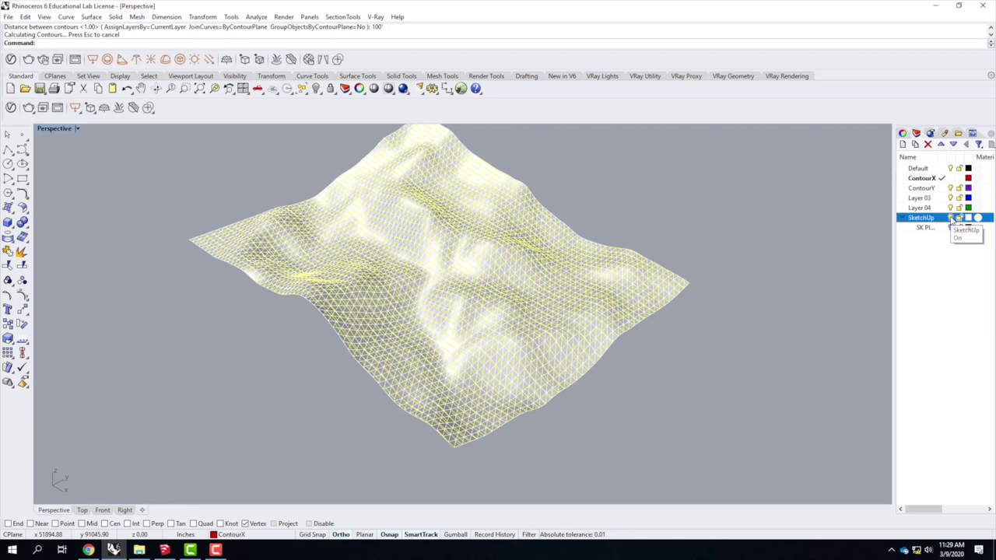
click(806, 336)
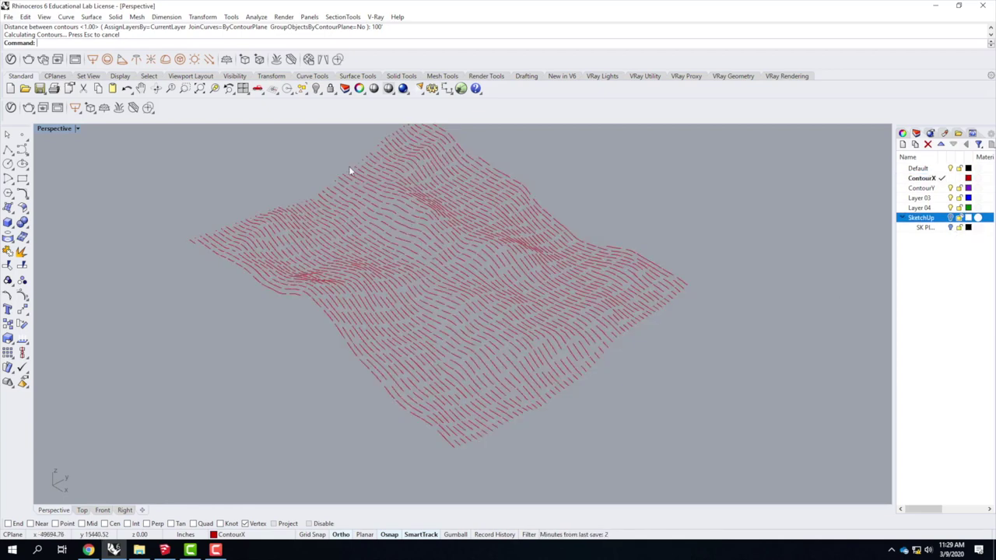
Step: Turn off GPU Tessellation in the OpenGL view options
click(231, 18)
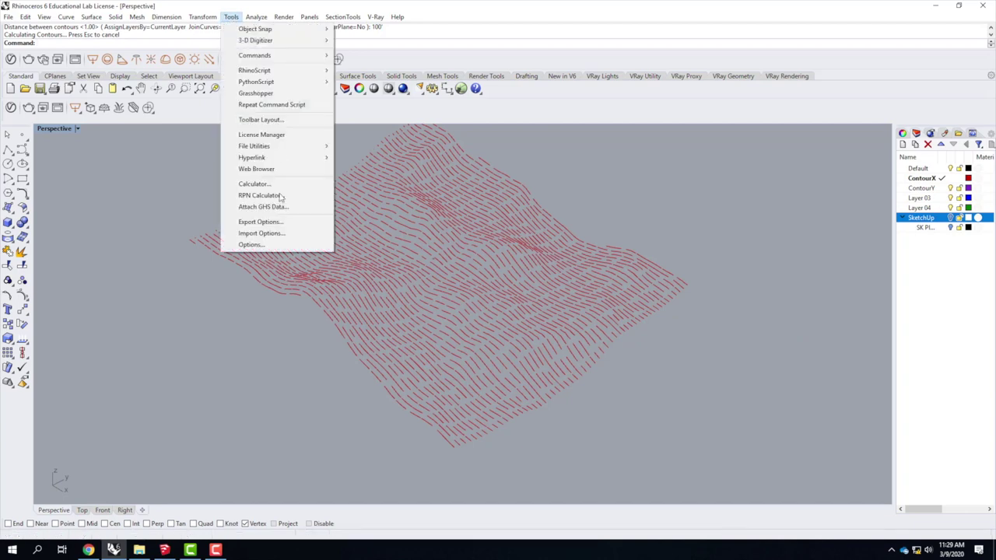
click(256, 246)
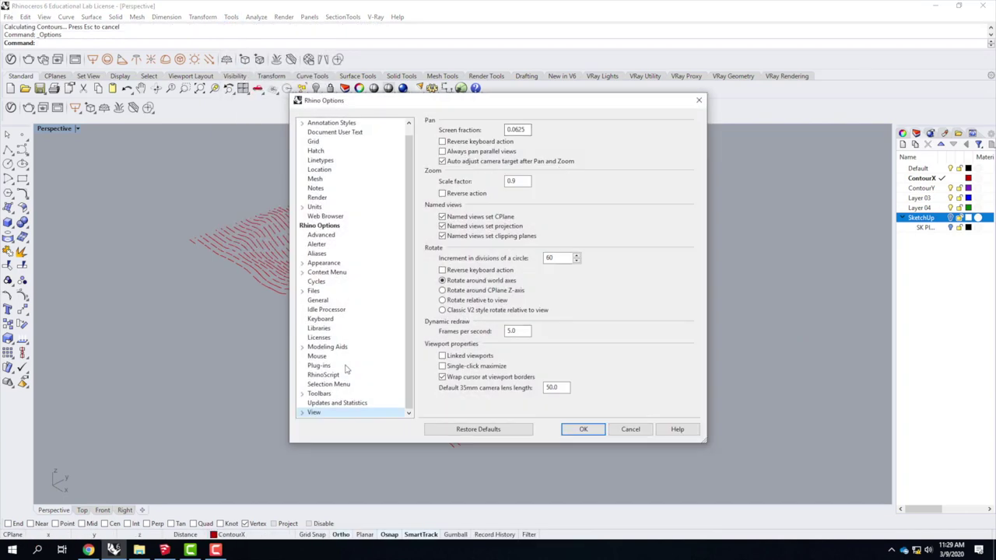
click(302, 412)
click(327, 413)
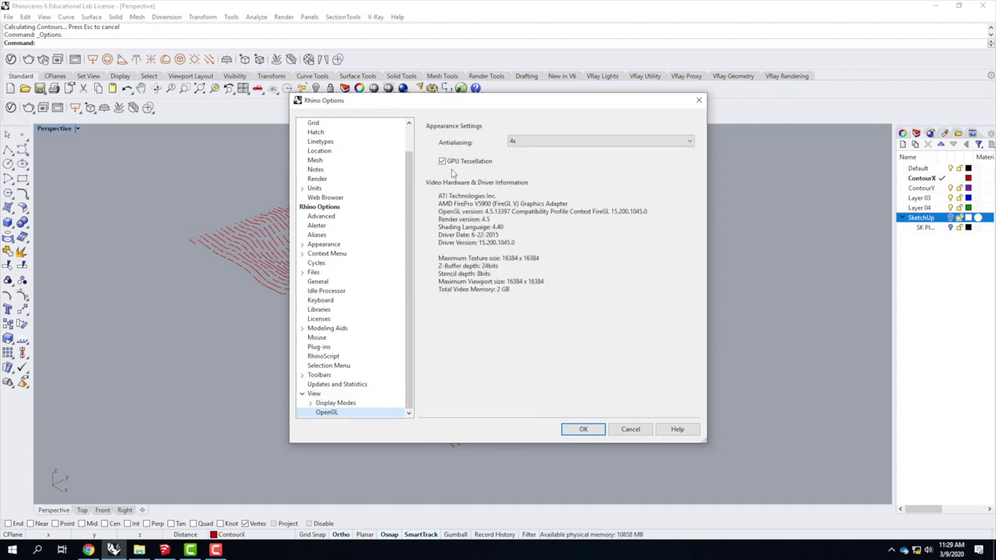
click(581, 431)
Step: Examine the contour curves in Perspective and in the Top view, and return to the full-size Perspective view
right_drag(552, 279, 506, 286)
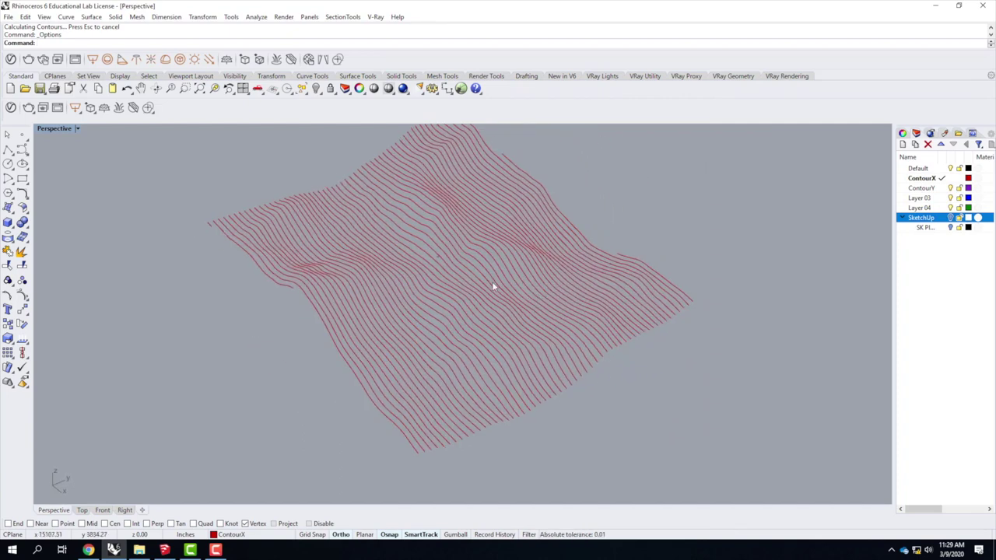
double_click(56, 128)
scroll(202, 229, down, 5)
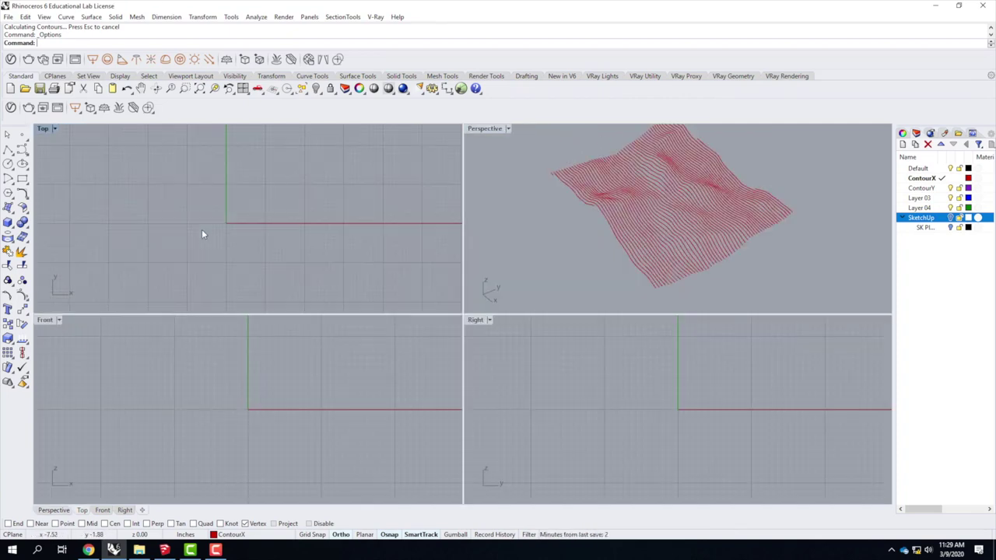
scroll(201, 230, down, 3)
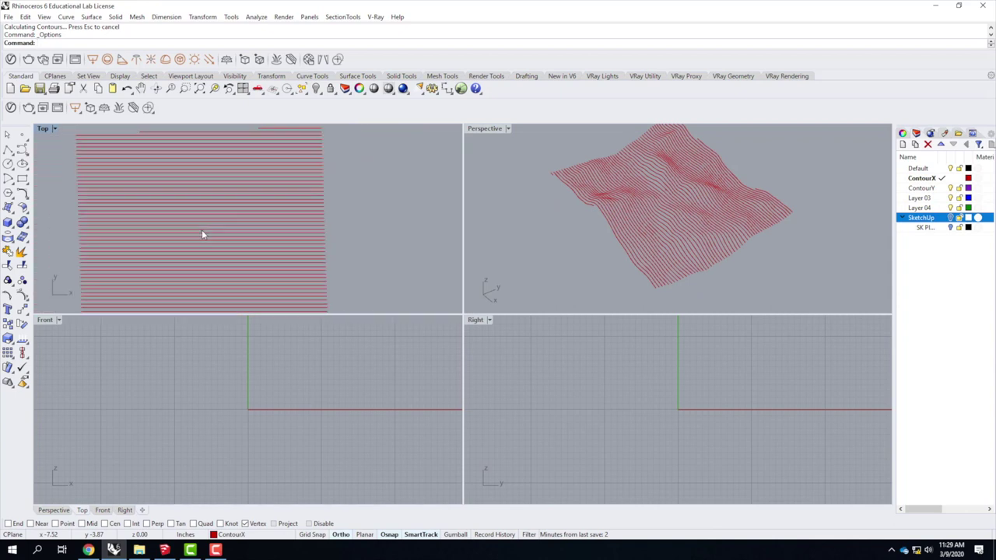
scroll(325, 242, down, 1)
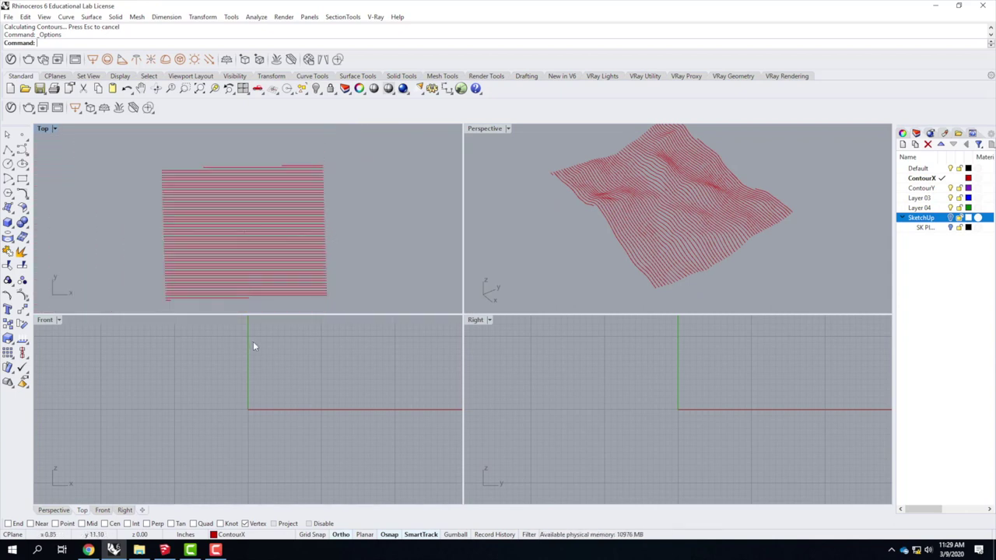
double_click(487, 129)
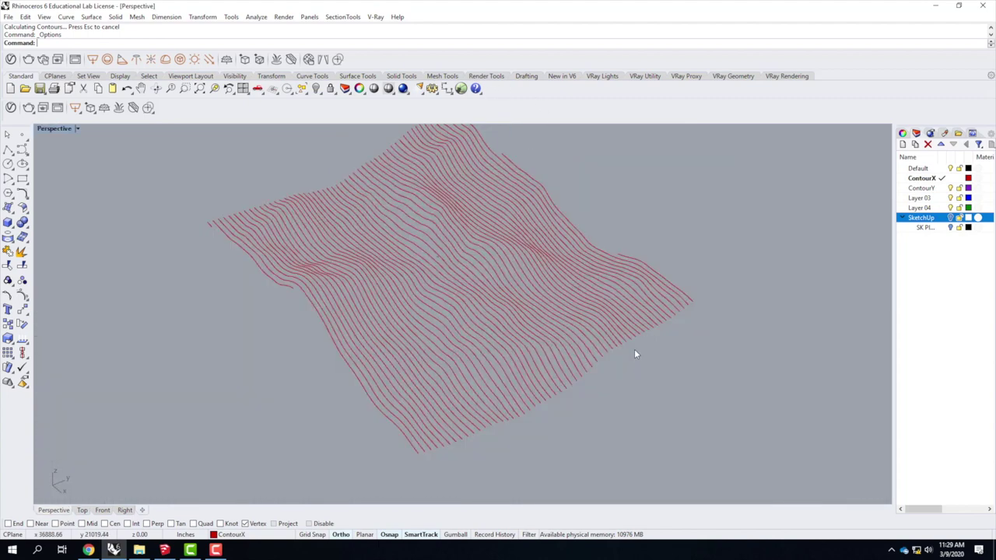
Step: Show the SketchUp layer and contour the terrain mesh along the X axis from its near corner vertex at 100' spacing on ContourY
click(951, 218)
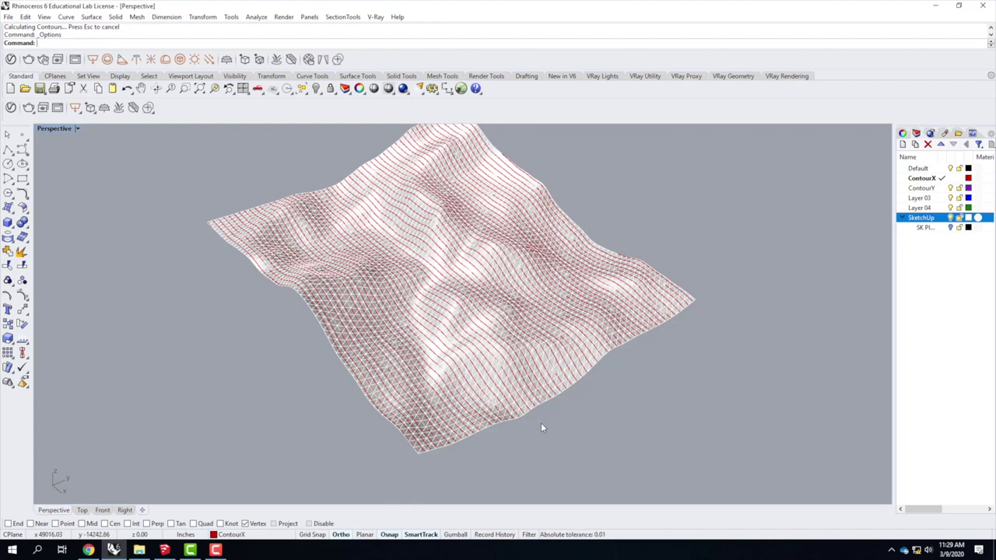
click(66, 17)
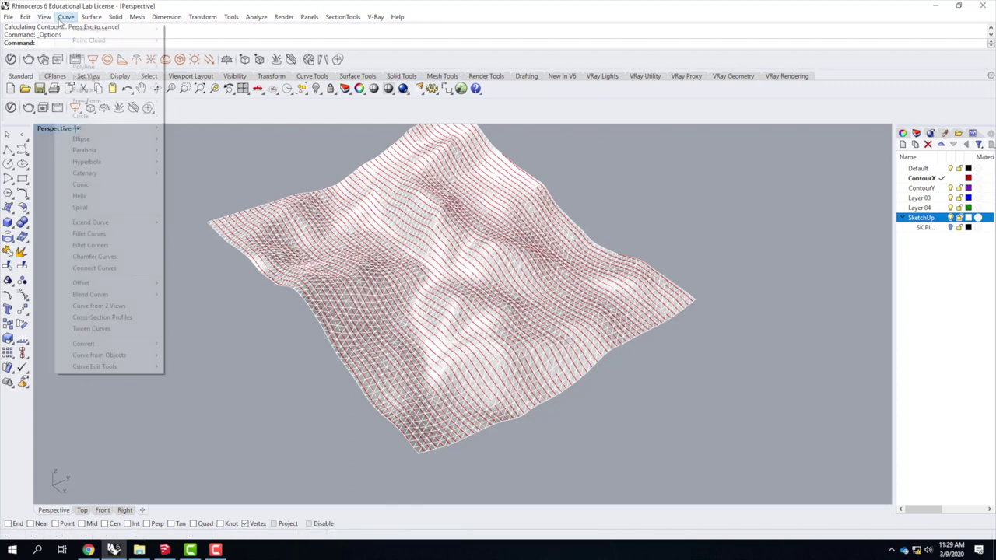
mouse_move(113, 355)
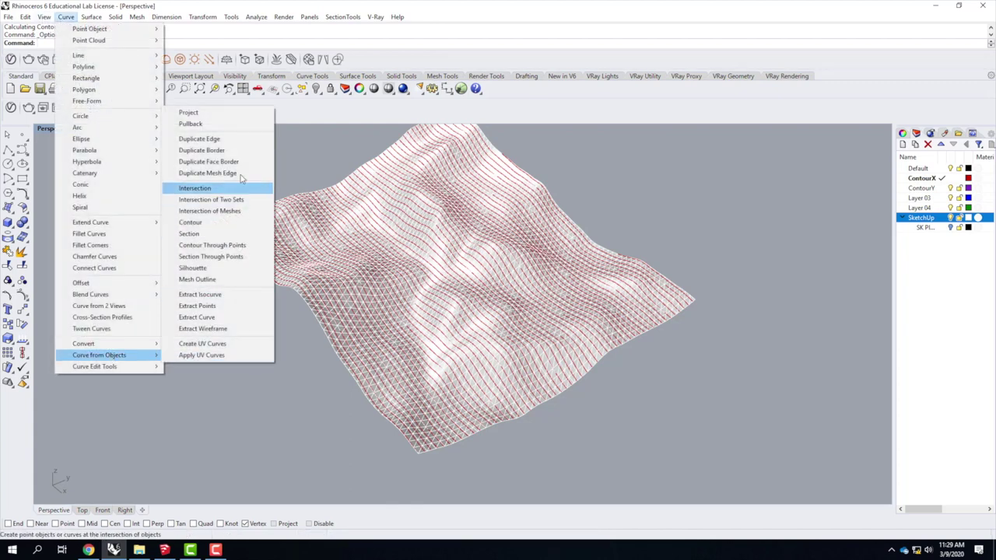
click(209, 223)
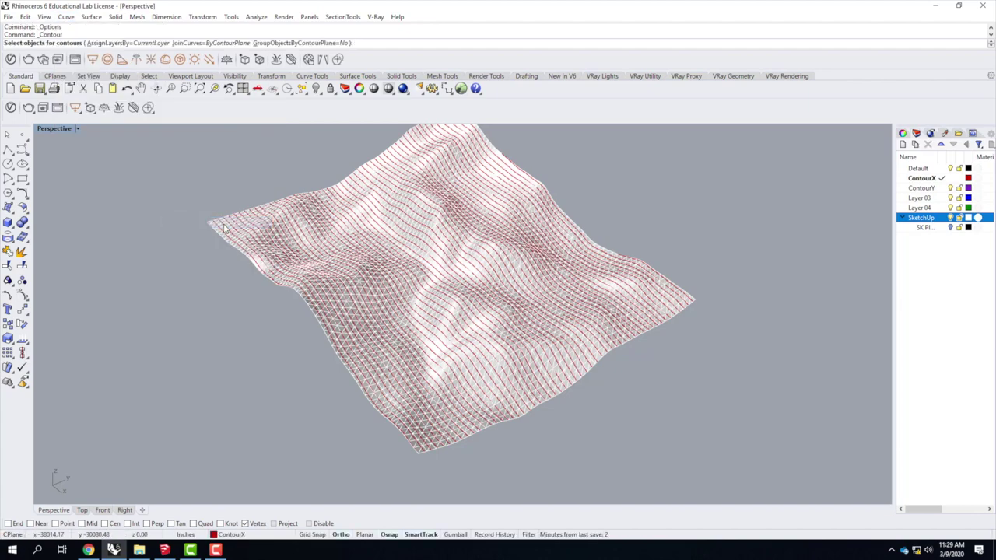
scroll(381, 422, up, 5)
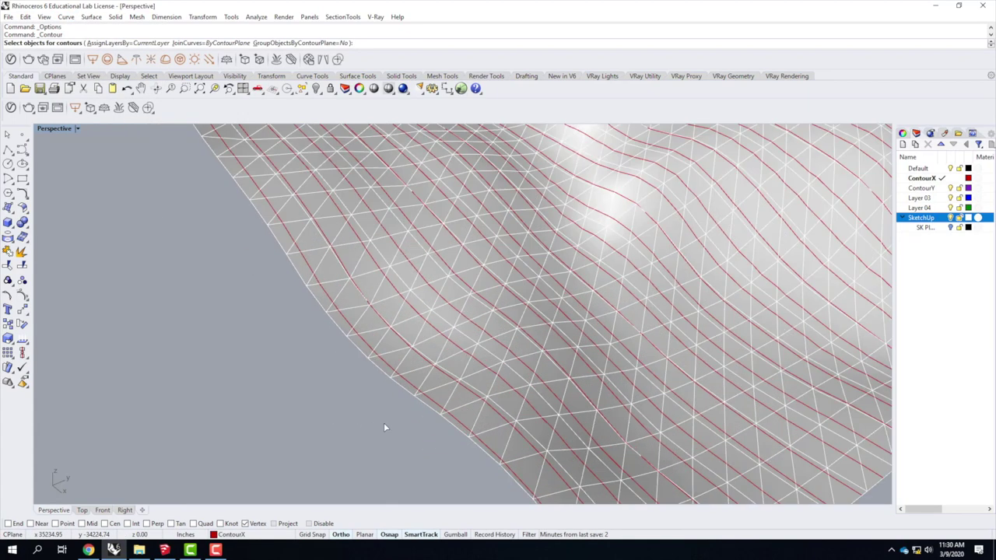
click(466, 410)
scroll(278, 354, down, 5)
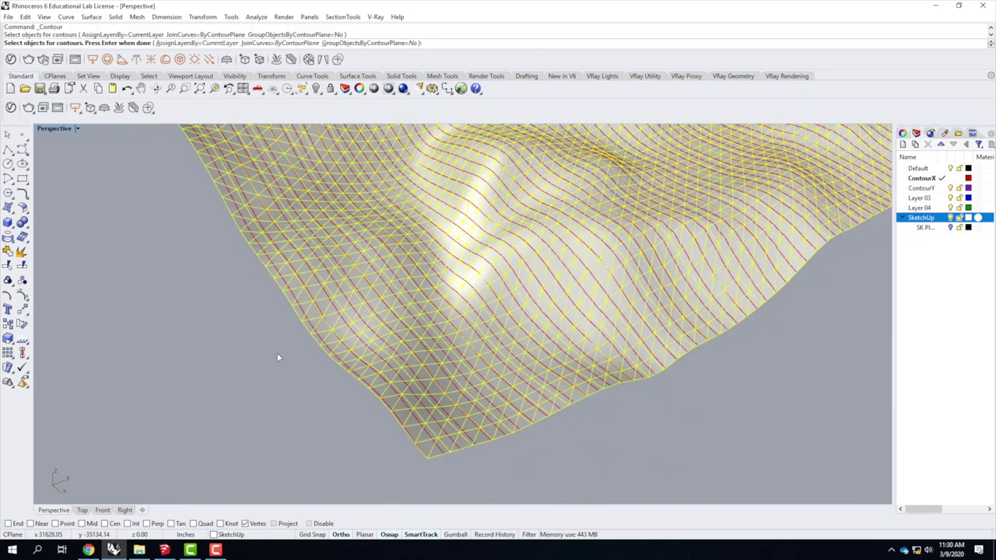
key(Return)
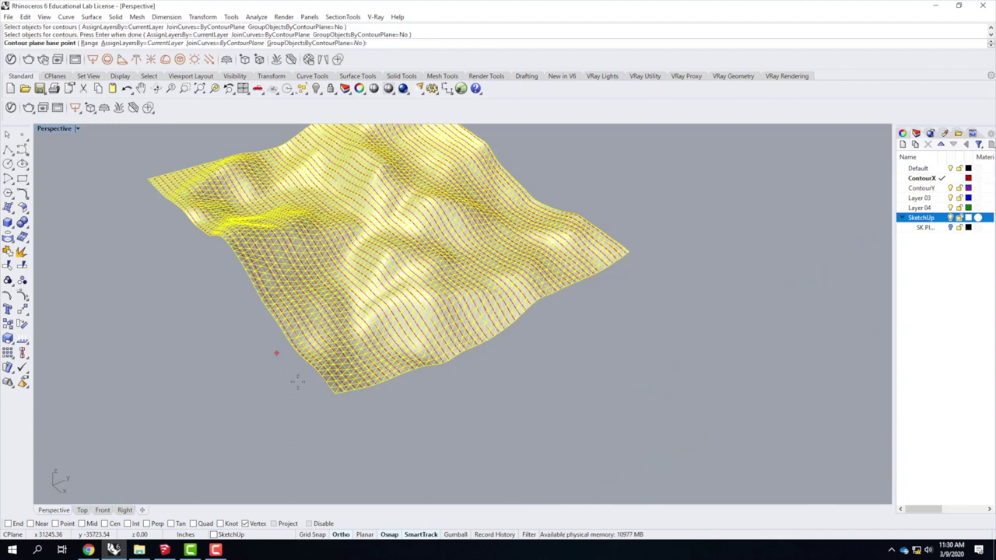
click(331, 398)
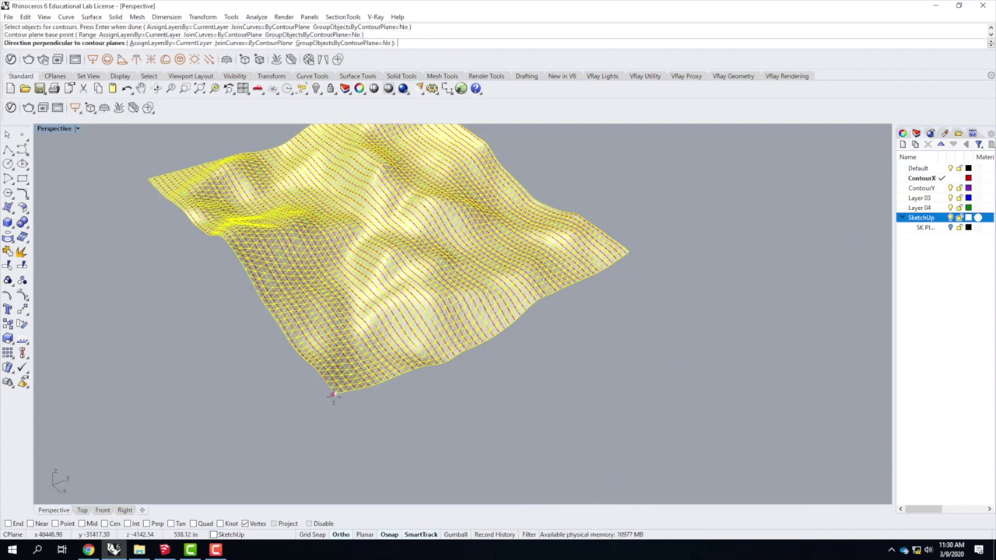
click(941, 188)
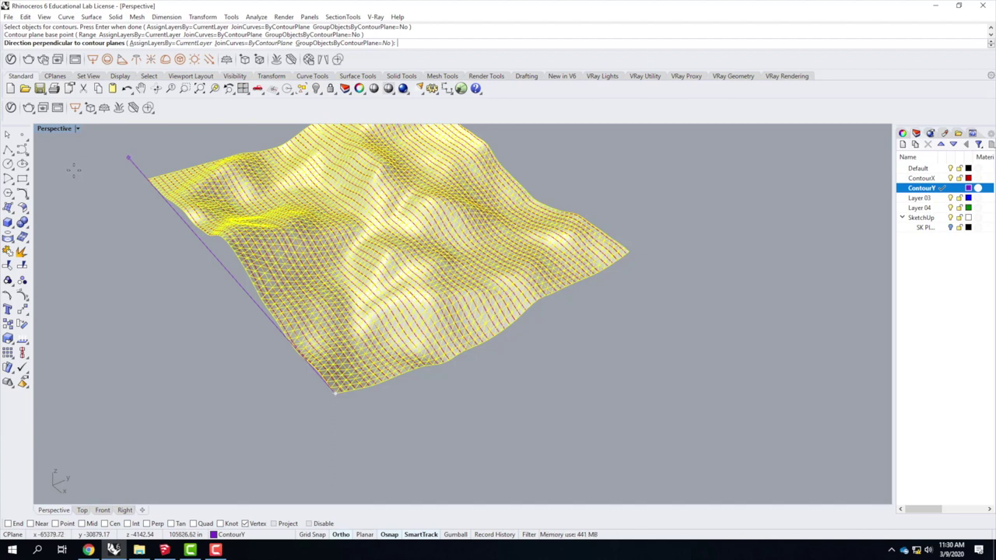
click(75, 168)
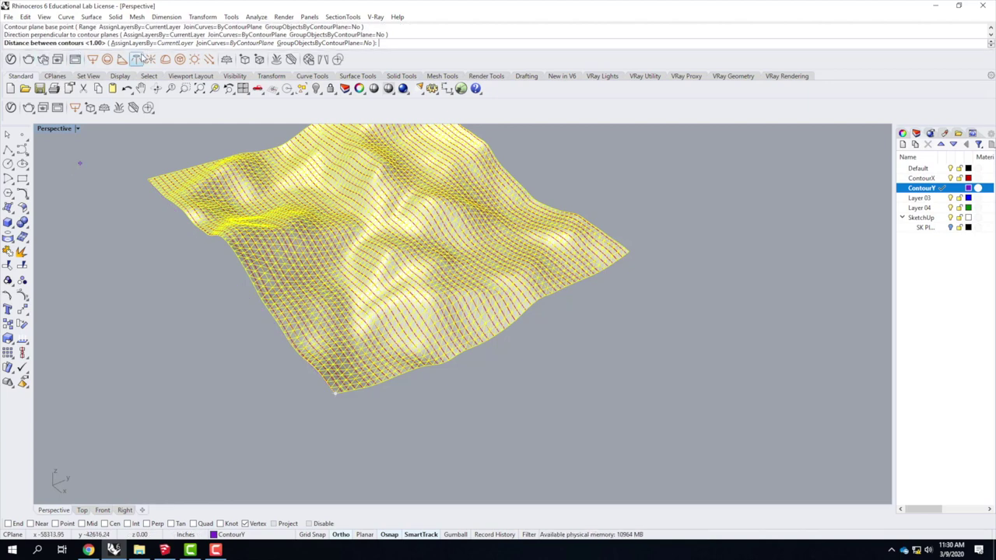
text(100)
key(Return)
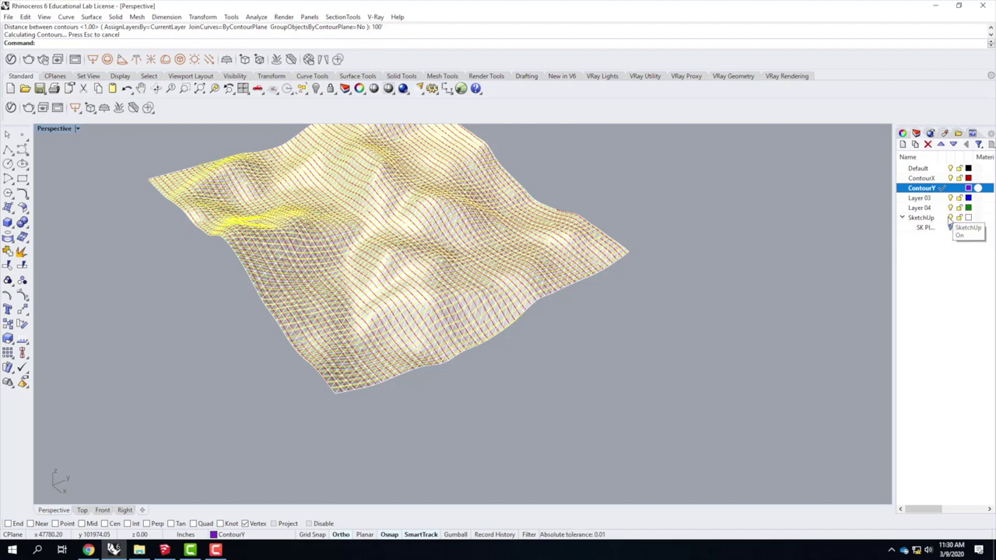
Step: Hide the SketchUp layer and inspect the crossing contour curves from several angles and distances
click(951, 218)
right_drag(493, 348, 501, 178)
scroll(467, 234, up, 10)
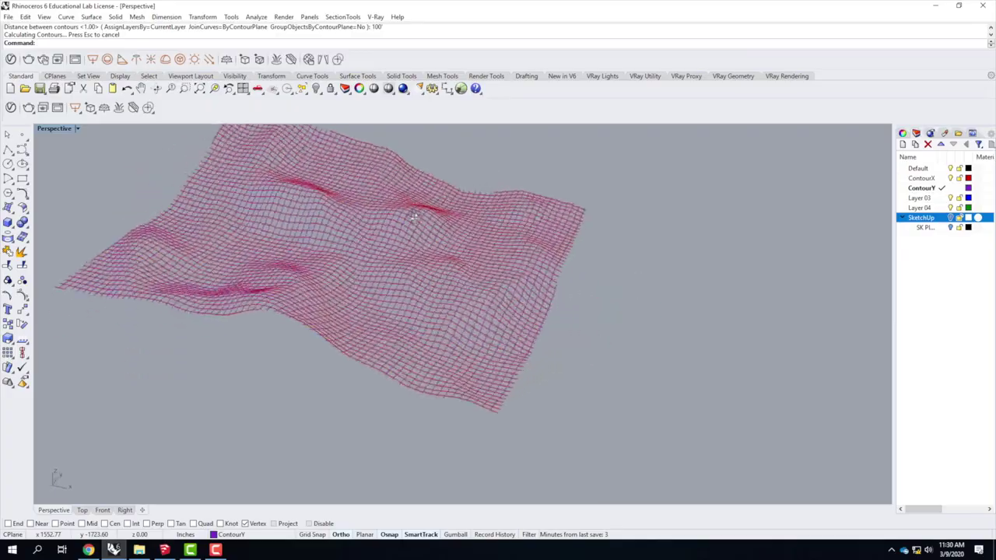
mouse_move(484, 307)
right_down()
mouse_move(478, 269)
mouse_move(470, 315)
right_up()
scroll(470, 315, down, 10)
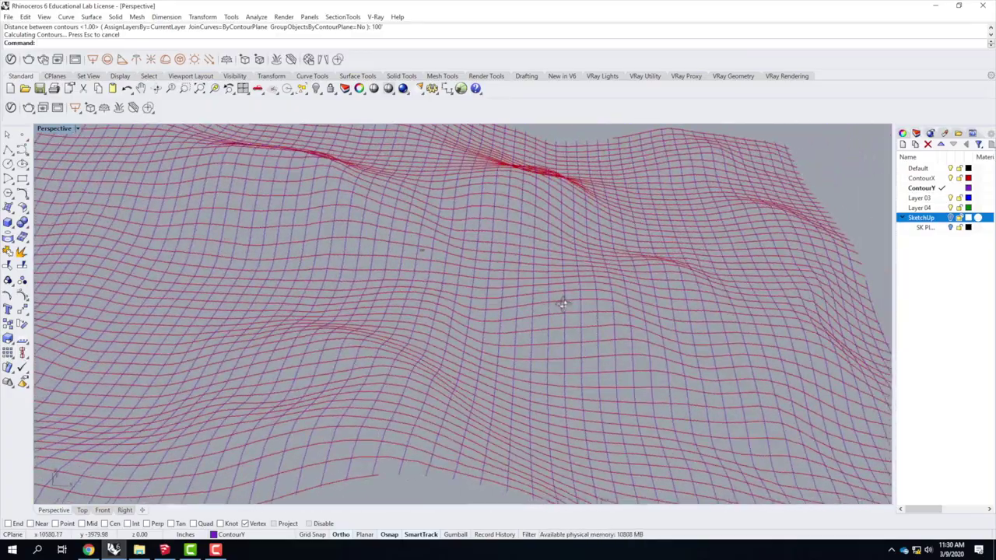
Step: Inspect the crossing contour curves in Perspective, and switch to a full-size Top view
scroll(535, 327, up, 5)
right_drag(678, 349, 542, 412)
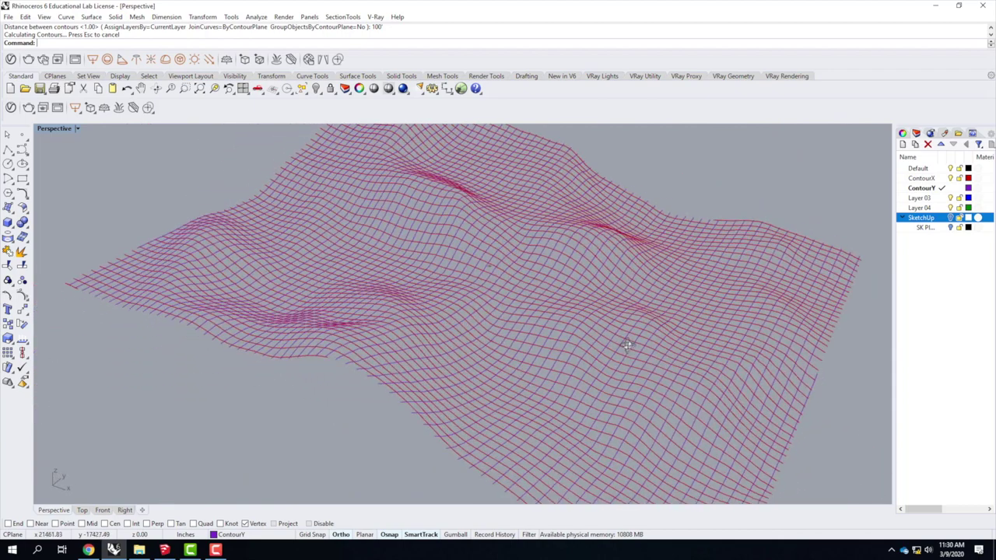
scroll(327, 425, down, 8)
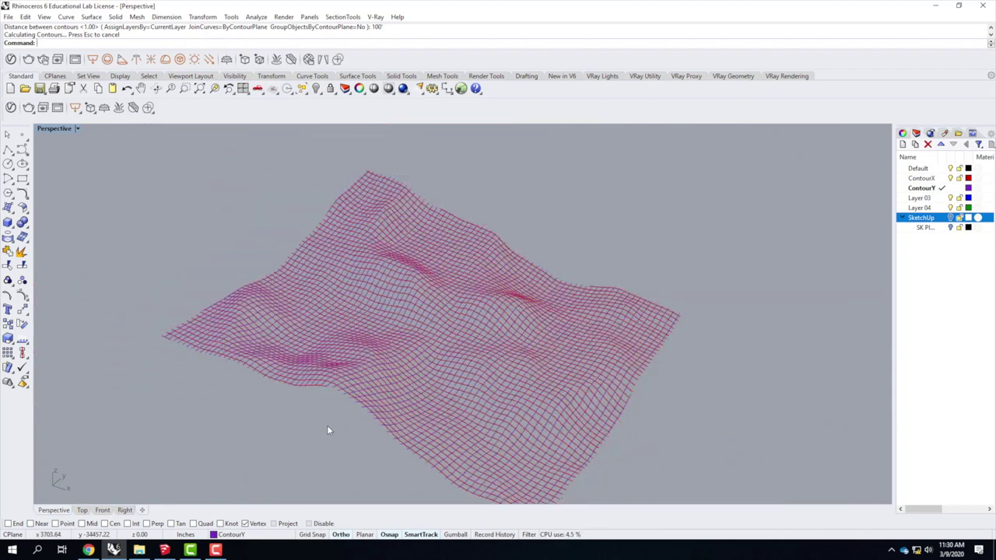
right_drag(533, 389, 460, 286)
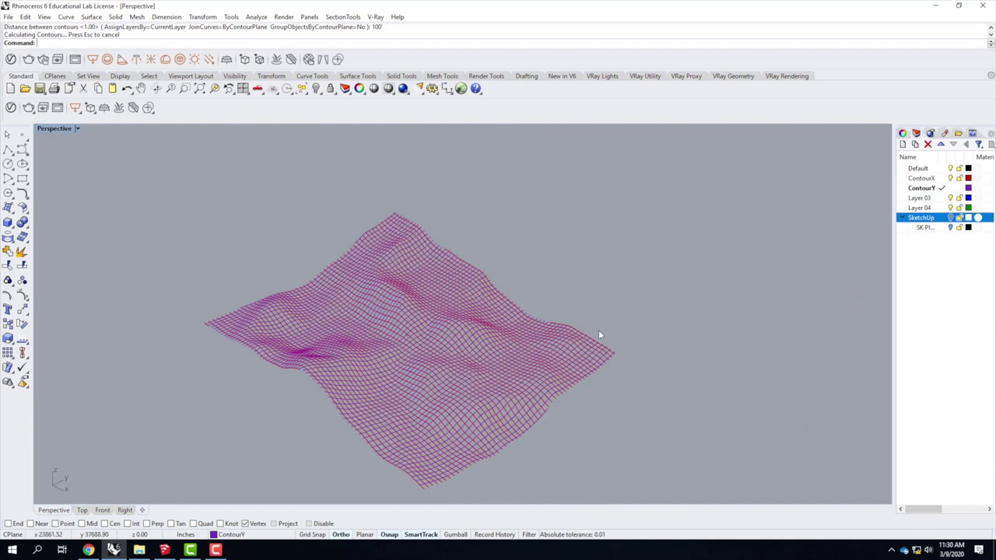
double_click(58, 129)
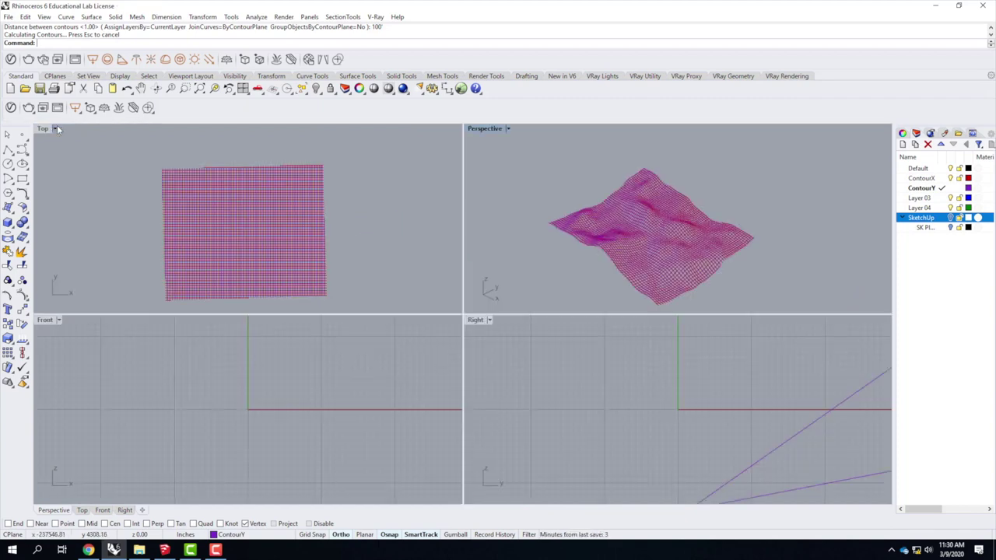
double_click(42, 129)
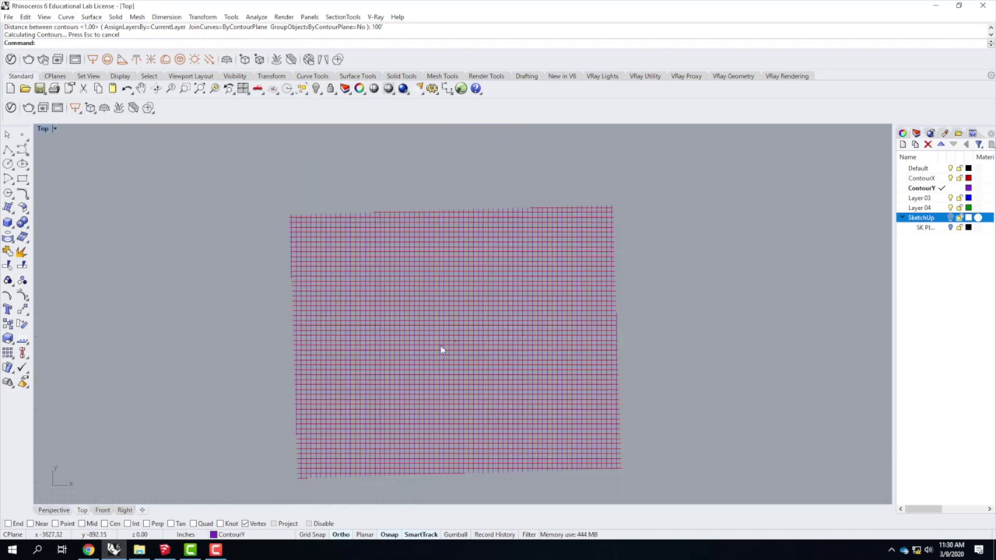
Step: Select one contour curve near each of the grid's four sides and start Trim with them as the cutting objects
click(421, 219)
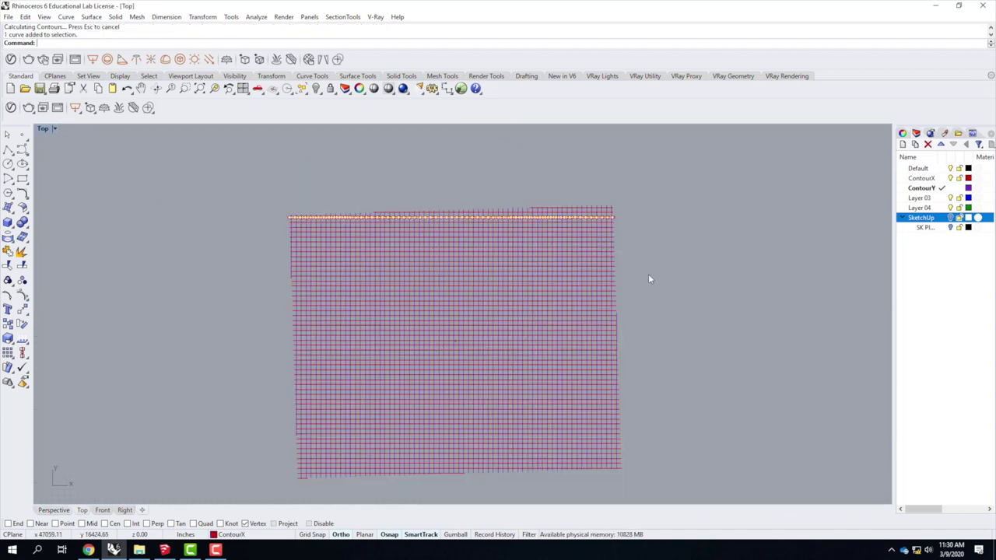
scroll(620, 303, up, 2)
click(605, 292)
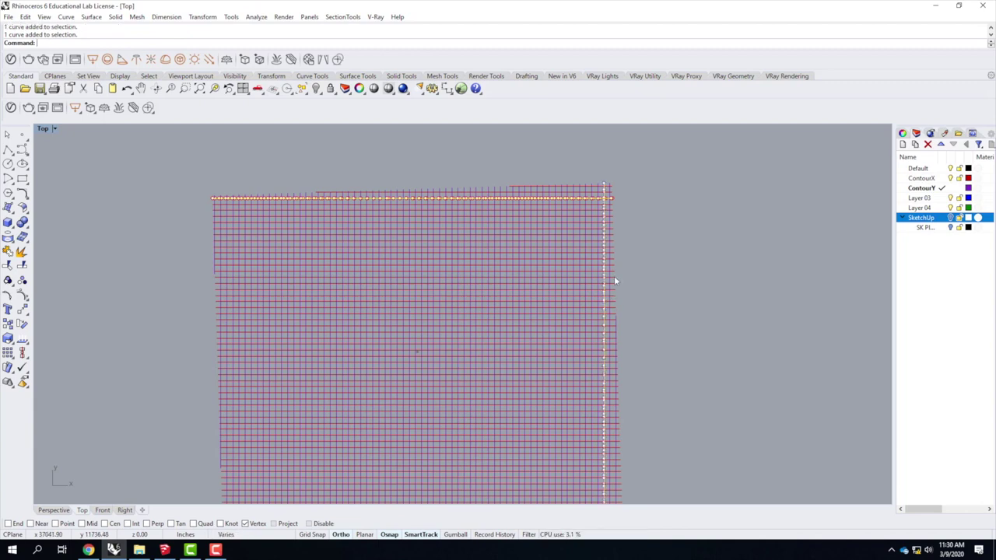
scroll(651, 231, down, 2)
scroll(369, 332, up, 2)
click(382, 401)
click(640, 464)
click(704, 489)
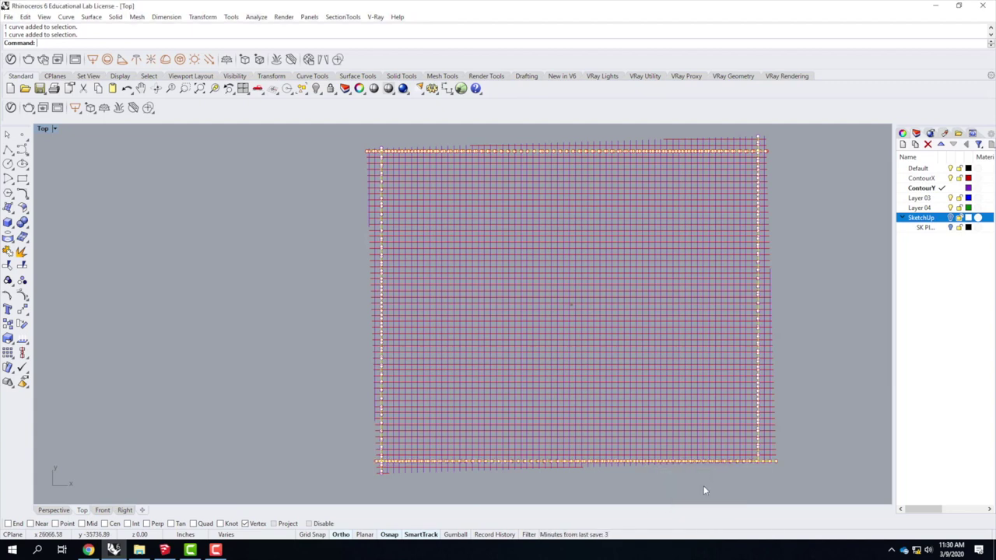
scroll(499, 436, down, 3)
text(trim)
key(Return)
Step: Trim the contour ends that extend past the east and north cutting curves, undoing the cut that removes the grid's inner curves
drag(661, 469, 613, 258)
drag(618, 253, 380, 285)
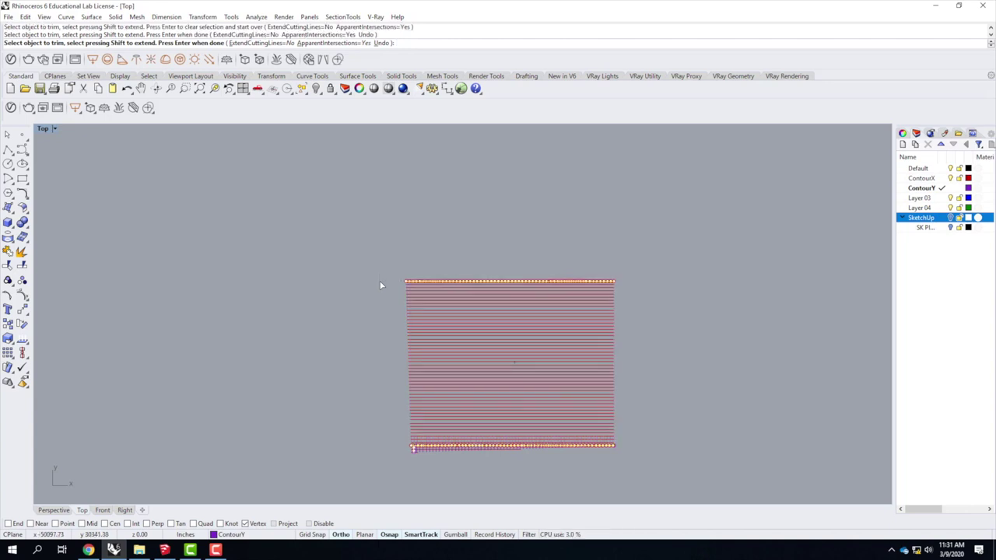
key(ctrl+z)
drag(622, 247, 395, 282)
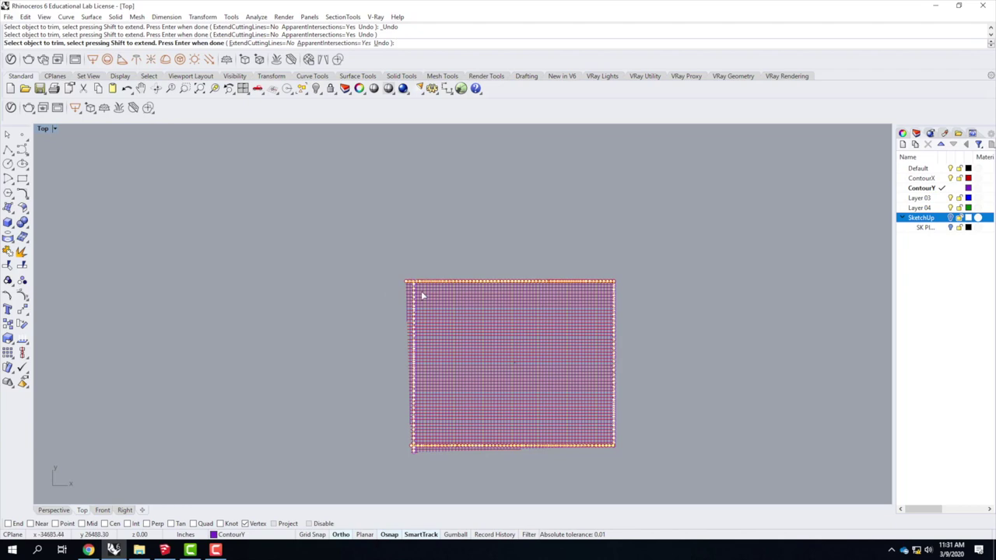
scroll(421, 295, up, 3)
scroll(421, 294, up, 3)
drag(354, 202, 322, 220)
Step: Trim off the contour ends that overhang the west cutting curve along its full length
scroll(370, 181, down, 3)
drag(363, 185, 284, 471)
scroll(349, 127, down, 3)
scroll(327, 394, down, 2)
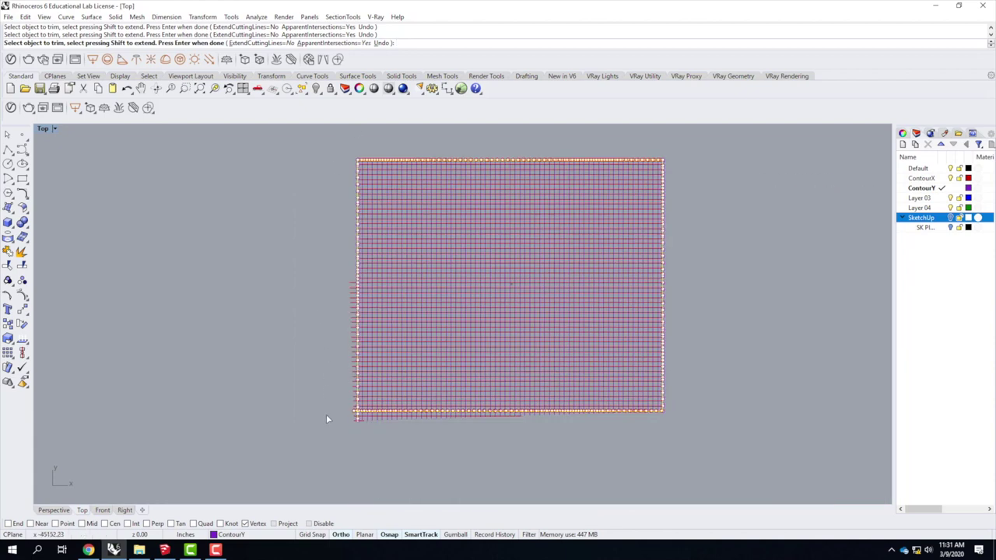
scroll(382, 436, up, 2)
drag(362, 434, 327, 164)
Step: Trim off the contour ends and leftover pieces beyond the south cutting curve
drag(783, 464, 345, 416)
scroll(720, 412, up, 3)
drag(749, 471, 382, 419)
scroll(807, 424, up, 2)
scroll(807, 424, up, 2)
drag(758, 457, 635, 414)
Step: Check the grid's trimmed edges for leftovers, and finish trimming with the selection cleared
scroll(695, 463, down, 6)
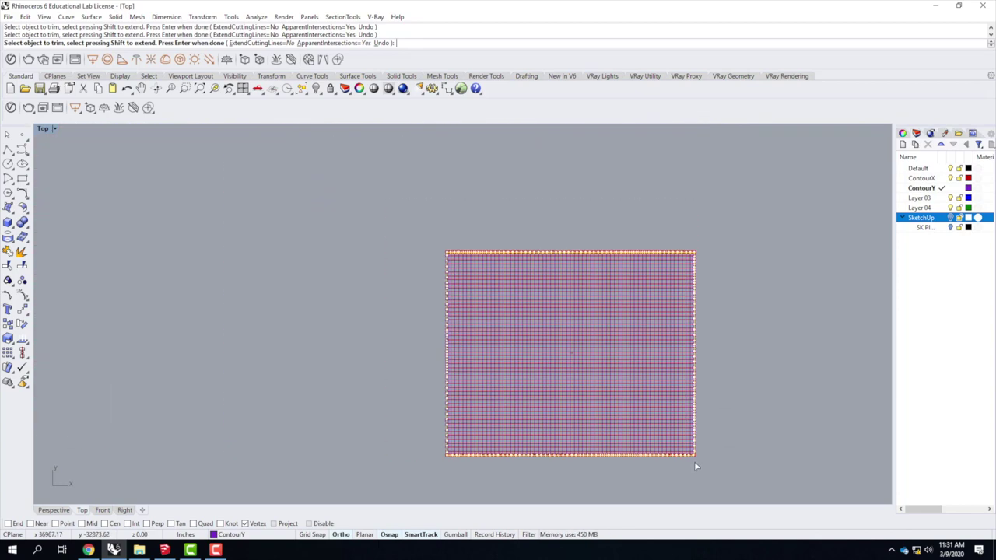
scroll(680, 280, up, 4)
scroll(823, 278, down, 2)
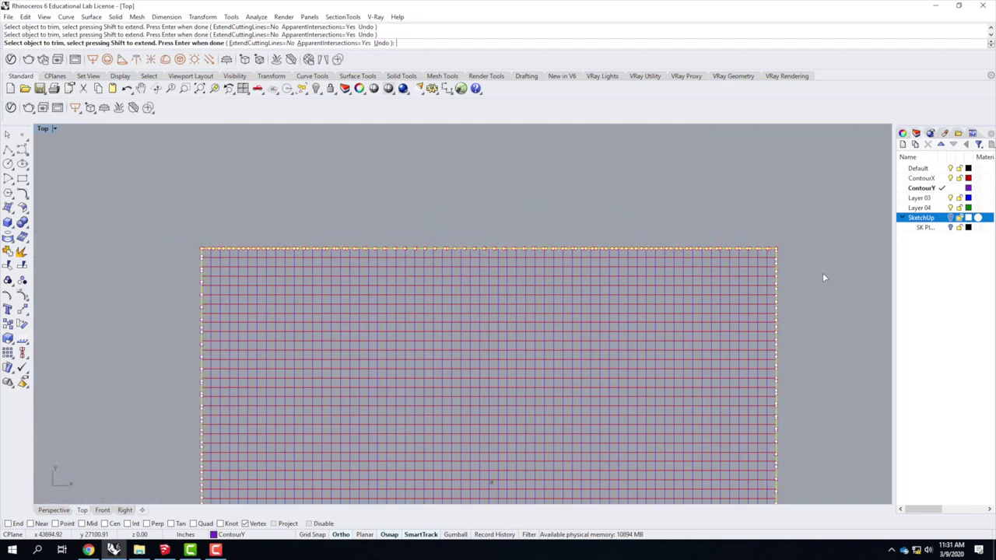
scroll(632, 234, down, 3)
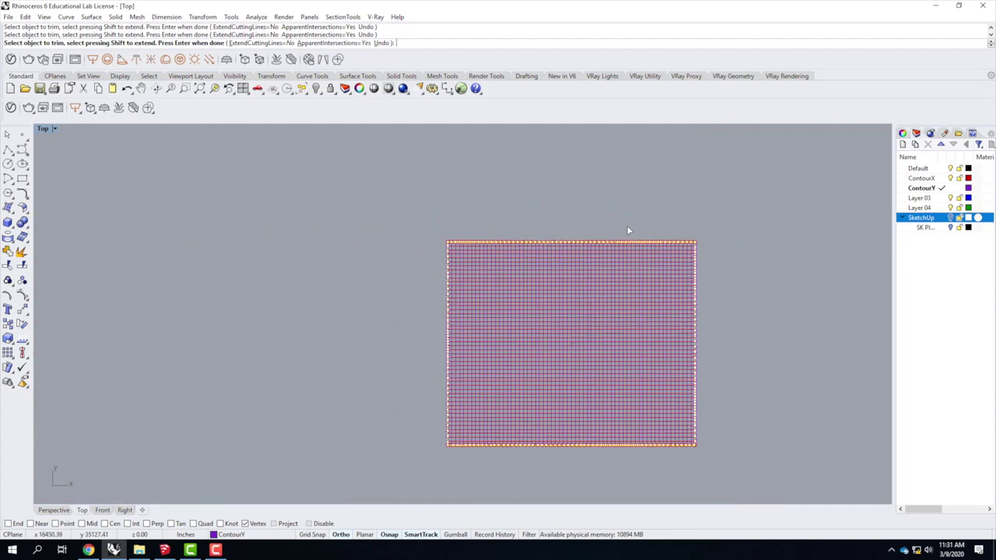
key(Return)
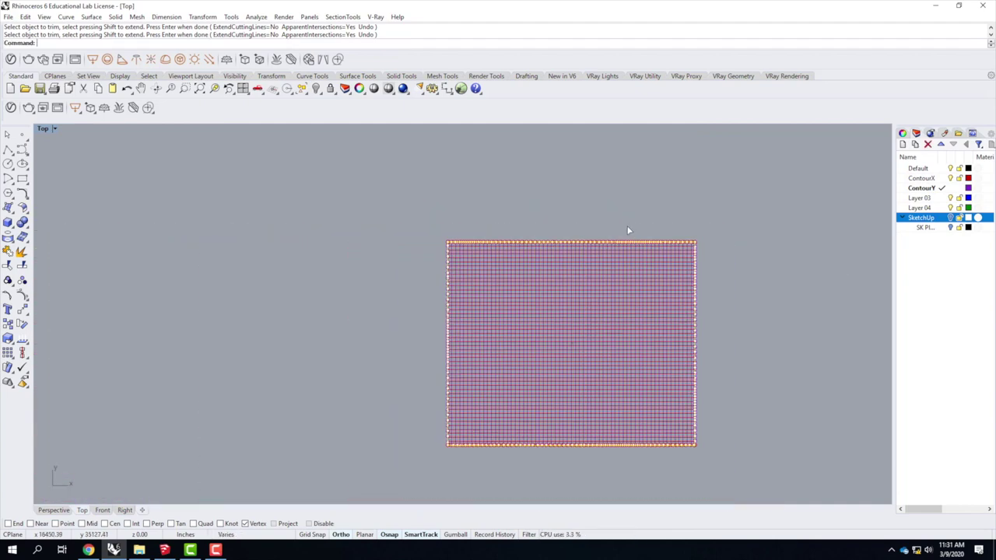
key(Escape)
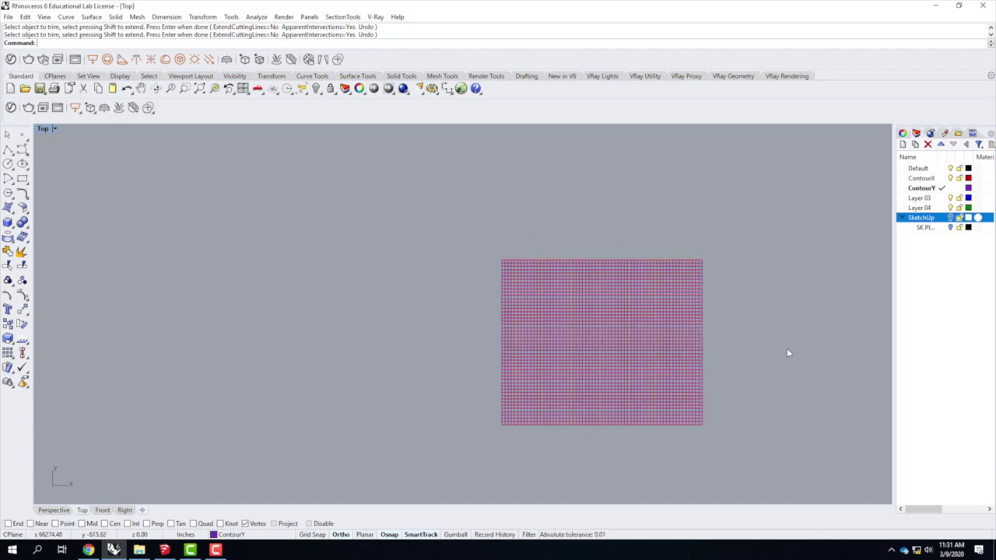
scroll(796, 375, down, 1)
scroll(796, 381, up, 1)
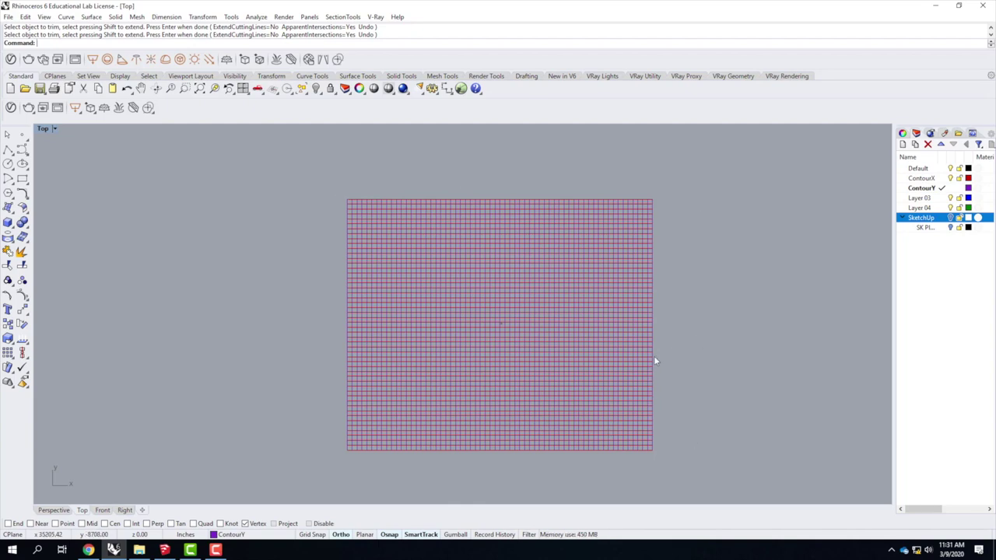
scroll(668, 428, up, 1)
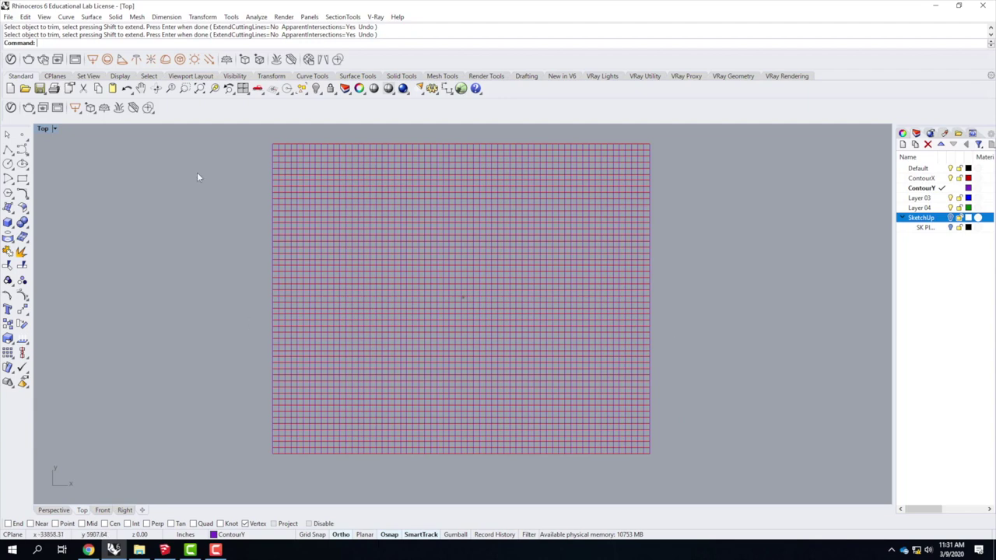
Step: Save the model as Ex212_S2020 in the "Ex212 - Topographic Models (Day 1)" folder
click(9, 17)
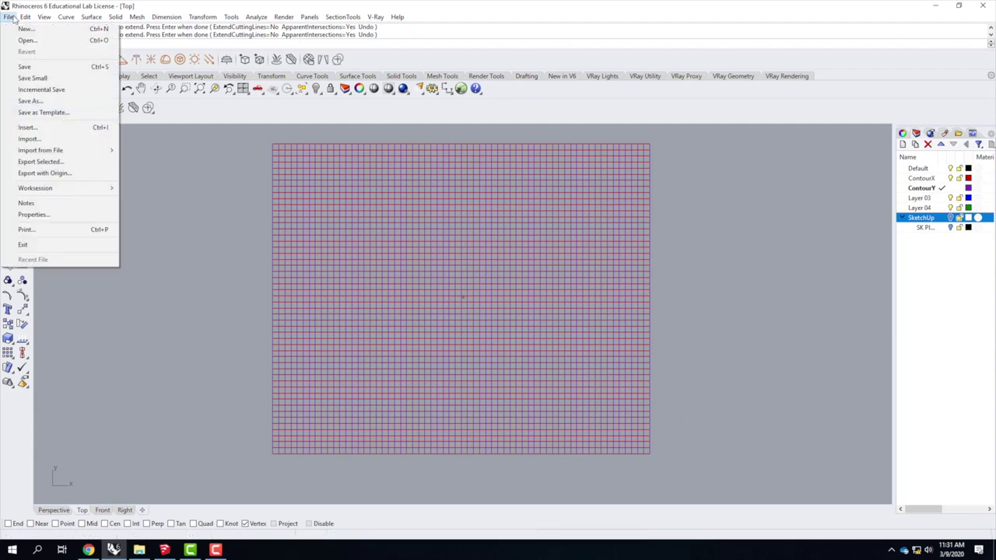
click(22, 70)
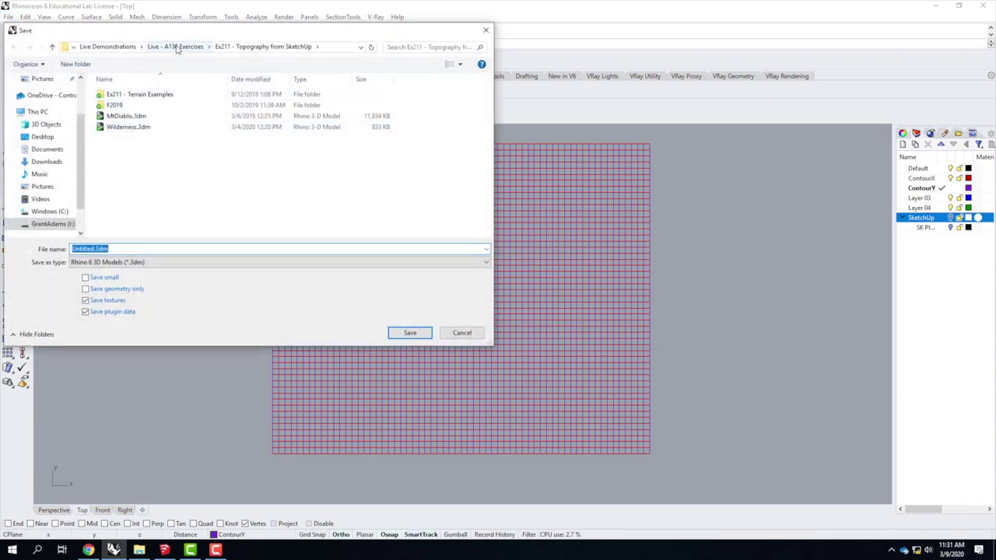
click(174, 47)
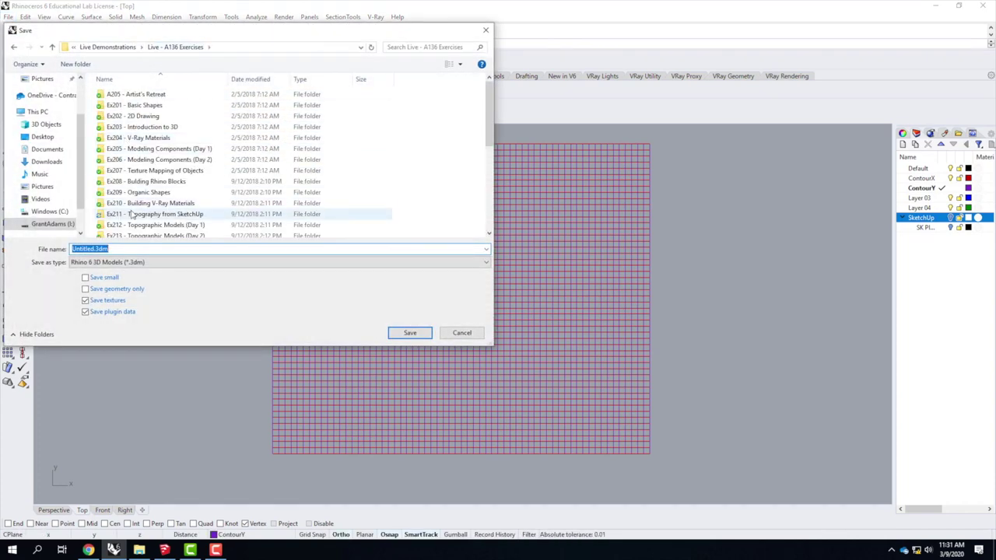
scroll(127, 231, down, 2)
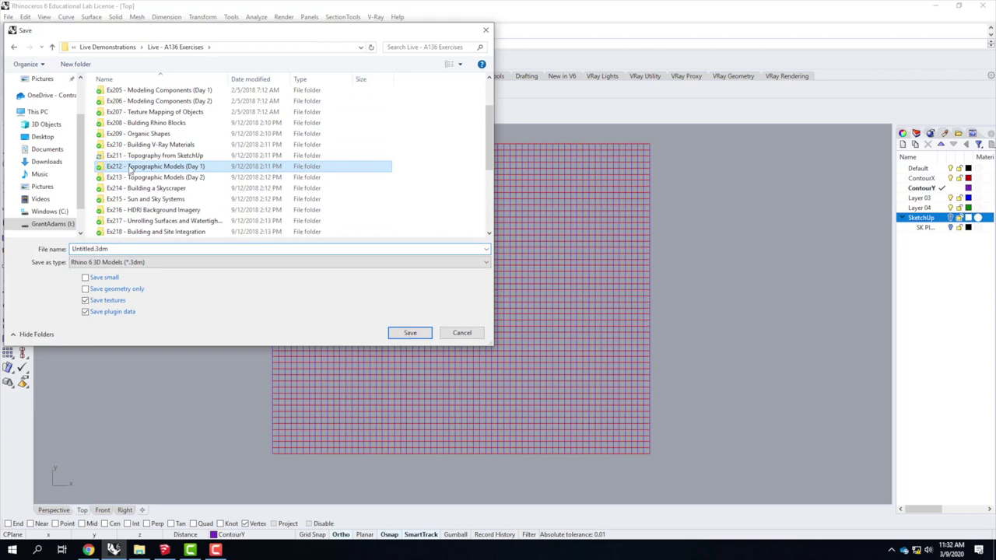
double_click(130, 166)
drag(110, 249, 27, 247)
click(110, 250)
text(E)
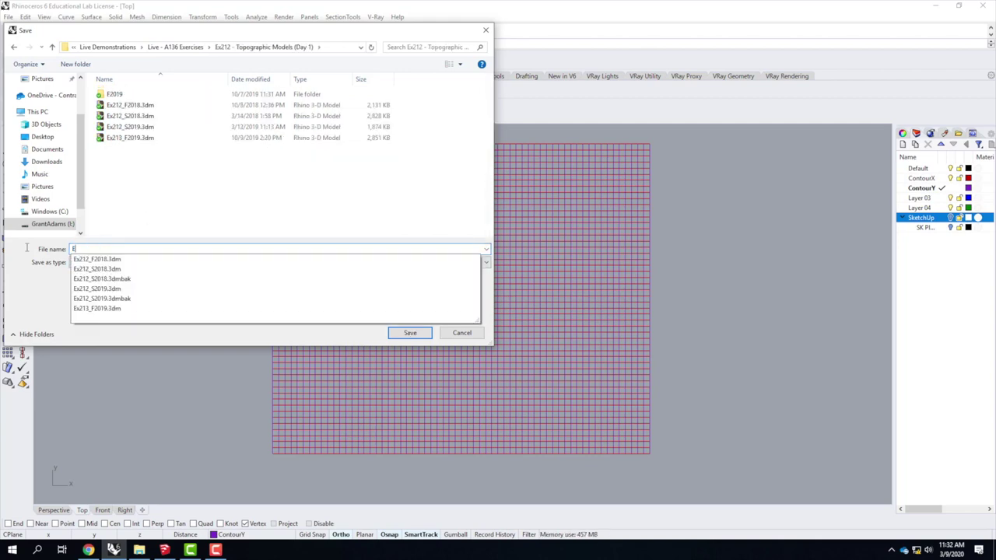
text(x212_S2020)
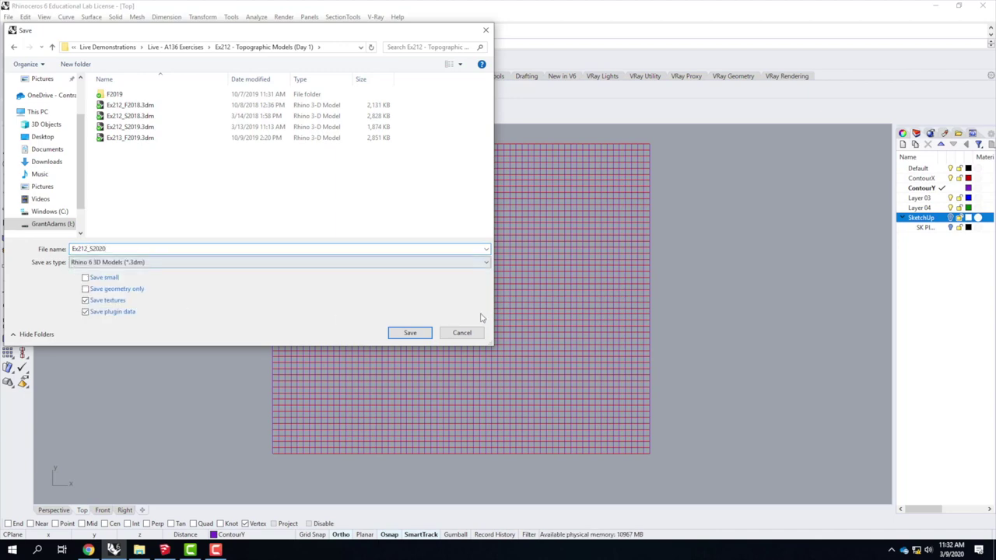
click(424, 337)
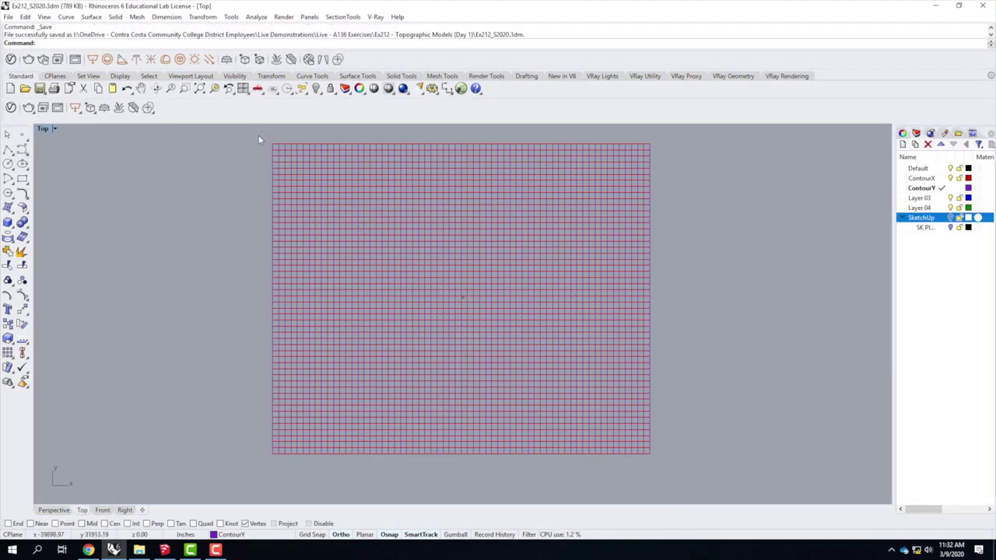
Step: Create a Curve Network surface from all the trimmed contour curves, with tolerances 0.001 edge and 0.01 interior and Position matching on every edge
drag(249, 138, 672, 471)
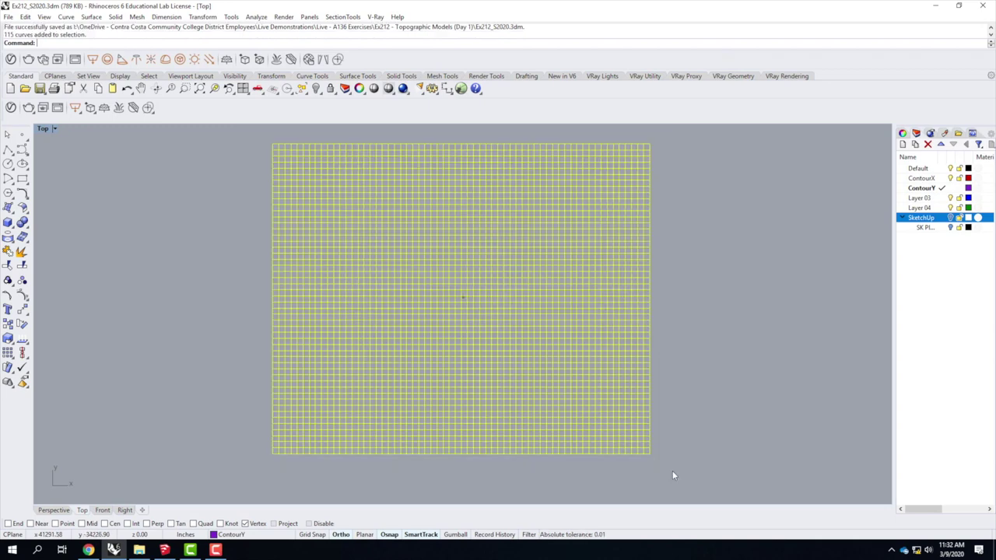
click(66, 17)
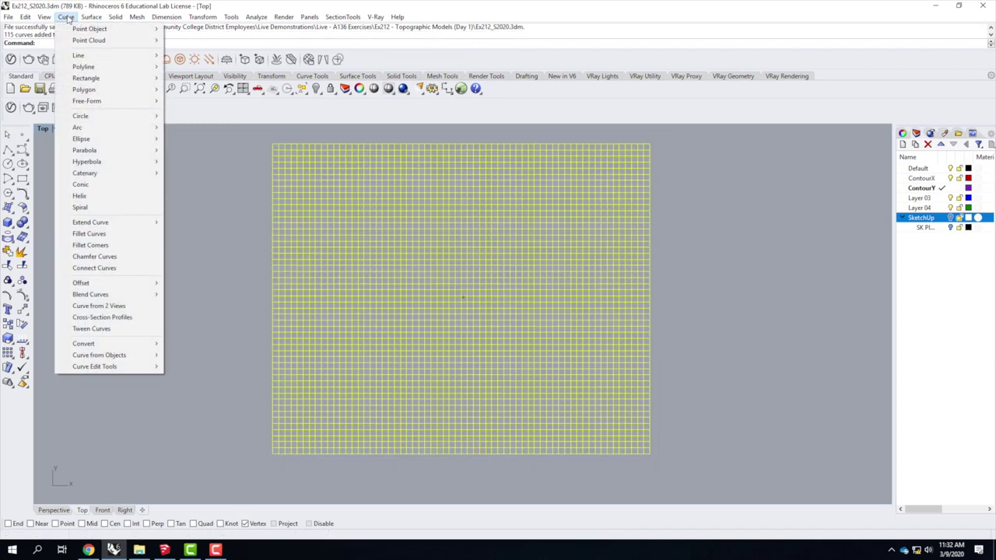
click(92, 17)
click(93, 17)
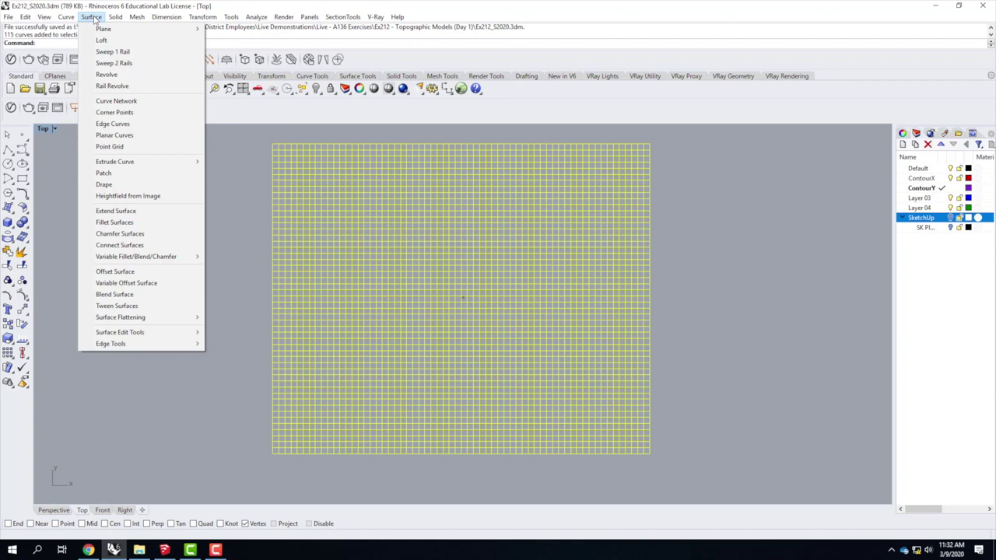
click(105, 102)
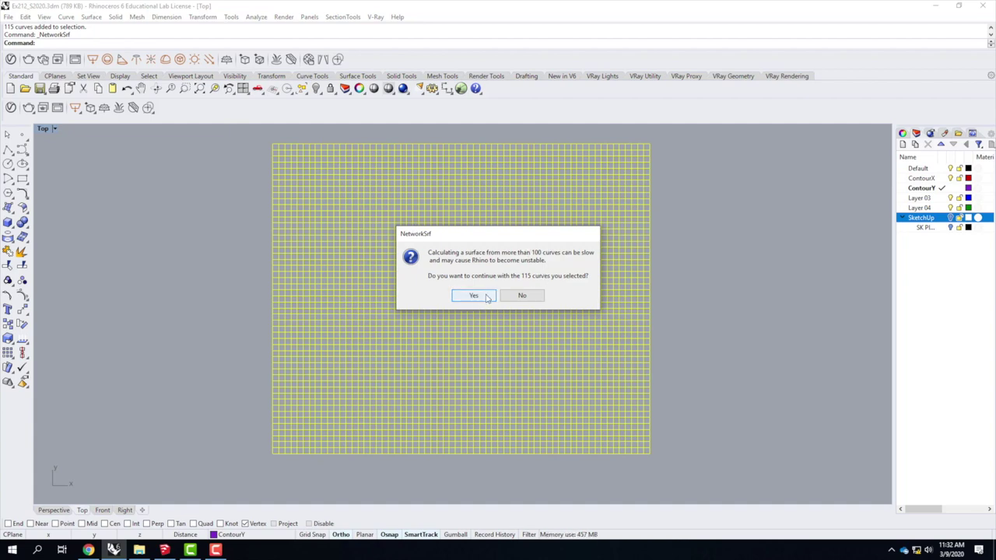
click(487, 297)
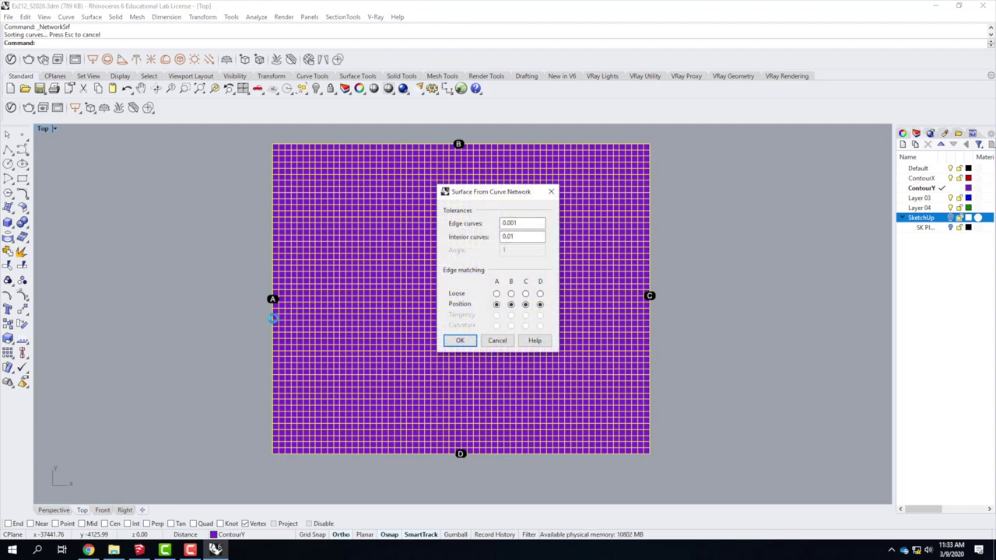
click(461, 343)
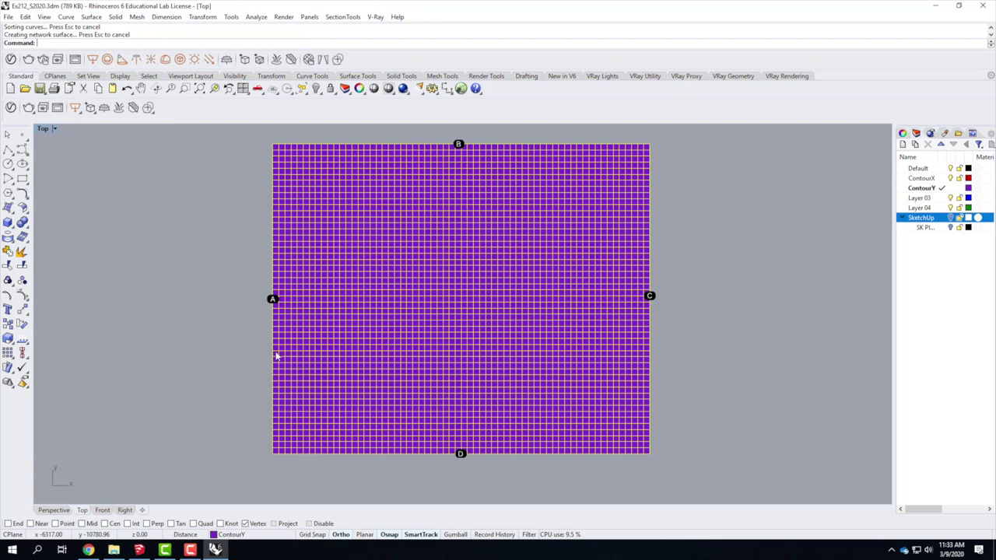
click(190, 550)
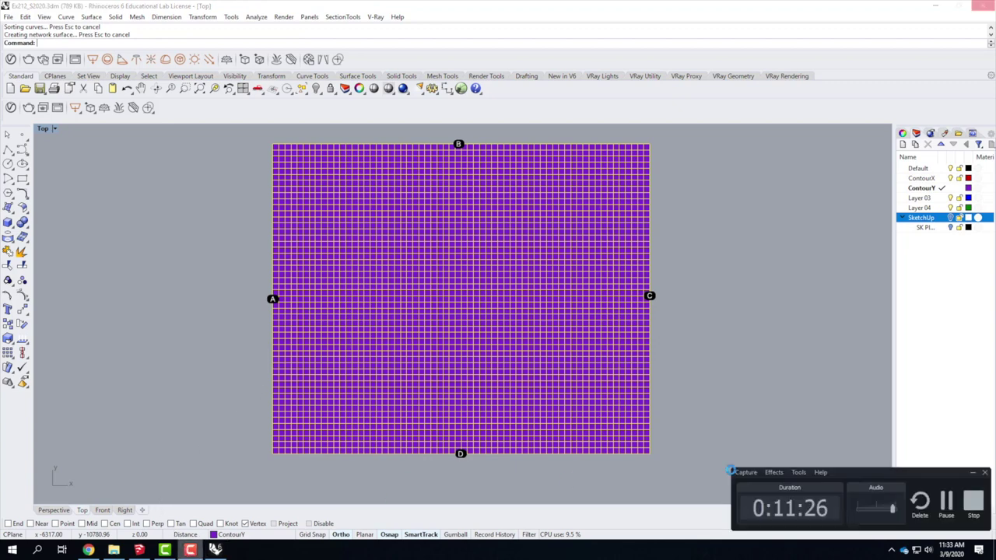
click(947, 504)
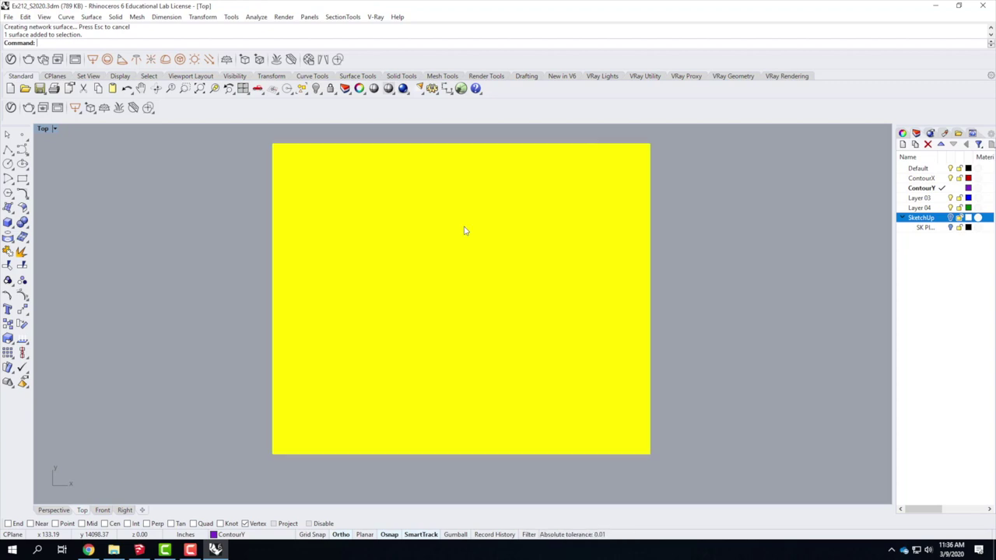
Step: Rebuild the network surface with a point count of 150 in U and 150 in V, degree 3, deleting the input
text(Rebuild)
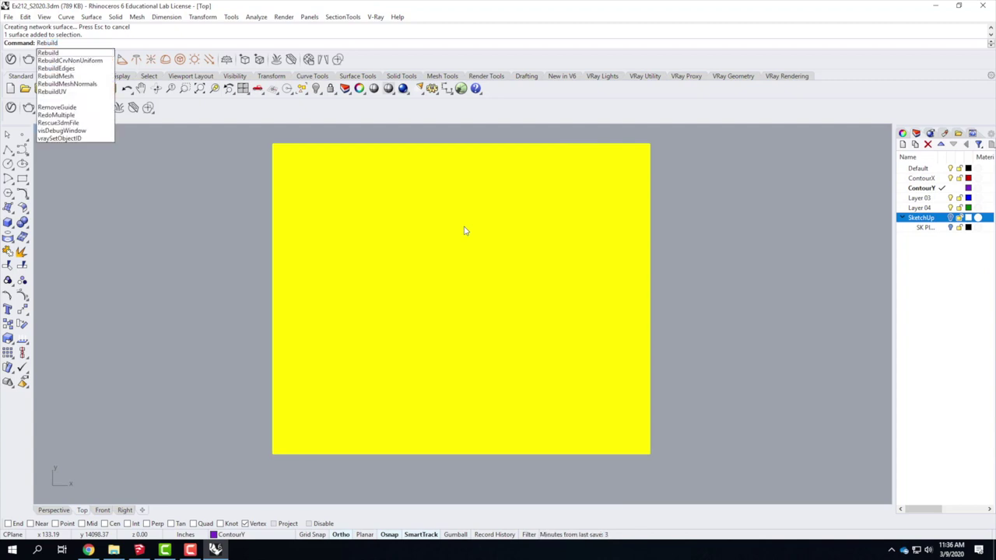
key(Return)
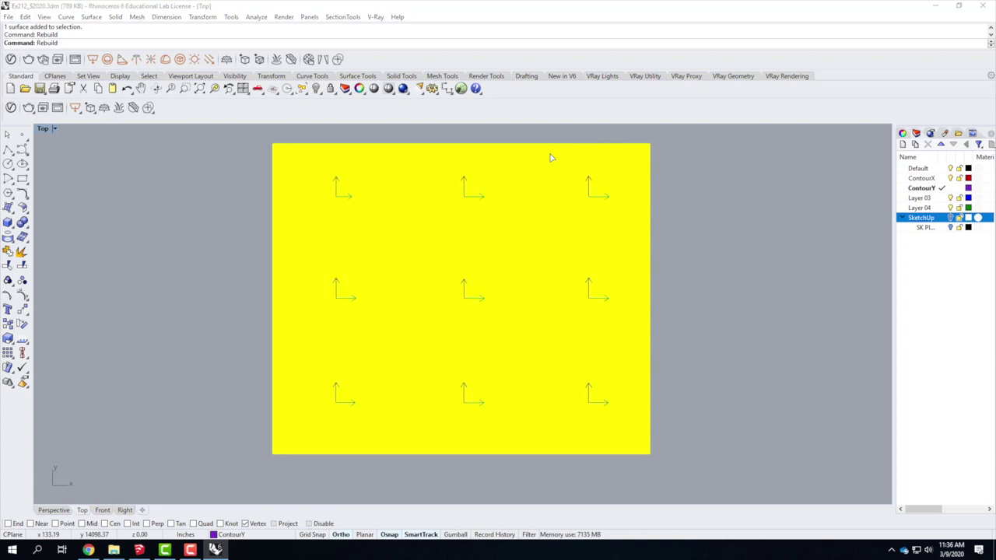
key(Return)
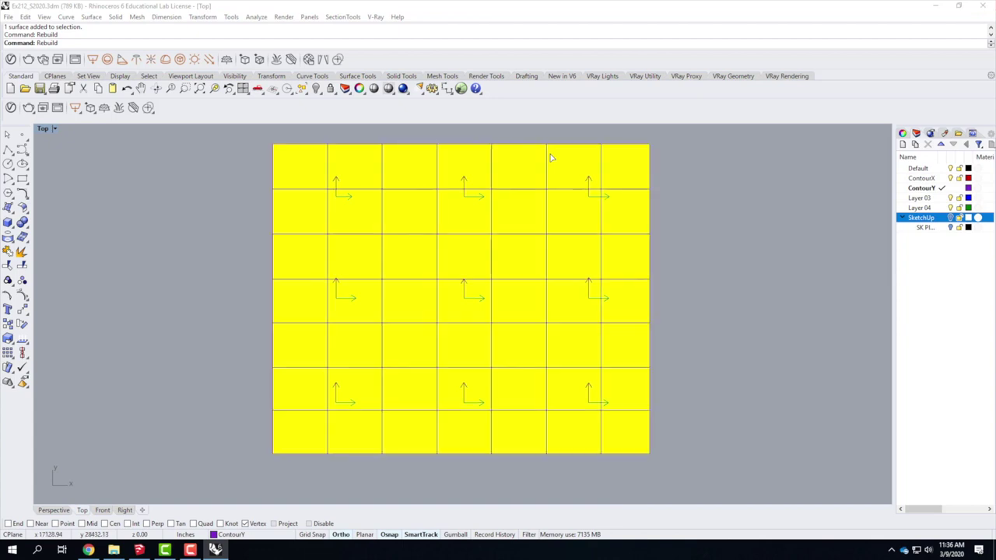
key(Return)
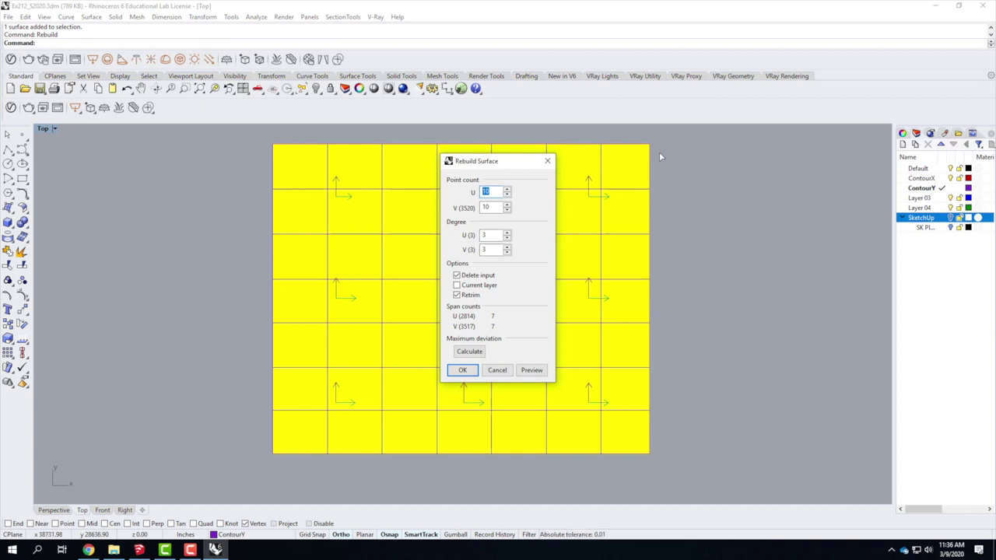
text(150)
key(Tab)
text(150)
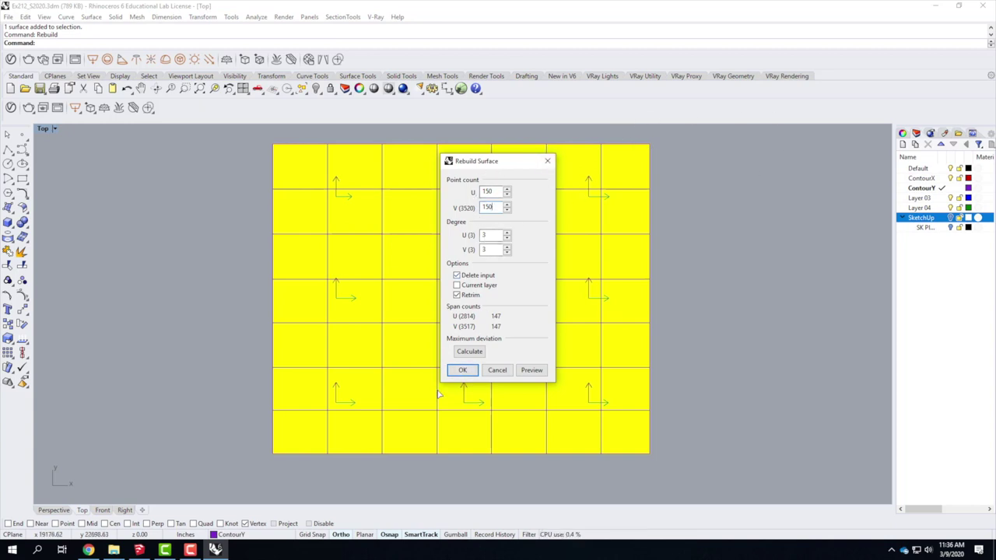
click(462, 370)
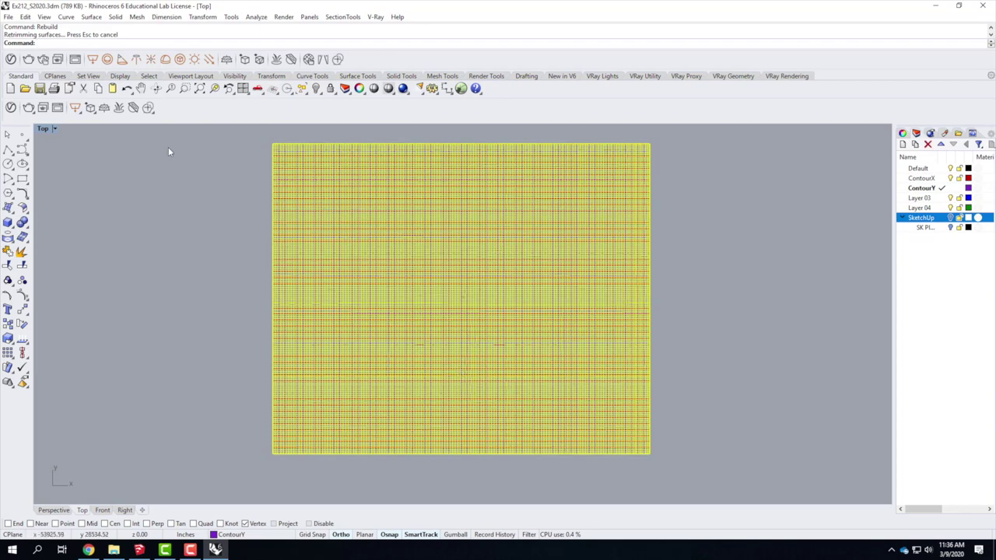
Step: Show the terrain in a maximized Perspective view and hide the ContourX layer
double_click(43, 128)
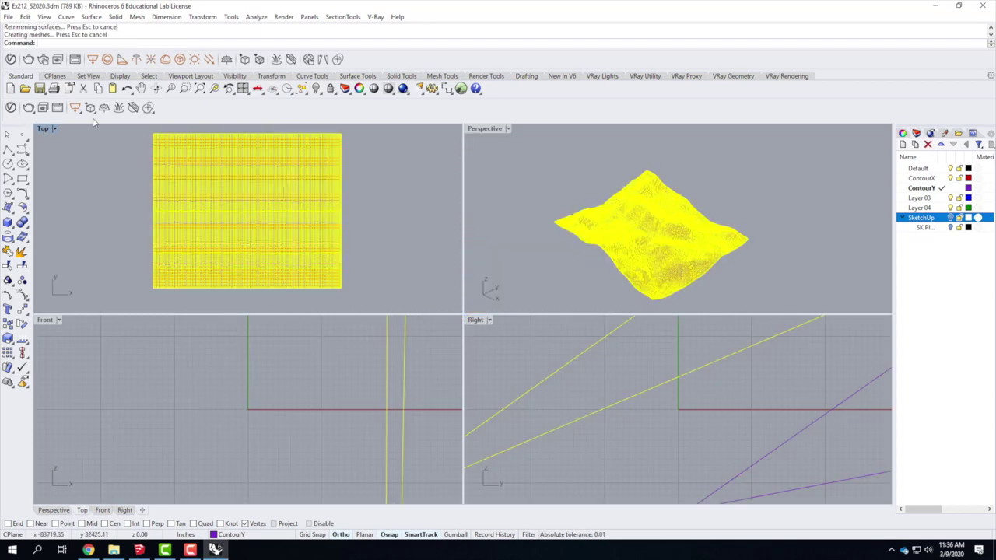
double_click(486, 128)
click(572, 288)
mouse_move(467, 344)
right_down()
mouse_move(592, 351)
mouse_move(439, 306)
mouse_move(551, 323)
mouse_move(629, 351)
mouse_move(553, 309)
mouse_move(481, 361)
right_up()
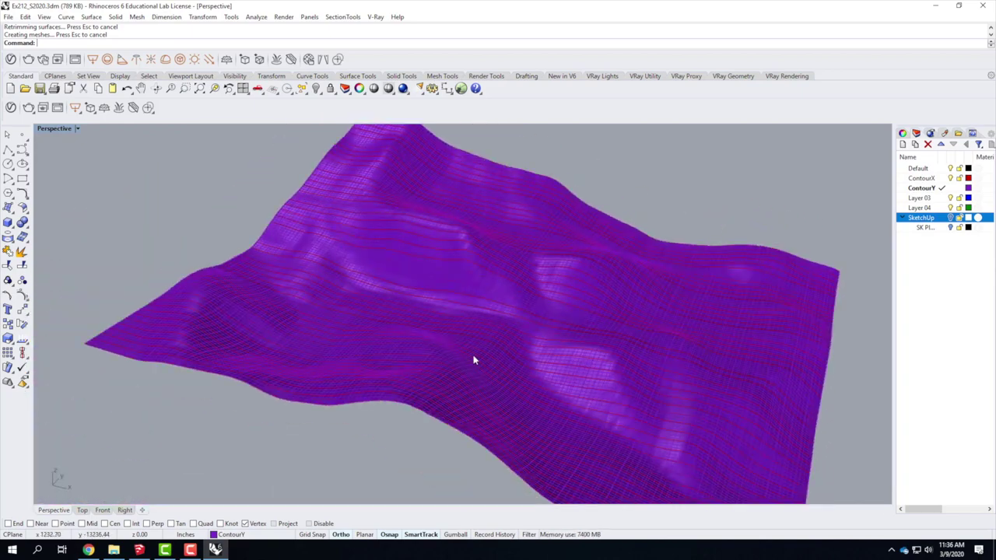
click(481, 350)
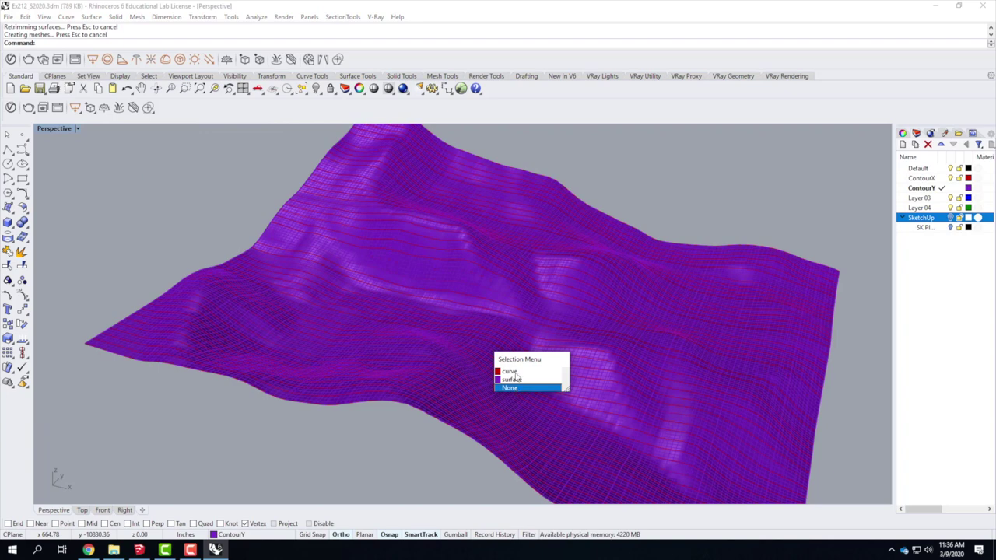
click(325, 465)
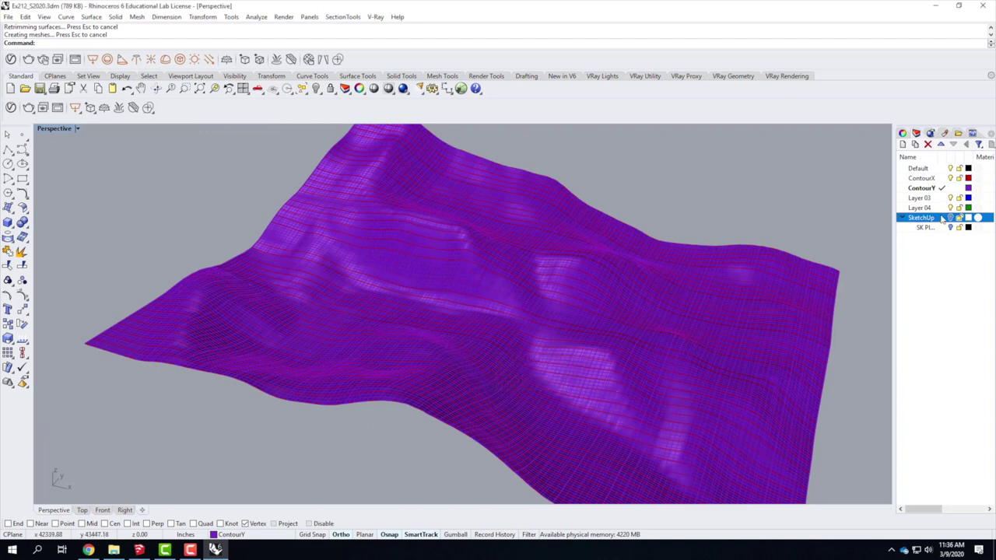
click(951, 178)
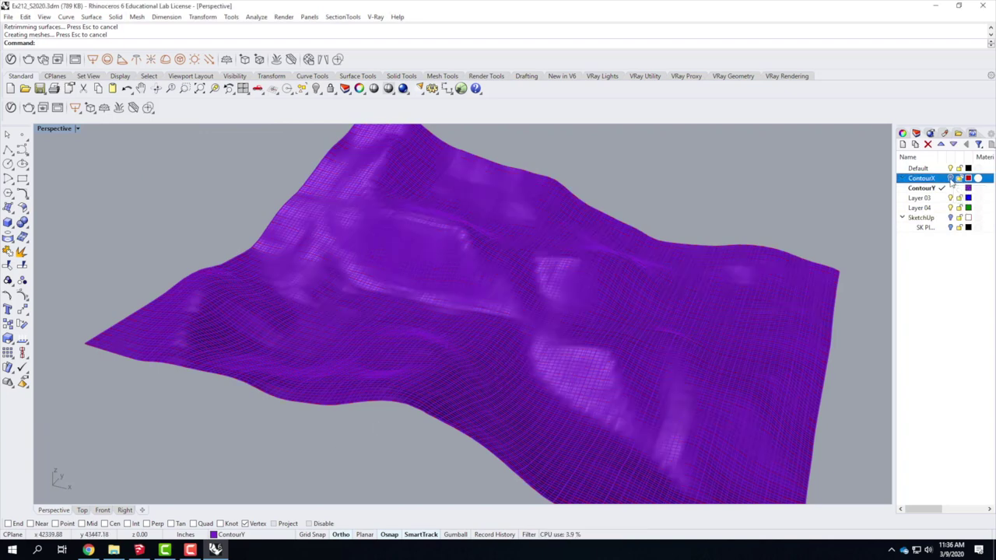
Step: Move the rebuilt terrain surface to Layer 03 and set that layer's color to black
click(586, 272)
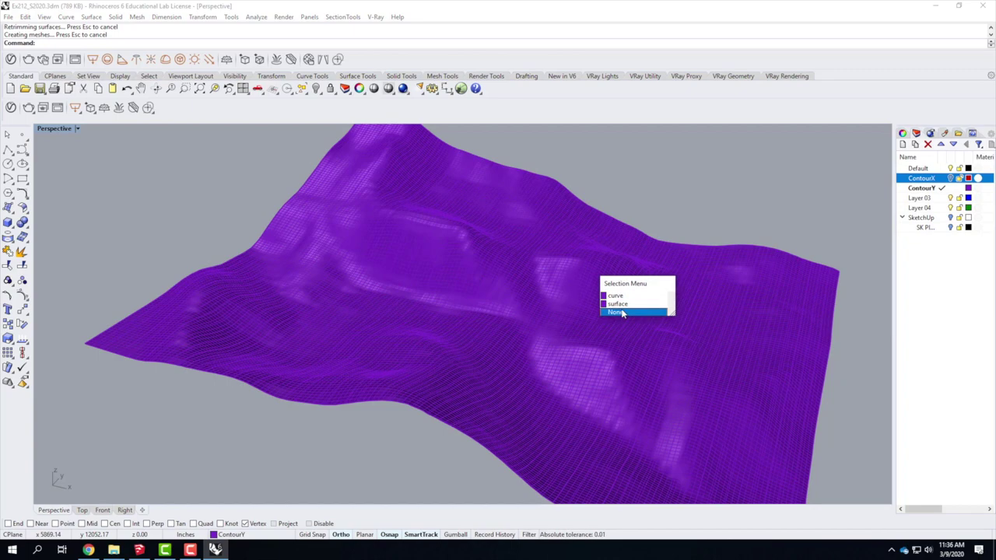
click(619, 309)
right_click(932, 199)
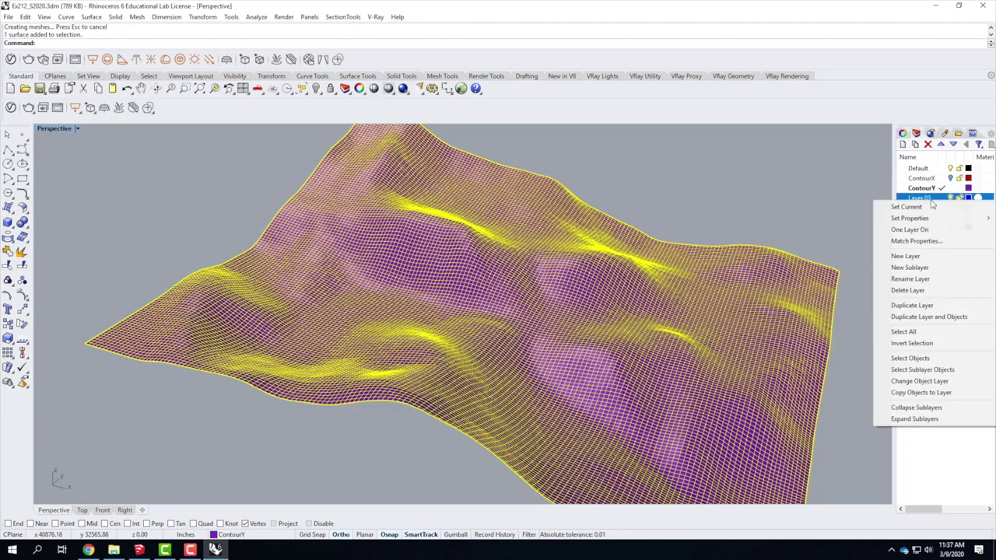
click(934, 381)
click(968, 199)
click(382, 208)
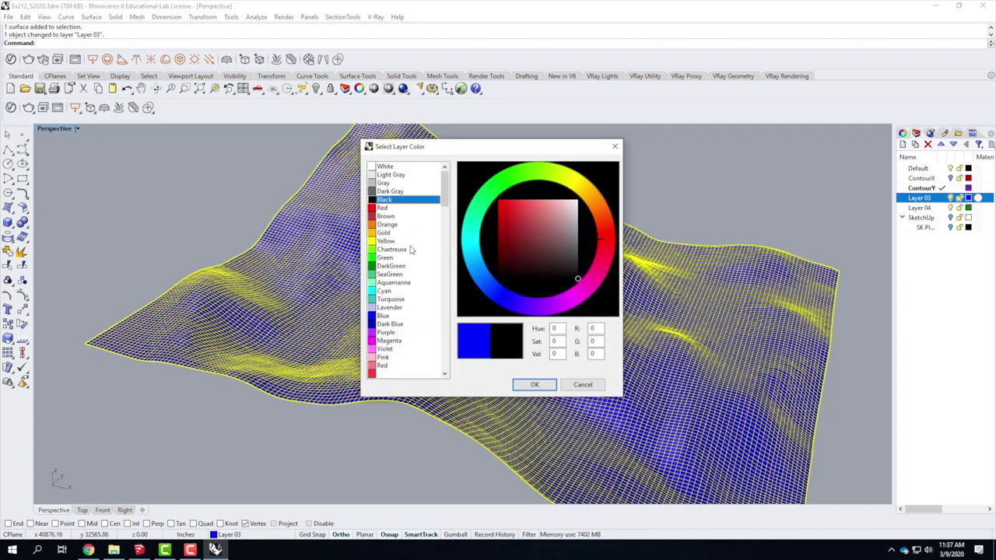
click(535, 384)
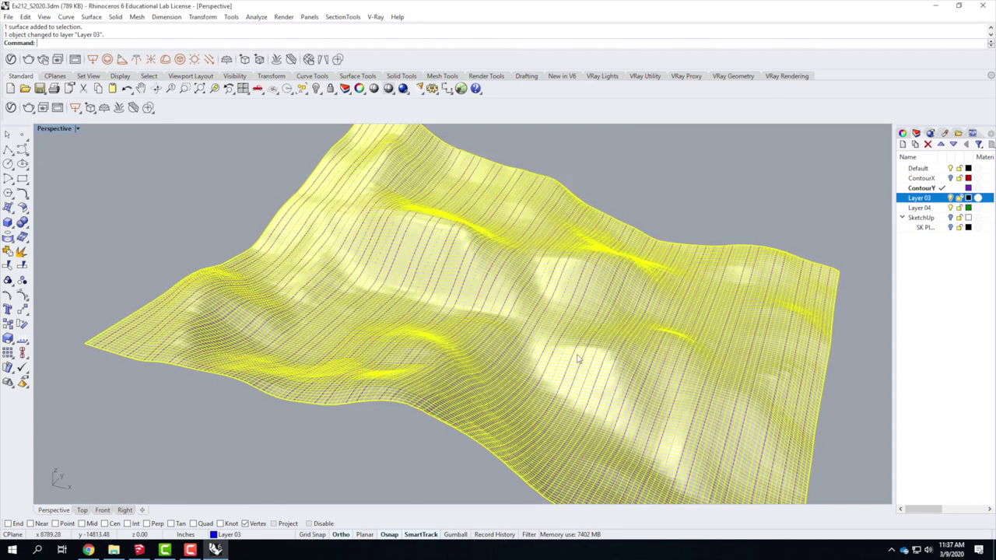
Step: Deselect the surface, then make Layer 03 the current layer and hide the ContourY layer
click(753, 191)
click(943, 197)
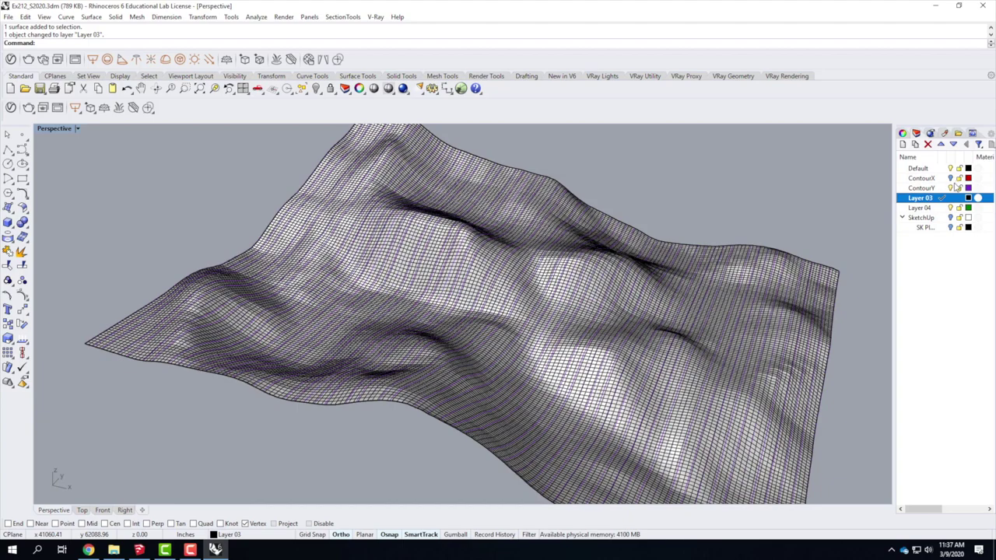
click(926, 188)
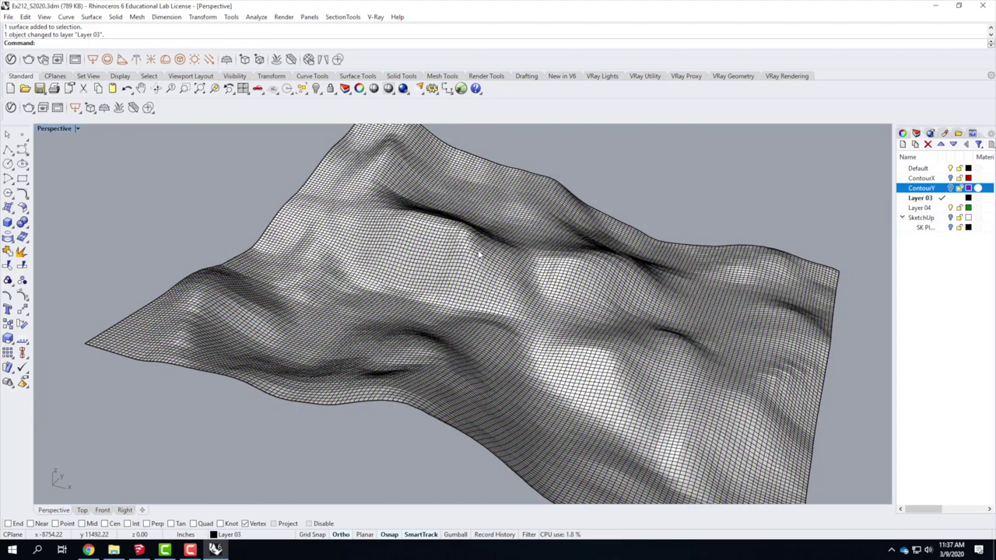
Step: Examine the rebuilt terrain surface from several angles in the Perspective view
scroll(473, 251, down, 3)
right_drag(612, 290, 453, 277)
scroll(456, 288, up, 6)
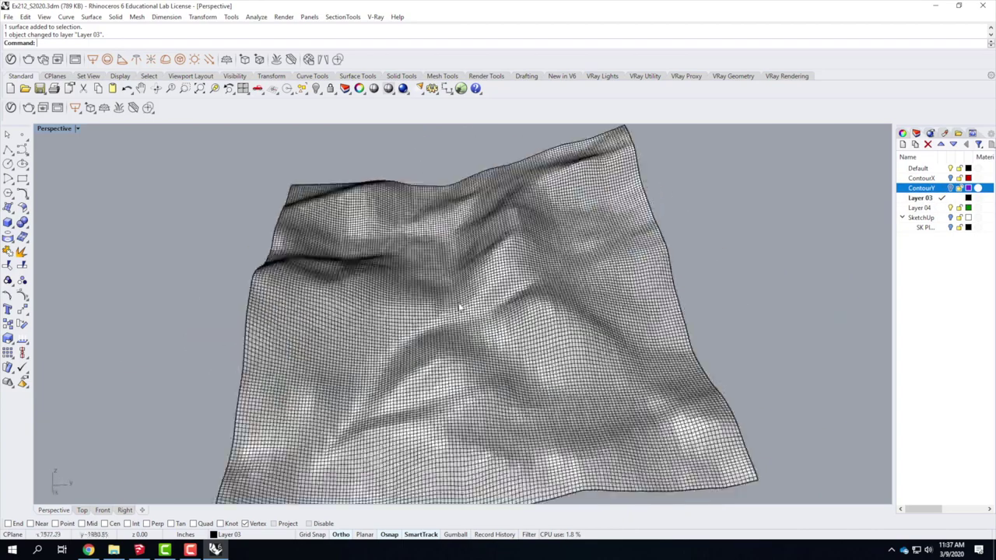
click(458, 307)
right_drag(459, 307, 499, 308)
key(ctrl+shift+e)
click(605, 235)
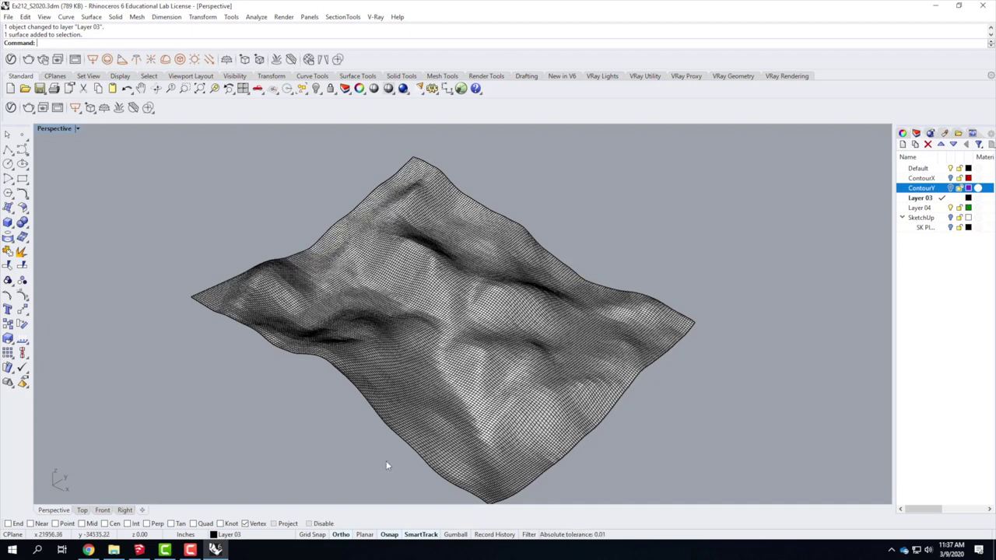
Step: Consult the topography model cheat sheet in Chrome for scales and paper sizes, and return to Rhino's four-viewport layout
click(89, 550)
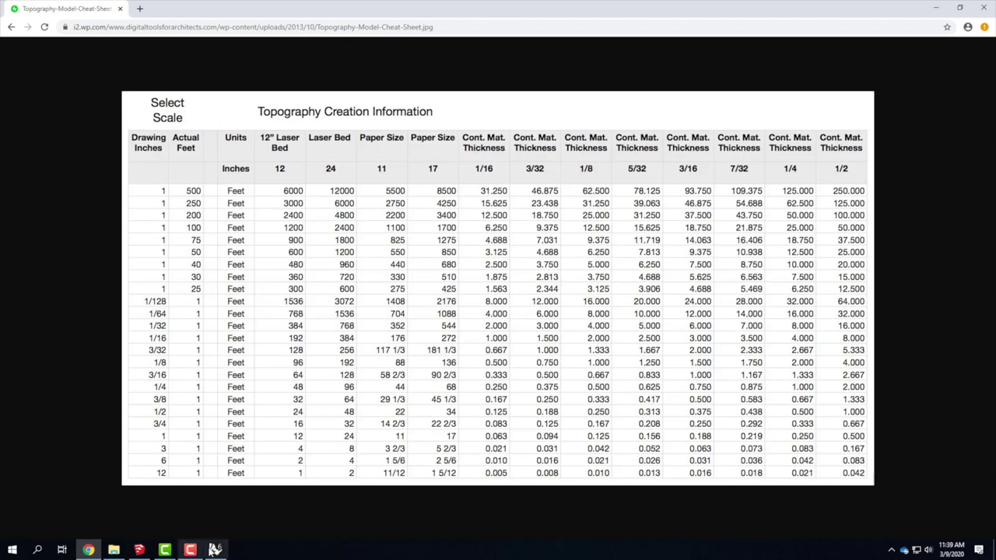
click(214, 550)
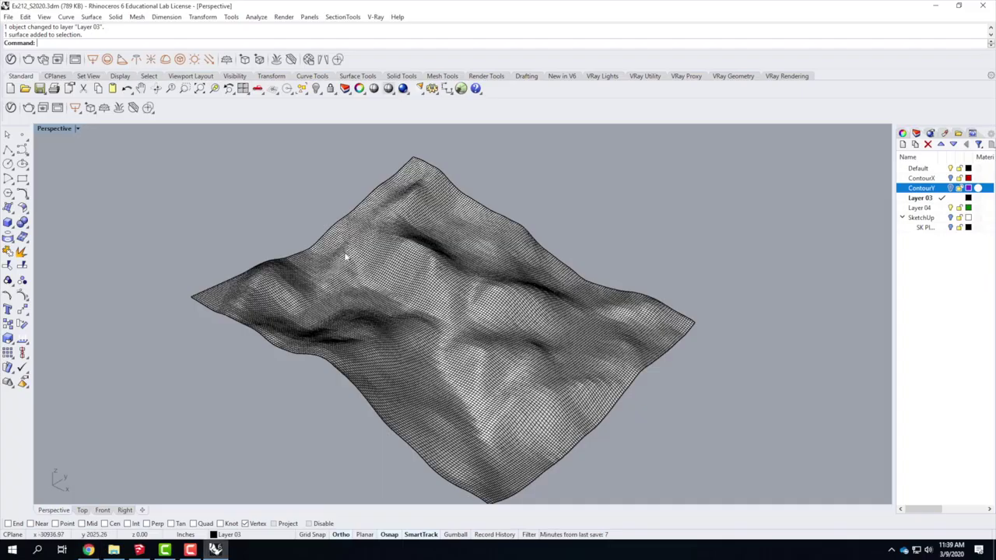
double_click(58, 130)
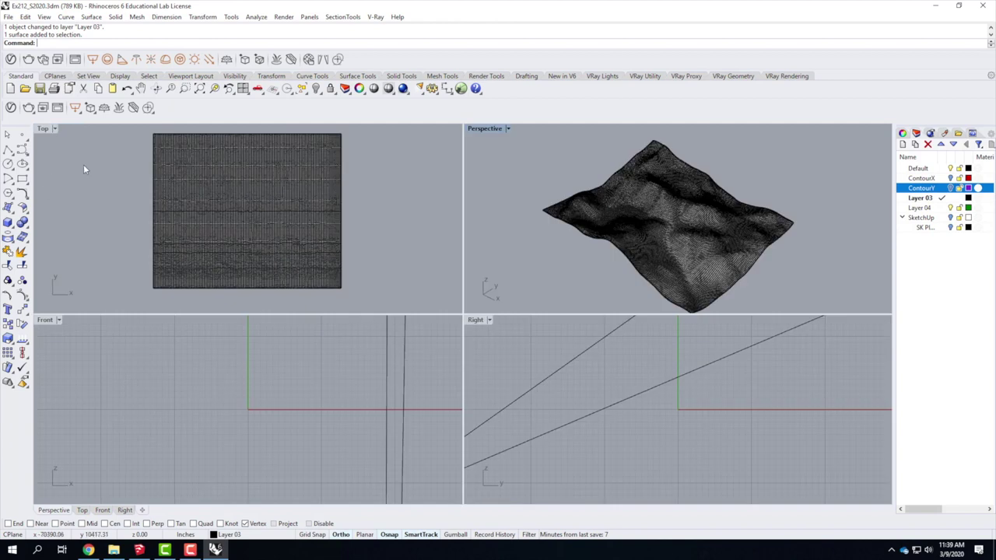
Step: Draw a 4250' by 2750' rectangle in the Top view starting west of the terrain, checking the size against the chart in Chrome
click(22, 179)
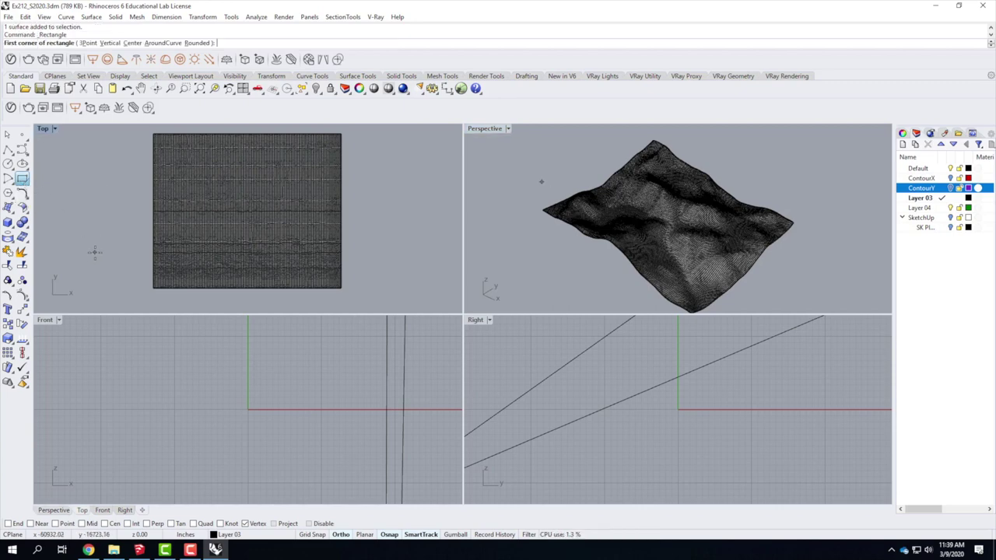
click(96, 251)
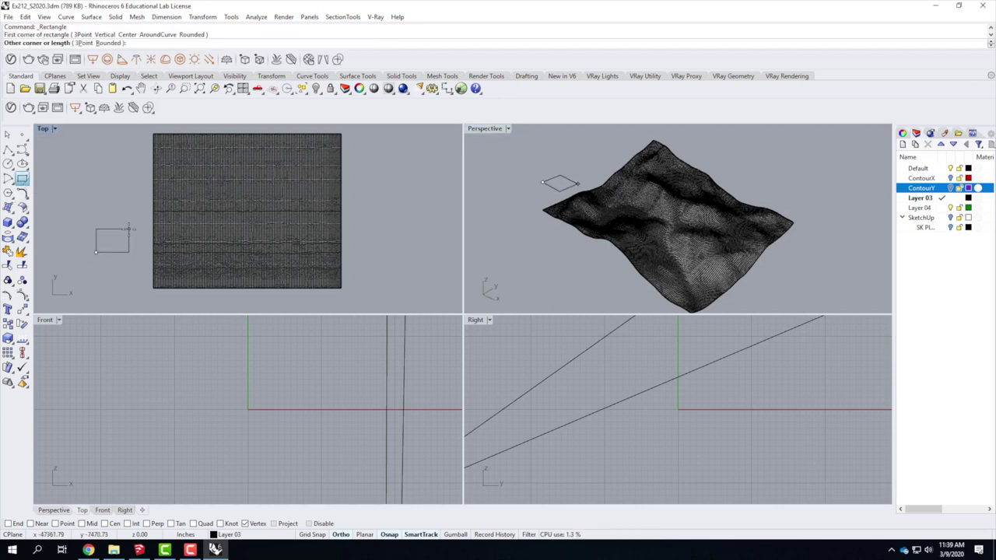
text(@4250',)
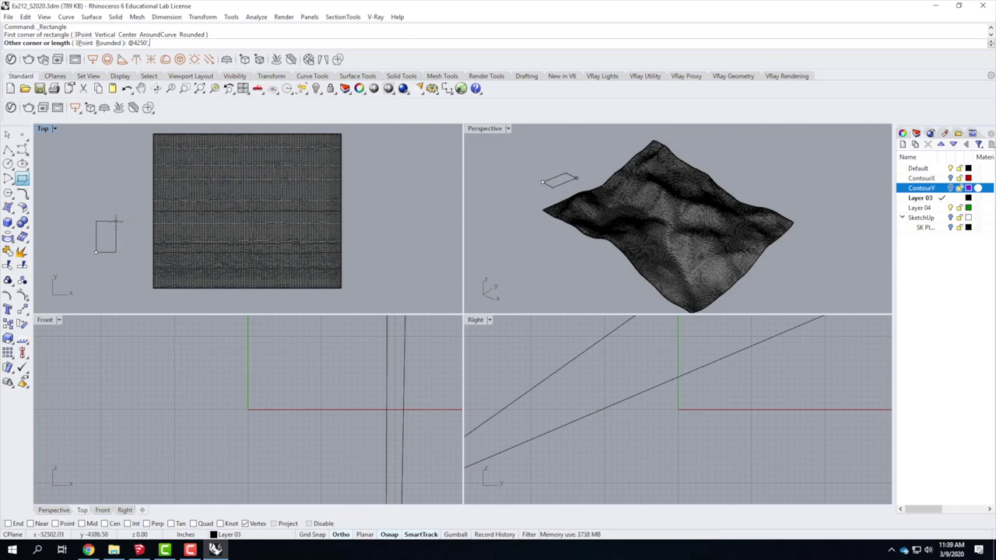
text(2750')
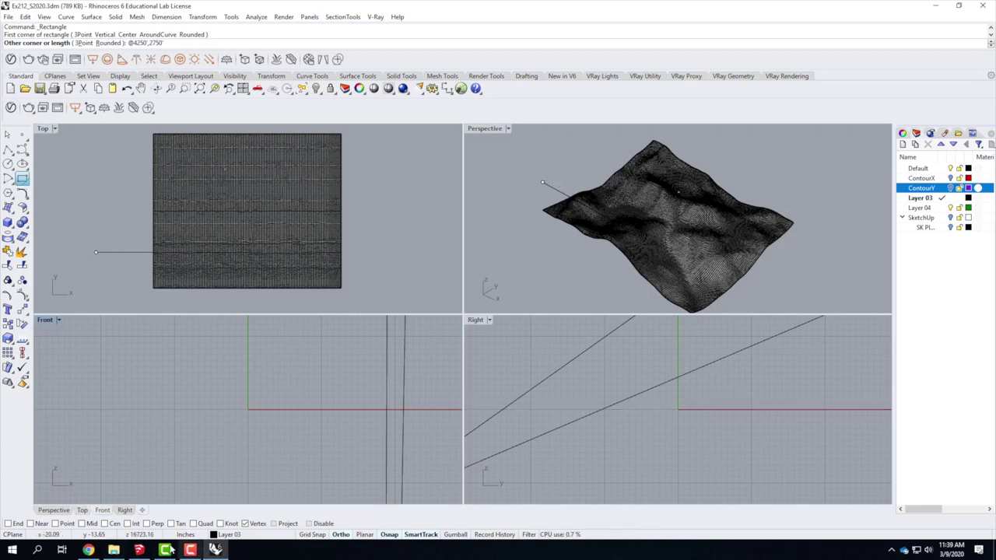
click(84, 553)
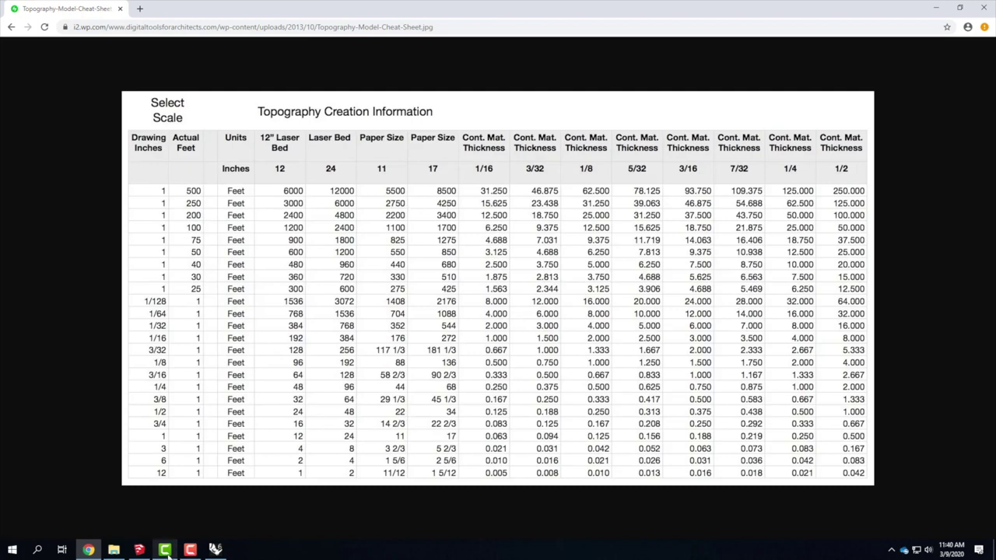
click(215, 549)
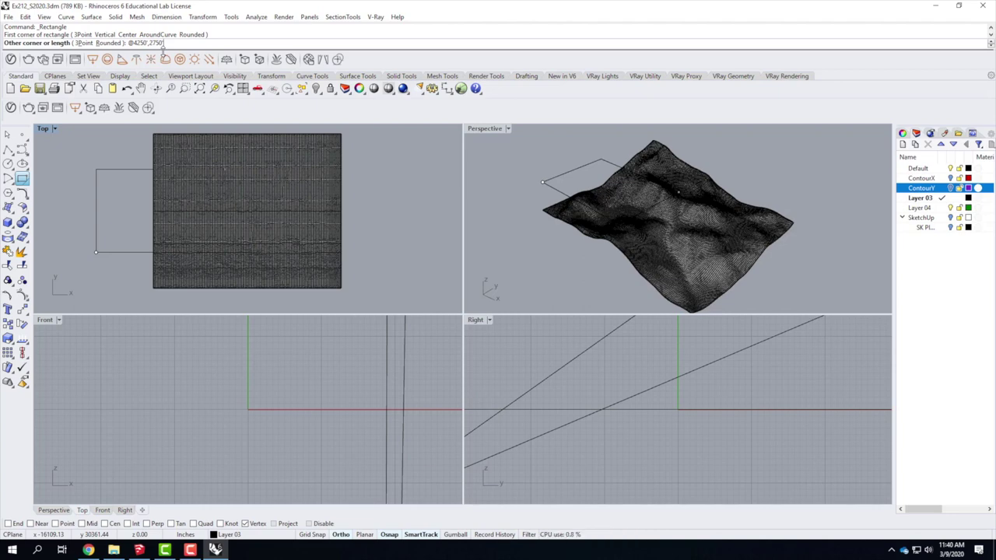
key(Return)
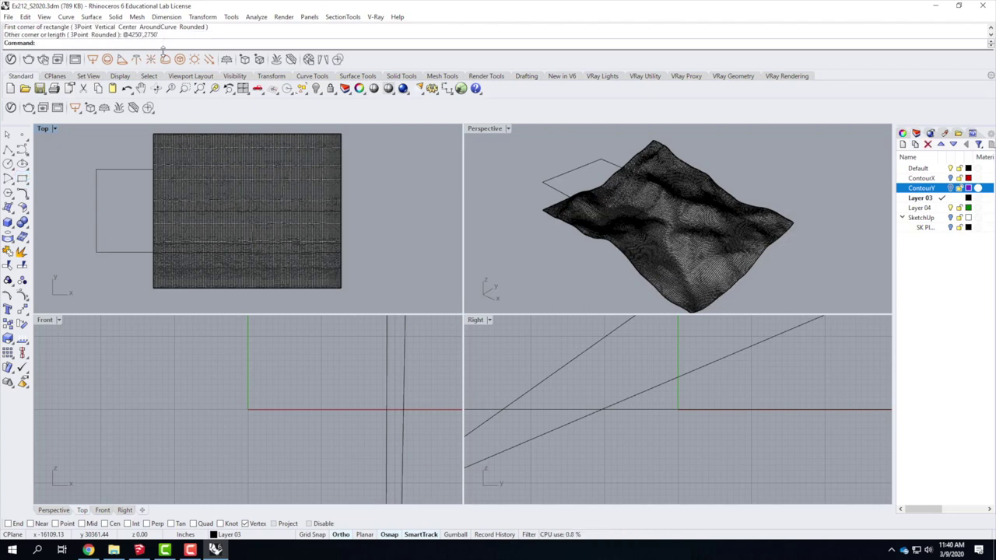
Step: Draw a 1498' by 2176' rectangle in the Top view starting east of the terrain, checking the size against the chart in Chrome
click(140, 169)
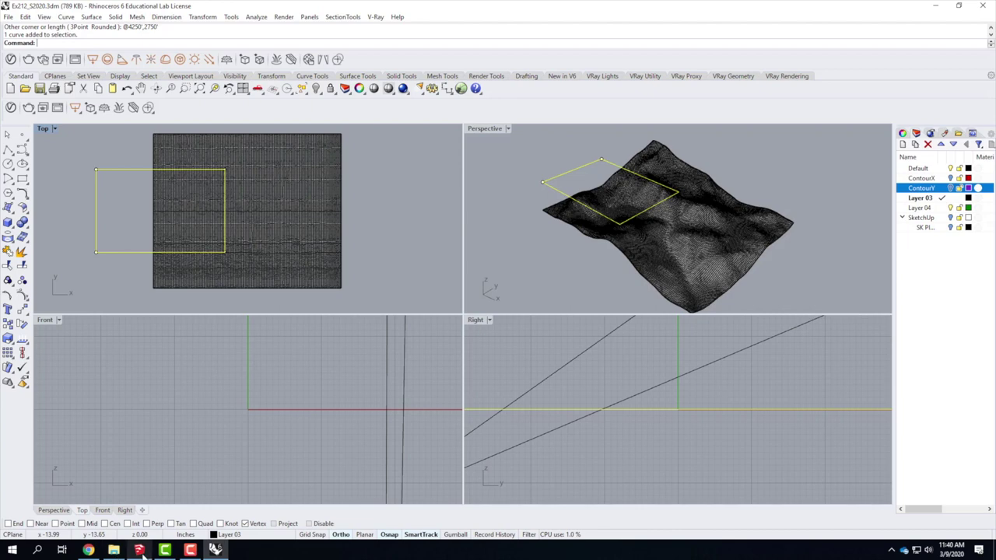
mouse_move(215, 550)
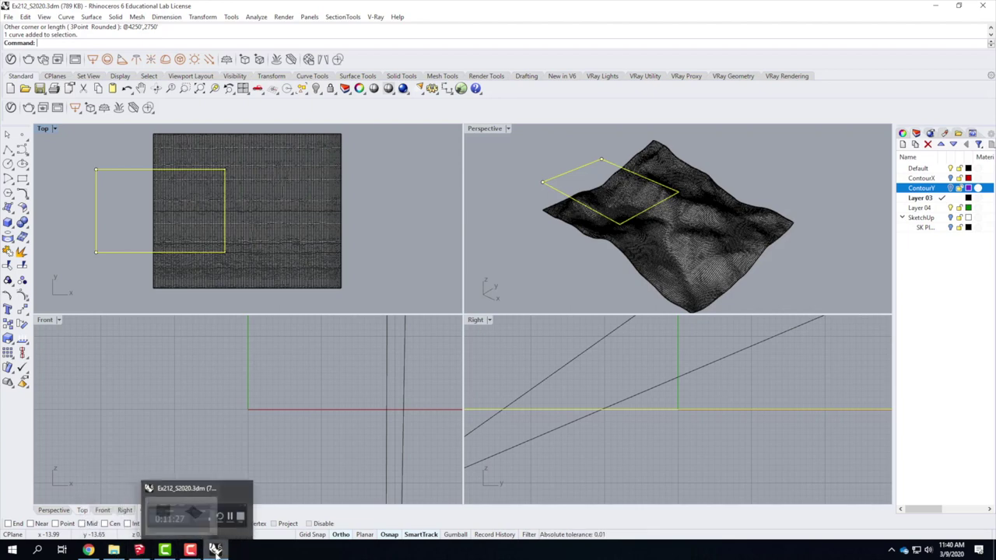
click(88, 550)
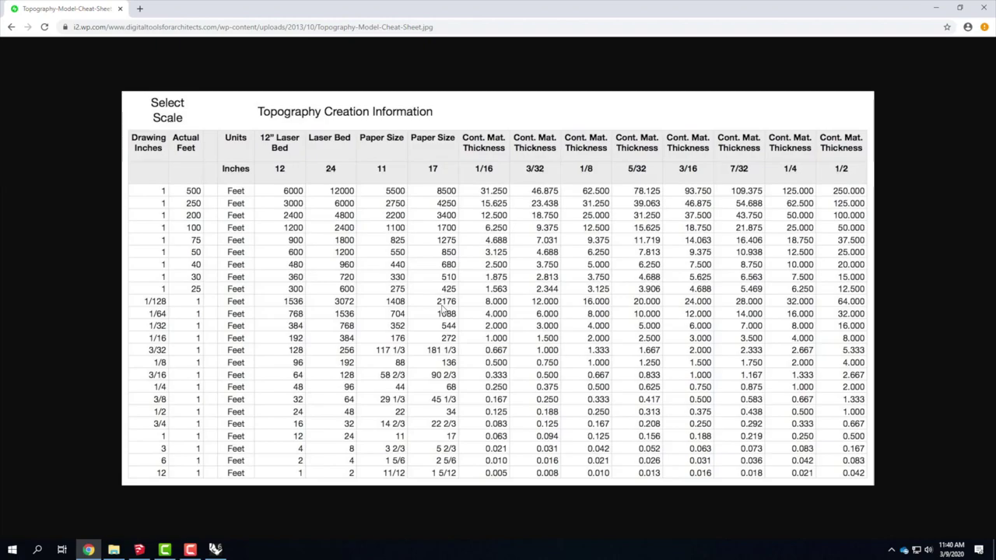
click(221, 548)
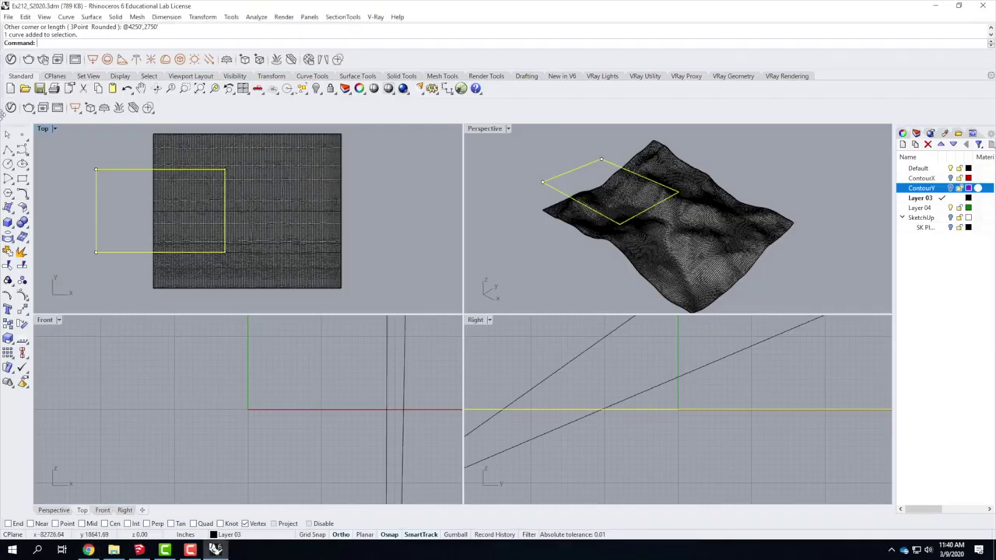
click(24, 179)
click(365, 232)
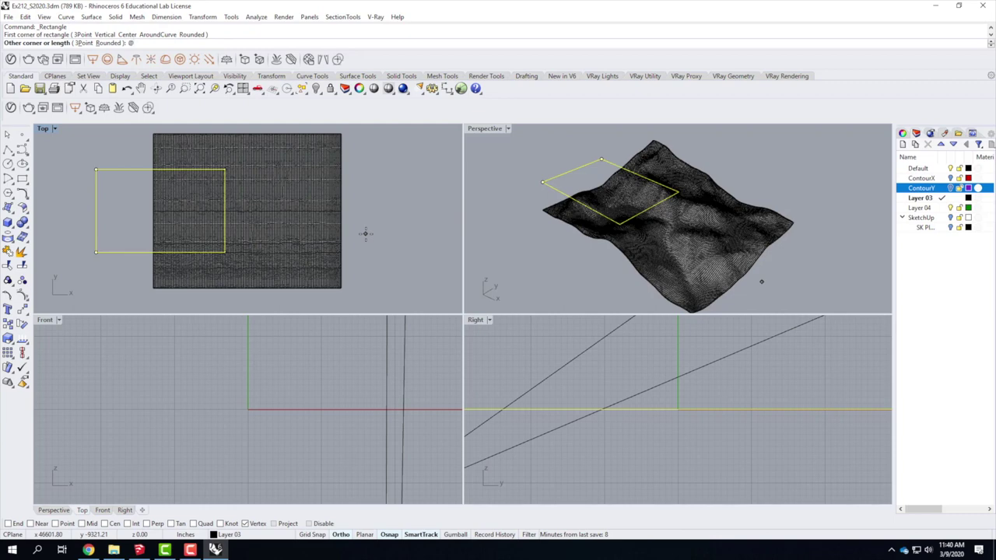
text(@1498,-2)
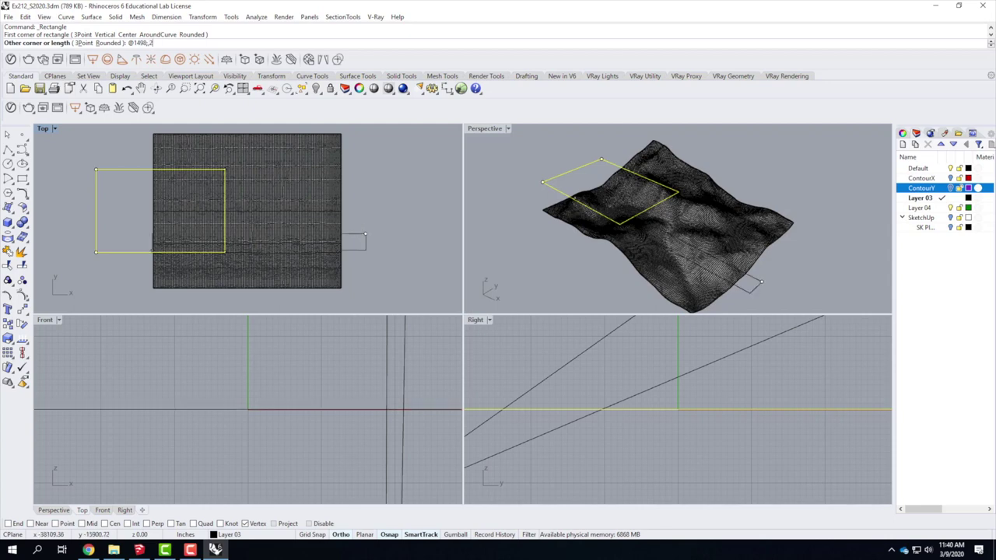
click(85, 551)
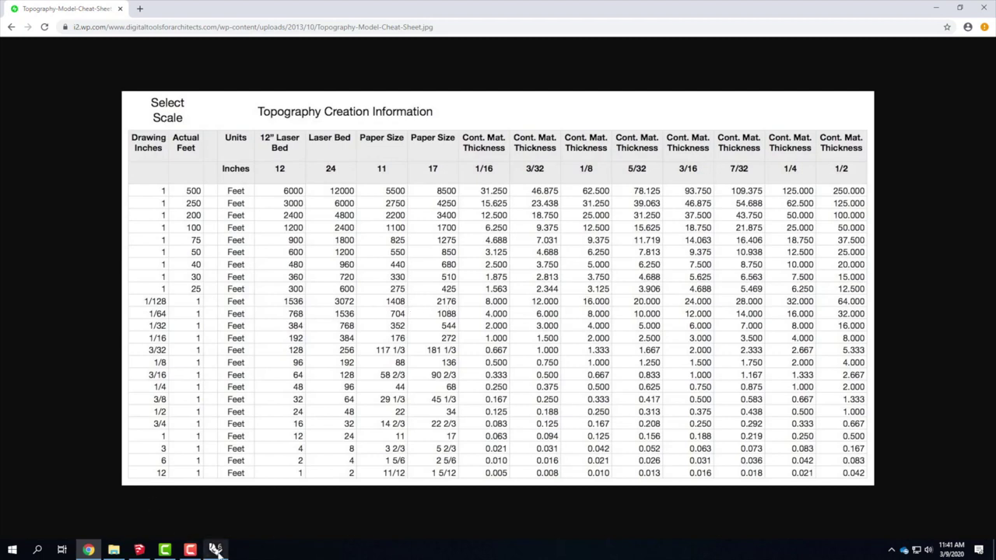
mouse_move(216, 549)
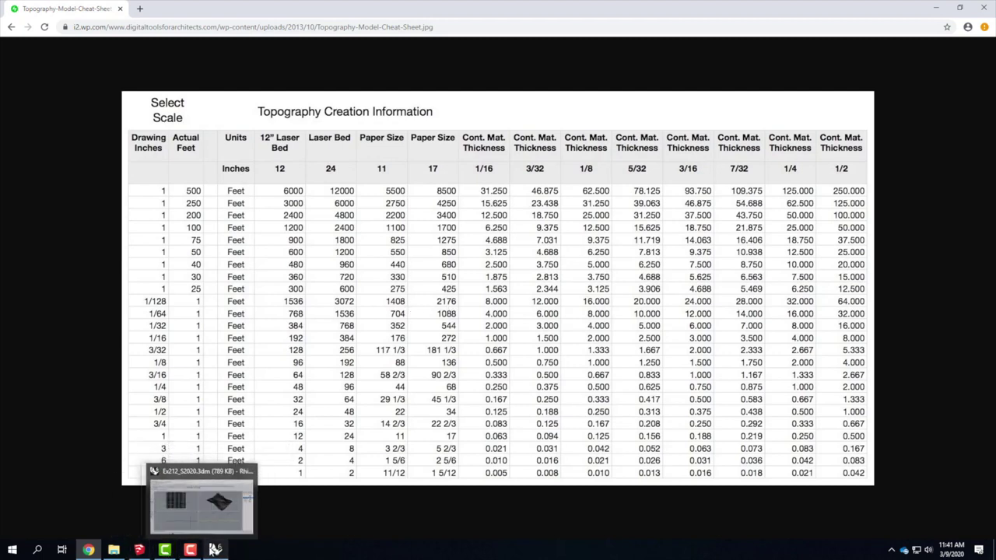
click(214, 550)
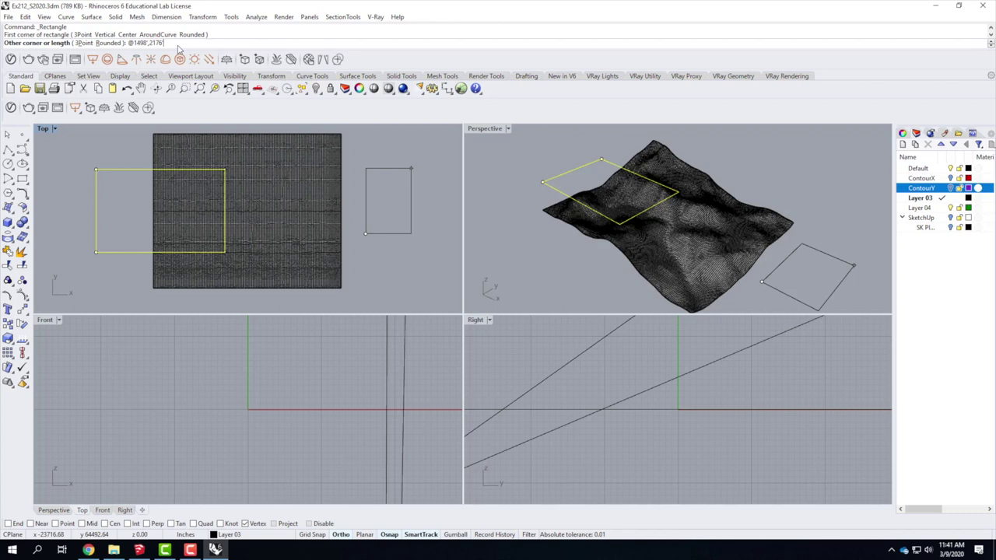
key(Return)
key(Escape)
Step: Move the new smaller rectangle and the 4250' by 2750' rectangle so both lie over the terrain in the Top view
click(397, 233)
drag(398, 233, 294, 231)
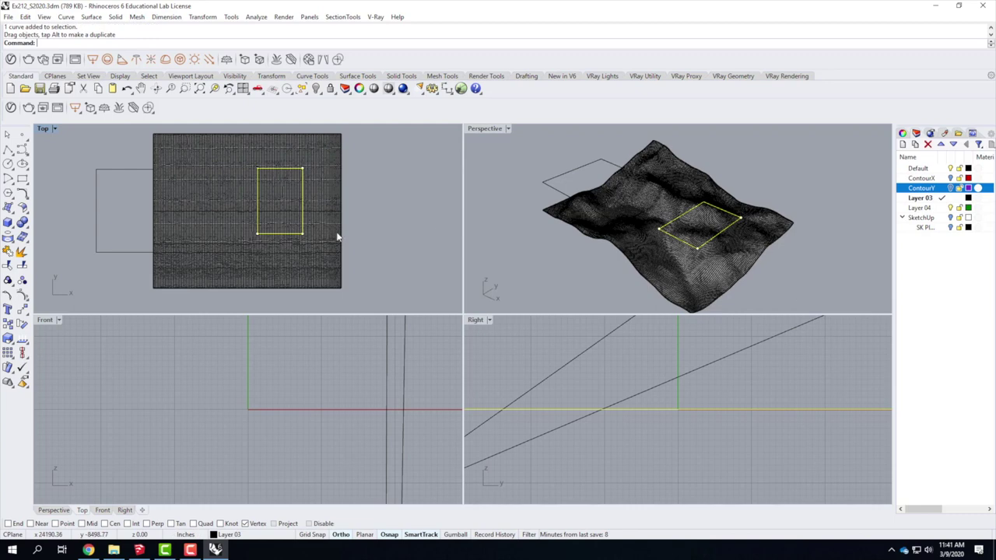
click(128, 169)
drag(122, 169, 192, 166)
Step: In the Perspective view, shift the large rectangle north and the smaller rectangle west over the terrain
double_click(486, 128)
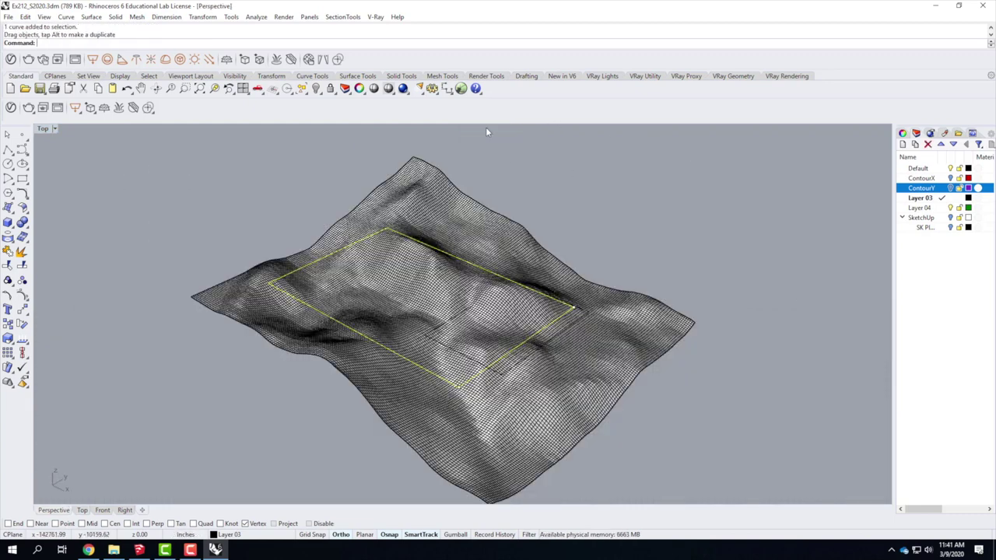
right_drag(594, 271, 585, 247)
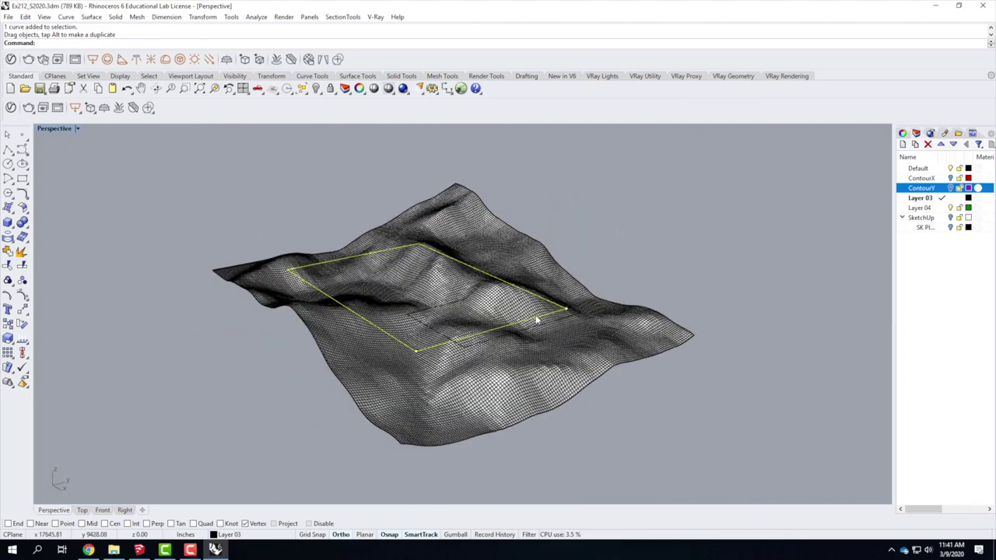
drag(545, 315, 547, 311)
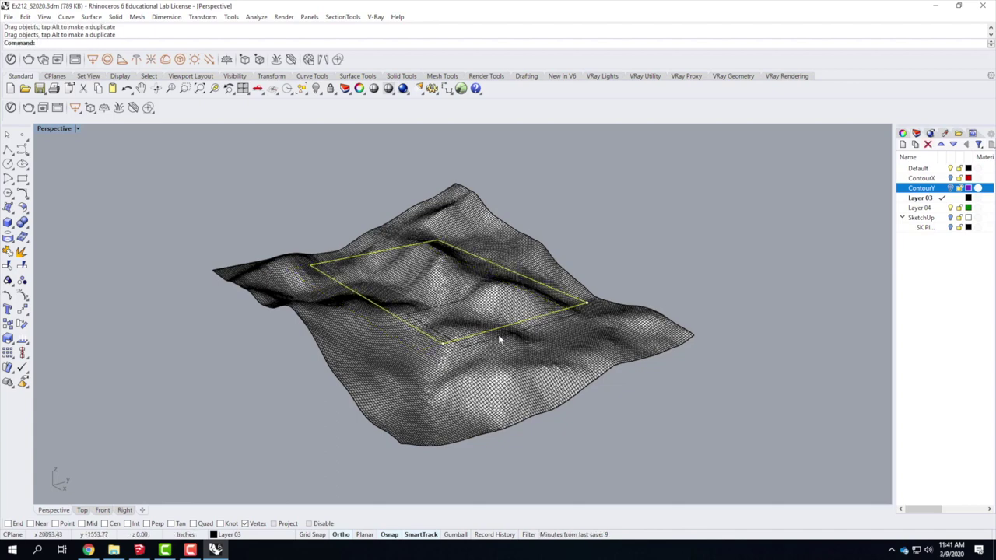
click(500, 339)
click(547, 332)
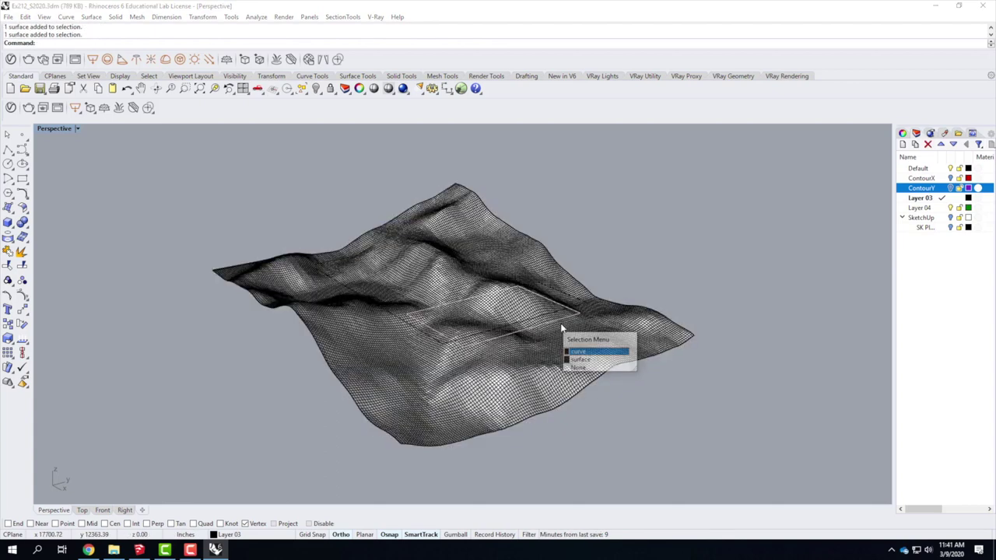
click(568, 343)
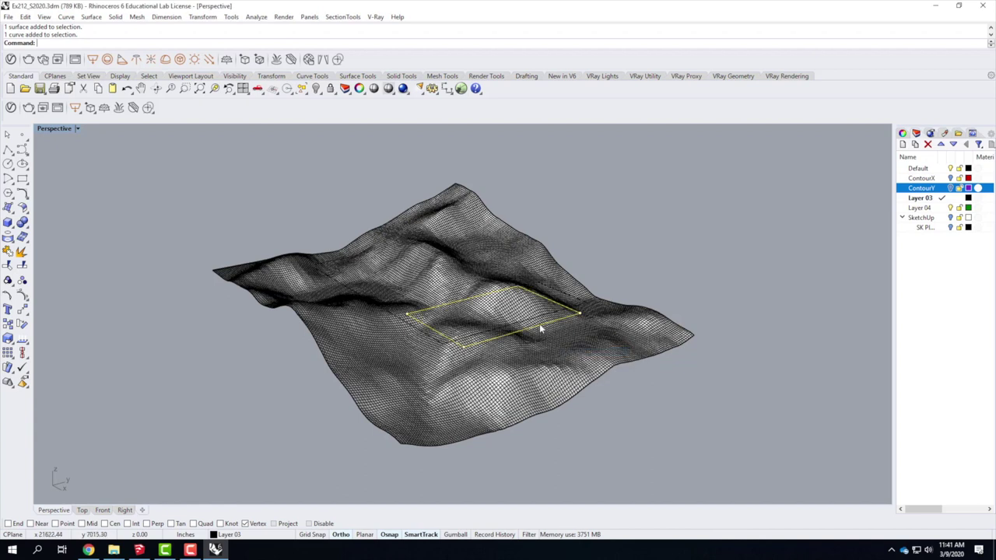
drag(539, 324, 491, 271)
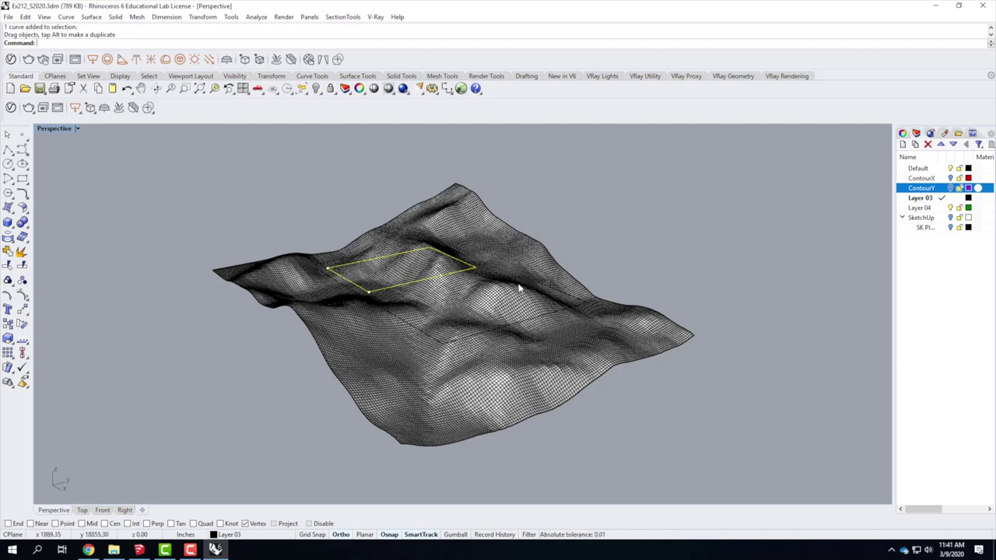
key(Escape)
Step: Select the large rectangle and examine the terrain area it encloses from above and at an angle
right_drag(456, 275, 488, 366)
click(484, 427)
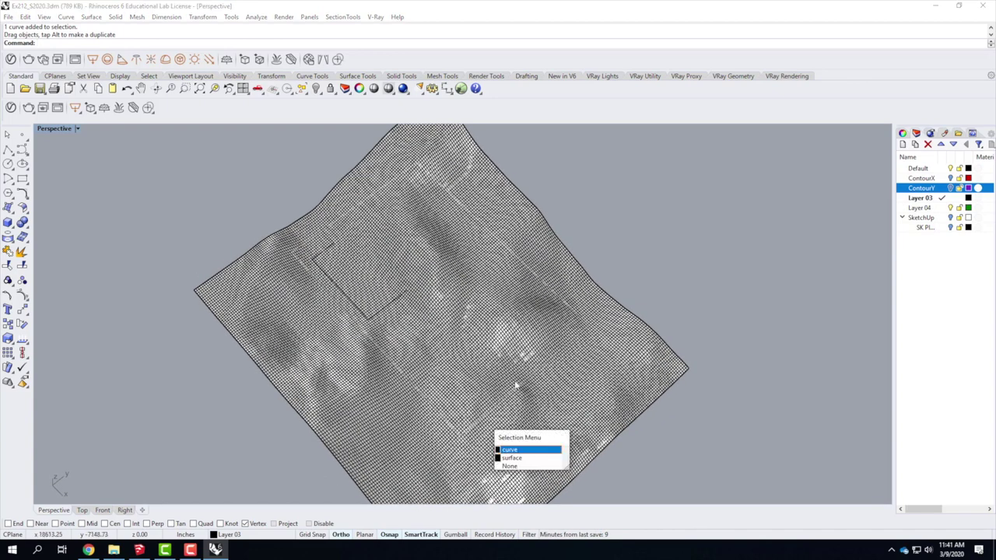
click(517, 449)
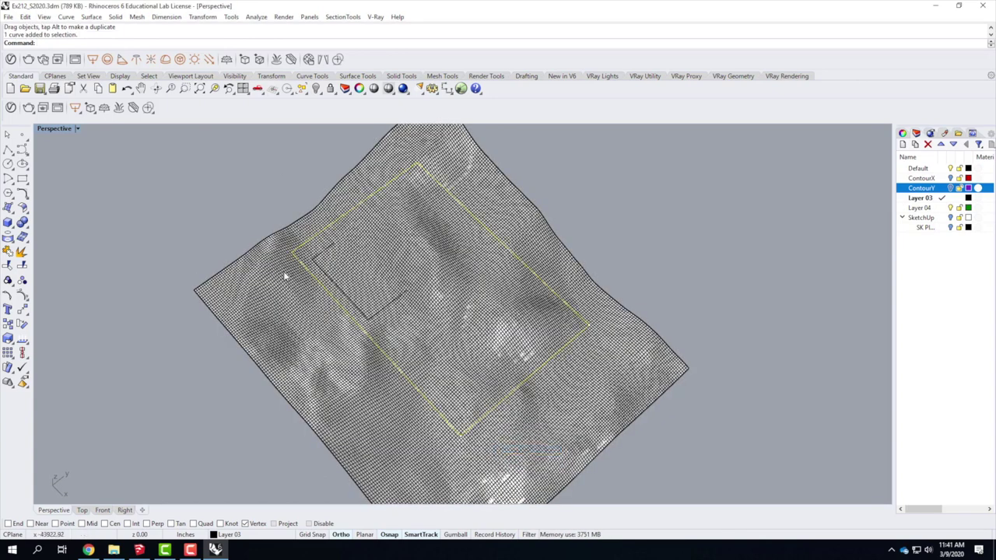
right_drag(512, 319, 523, 267)
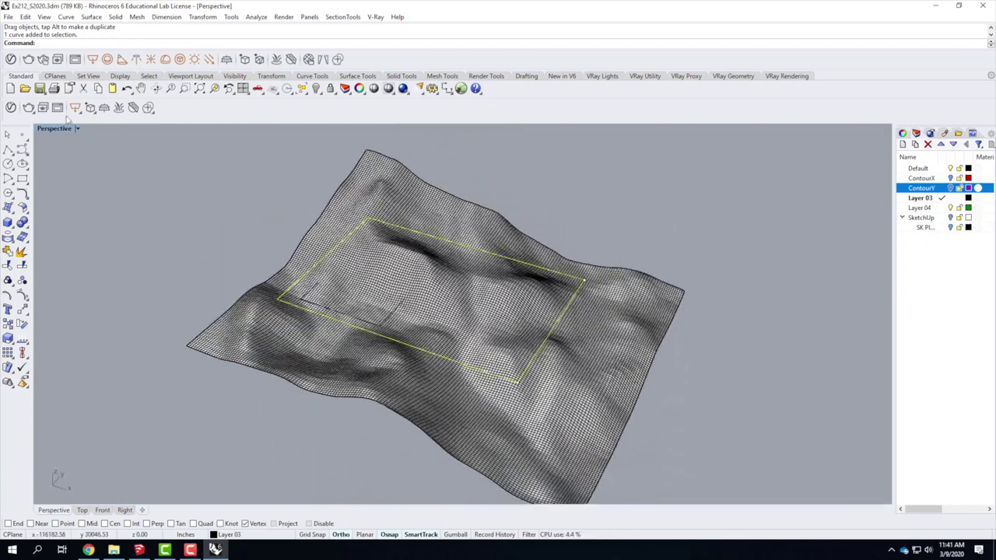
Step: Set the Top view to Shaded display, check both rectangles against the relief, and return to four viewports with nothing selected
double_click(62, 129)
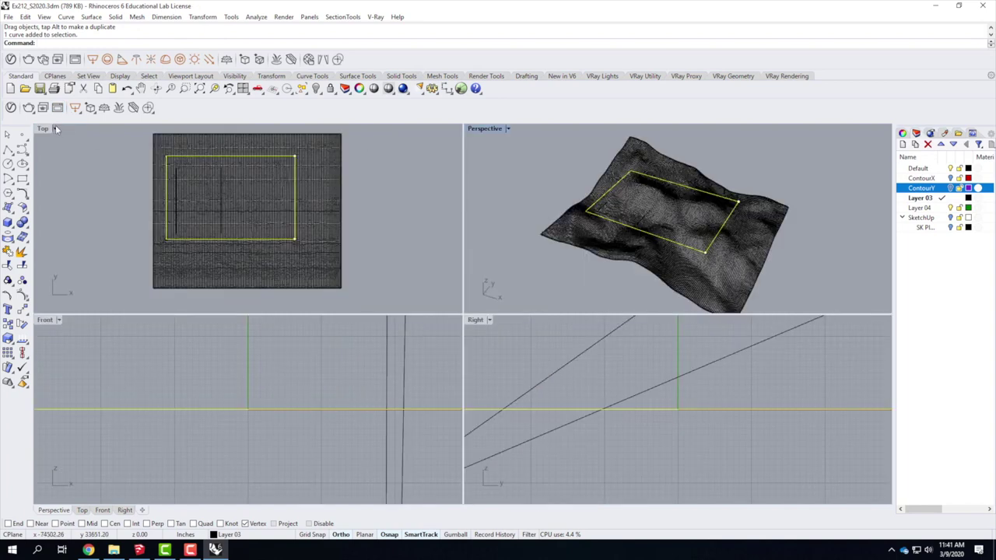
click(55, 129)
click(49, 154)
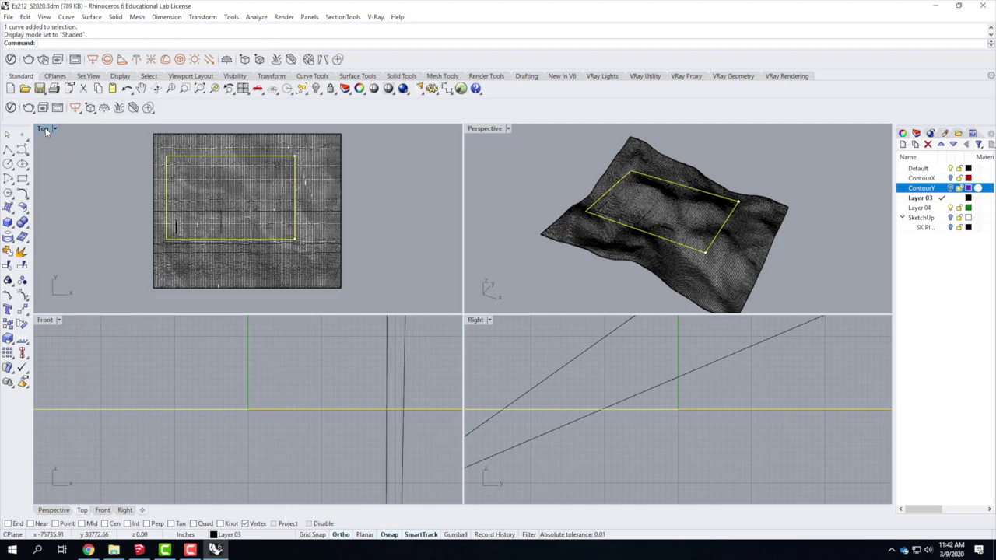
double_click(46, 131)
scroll(457, 293, up, 5)
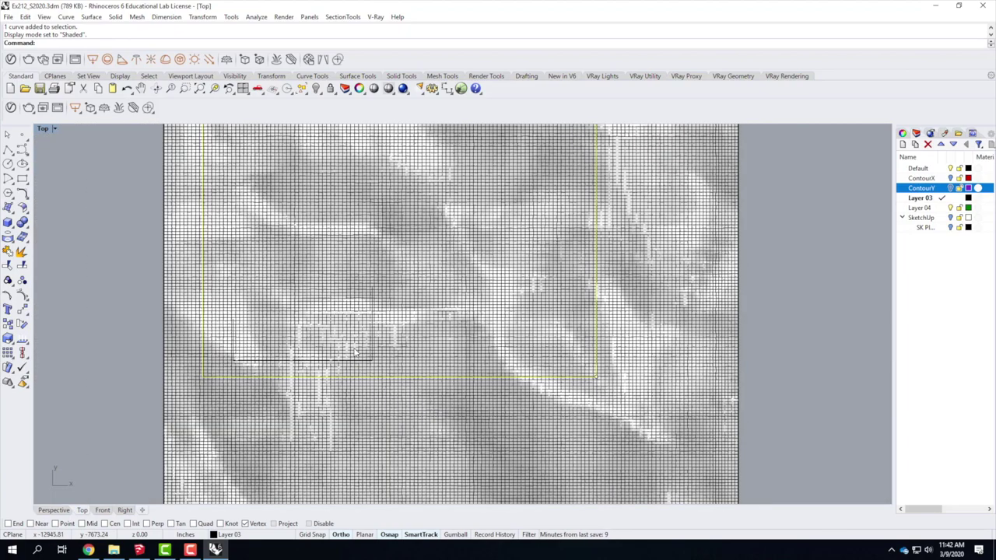
scroll(282, 343, down, 5)
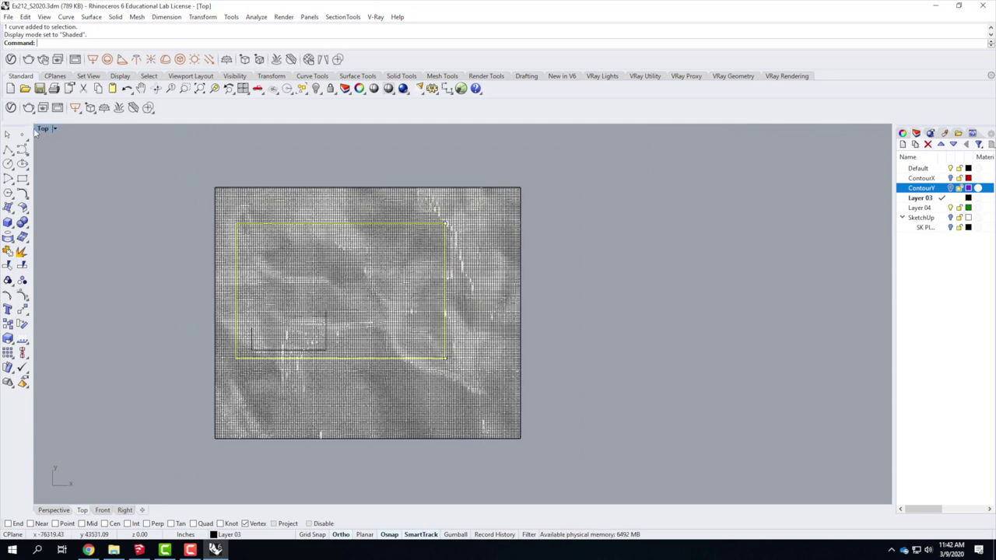
double_click(40, 129)
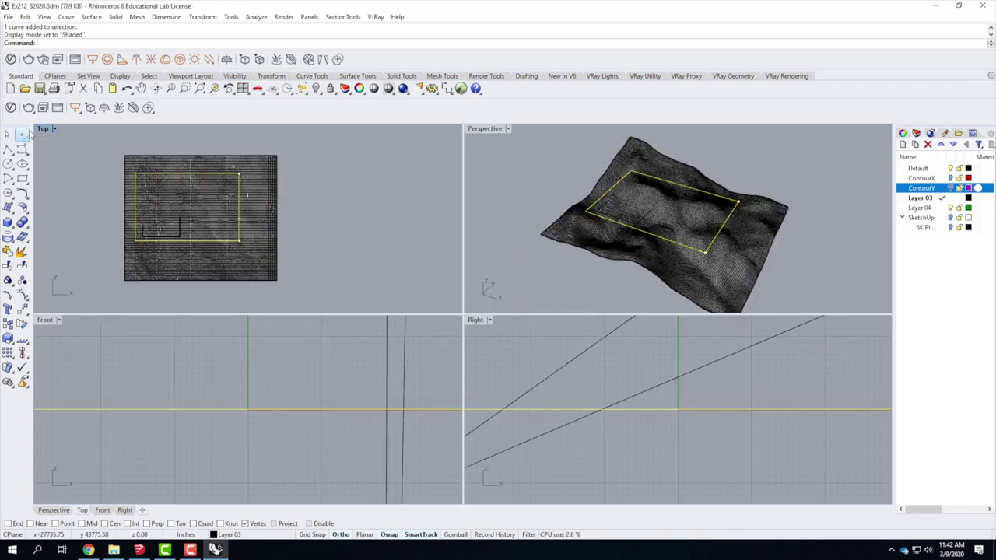
click(101, 141)
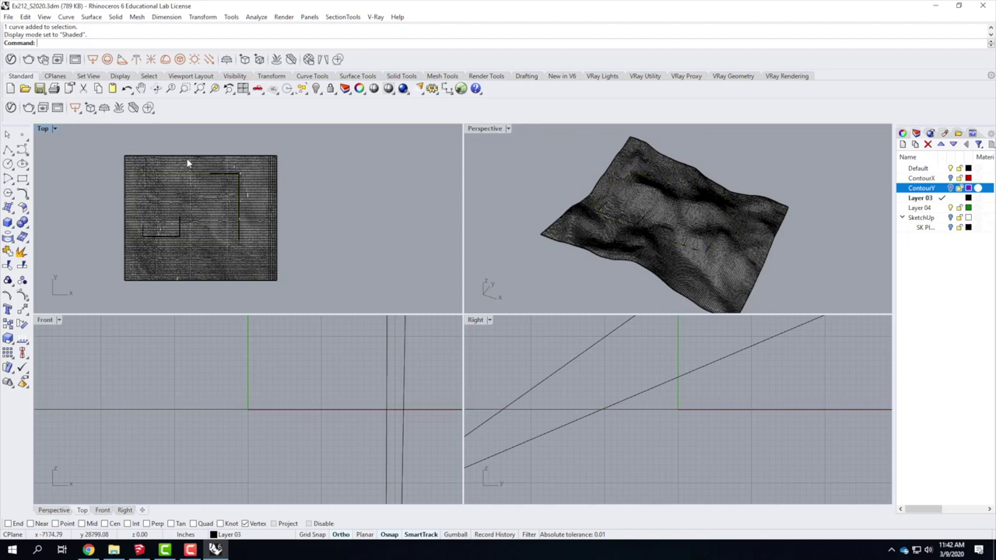
Step: Project the large rectangle from the Top view onto the terrain surface, keeping the CPlaneZ direction
click(67, 17)
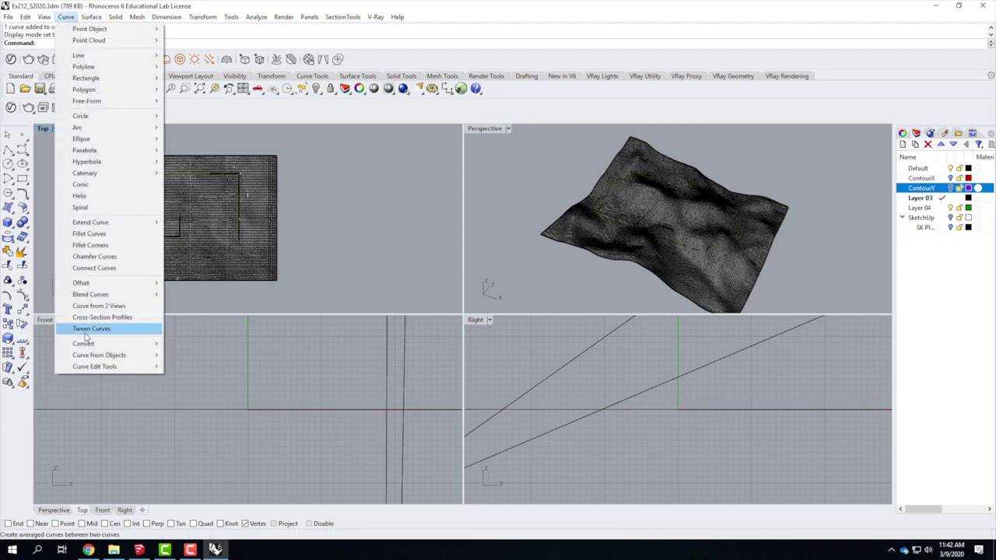
mouse_move(98, 355)
click(215, 115)
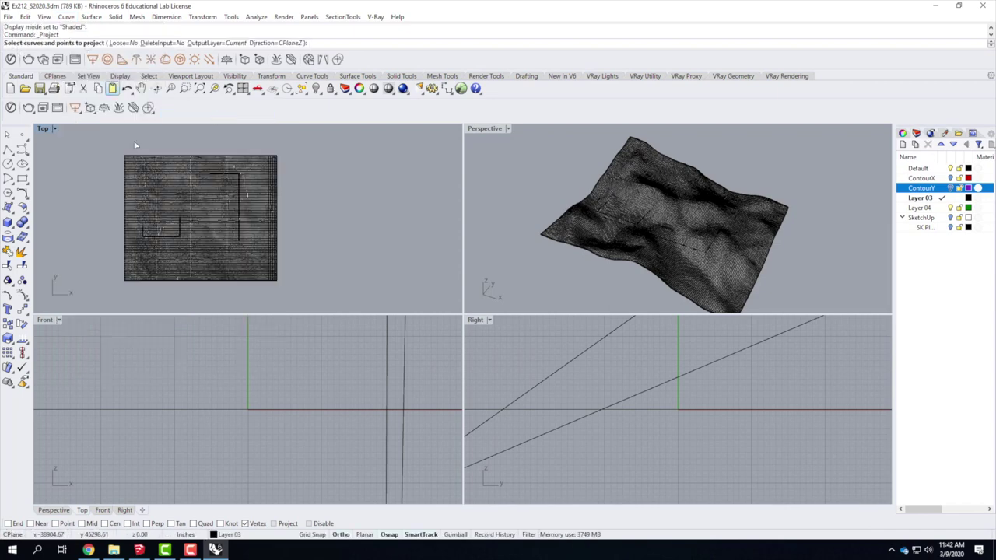
click(241, 187)
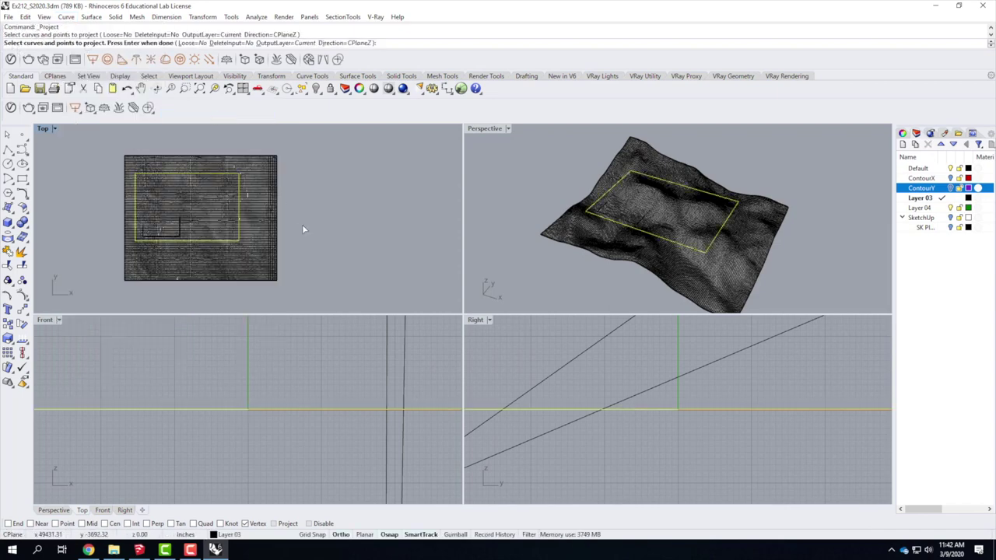
key(Return)
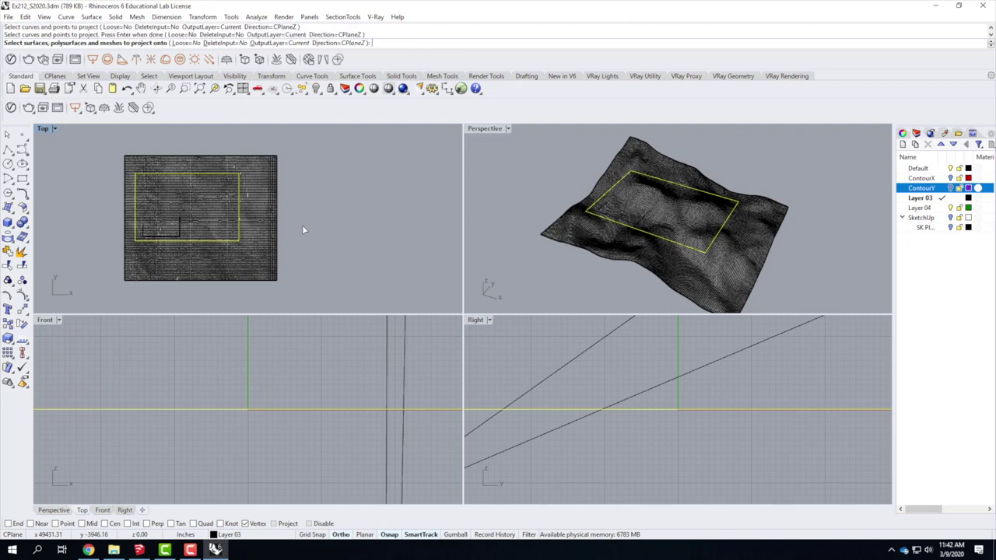
click(256, 245)
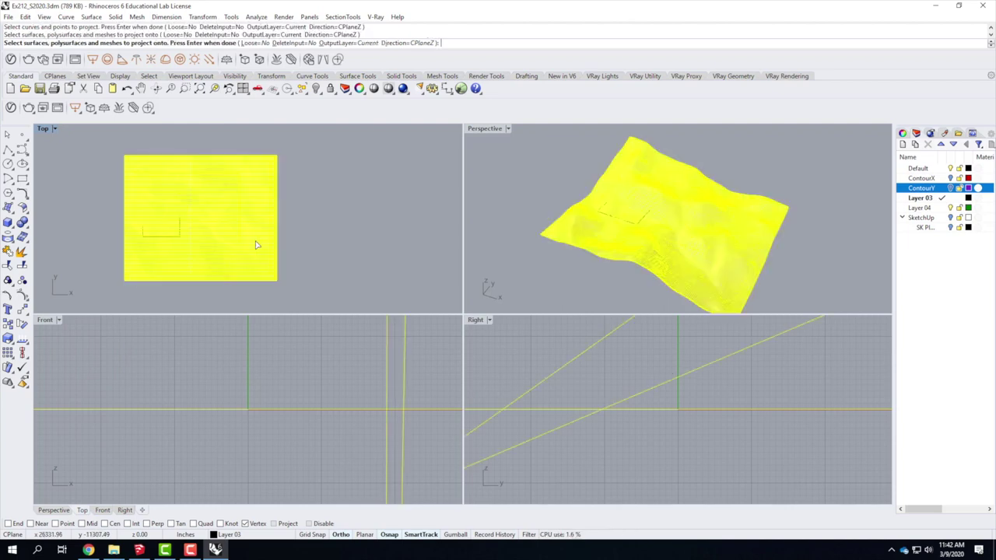
key(Return)
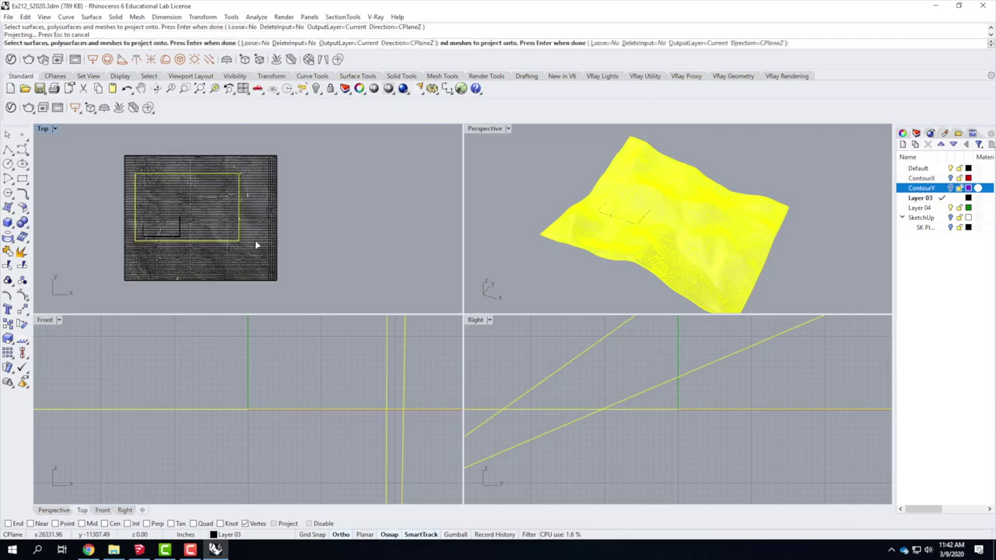
Step: In the maximized Perspective view, trim away the terrain surface outside the projected rectangle, using the projected curve as the cutting object
double_click(491, 130)
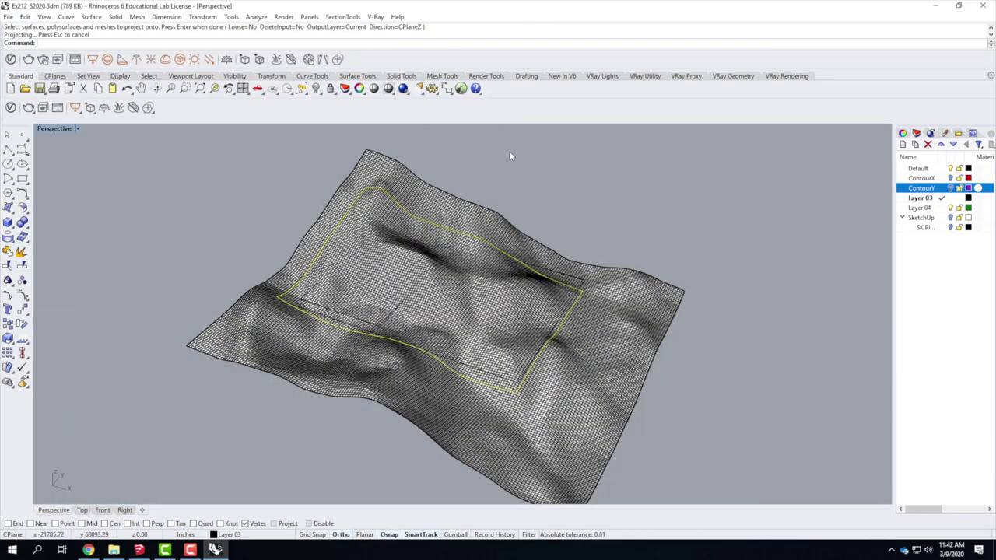
scroll(529, 266, up, 6)
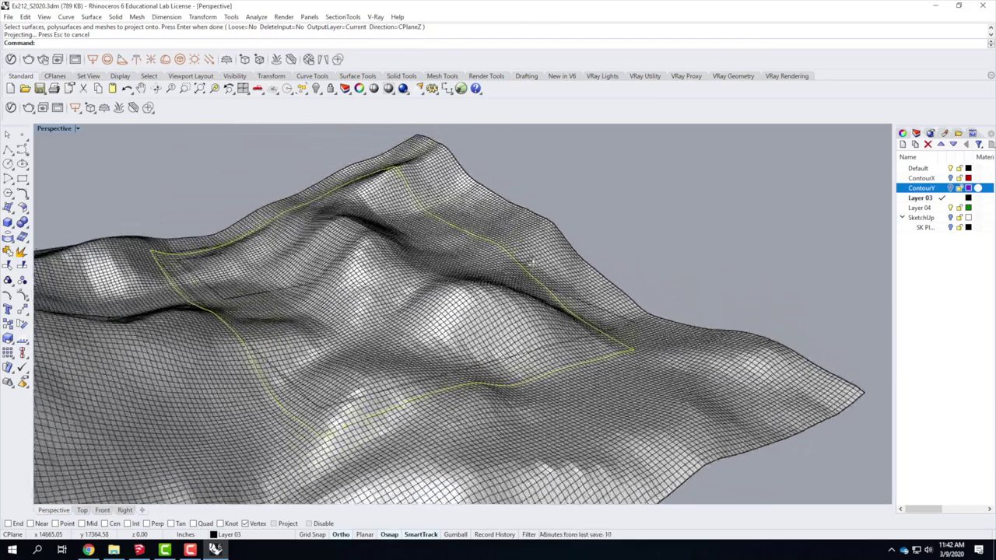
mouse_move(531, 263)
right_down()
mouse_move(342, 255)
mouse_move(694, 249)
mouse_move(730, 259)
mouse_move(660, 246)
mouse_move(570, 258)
mouse_move(545, 249)
mouse_move(521, 262)
right_up()
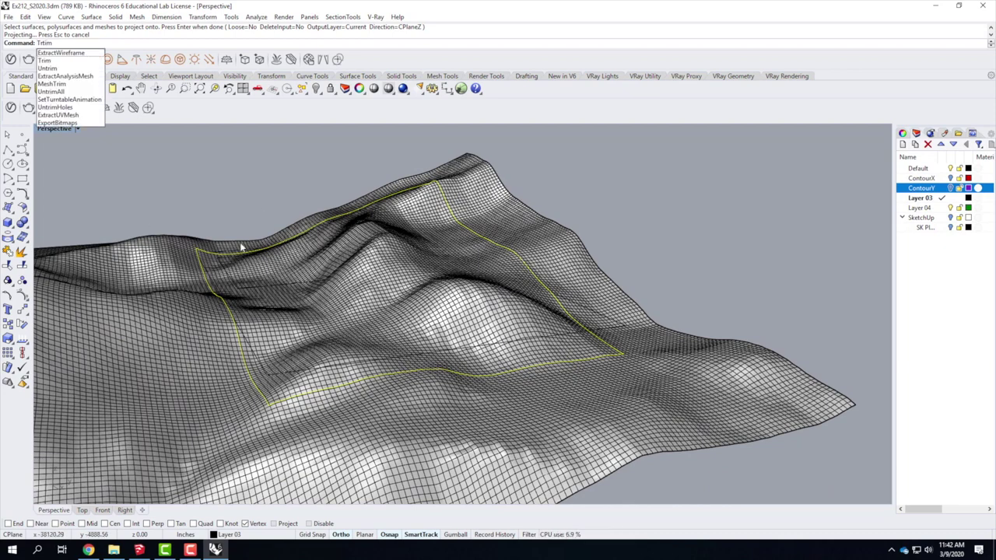
text(im)
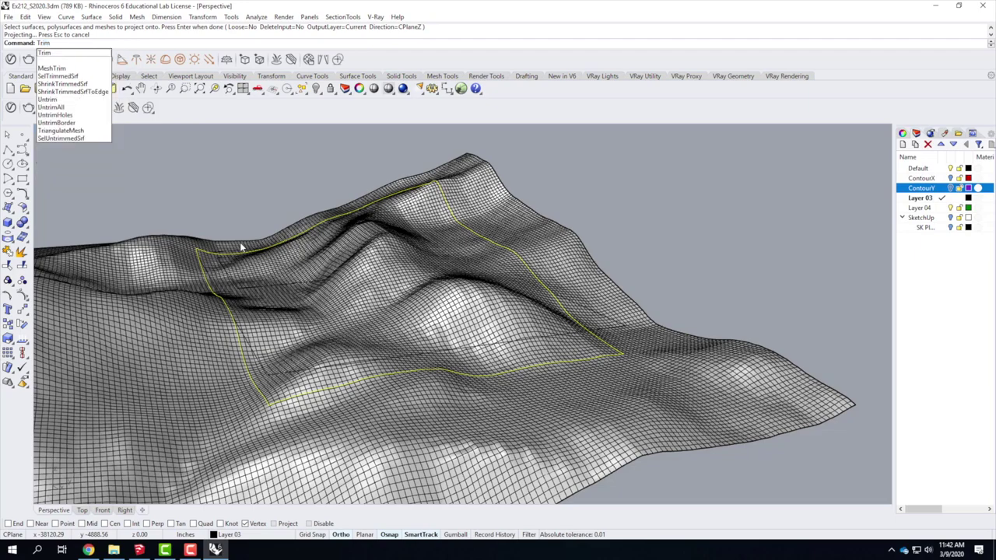
key(Return)
click(182, 333)
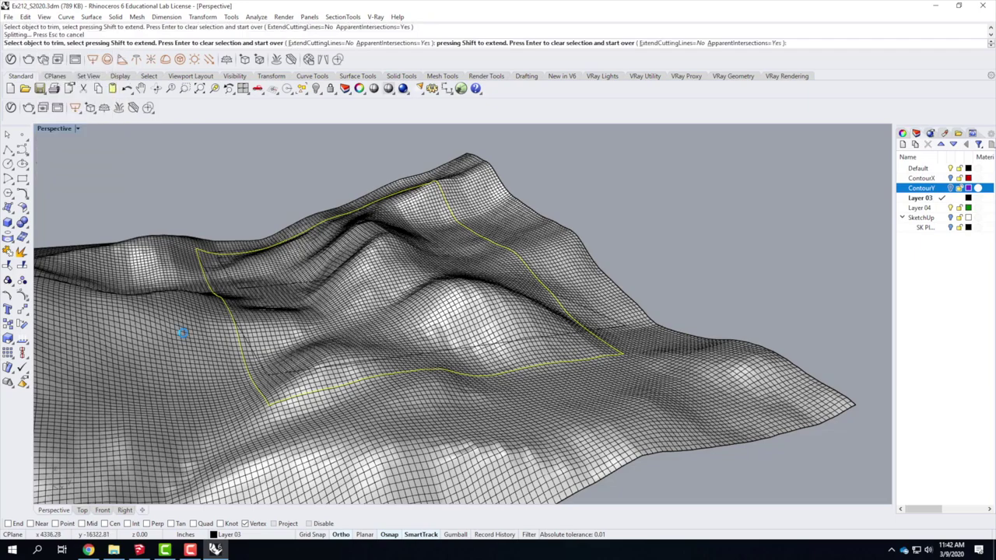
Step: Examine the trimmed terrain from several angles and consult the topography model cheat sheet in Chrome for scales and contour material thicknesses
right_drag(177, 336, 417, 360)
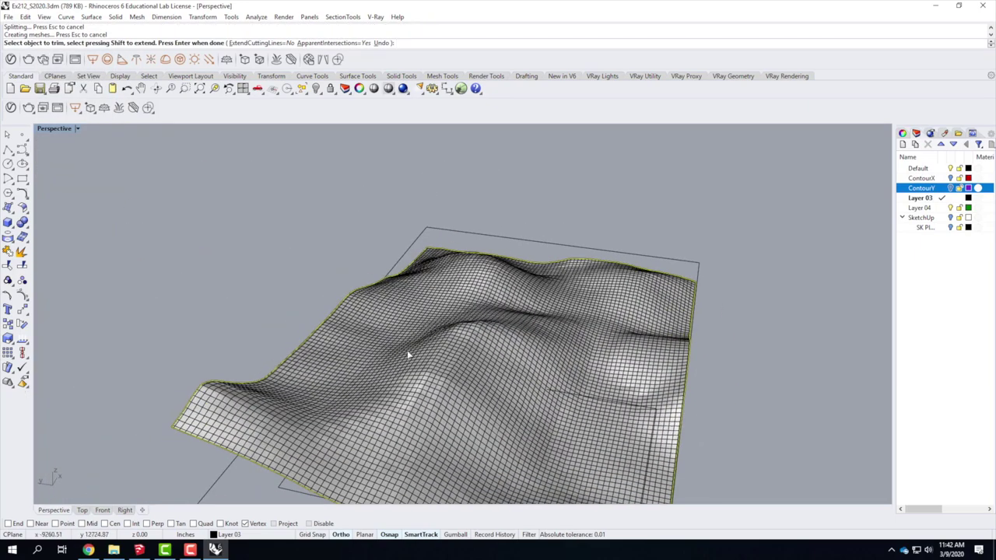
scroll(514, 361, down, 5)
scroll(536, 415, up, 5)
right_drag(536, 415, 509, 421)
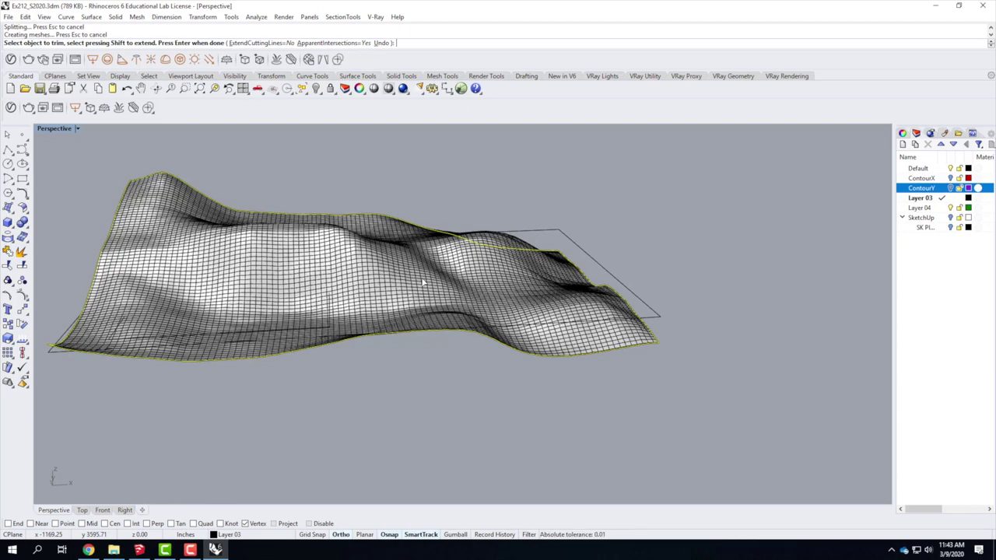
mouse_move(677, 307)
right_down()
mouse_move(599, 311)
mouse_move(678, 292)
right_up()
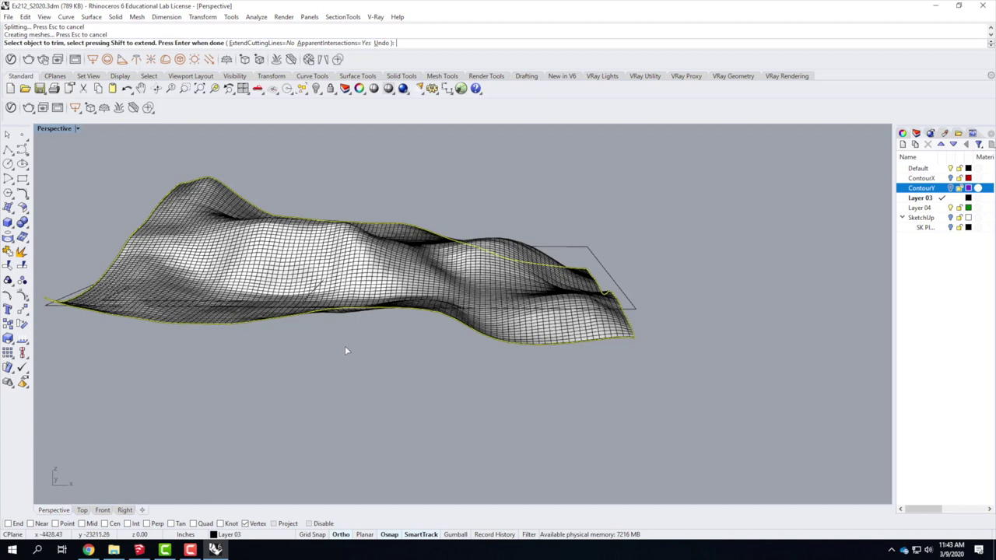
click(89, 550)
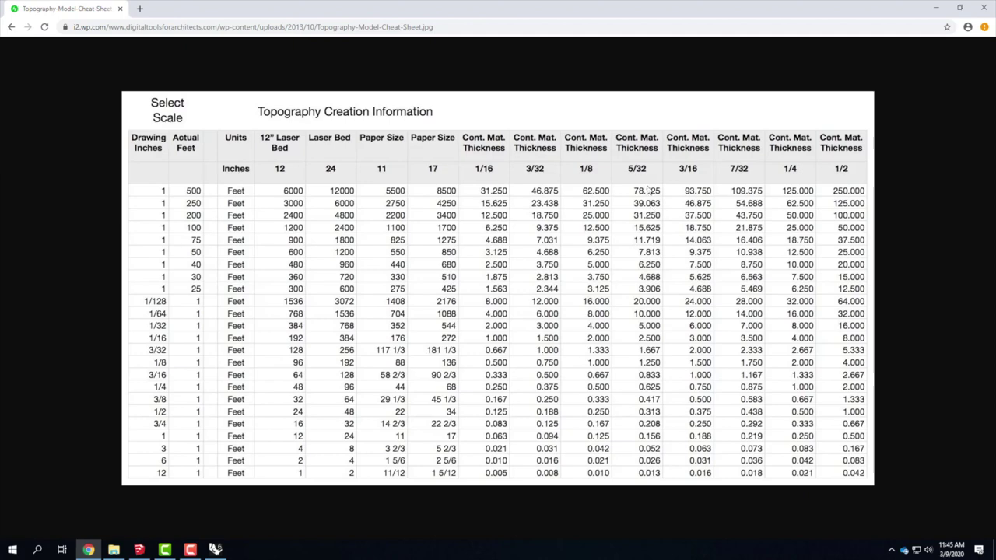
click(214, 550)
right_drag(745, 250, 694, 261)
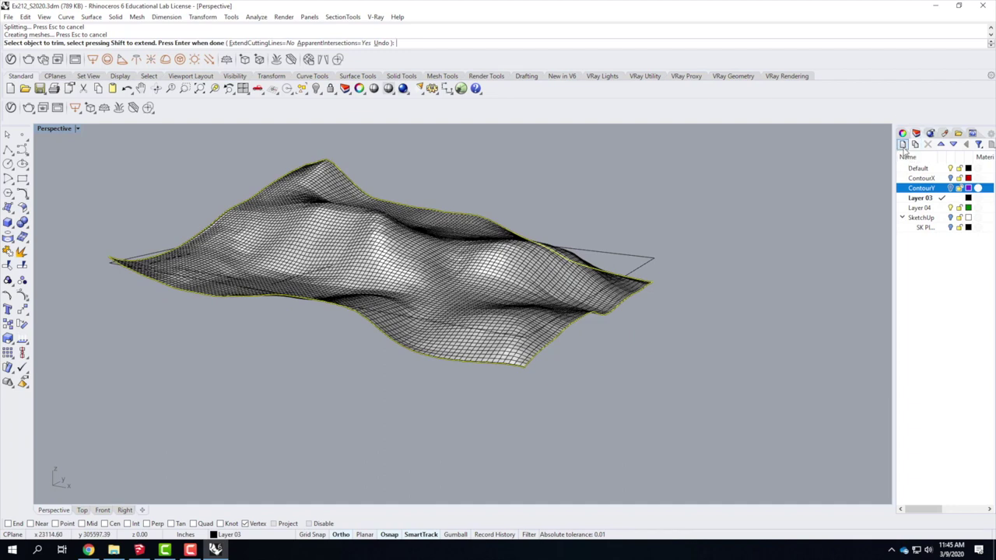
Step: Create a new layer named Topography, make it the current layer, and end the Trim command
click(904, 144)
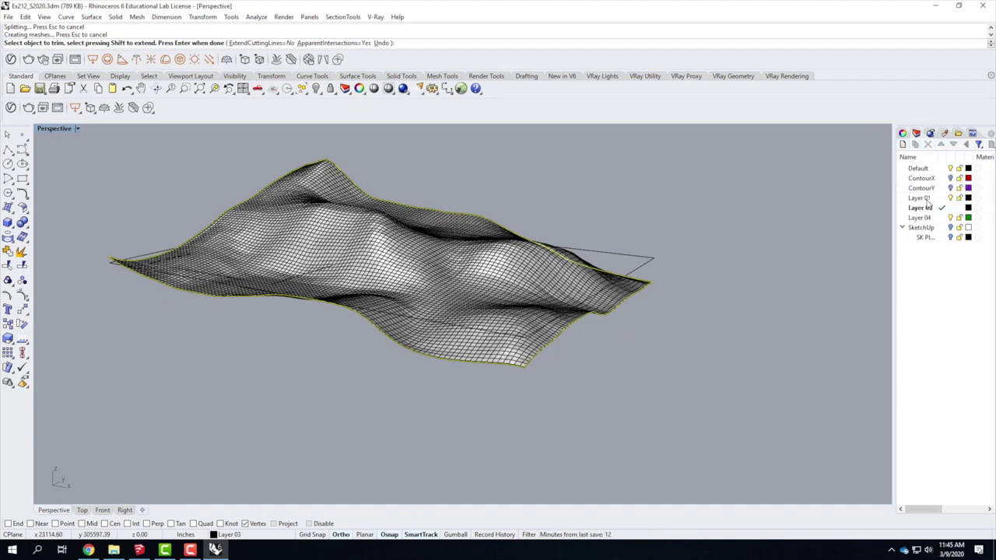
click(926, 199)
double_click(926, 199)
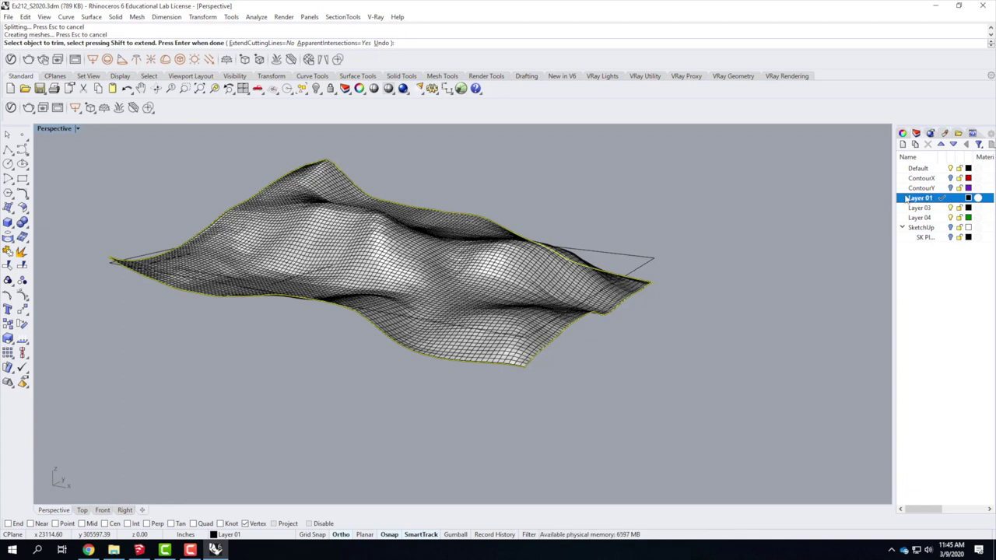
key(Return)
click(923, 199)
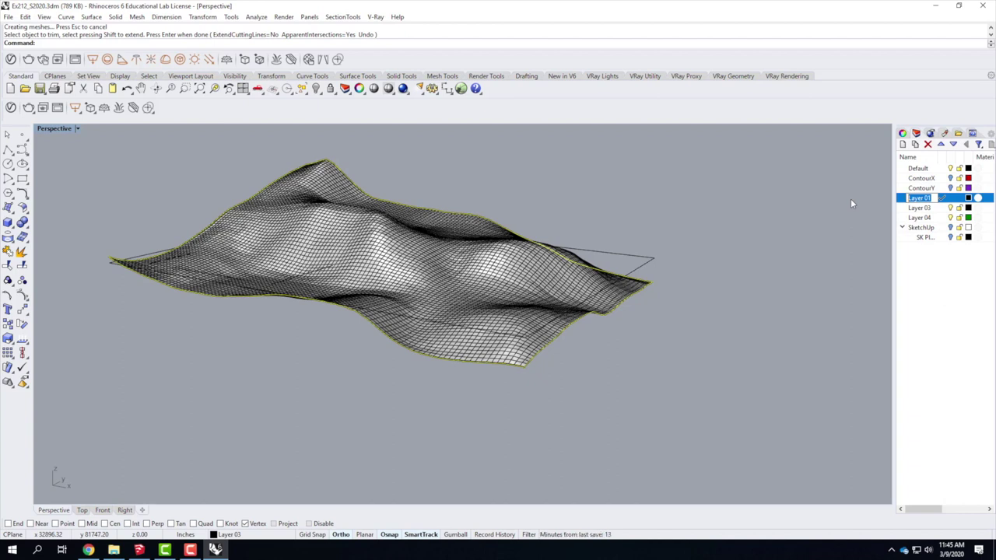
text(Topography)
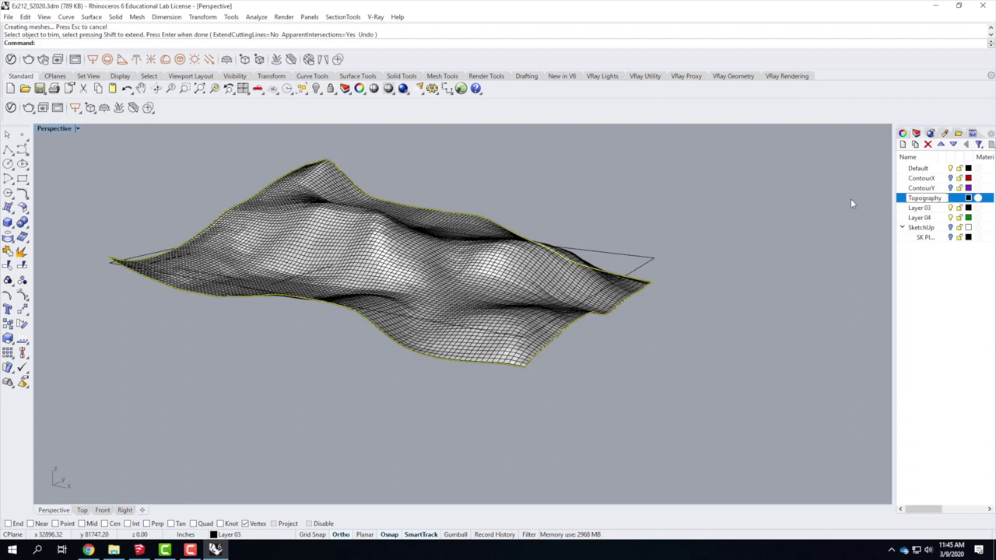
key(Return)
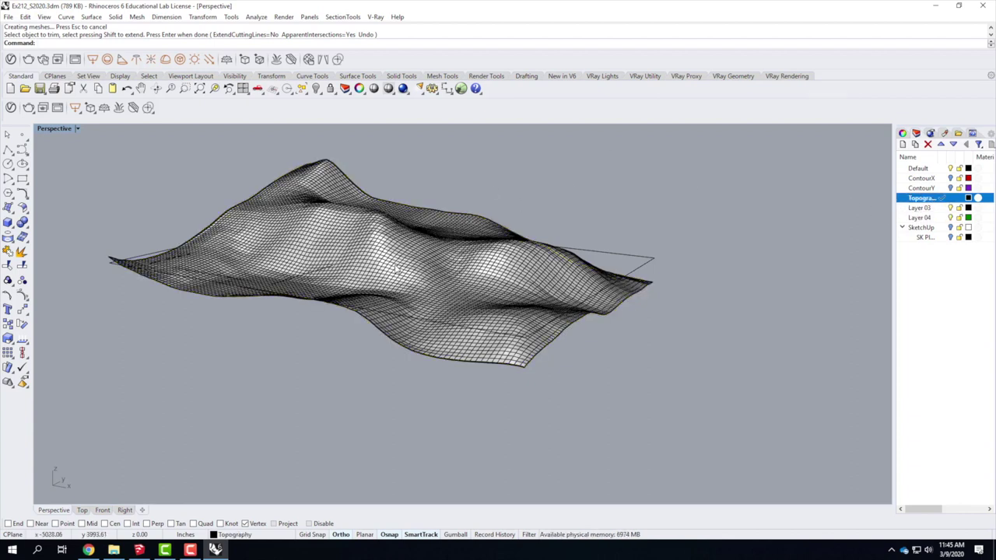
Step: Leave the trimmed terrain surface deselected and bring up the commands for creating curves from objects
click(459, 304)
key(Escape)
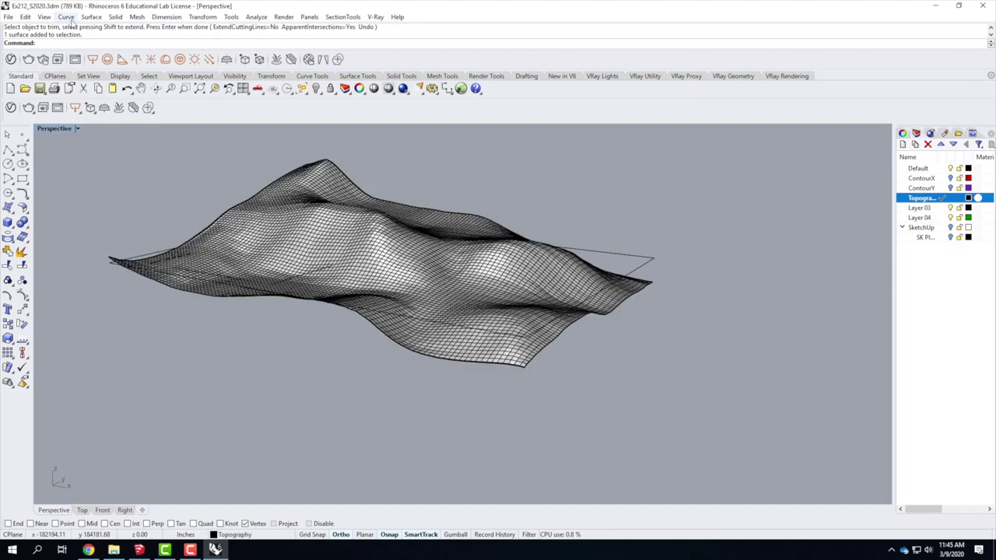
click(65, 17)
mouse_move(120, 356)
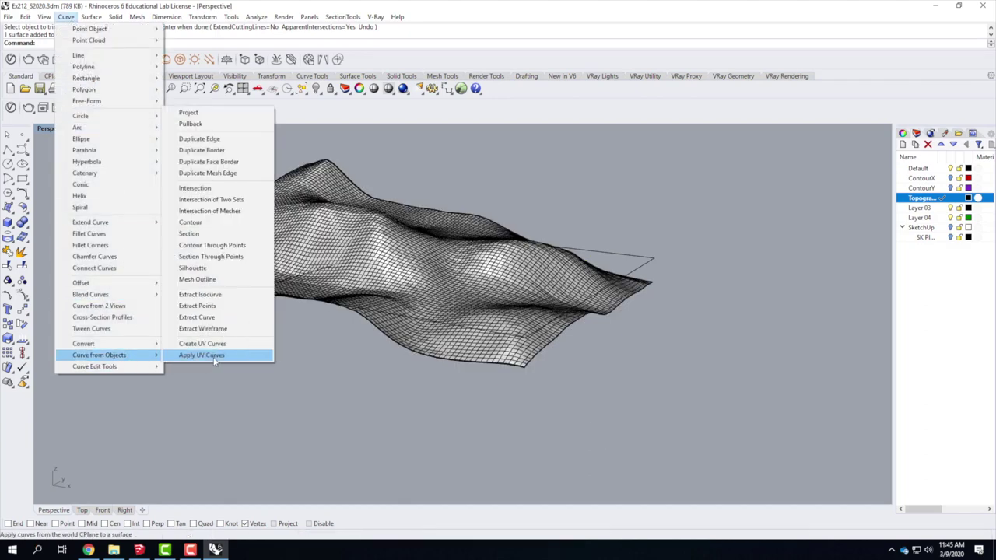
click(212, 224)
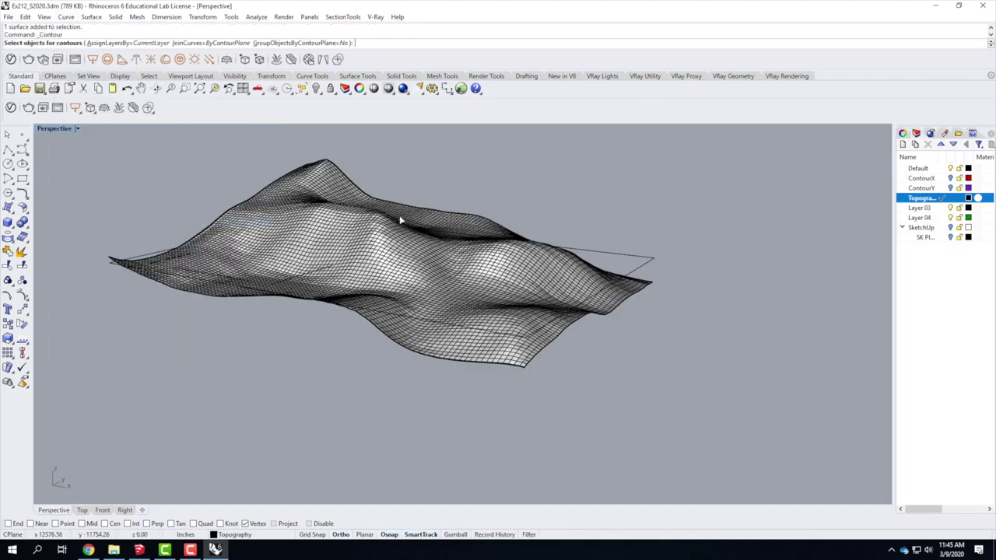
click(429, 281)
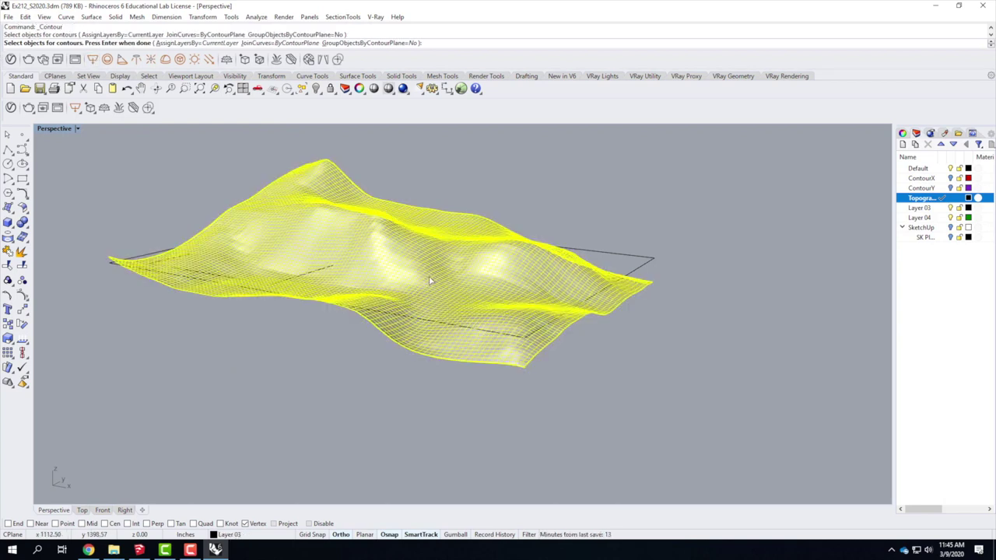
key(Return)
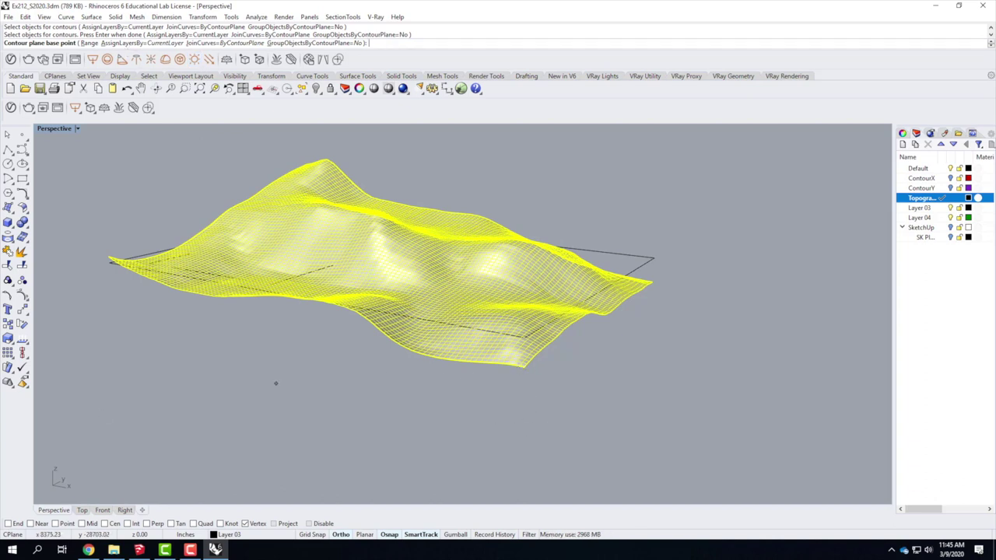
click(526, 369)
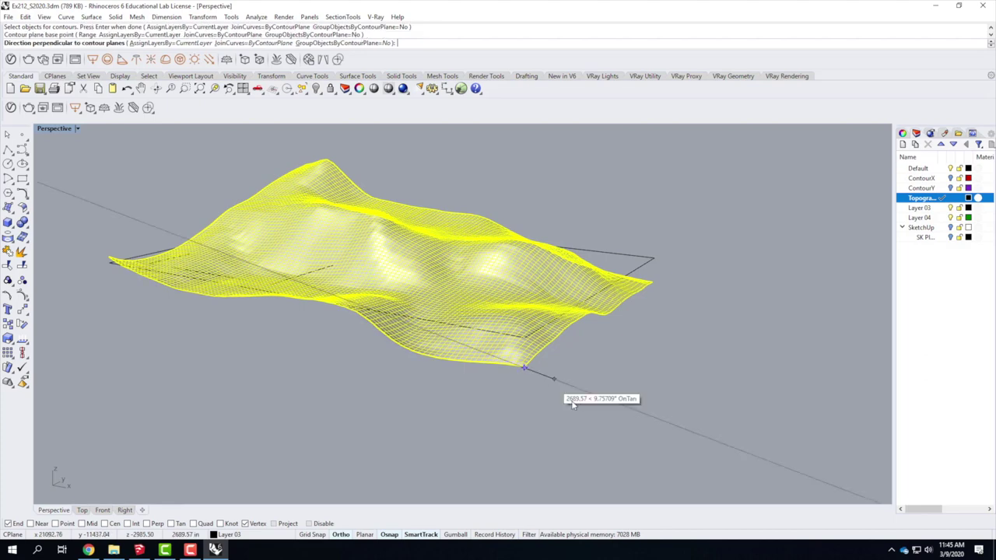
key(Escape)
Step: Start Contour on the topography surface with the base point at its near corner and the direction pointing vertically up, set in the Front view
key(Return)
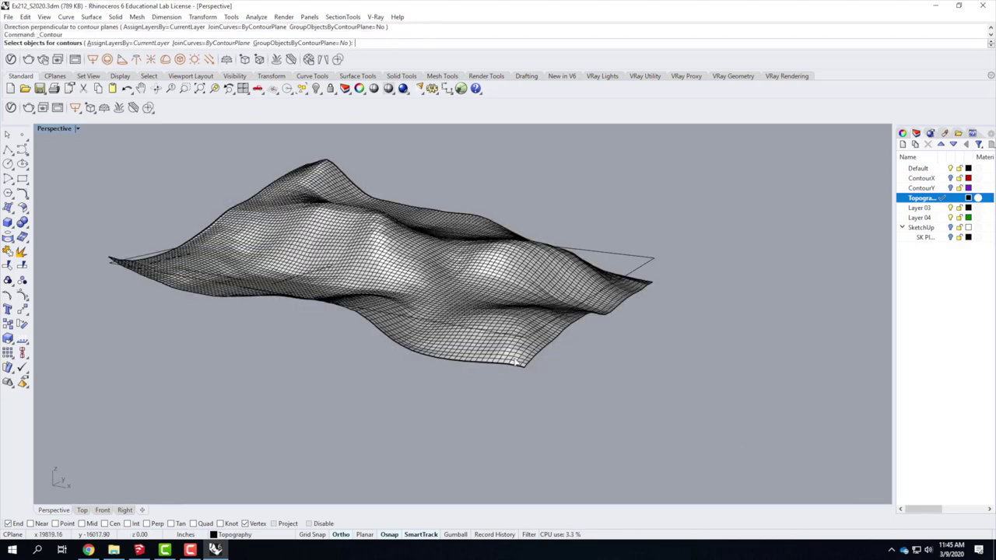
click(516, 362)
key(Return)
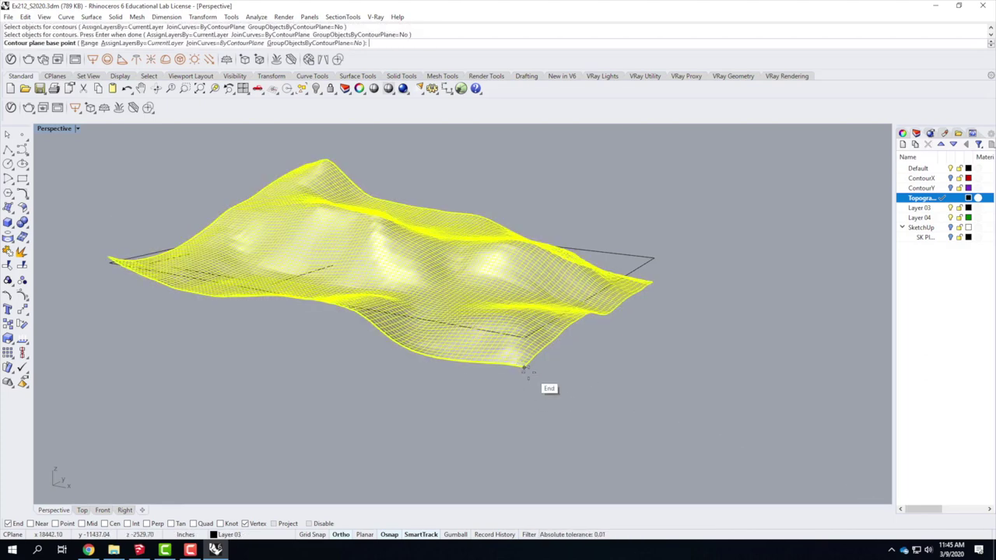
click(526, 370)
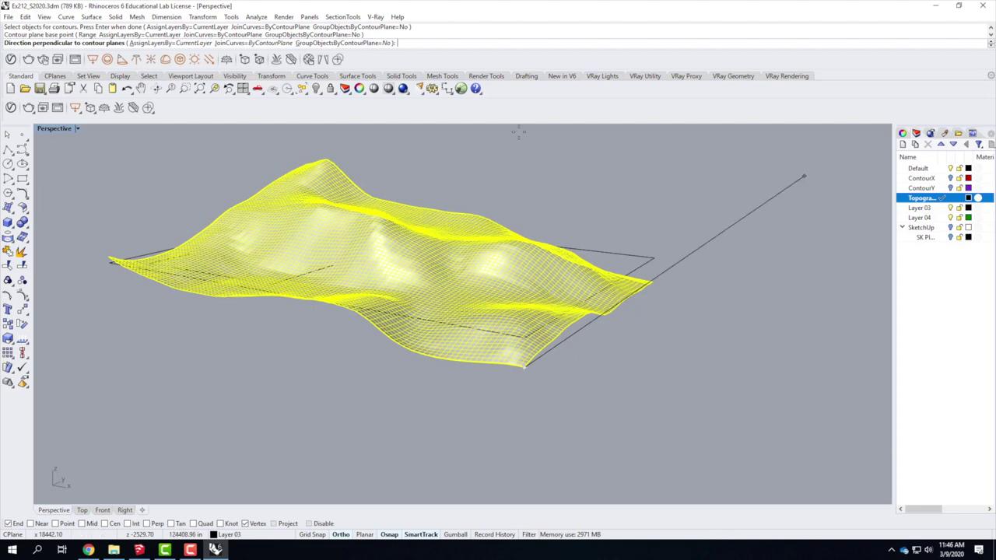
double_click(54, 129)
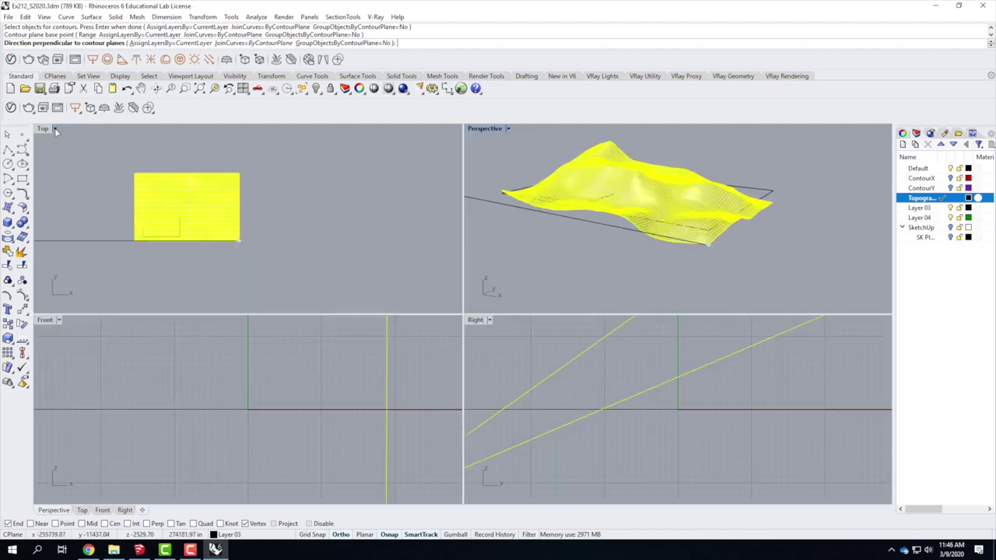
scroll(316, 404, up, 8)
scroll(317, 404, down, 10)
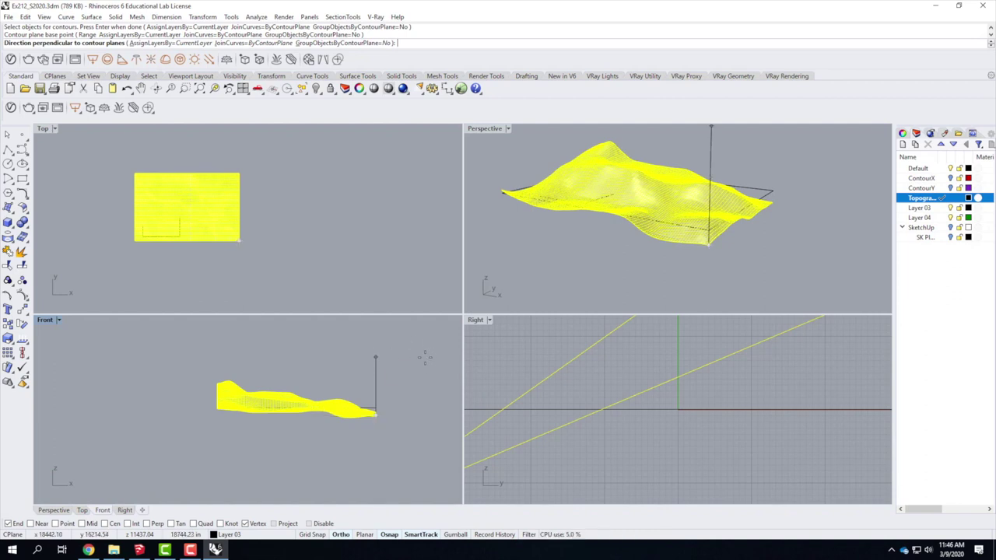
click(423, 357)
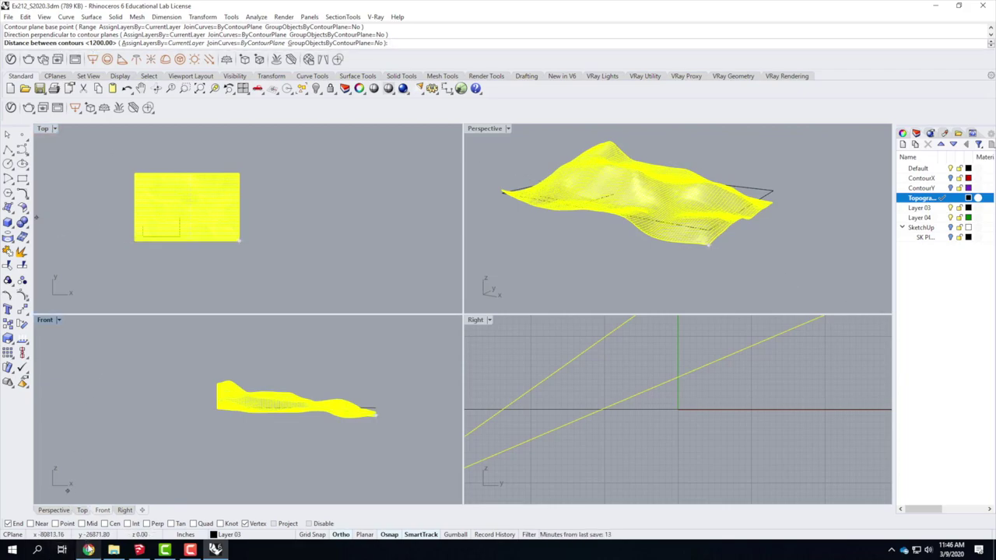
Step: Consult the topography cheat sheet in Chrome, return to Rhino and generate the contours with a distance of 39.063' between them
click(89, 550)
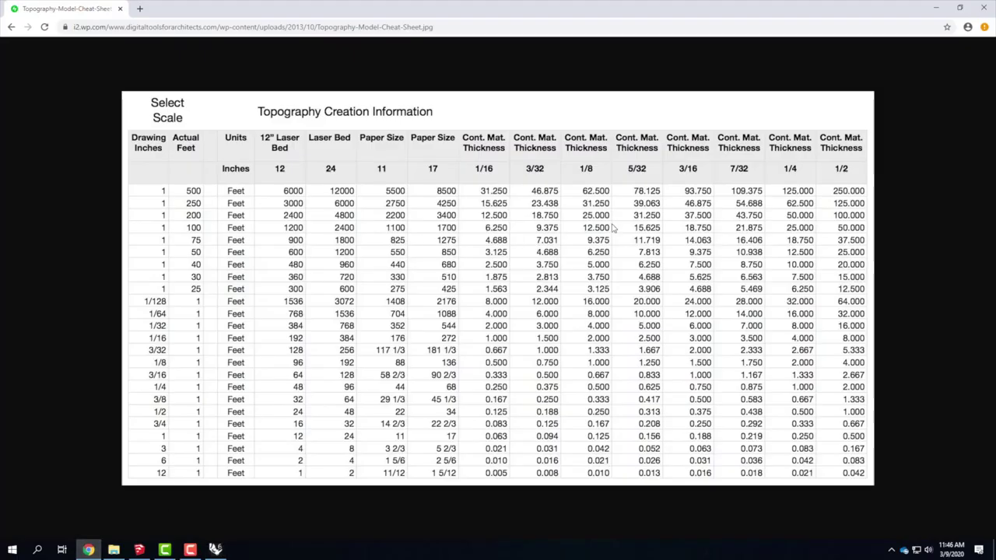
click(936, 8)
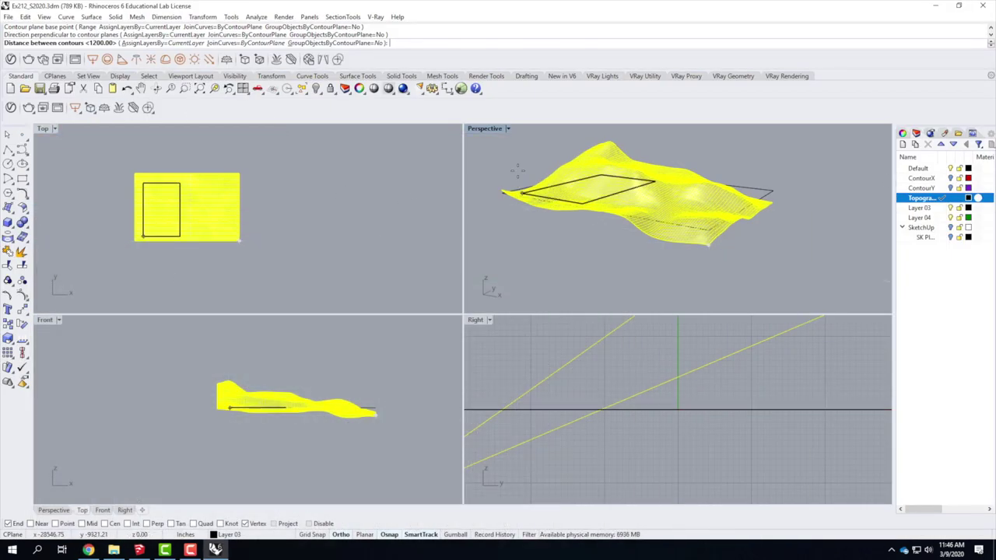
text(39.063)
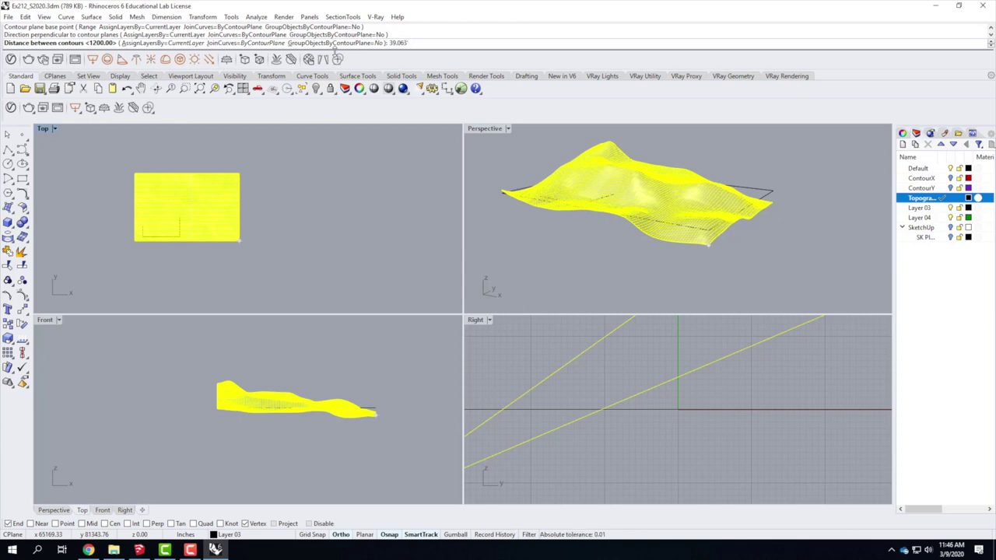
key(Return)
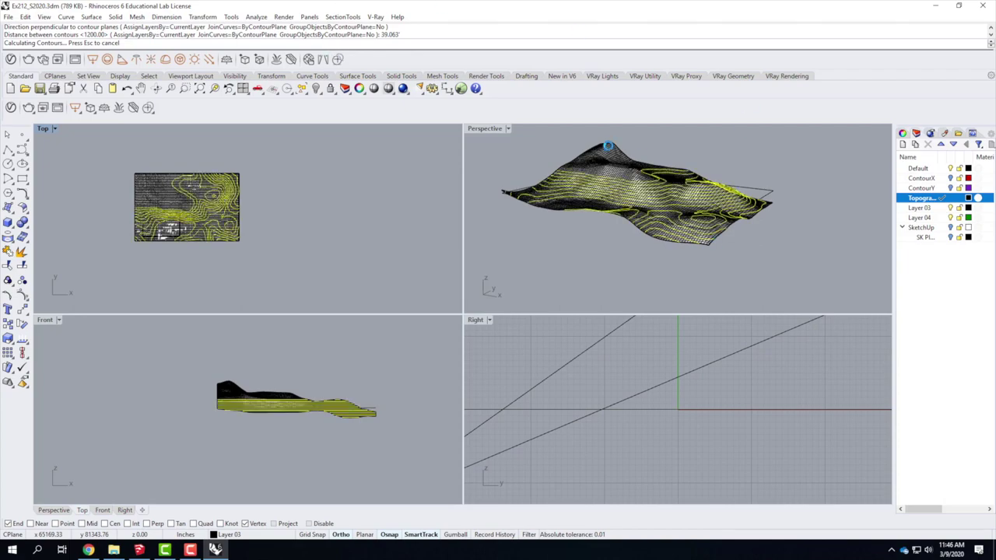
Step: Enlarge the Perspective view to the full window and turn off Layer 03 to hide the topography surface
scroll(720, 232, up, 5)
right_drag(722, 231, 656, 247)
scroll(656, 248, down, 6)
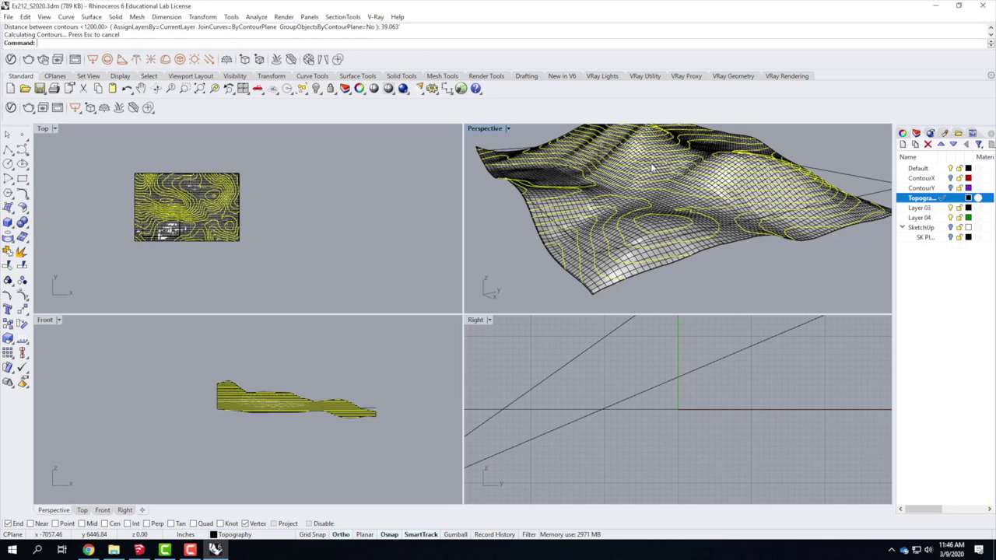
double_click(486, 129)
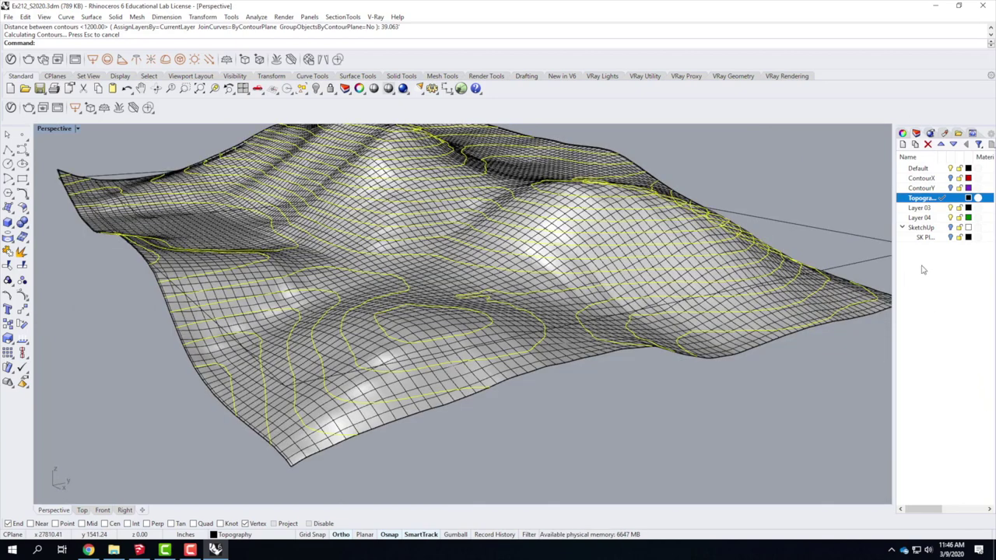
click(950, 208)
Step: Examine the isolated contour curves from several angles, including their open ends along the site edges
scroll(633, 337, down, 5)
right_drag(636, 359, 407, 322)
click(480, 338)
right_drag(479, 337, 451, 338)
scroll(450, 339, down, 3)
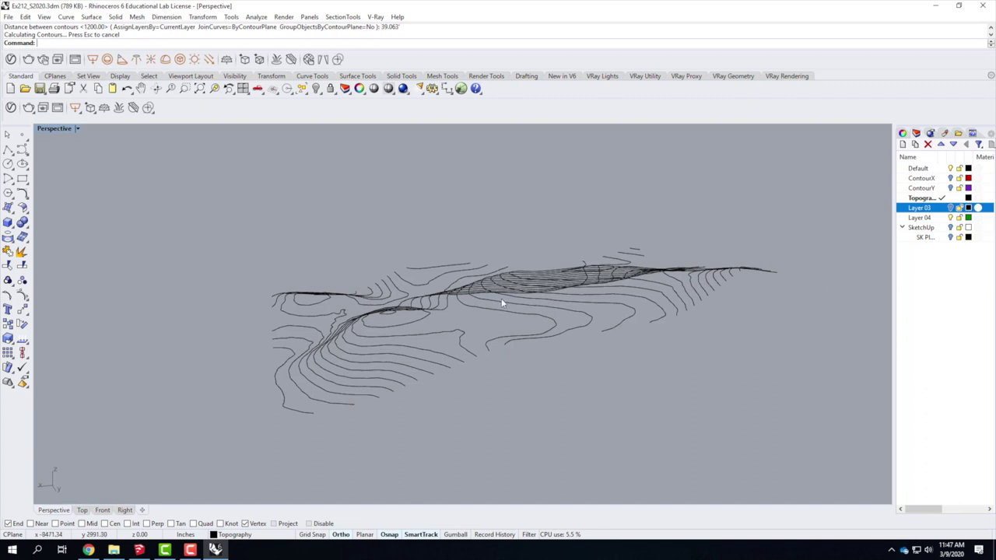
right_drag(430, 314, 456, 324)
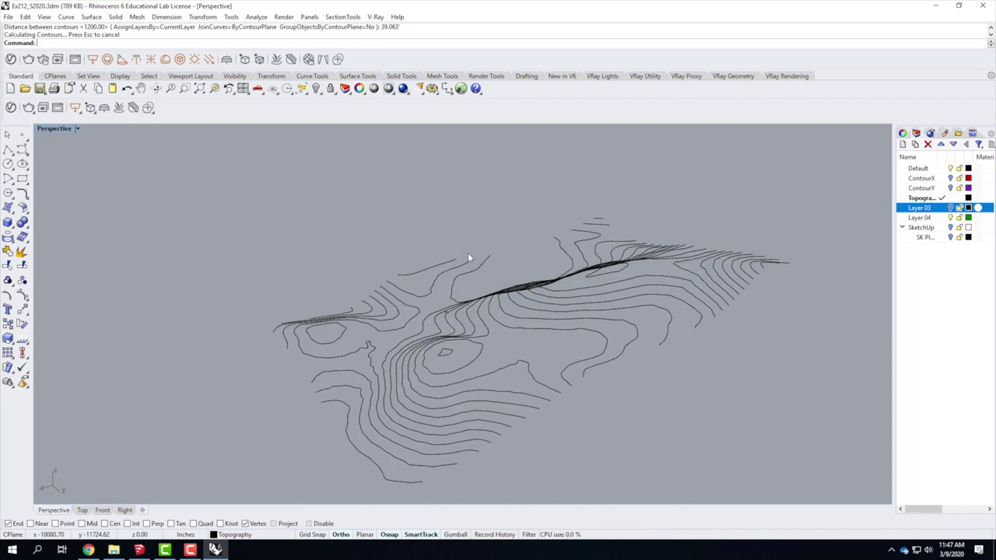
scroll(315, 261, down, 4)
scroll(393, 329, up, 5)
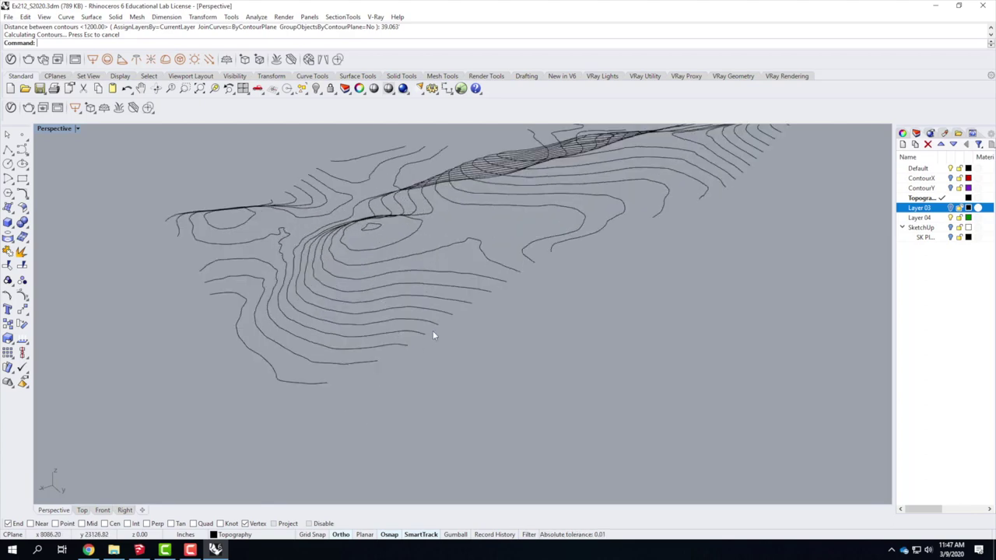
right_drag(283, 285, 353, 285)
scroll(353, 284, down, 3)
right_drag(345, 173, 289, 274)
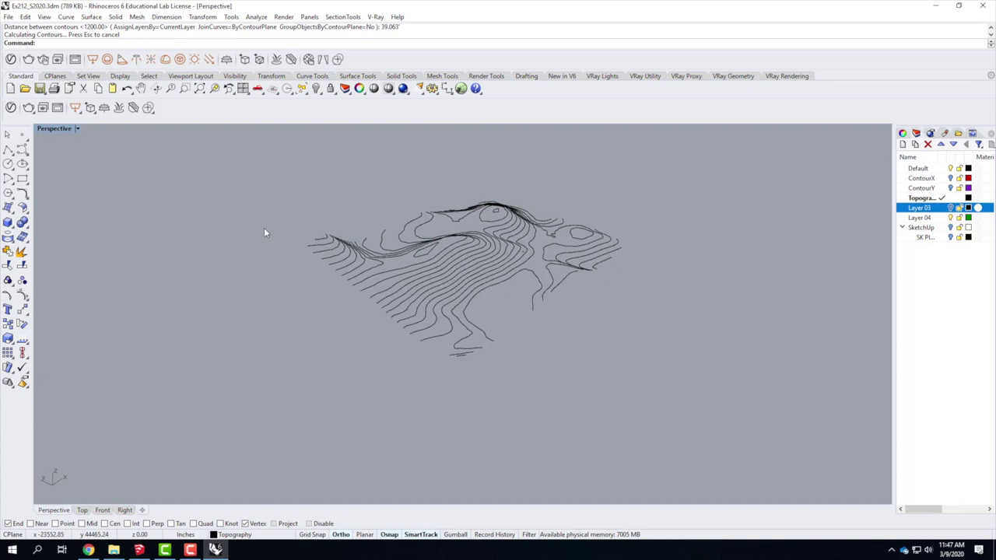
Step: Place multiple point objects on the endpoints of the contour curves along one edge of the site
click(26, 140)
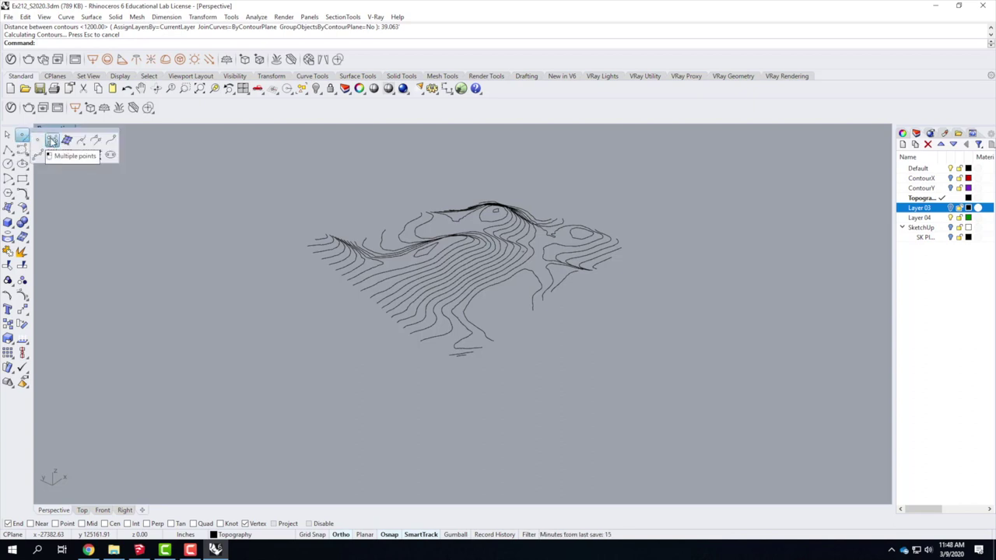
click(53, 140)
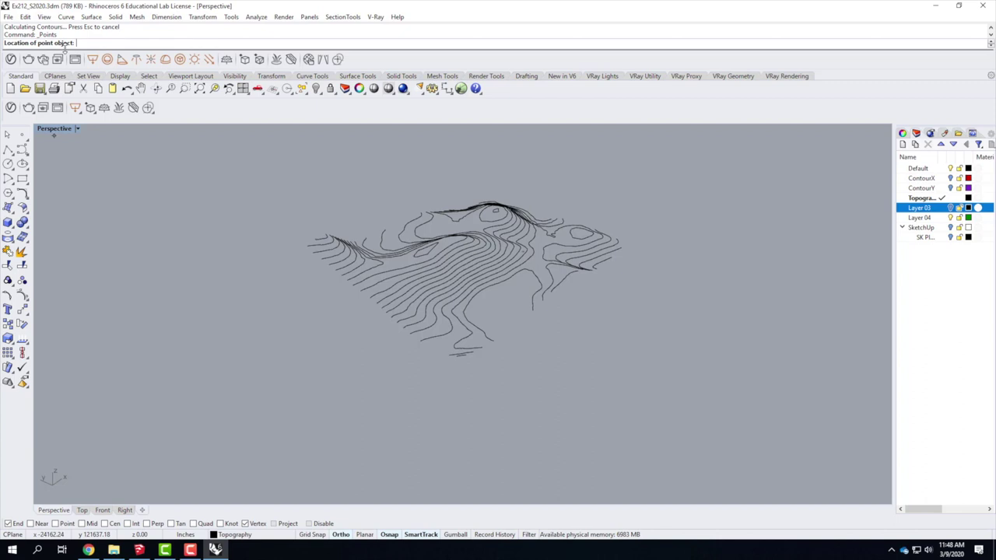
scroll(379, 355, up, 2)
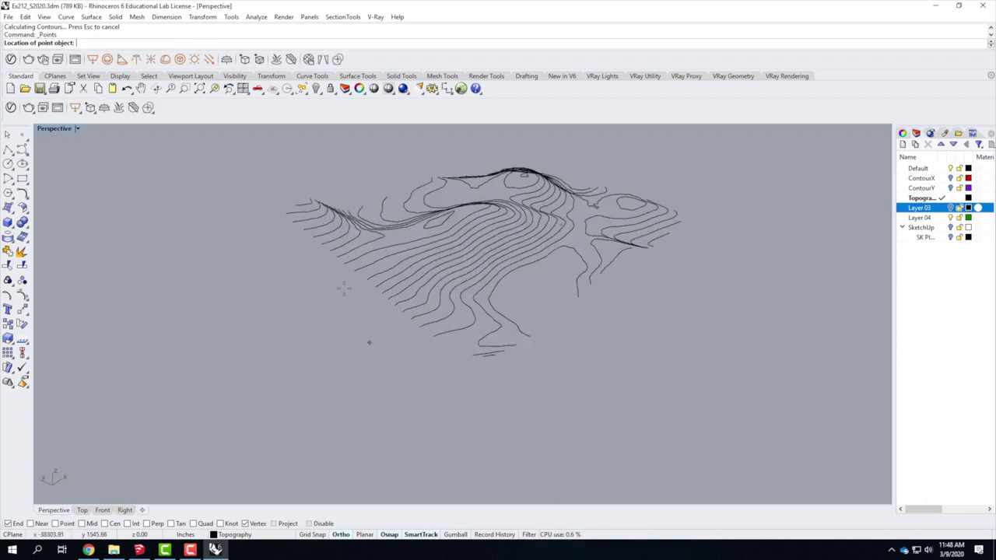
click(289, 224)
click(298, 225)
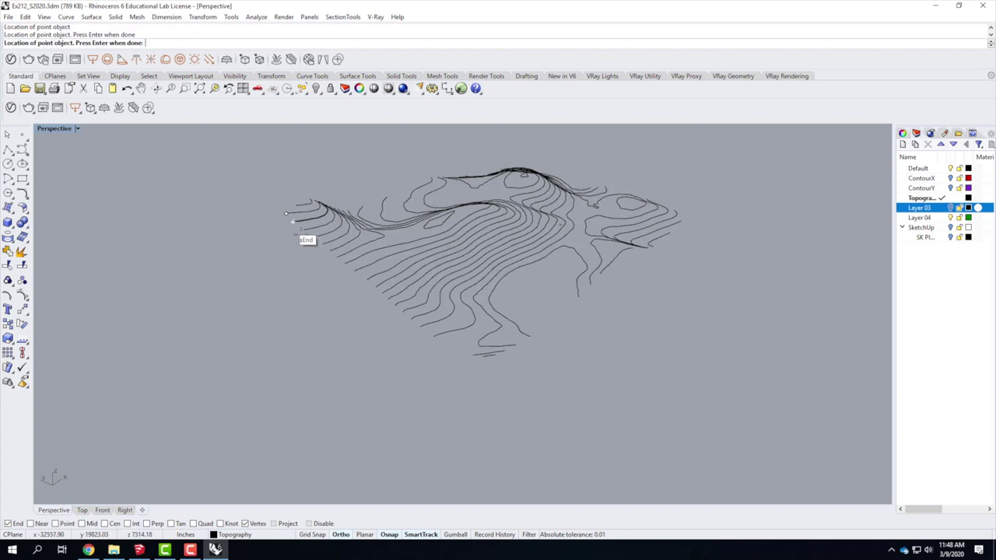
click(305, 230)
click(322, 243)
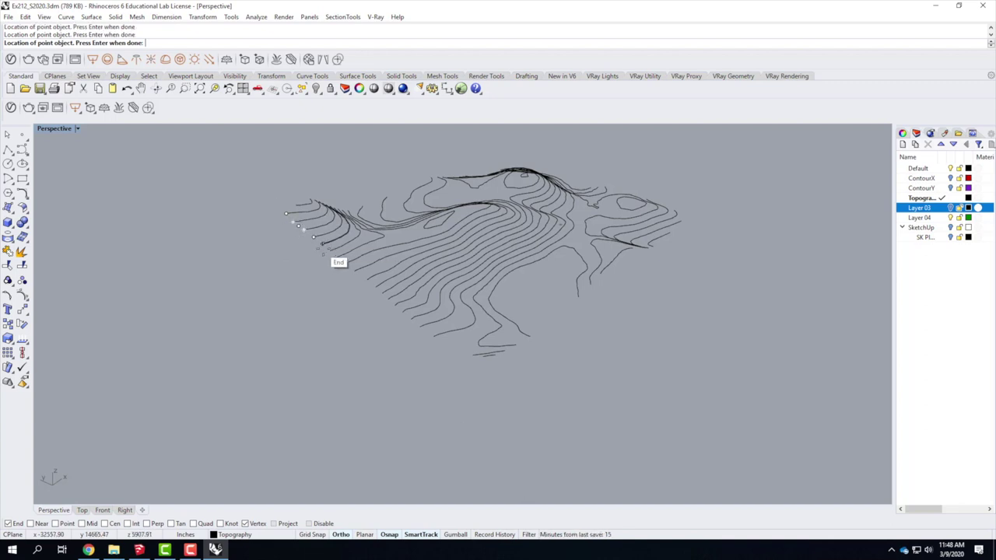
click(330, 249)
click(337, 256)
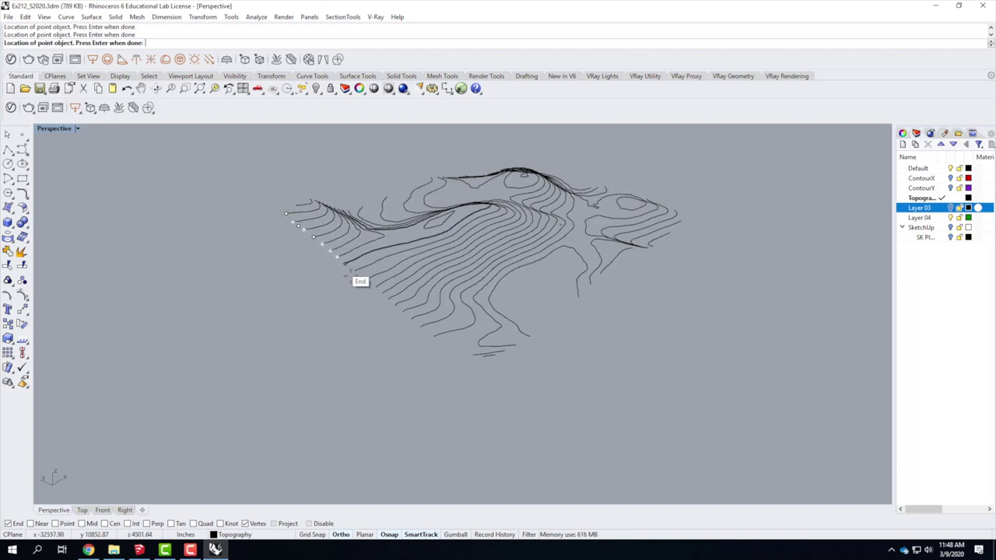
click(346, 264)
click(354, 271)
click(368, 279)
click(375, 288)
click(384, 294)
click(391, 301)
click(399, 309)
click(401, 310)
click(411, 316)
click(420, 325)
click(433, 336)
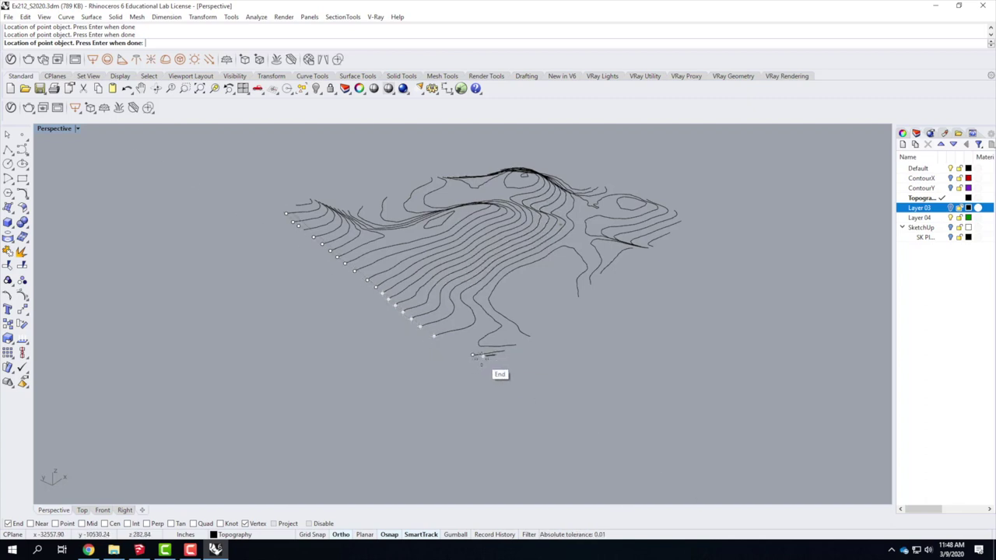
key(Return)
Step: Delete the stray point that sits off the contour ends and place a single point on the endpoint that was missed
scroll(483, 365, up, 5)
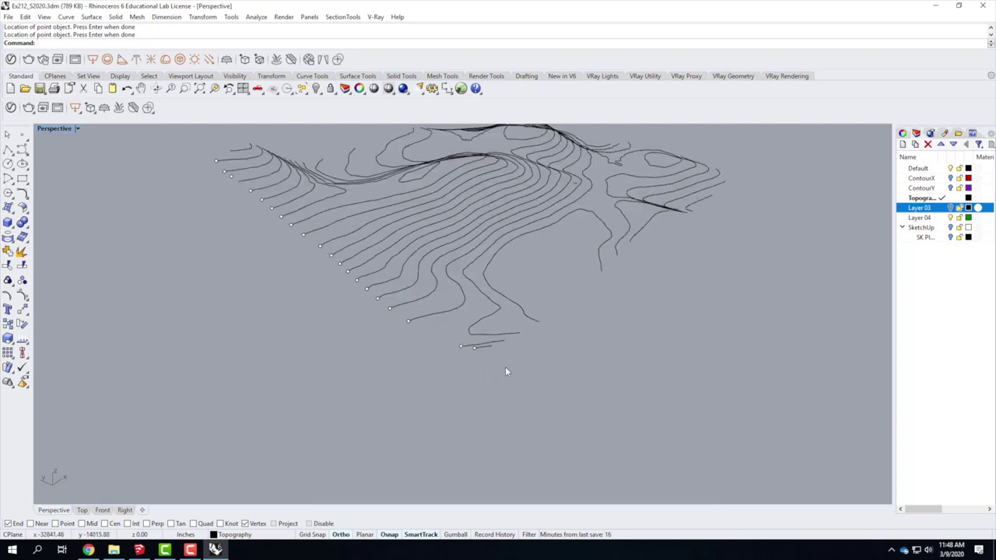
scroll(436, 385, down, 6)
right_drag(362, 392, 474, 374)
scroll(292, 251, up, 5)
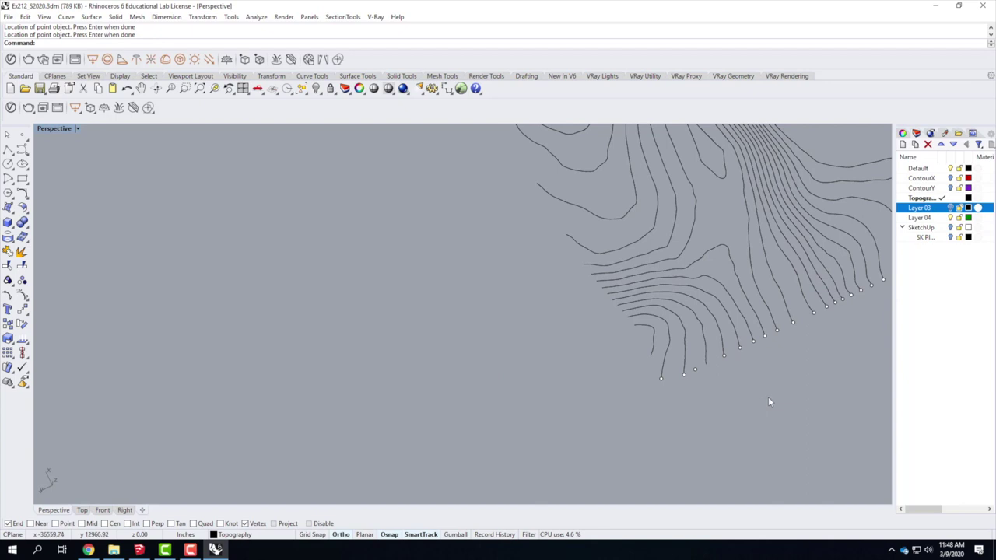
click(696, 370)
key(Delete)
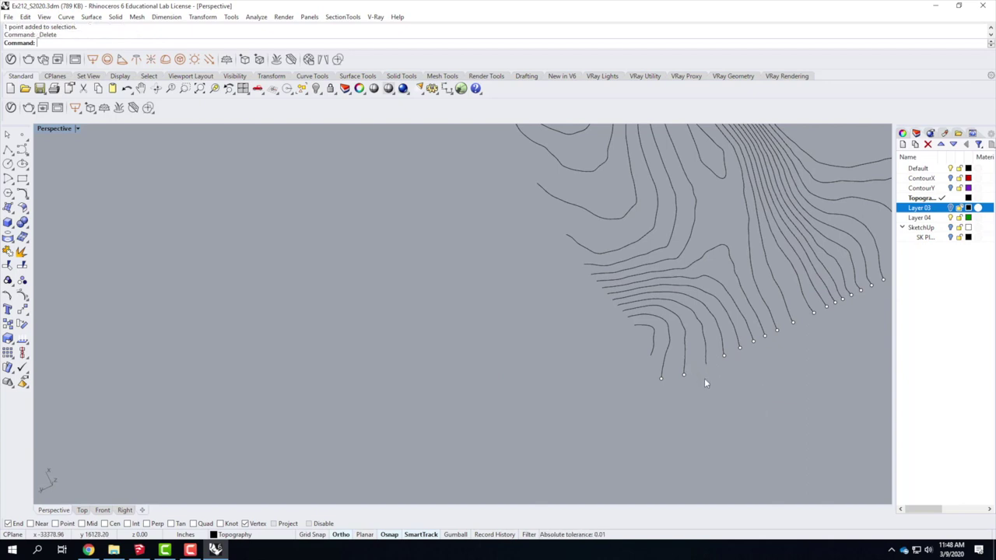
click(22, 133)
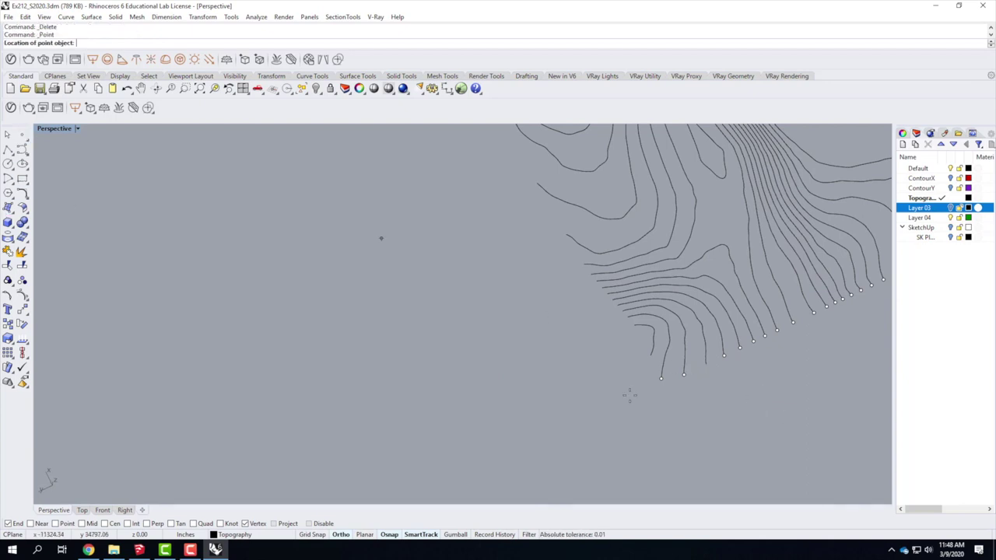
click(715, 381)
Step: Select all the edge points with SelPt, clear the selection, and select them again with a window around the row
right_drag(752, 413, 462, 350)
right_drag(506, 451, 470, 418)
right_drag(559, 438, 527, 429)
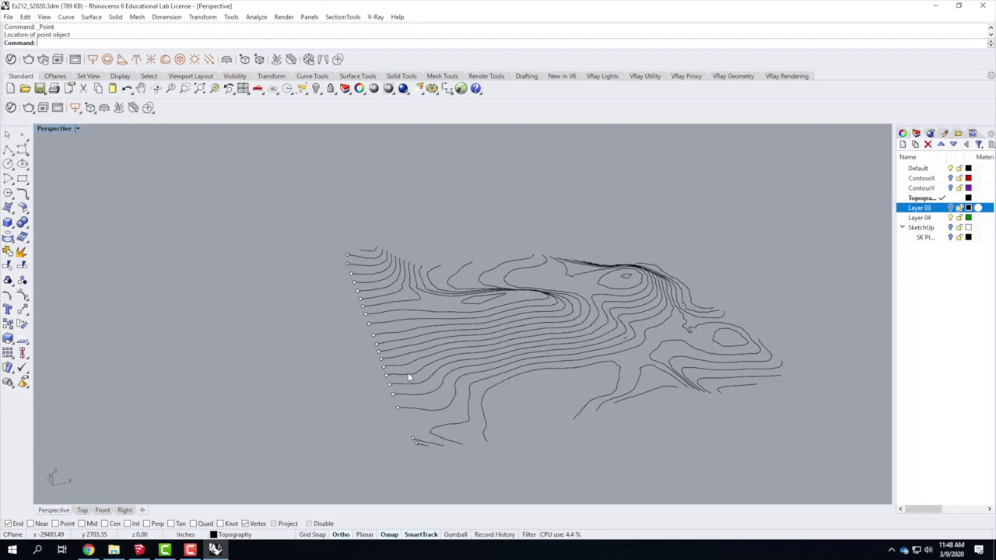
text(Pt)
key(Return)
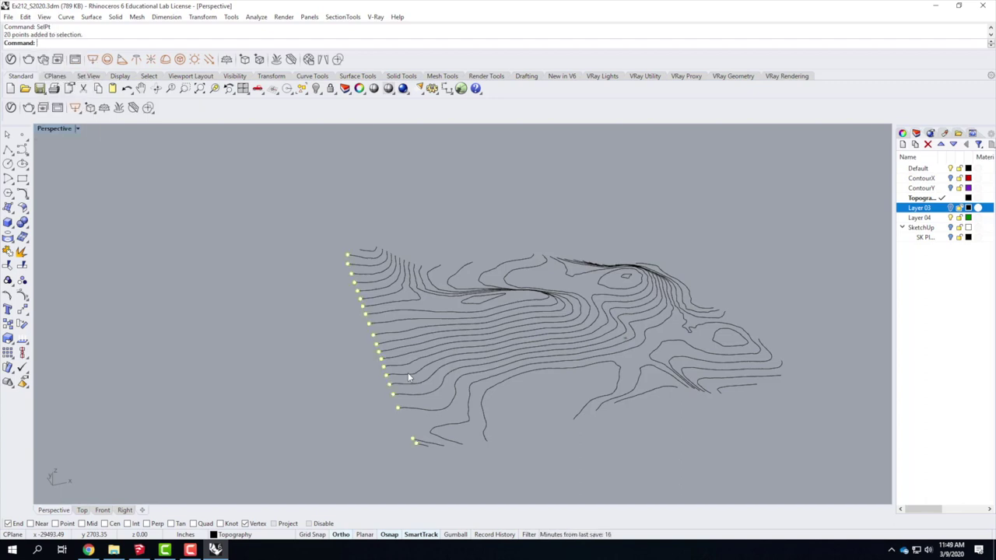
right_drag(482, 346, 448, 331)
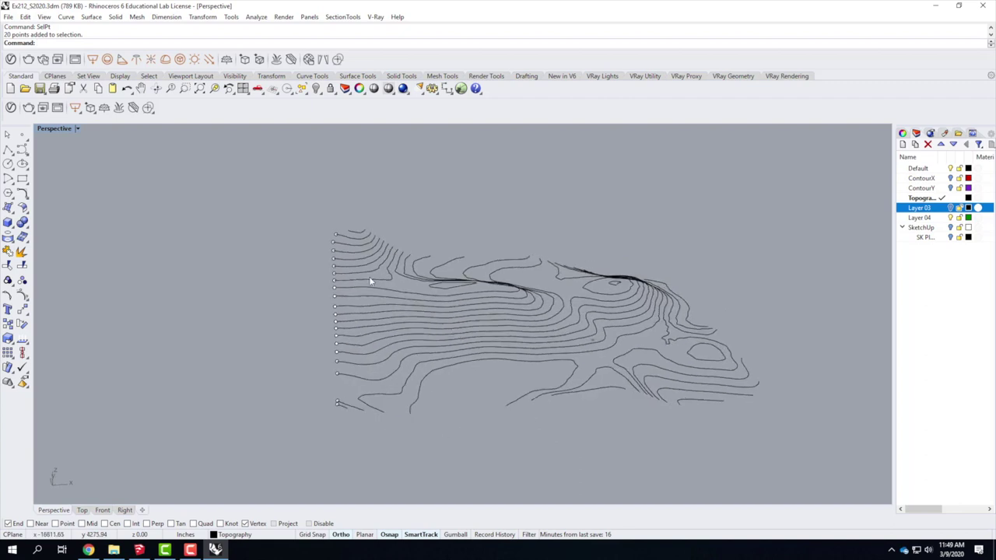
drag(246, 185, 344, 423)
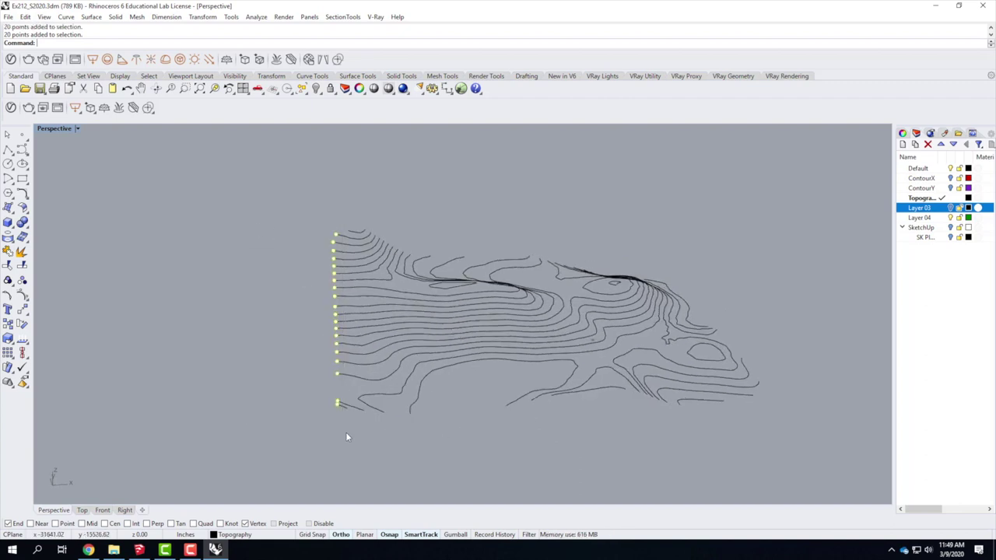
Step: Remove the uppermost contour endpoint from the selected row of edge points
scroll(354, 239, up, 5)
right_drag(329, 257, 389, 269)
ctrl+click(506, 334)
scroll(399, 259, down, 3)
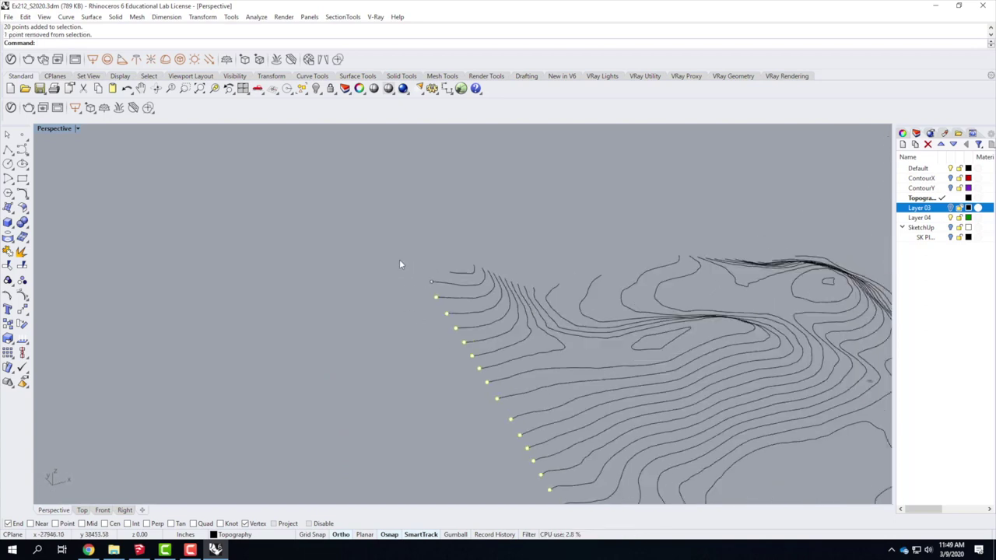
scroll(448, 262, down, 3)
right_drag(449, 262, 493, 356)
scroll(442, 257, up, 4)
scroll(424, 302, down, 2)
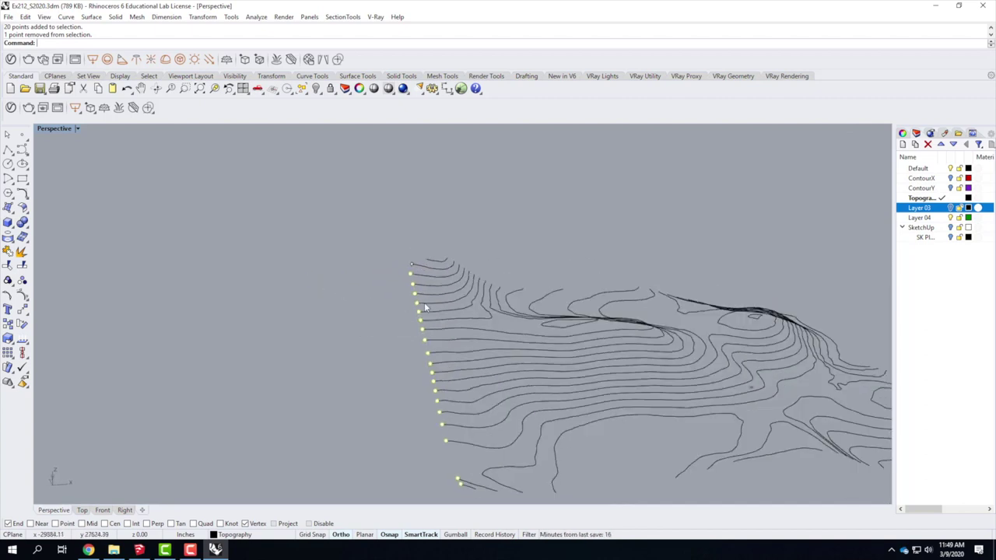
Step: Rotate the selected points in 3D from vertical to horizontal about an axis running along the site edge from the low contour end
click(195, 17)
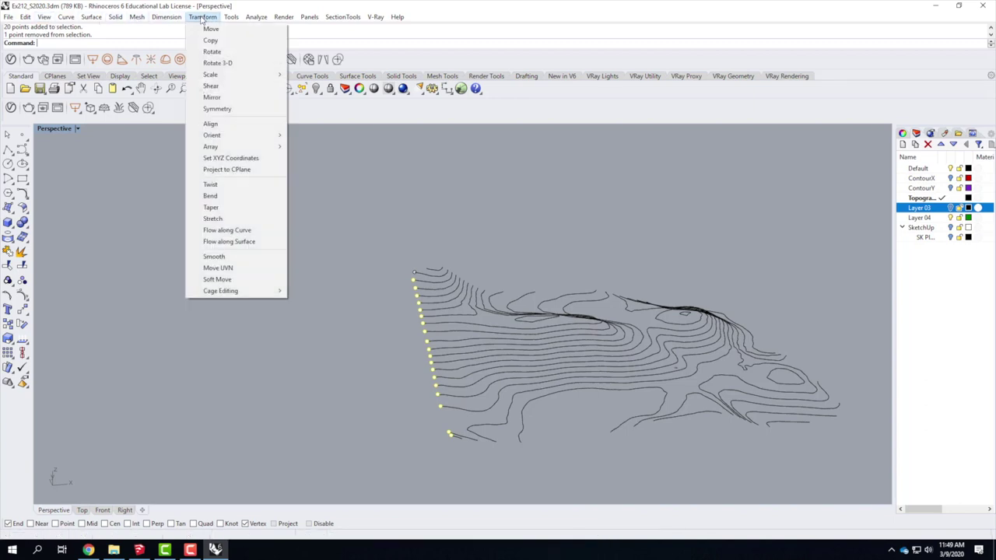
click(214, 64)
right_drag(428, 427, 552, 420)
scroll(634, 411, up, 3)
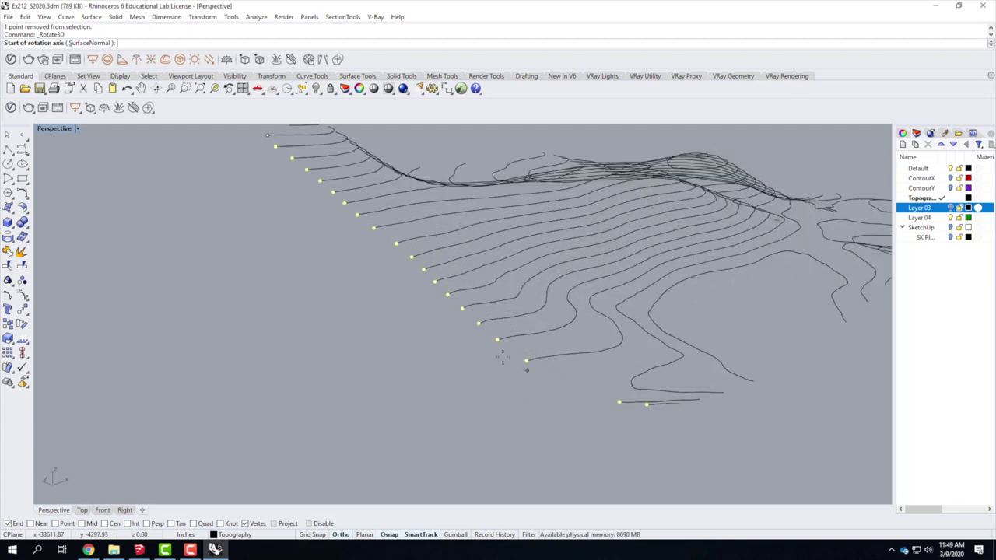
click(619, 403)
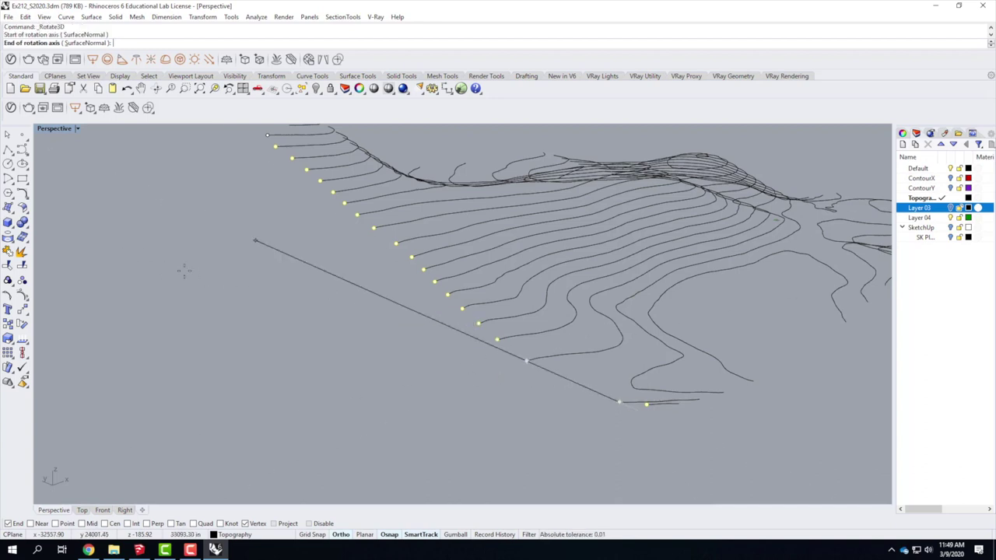
click(127, 253)
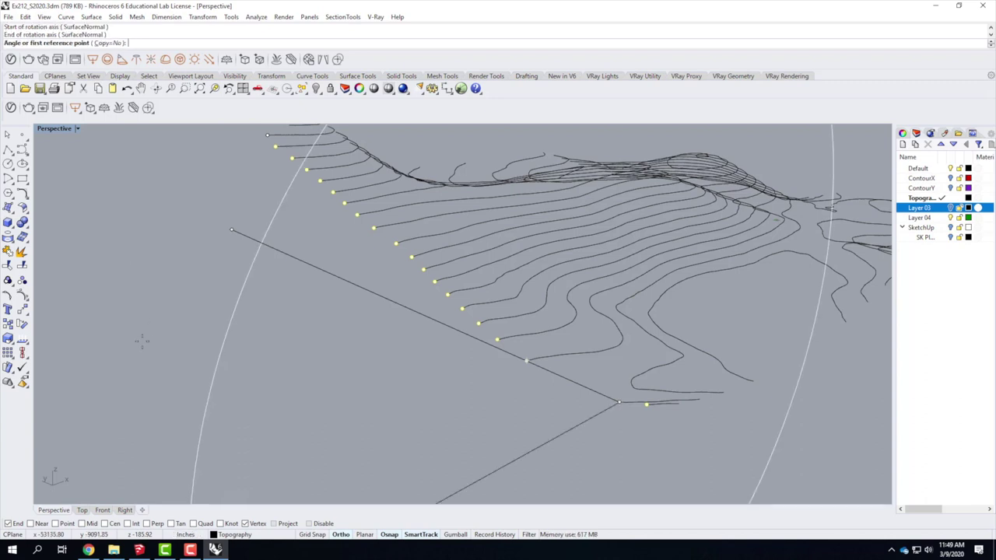
scroll(233, 225, down, 4)
click(231, 206)
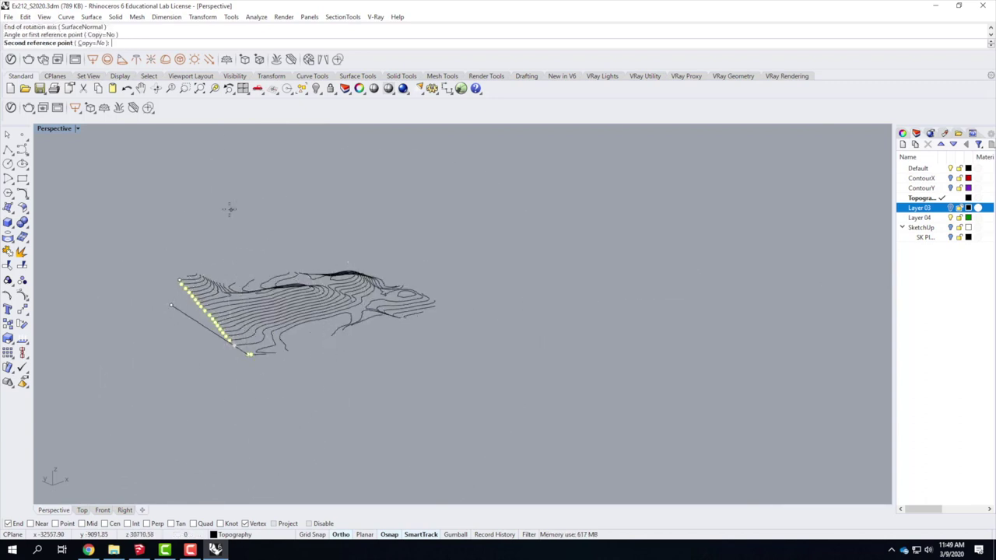
click(80, 360)
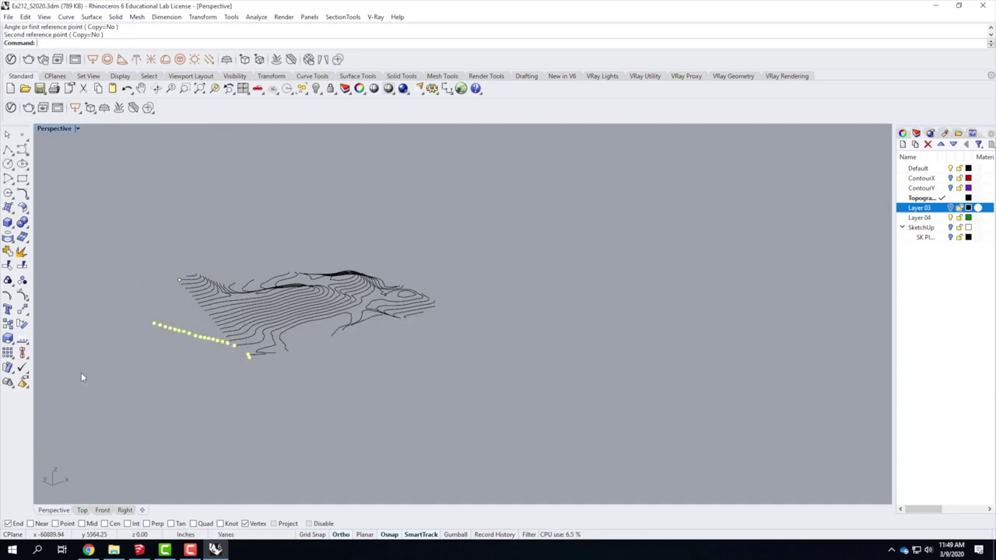
Step: Start a polyline for the laid-down row of points and enable the Perp and Point object snaps
scroll(156, 358, up, 3)
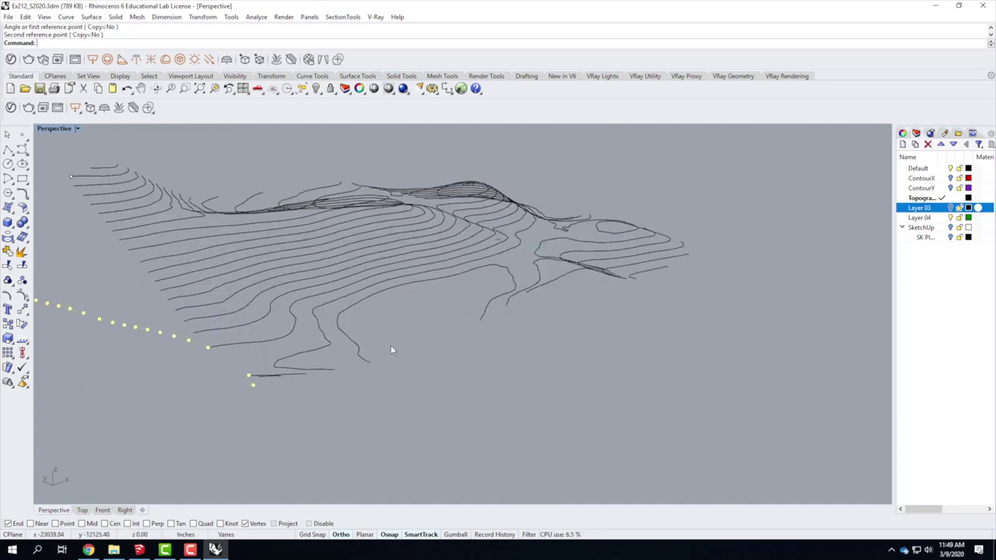
right_drag(167, 328, 247, 360)
scroll(436, 342, down, 3)
scroll(408, 400, up, 5)
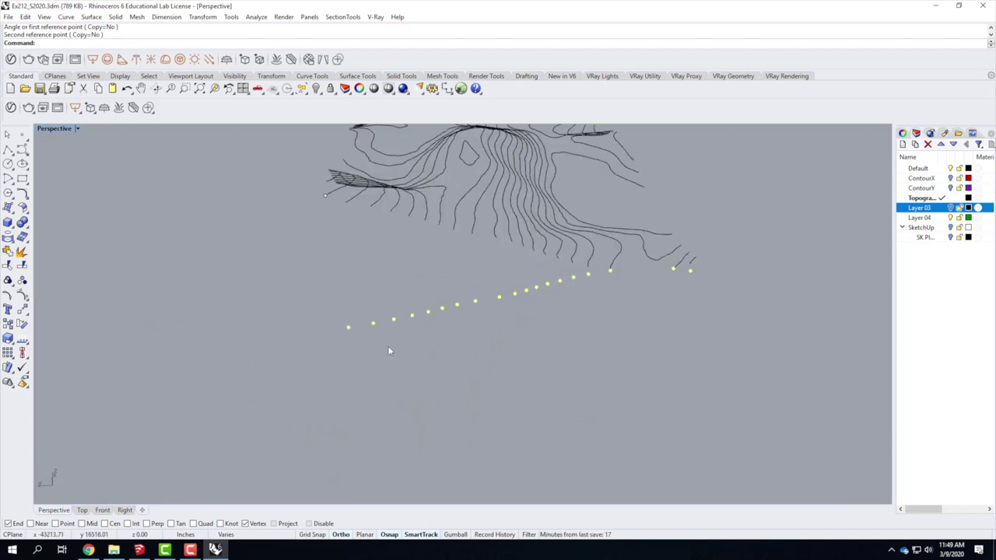
click(7, 151)
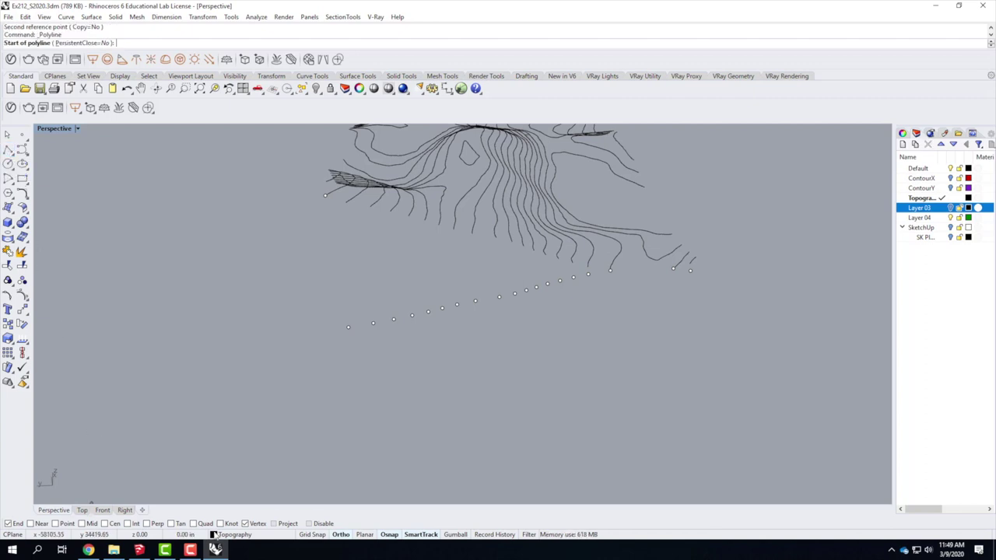
click(147, 524)
click(62, 524)
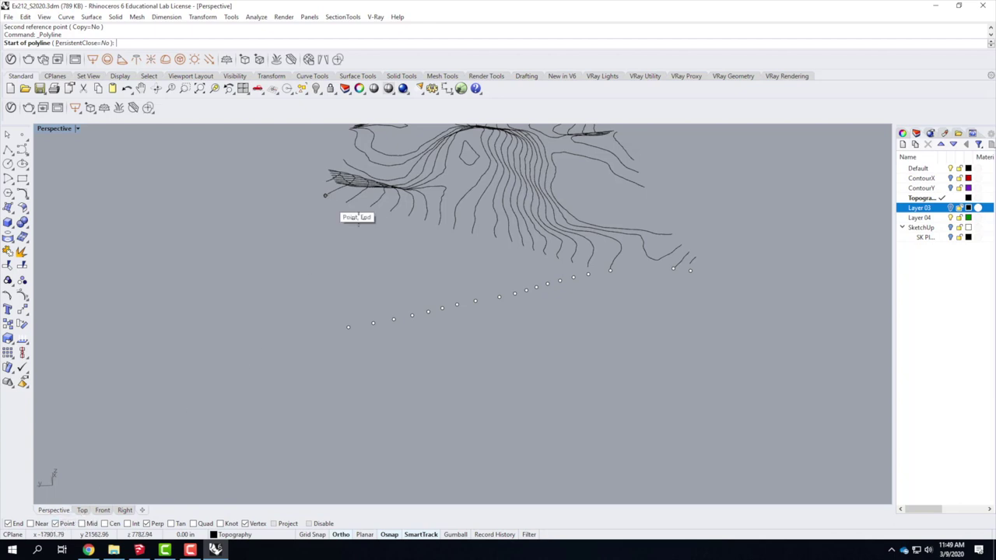
Step: Draw stair-like polyline segments from the outermost laid-down point to the fifth, aligning each riser with the next point
scroll(346, 323, up, 3)
click(332, 306)
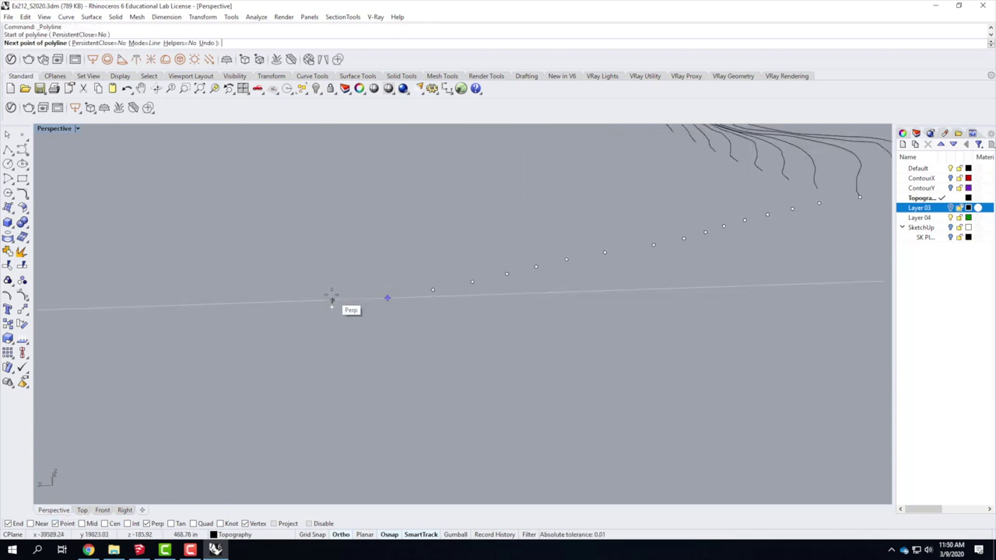
click(387, 298)
click(432, 290)
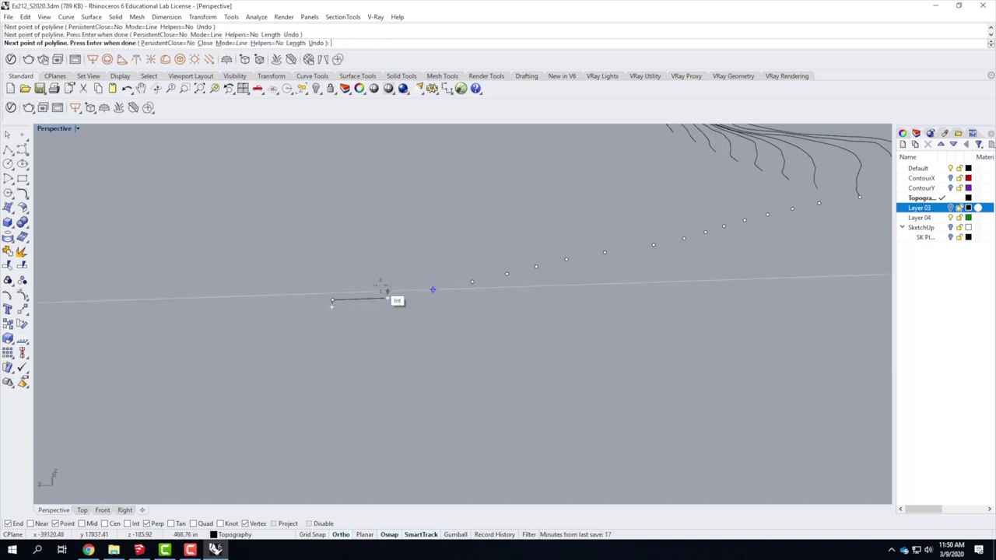
click(386, 291)
click(432, 290)
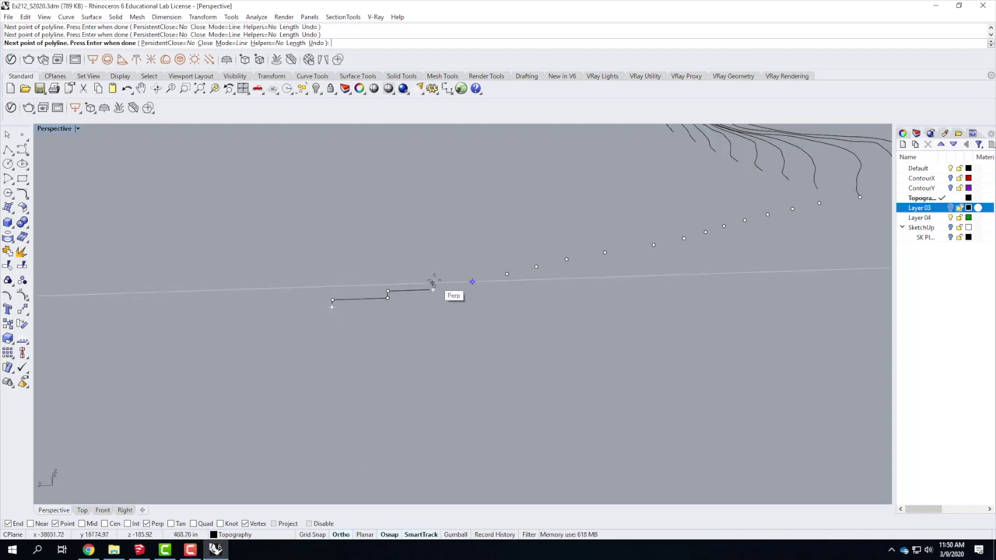
click(472, 282)
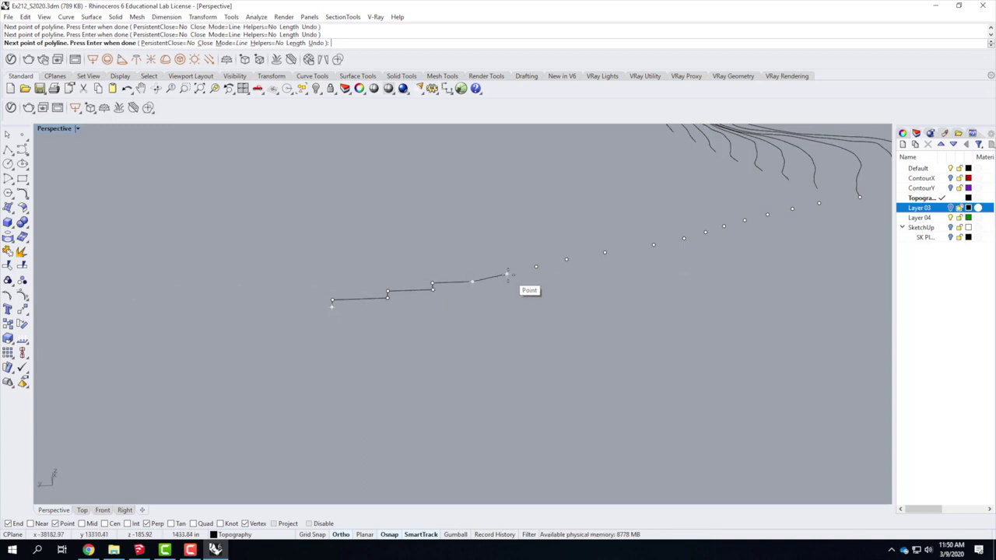
click(472, 275)
click(508, 274)
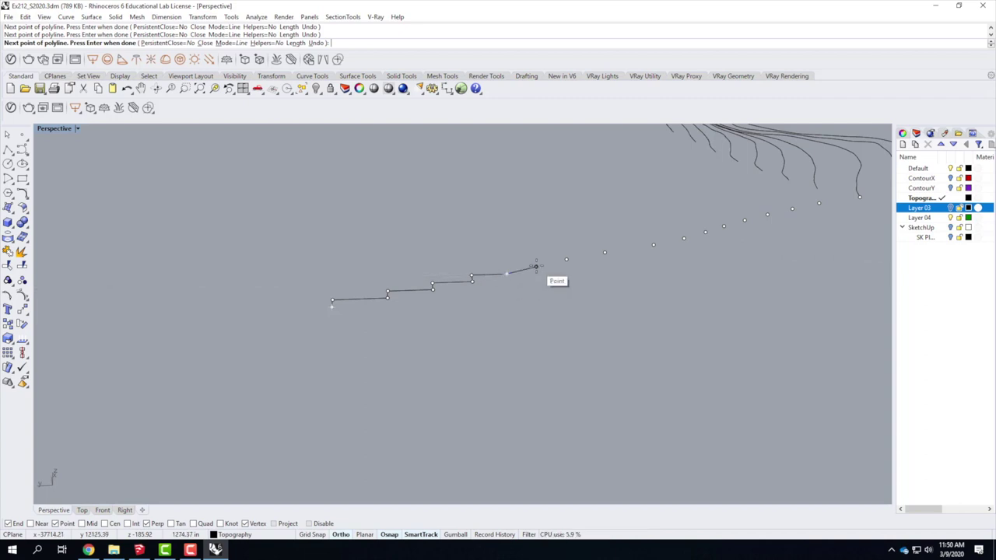
Step: Continue the stepped polyline from the fifth to the twelfth point, adding a riser and a tread for each point
click(507, 268)
click(535, 266)
click(536, 260)
click(568, 259)
click(567, 253)
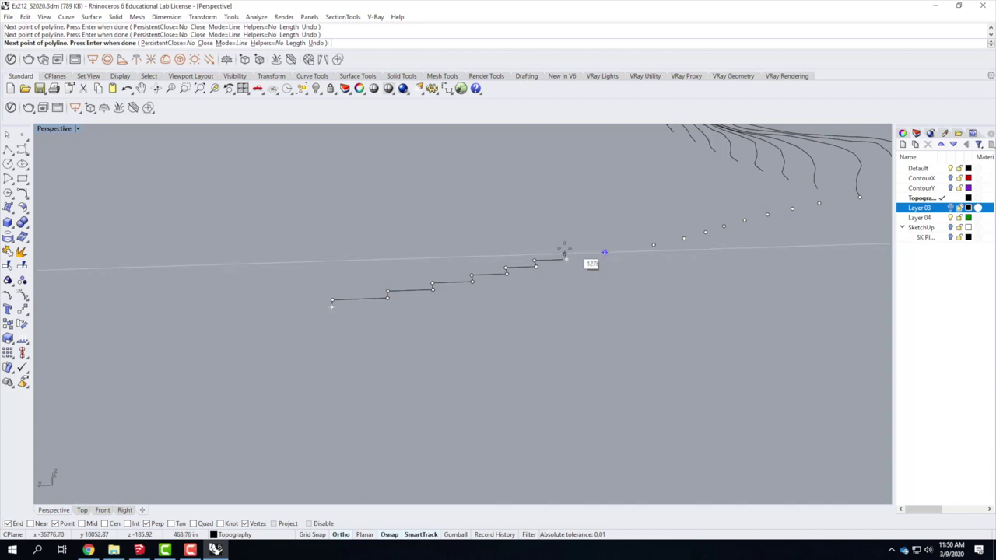
click(605, 253)
click(611, 245)
click(654, 245)
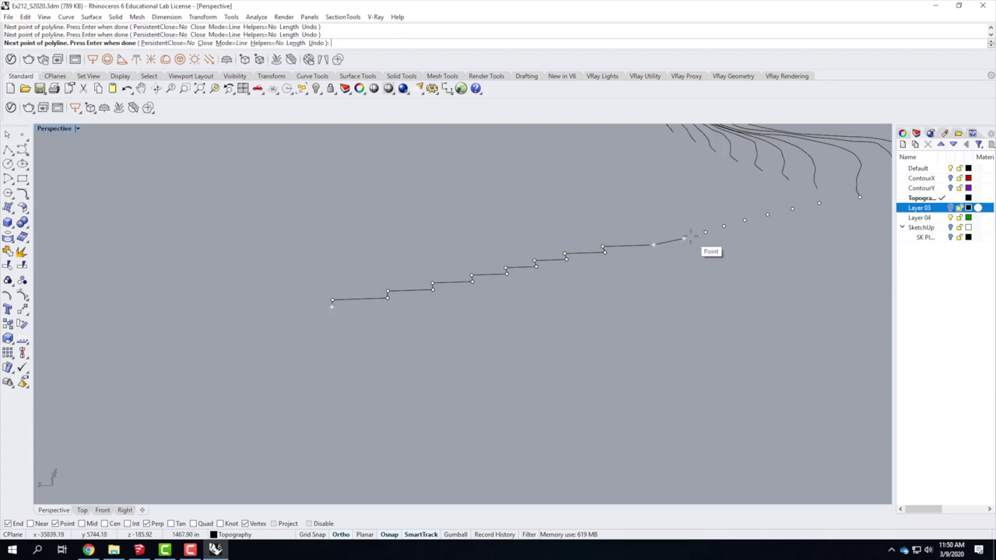
click(652, 239)
click(684, 239)
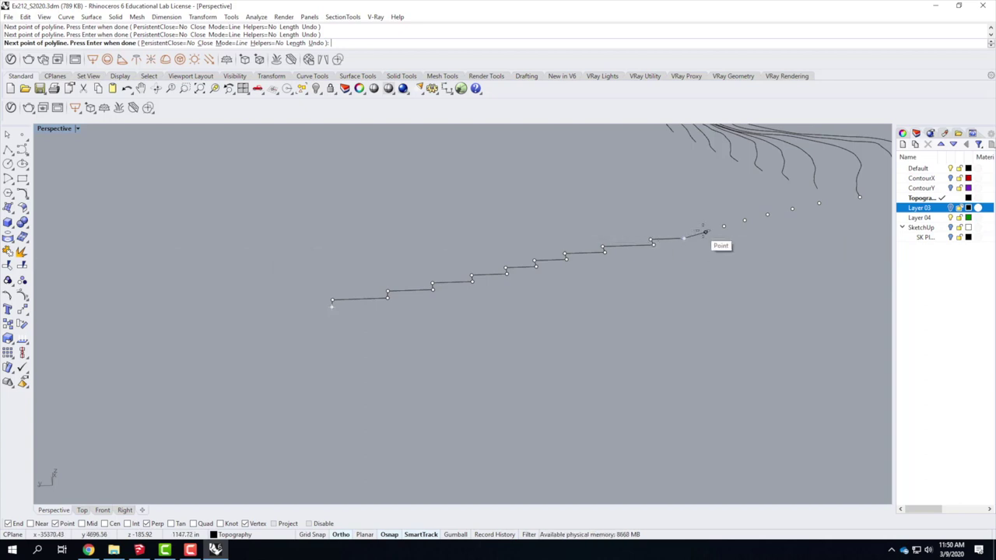
click(701, 231)
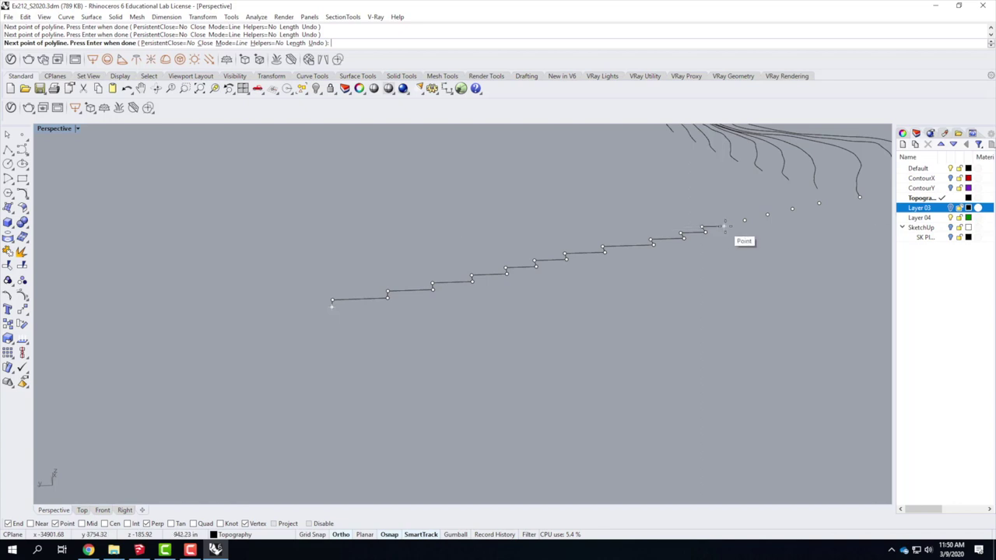
click(702, 228)
Step: Extend the stepped polyline from the twelfth point through the remaining close-spaced points to the one before the wide gap
scroll(702, 227, down, 5)
scroll(493, 244, up, 8)
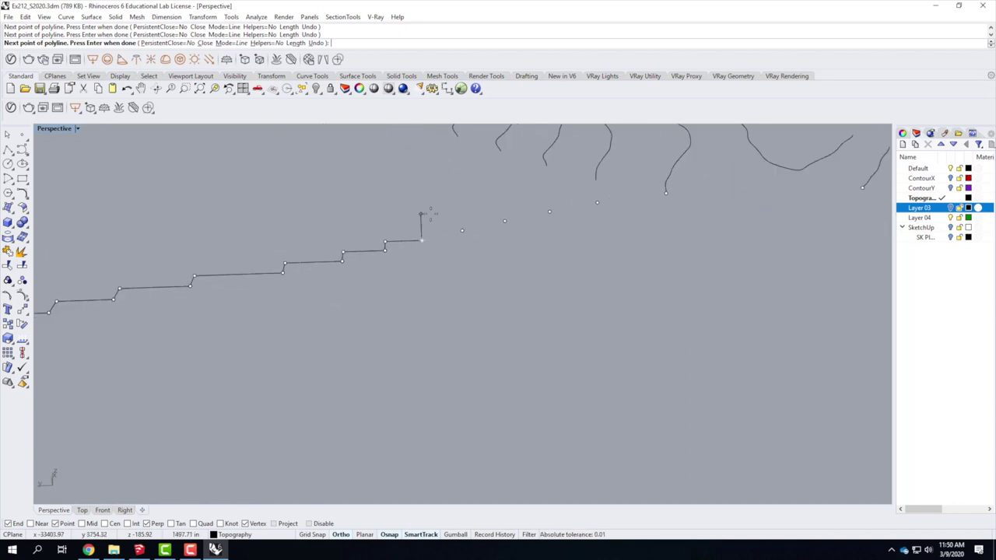
click(463, 231)
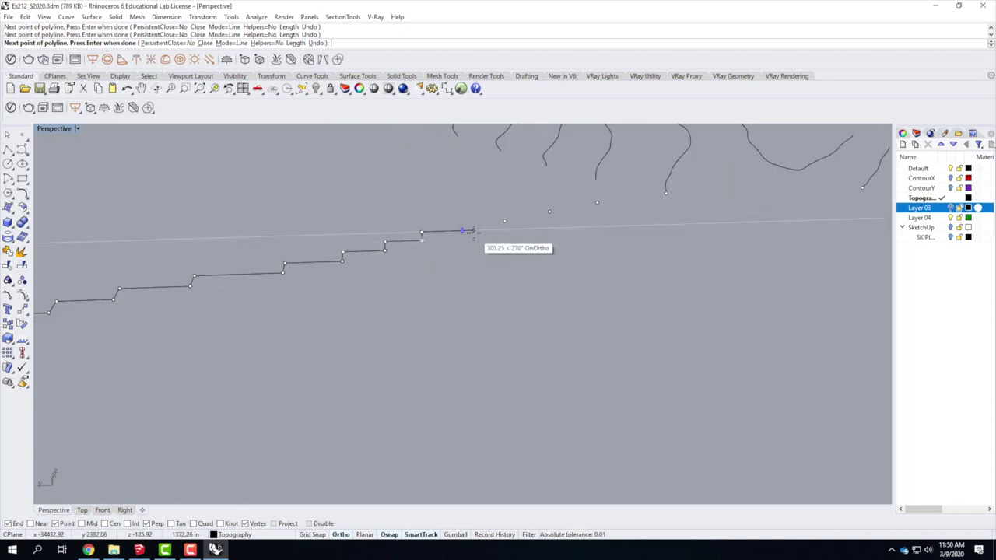
click(461, 222)
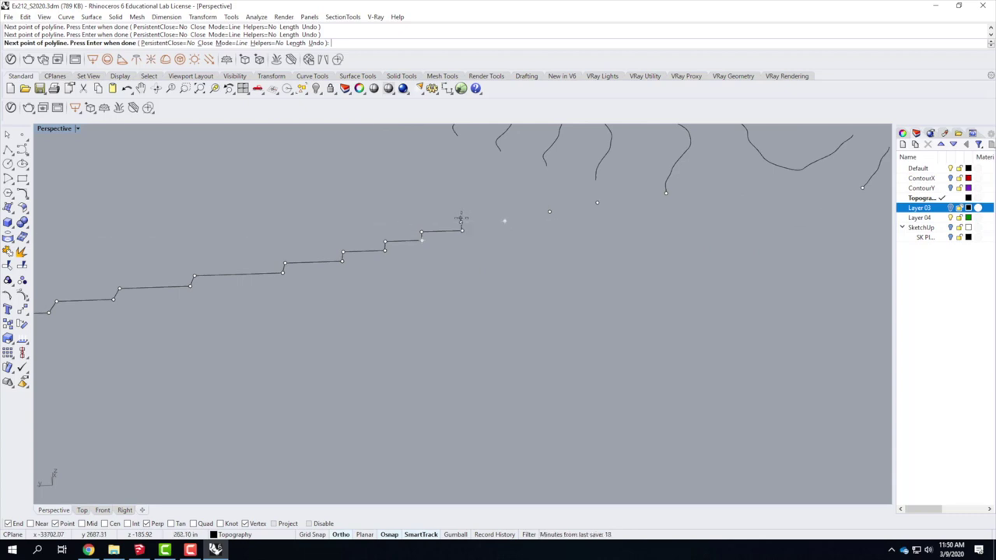
click(505, 221)
click(503, 213)
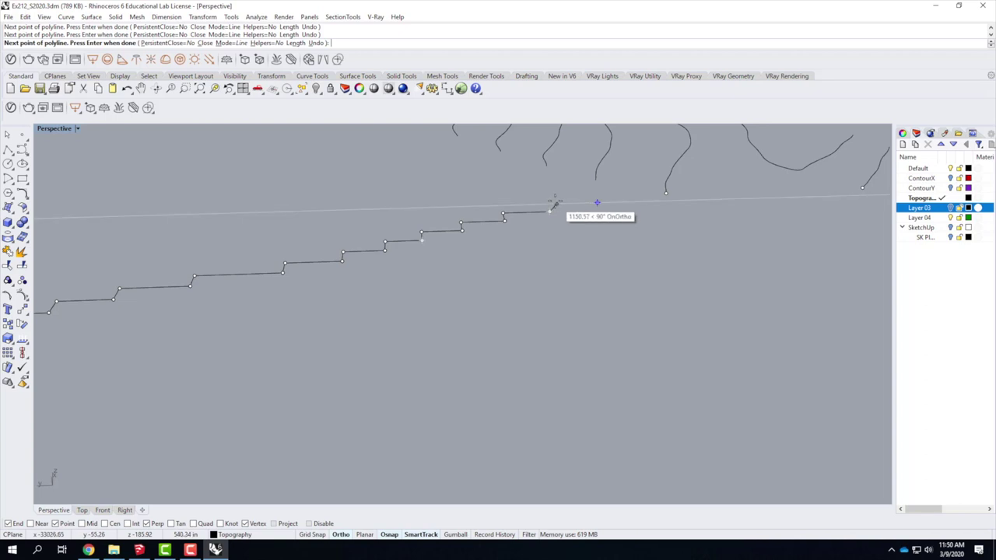
click(548, 210)
click(548, 205)
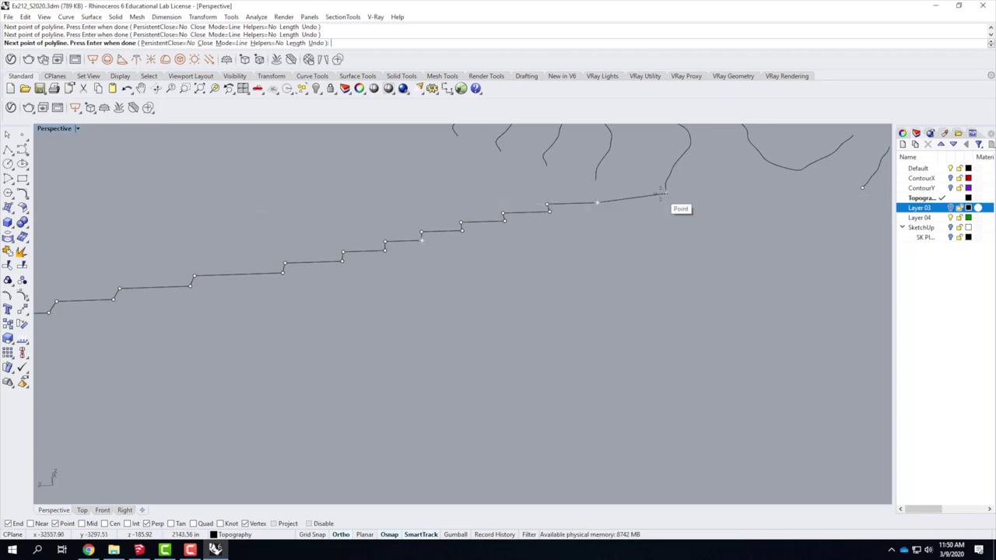
click(596, 202)
click(594, 196)
click(666, 192)
Step: Add a 39.063' riser, carry the polyline across the wide gap to the last two points, and finish it
scroll(586, 317, down, 5)
scroll(509, 326, up, 3)
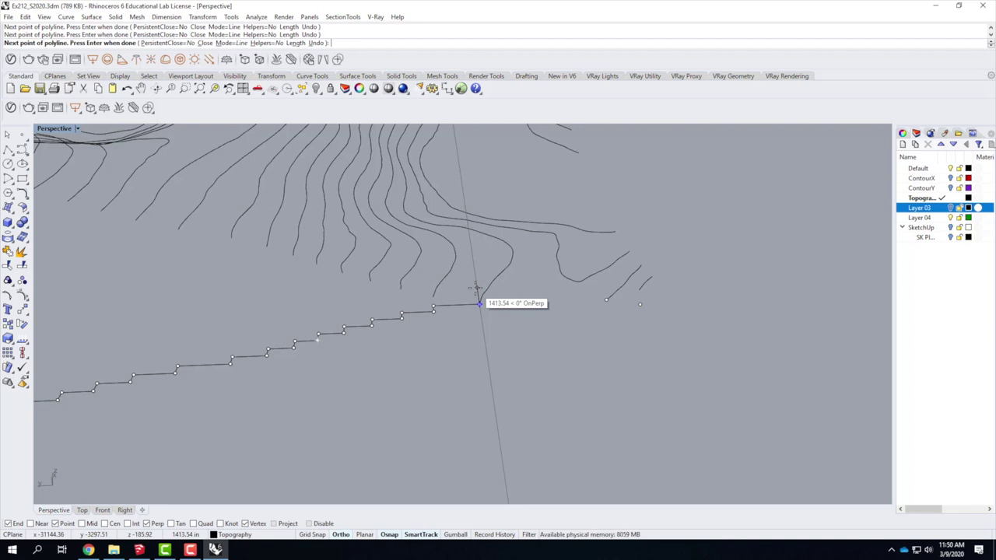
text(39.063)
key(Return)
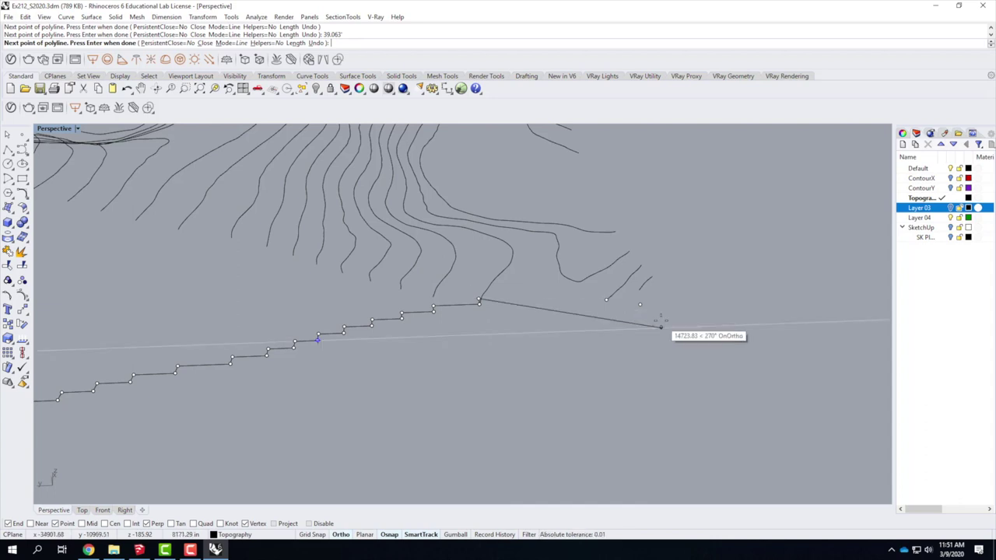
click(606, 297)
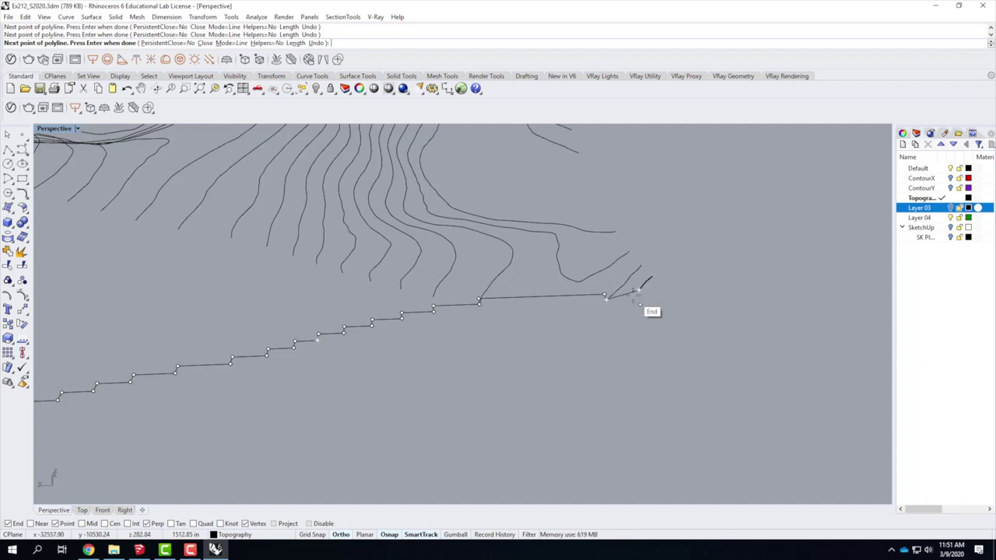
scroll(638, 297, up, 5)
scroll(634, 299, down, 2)
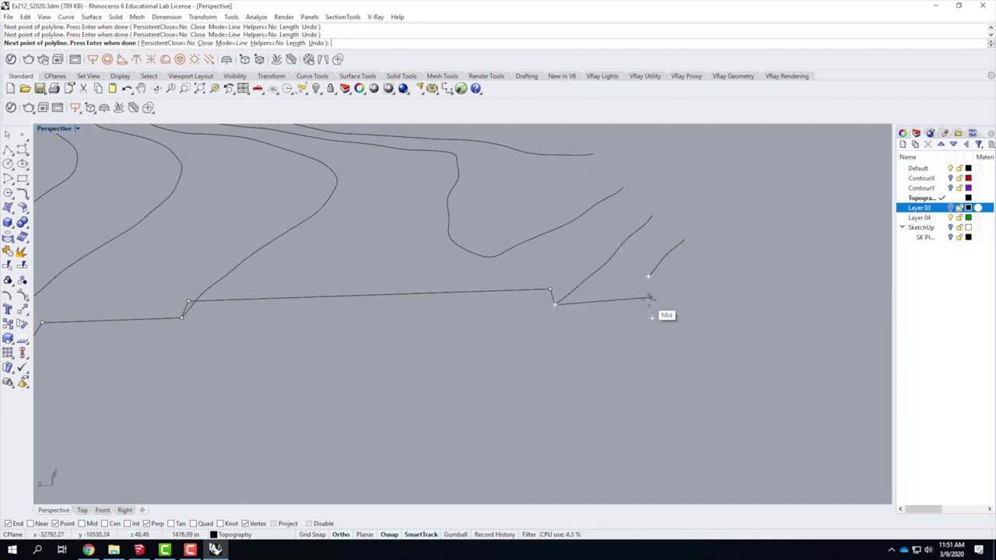
click(645, 302)
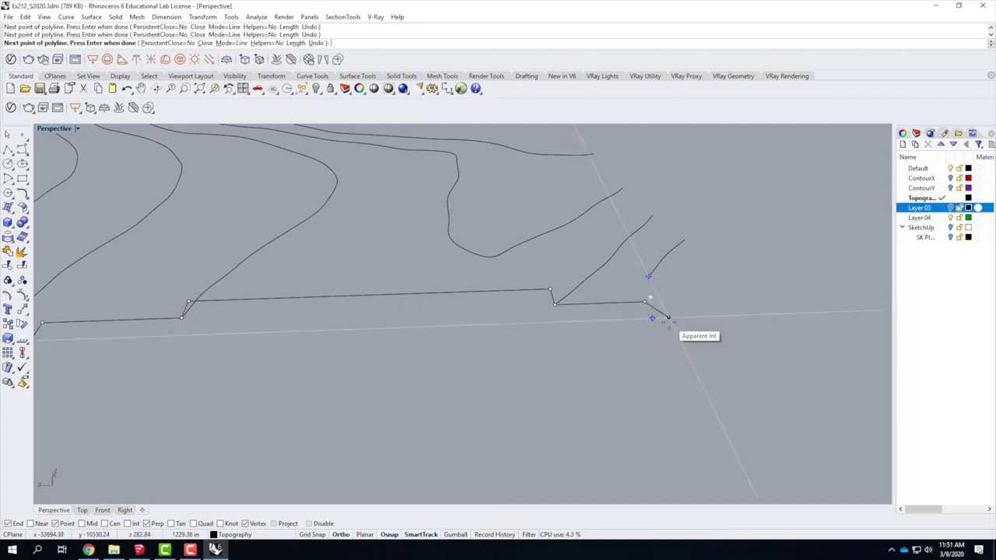
key(Return)
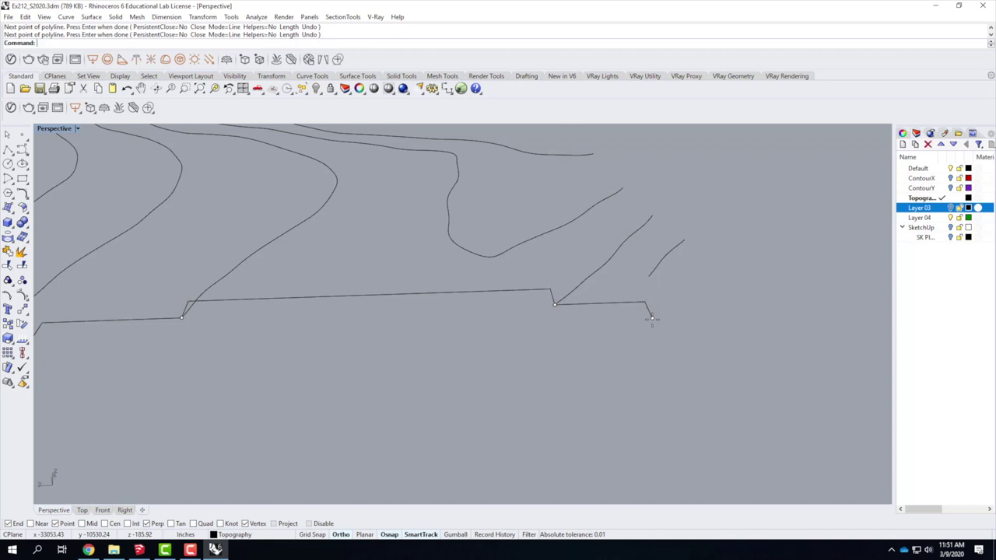
Step: Select the finished stepped polyline and show it close up in the Top view of the four-view layout
scroll(697, 264, down, 5)
click(643, 275)
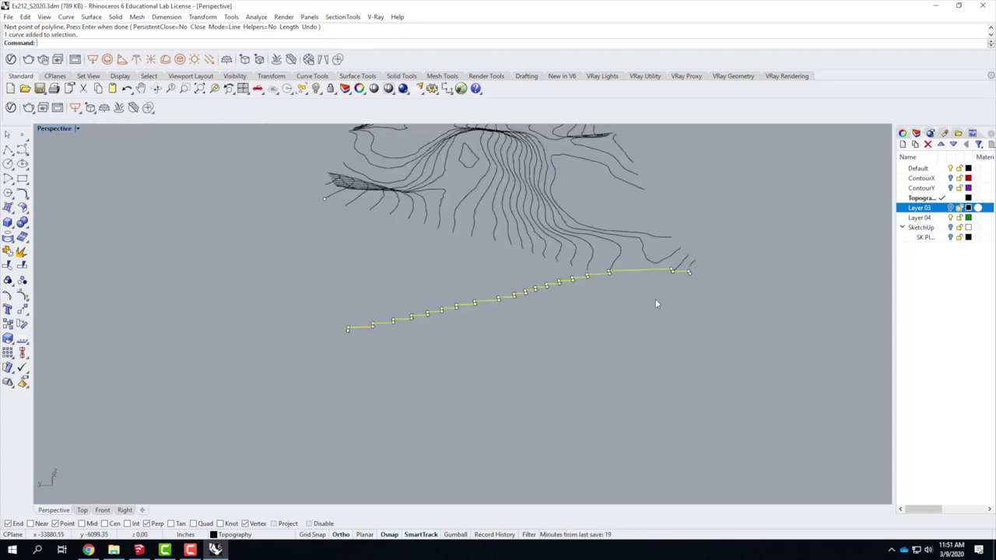
double_click(54, 130)
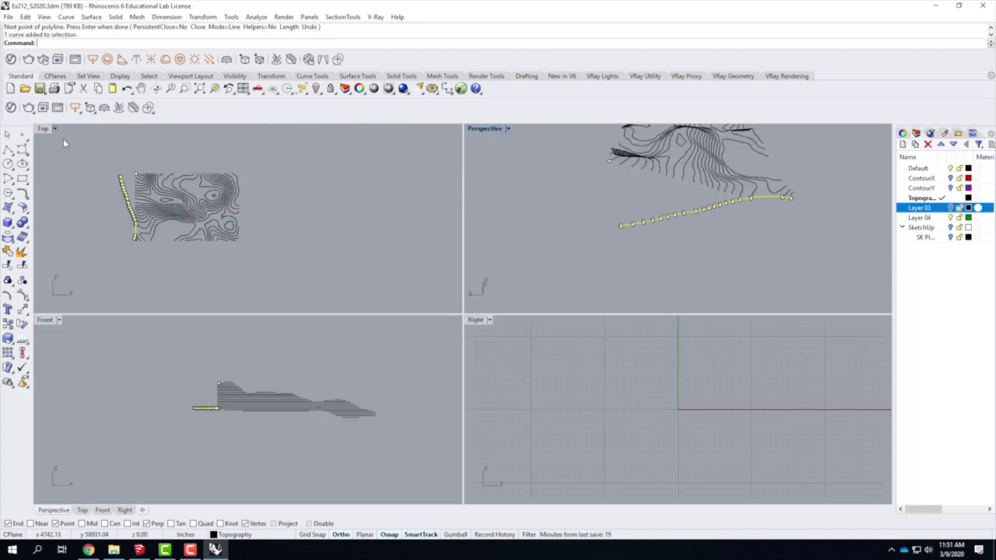
scroll(111, 197, up, 8)
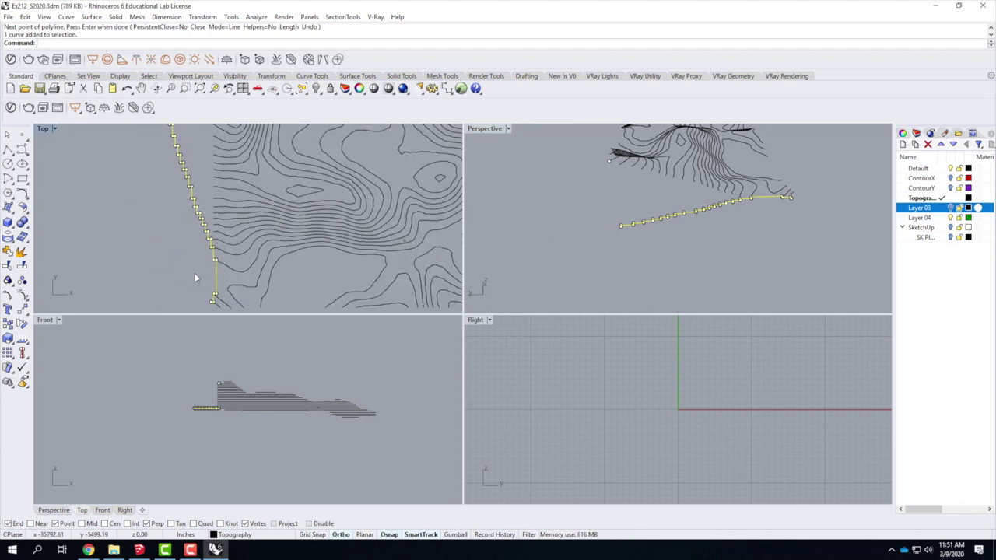
Step: Look over the stepped polyline along the contour edge in the Top view and show the Perspective view on its own
scroll(275, 174, down, 3)
scroll(247, 245, up, 2)
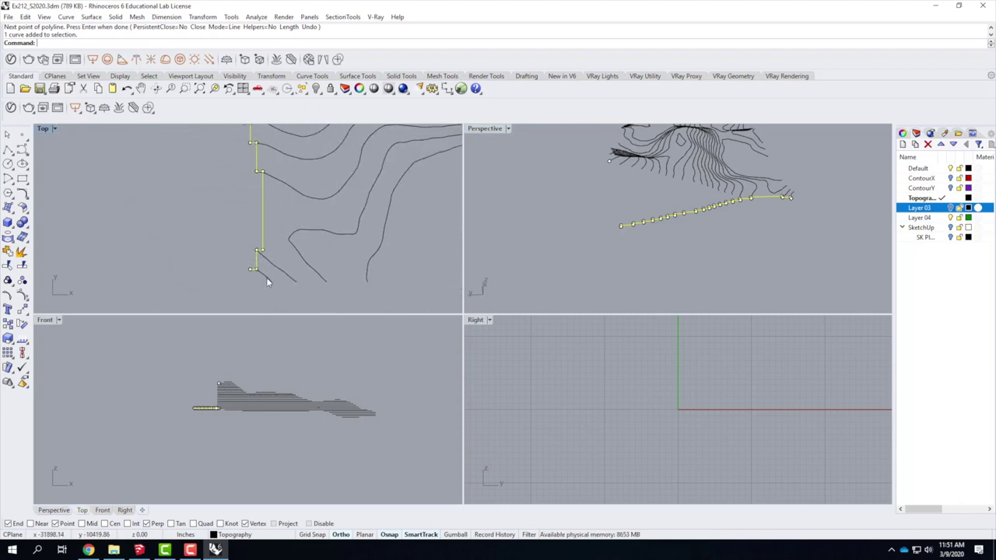
scroll(266, 277, down, 2)
scroll(247, 239, down, 2)
scroll(228, 183, up, 3)
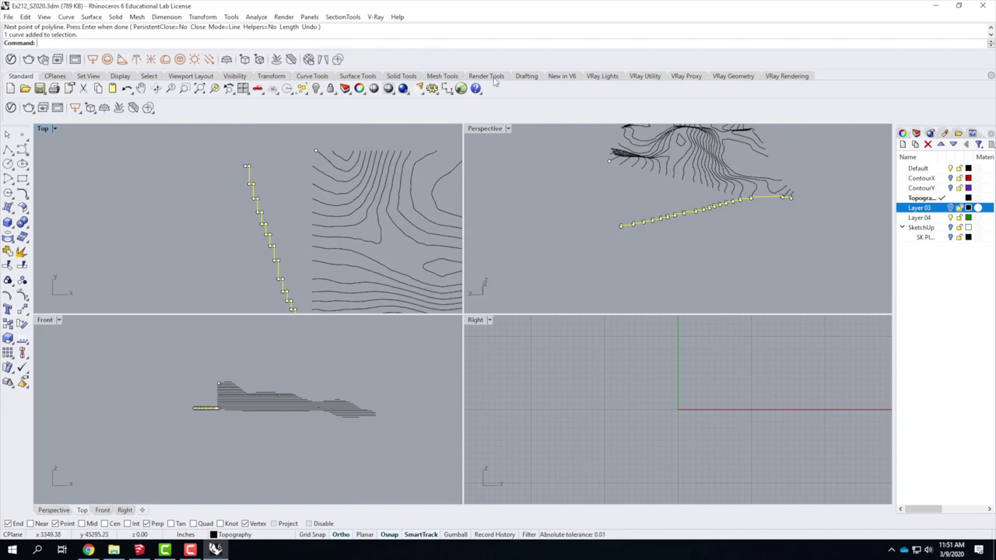
click(491, 135)
double_click(490, 130)
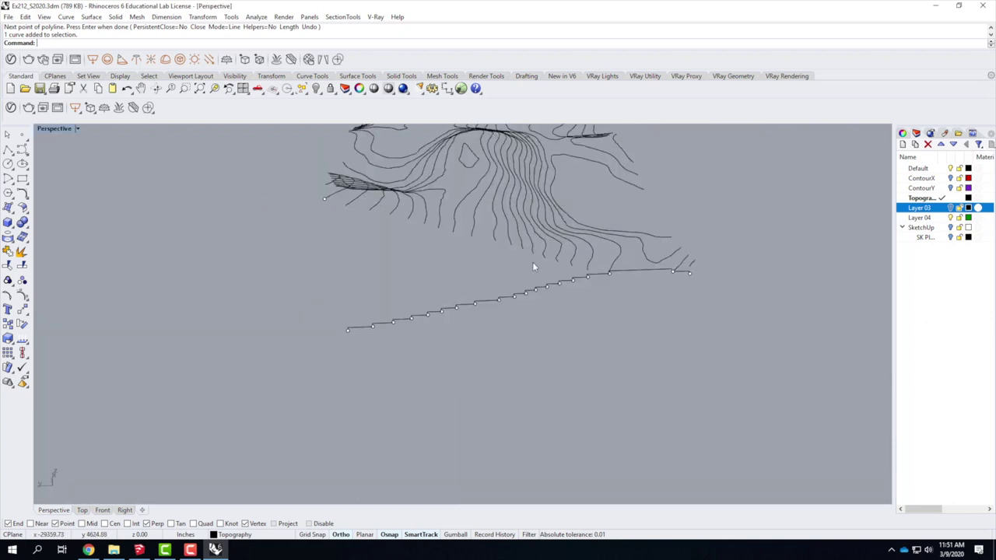
Step: Rotate the stepped polyline and its points upright with Rotate3D, using the polyline's long straight segment as the rotation axis
right_drag(636, 289, 608, 290)
drag(315, 290, 591, 349)
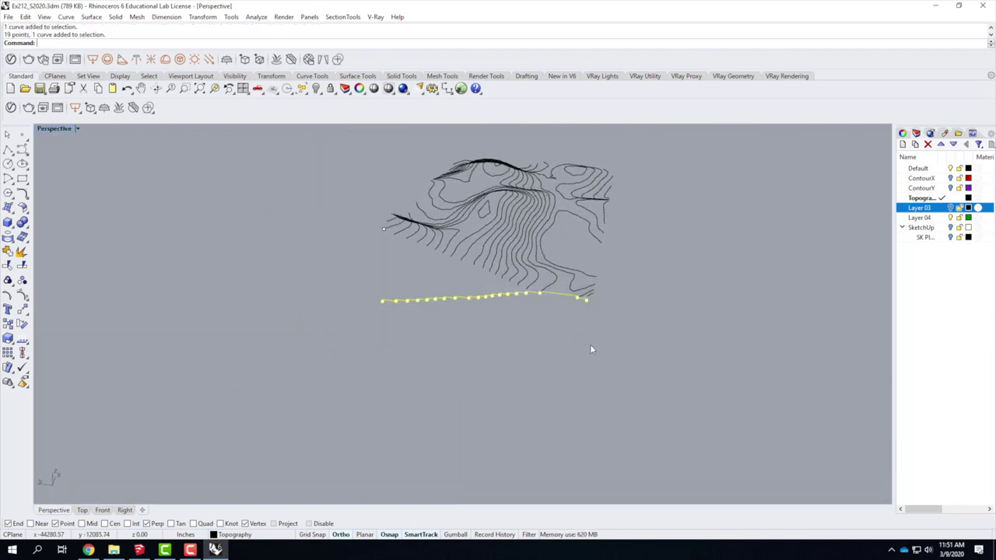
key(Return)
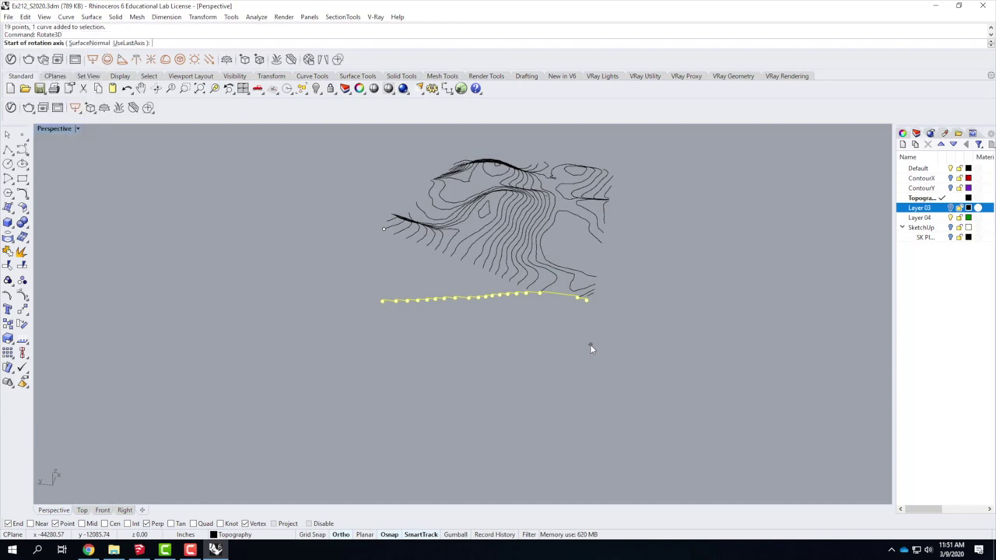
scroll(579, 307, up, 5)
click(577, 280)
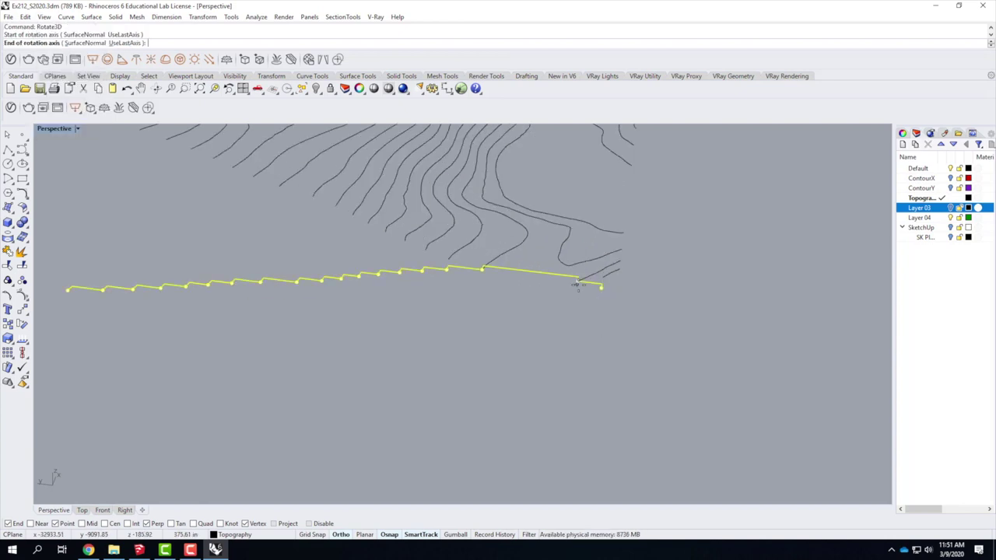
click(482, 270)
scroll(537, 367, down, 5)
scroll(265, 335, down, 5)
click(188, 321)
click(259, 141)
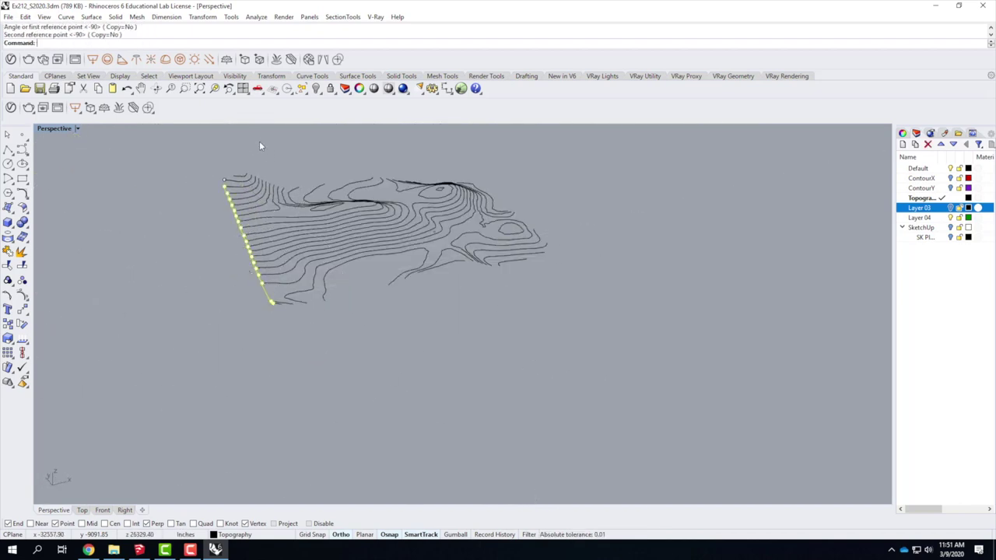
Step: Examine how the upright stepped profile meets the contour ends, viewing it from several sides
click(191, 227)
scroll(194, 233, up, 3)
right_drag(212, 270, 313, 251)
right_drag(456, 254, 444, 269)
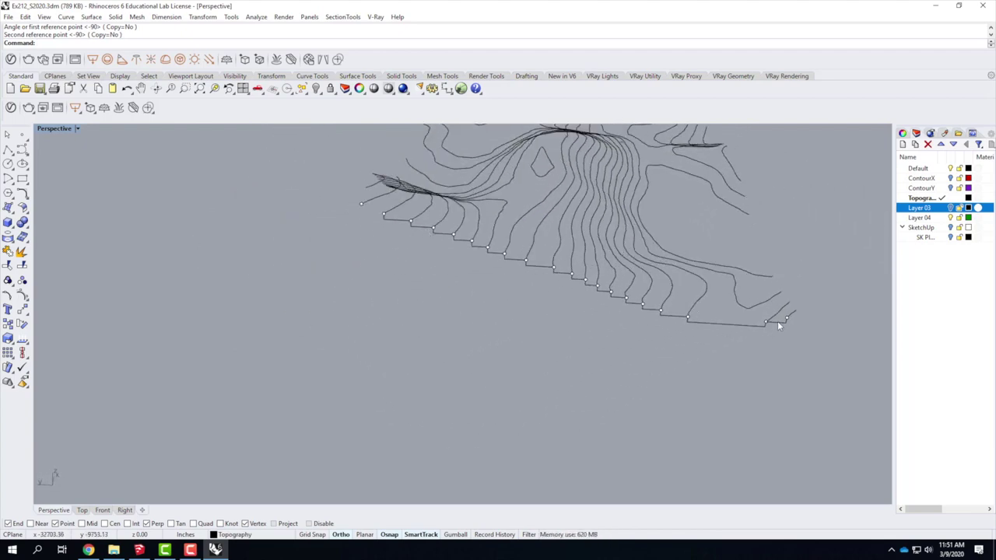
right_drag(794, 316, 328, 262)
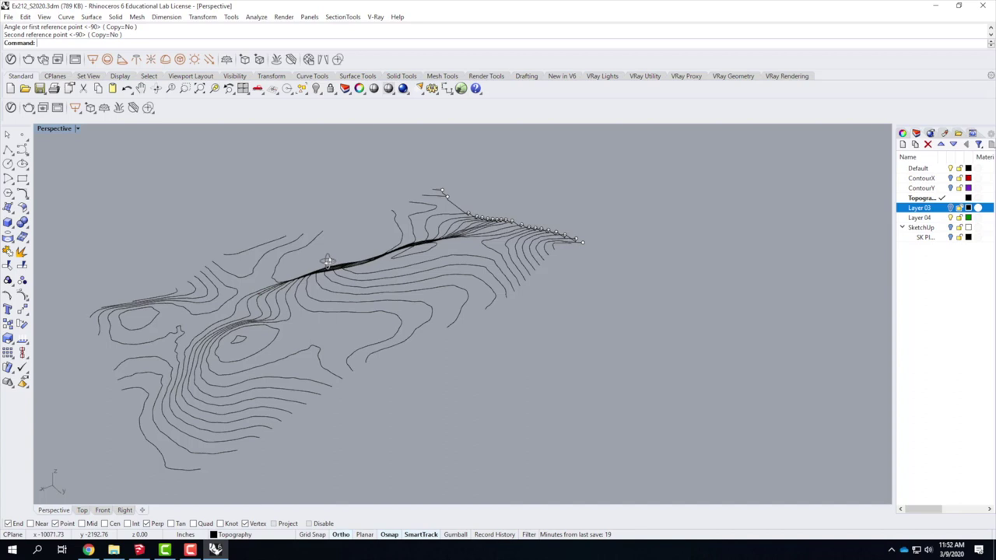
scroll(467, 312, down, 3)
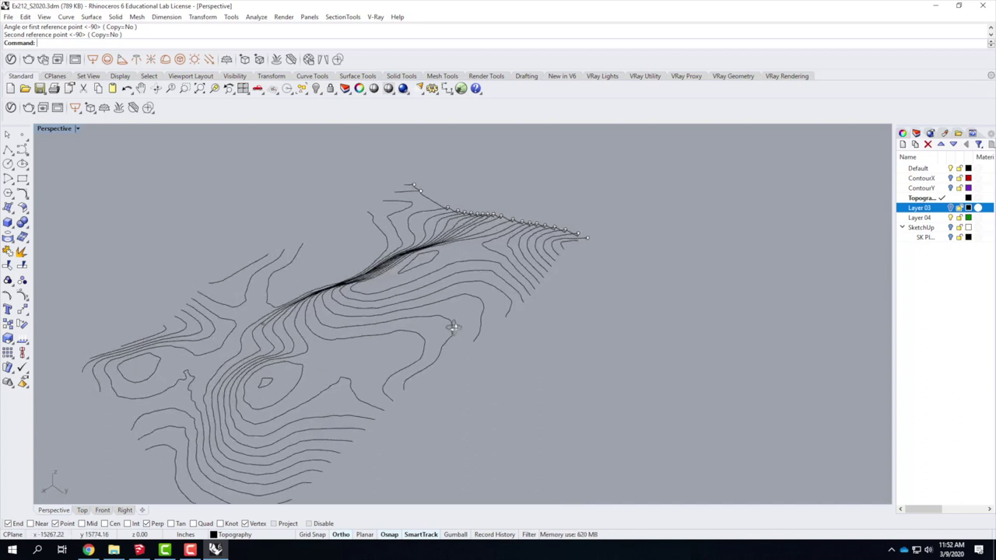
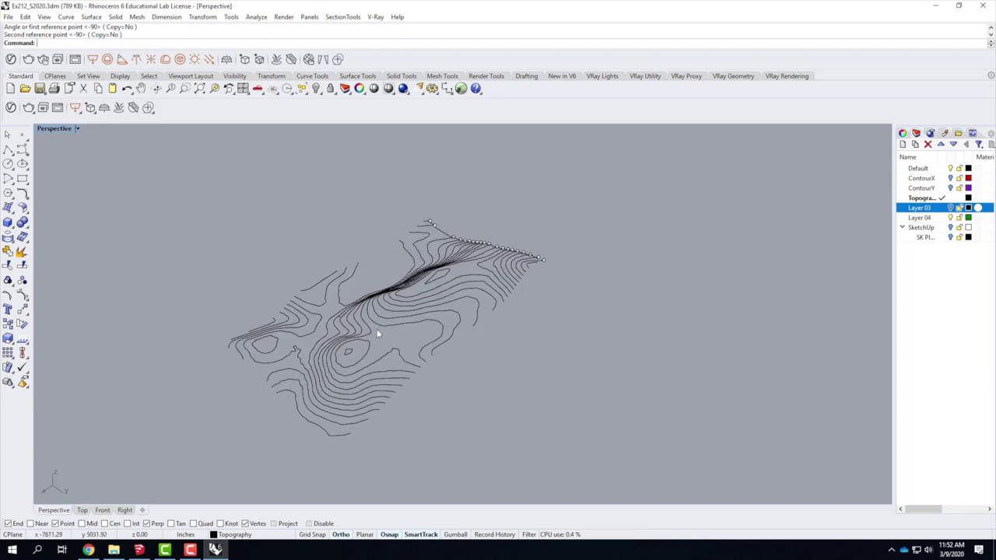
Step: Set the minor grid line spacing to 12 inches for all viewports in the grid settings
right_drag(376, 329, 456, 282)
scroll(460, 407, up, 10)
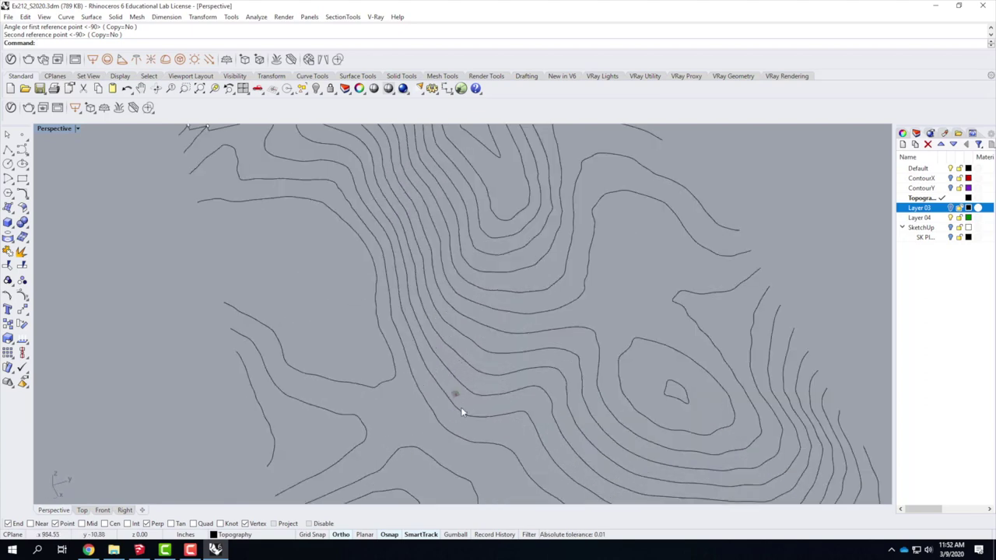
scroll(432, 350, down, 5)
scroll(417, 313, up, 4)
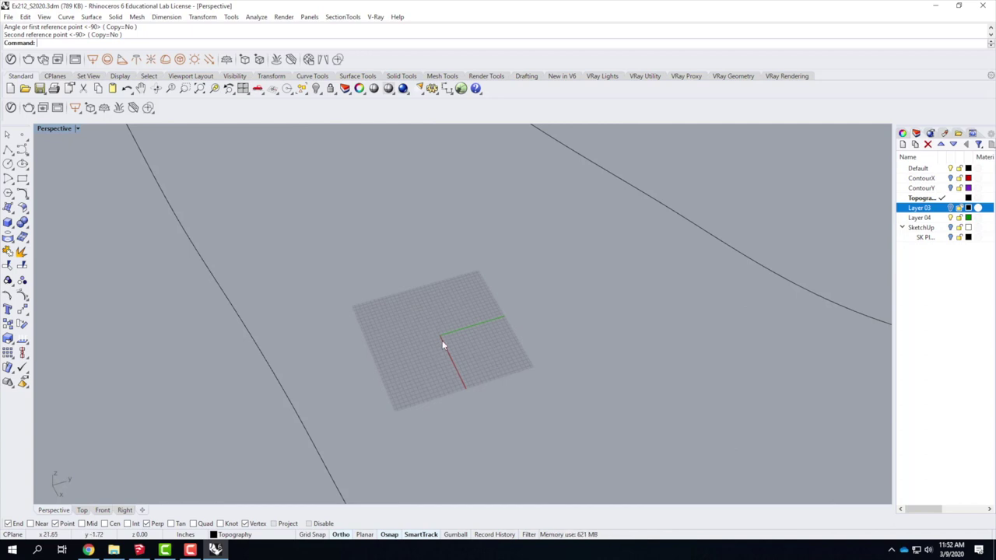
scroll(432, 319, down, 5)
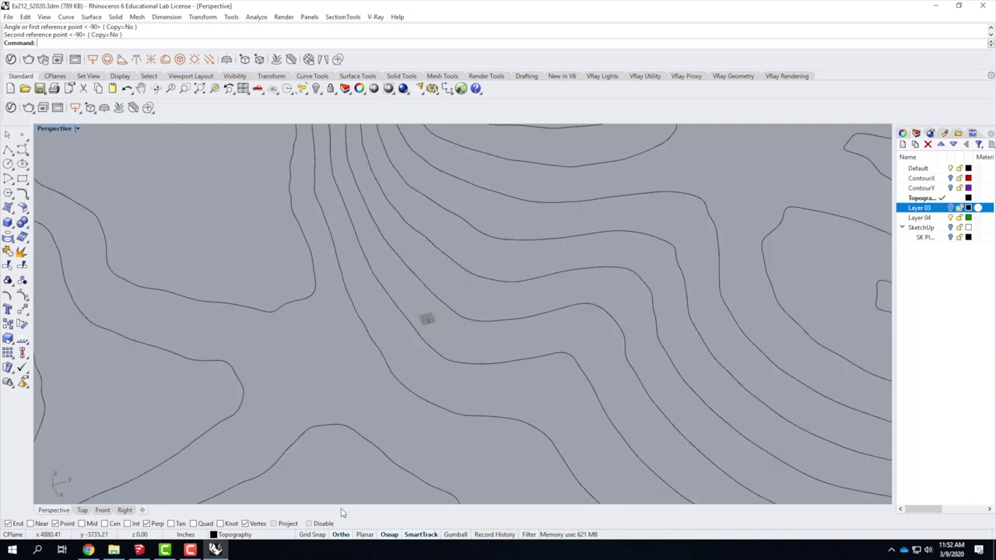
right_click(313, 535)
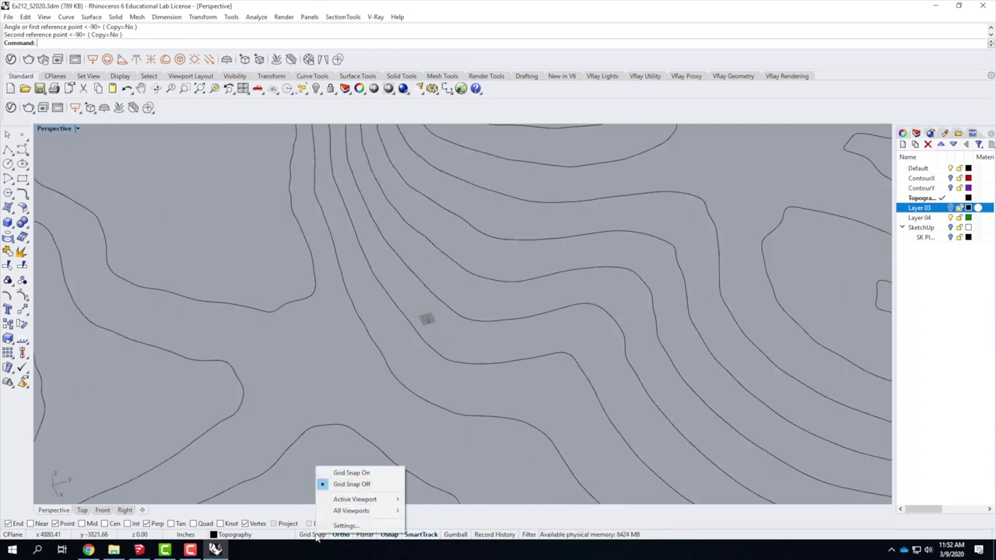
click(345, 526)
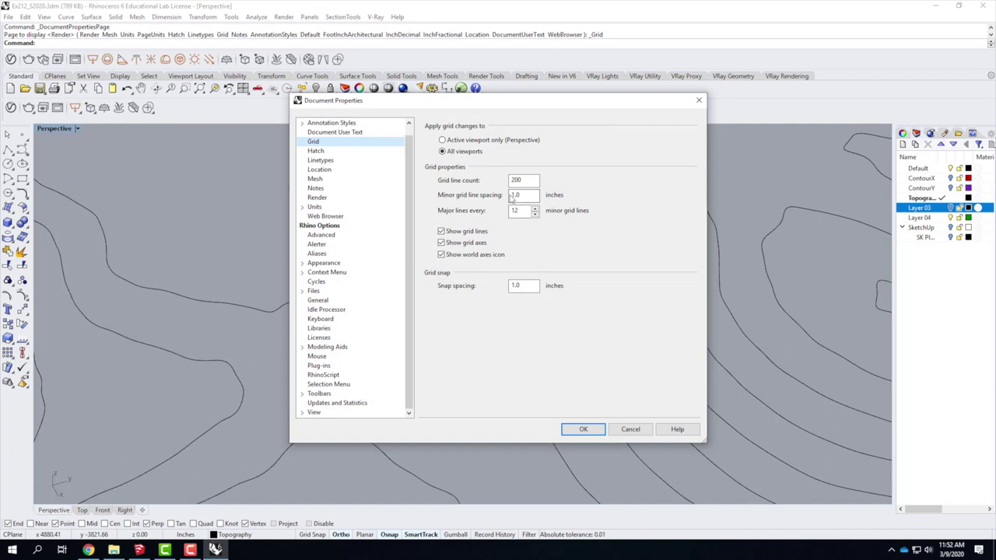
double_click(526, 194)
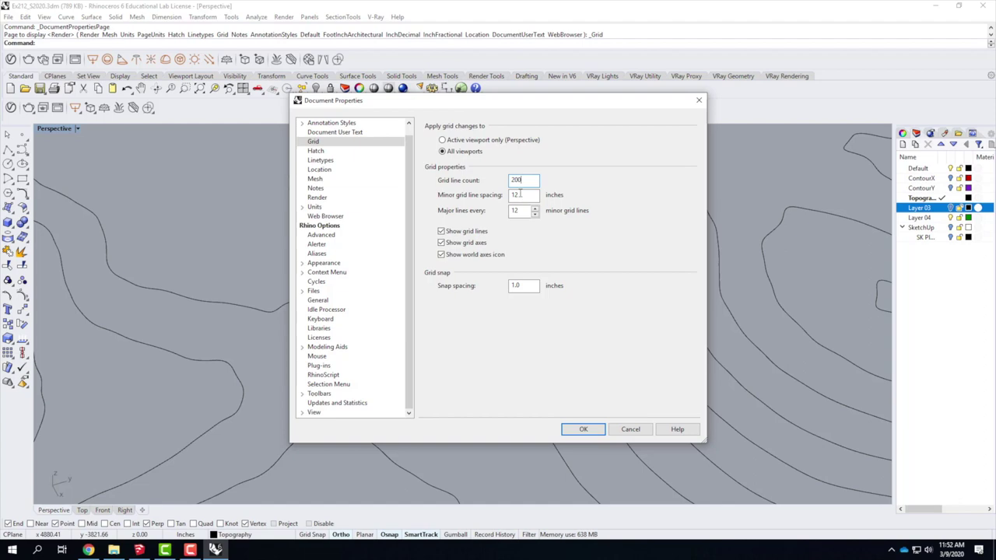
click(586, 432)
Step: Raise the grid line count to 2000 for all viewports and check the enlarged grid against the contours
scroll(462, 384, down, 5)
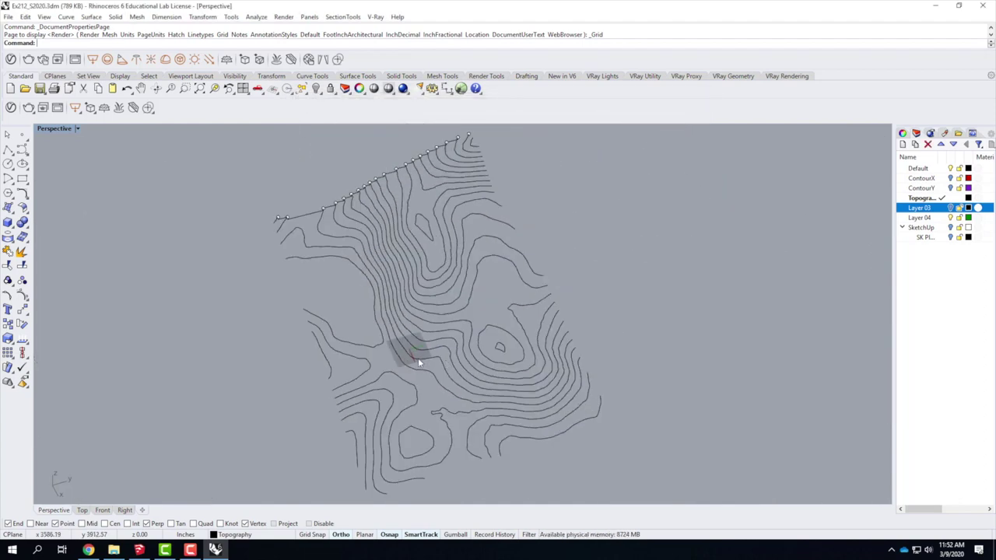
scroll(413, 357, up, 5)
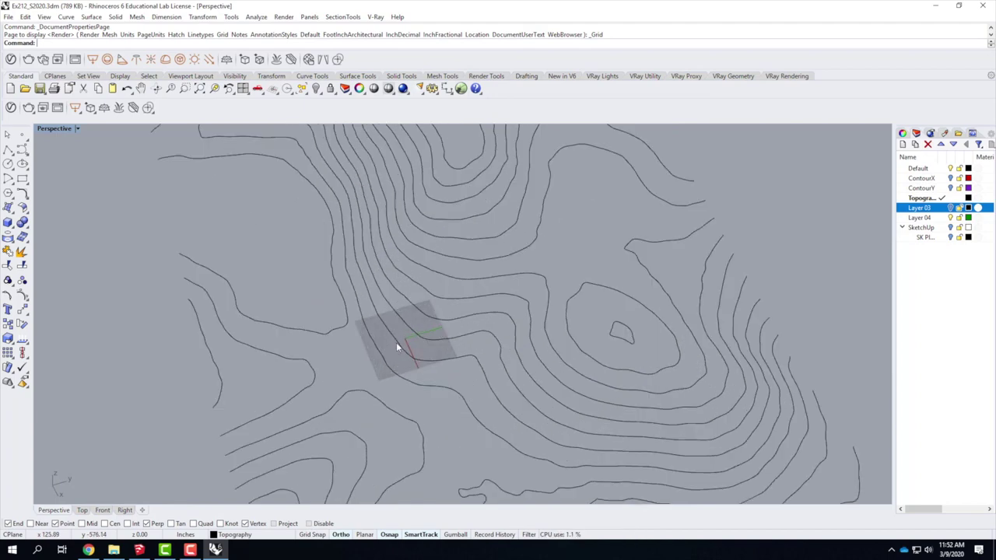
right_click(315, 535)
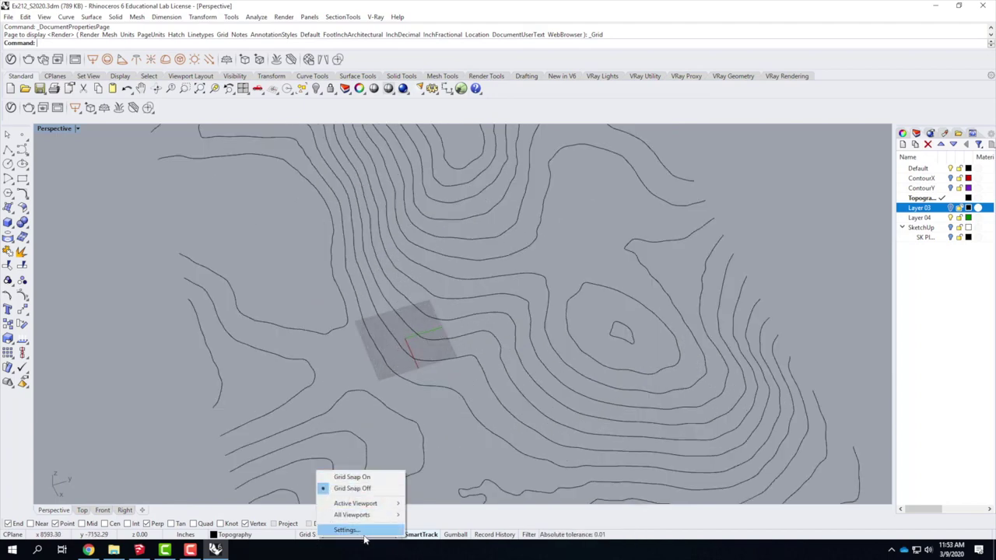
click(364, 532)
click(534, 179)
text(000)
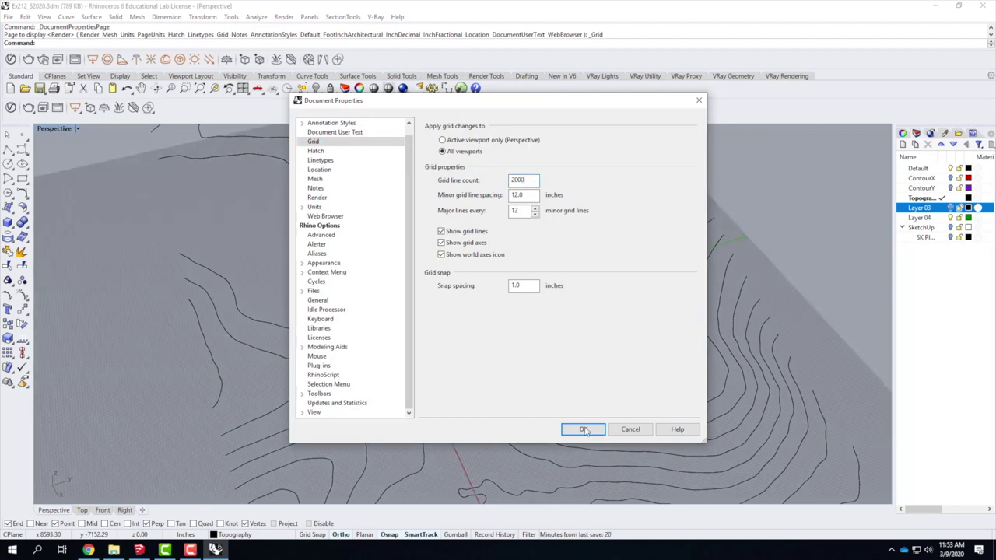
click(584, 430)
scroll(446, 263, down, 5)
right_drag(446, 263, 454, 346)
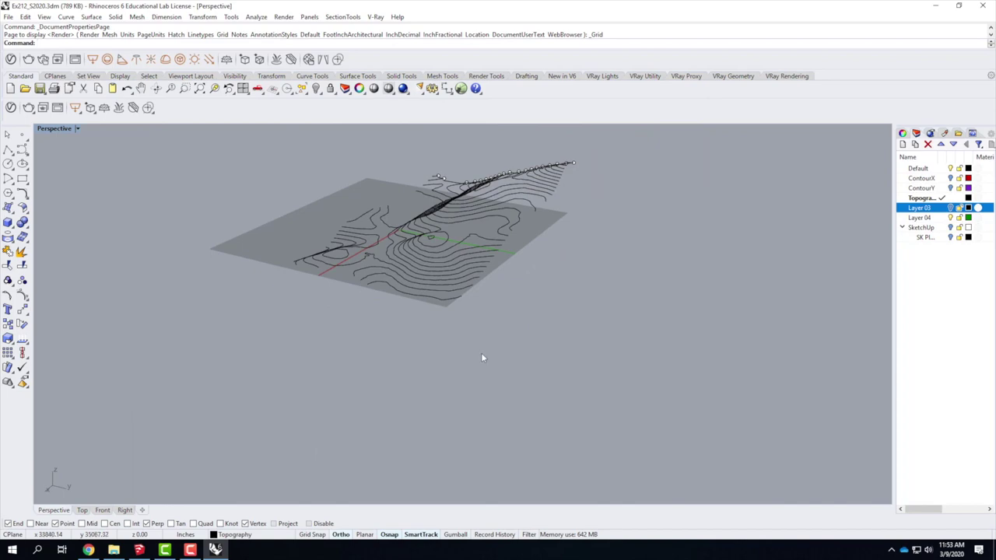
right_drag(427, 216, 312, 304)
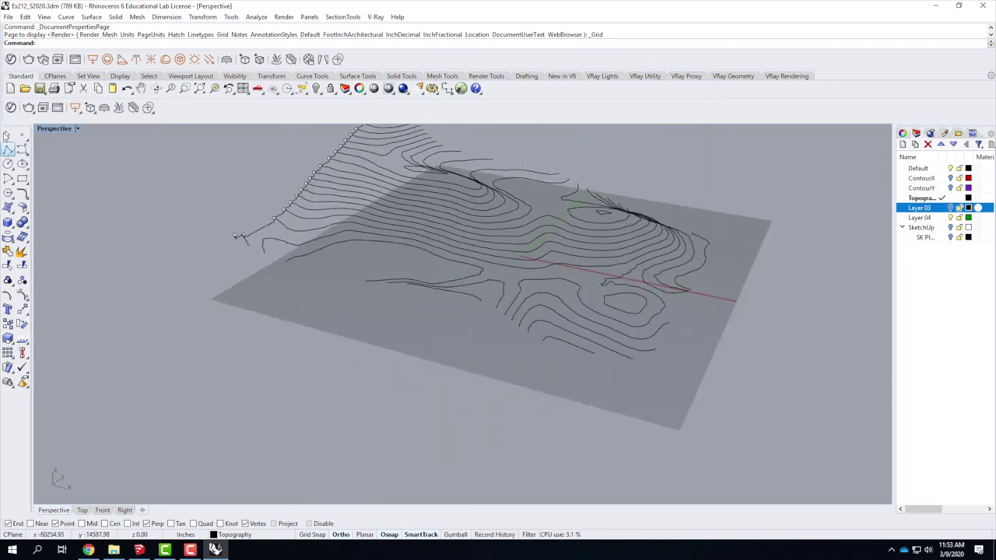
Step: Draw a trial six-point open polyline on the construction plane in front of the contours, and delete it
click(8, 148)
click(187, 423)
click(341, 310)
click(478, 345)
click(382, 448)
click(304, 422)
click(375, 358)
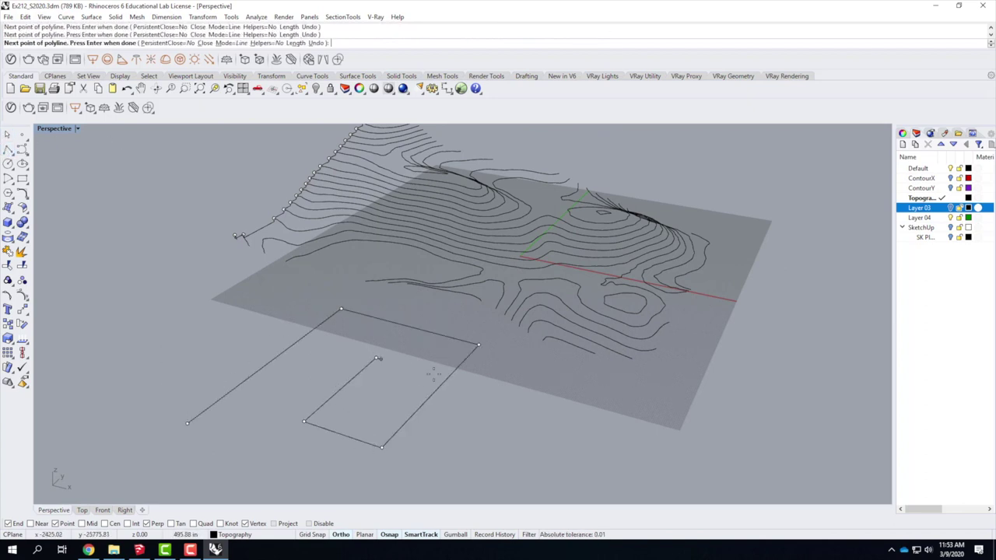
key(Return)
right_drag(469, 407, 490, 406)
click(417, 425)
key(Delete)
Step: Set a vertical 3-point construction plane in Perspective with its origin at the front contour's end, X along the site edge and Y pointing up
right_drag(417, 420, 380, 384)
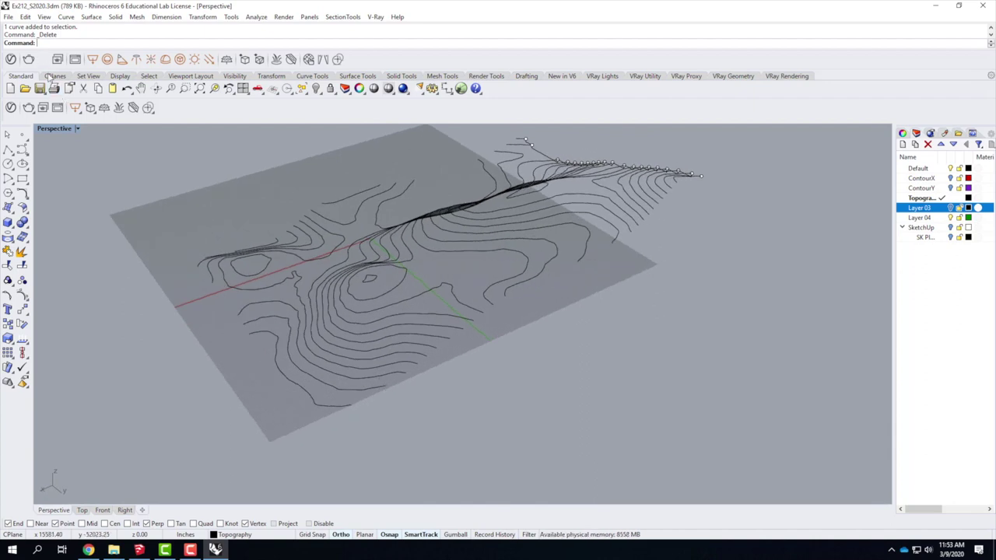
click(79, 128)
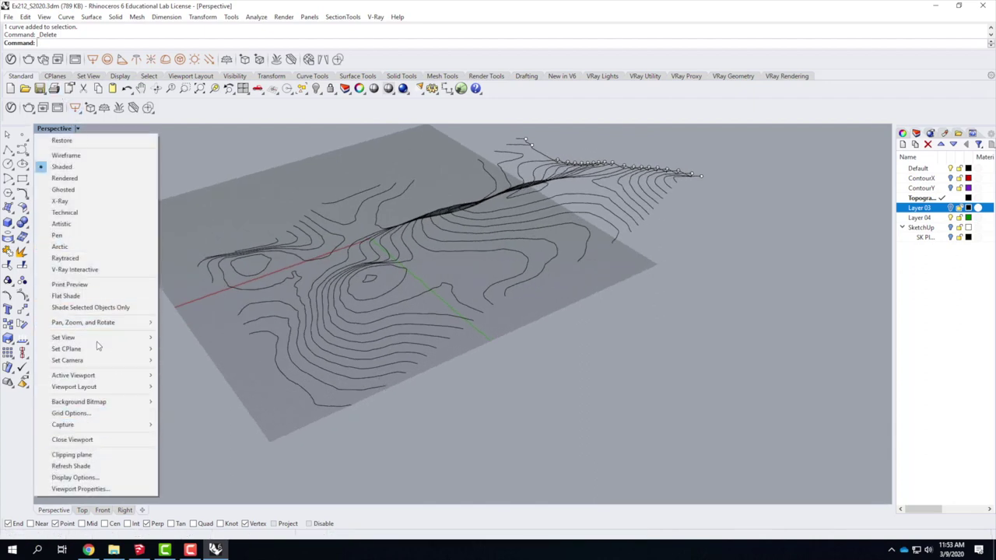
mouse_move(96, 354)
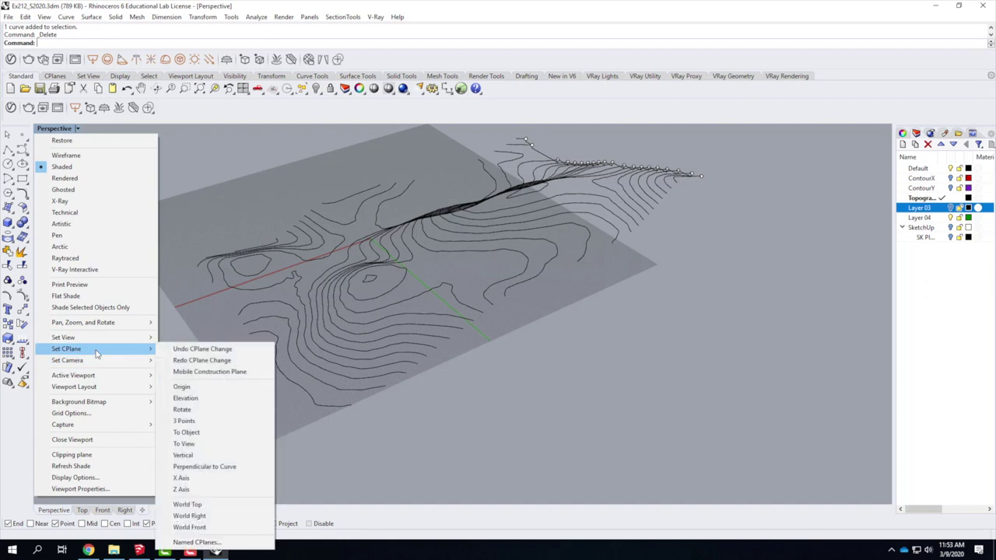
click(214, 422)
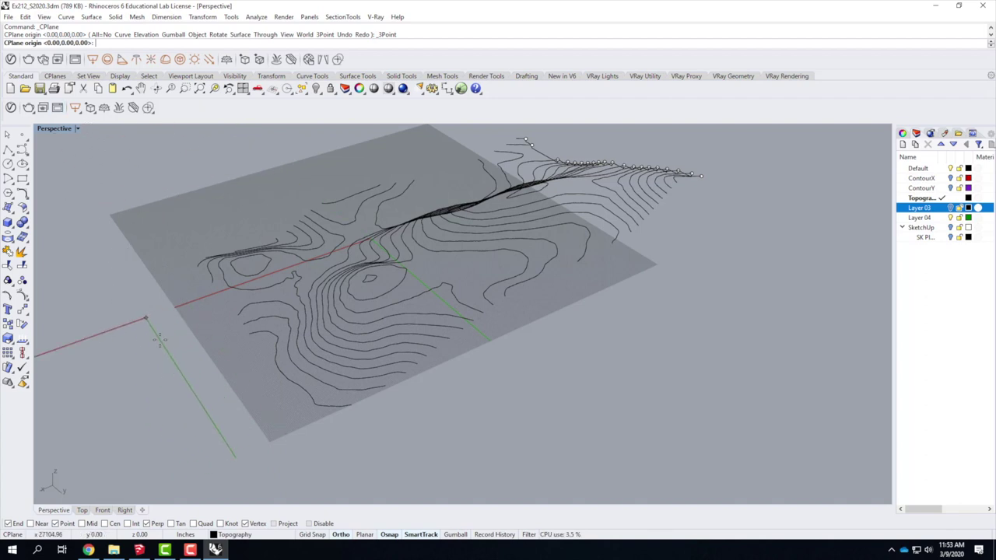
scroll(347, 417, up, 2)
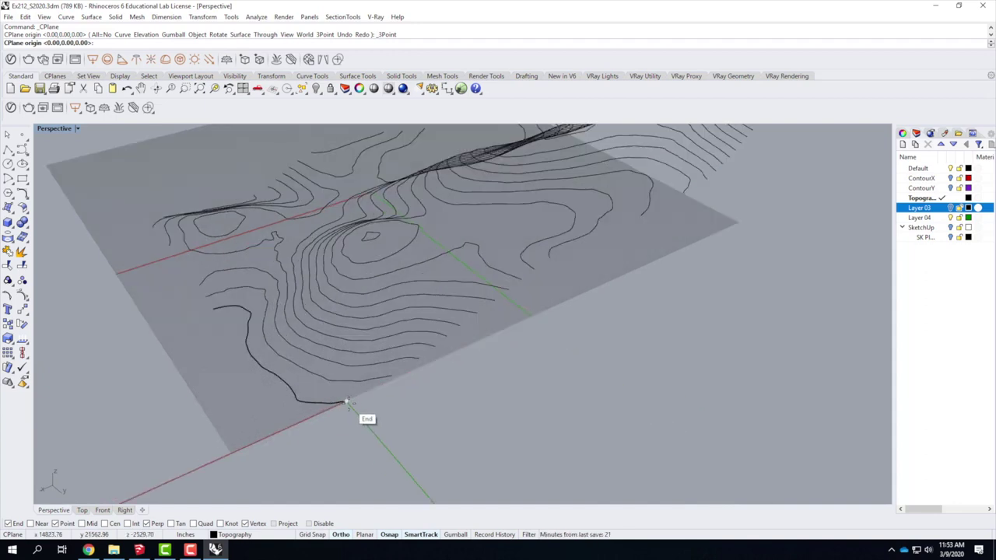
click(347, 403)
scroll(389, 397, down, 4)
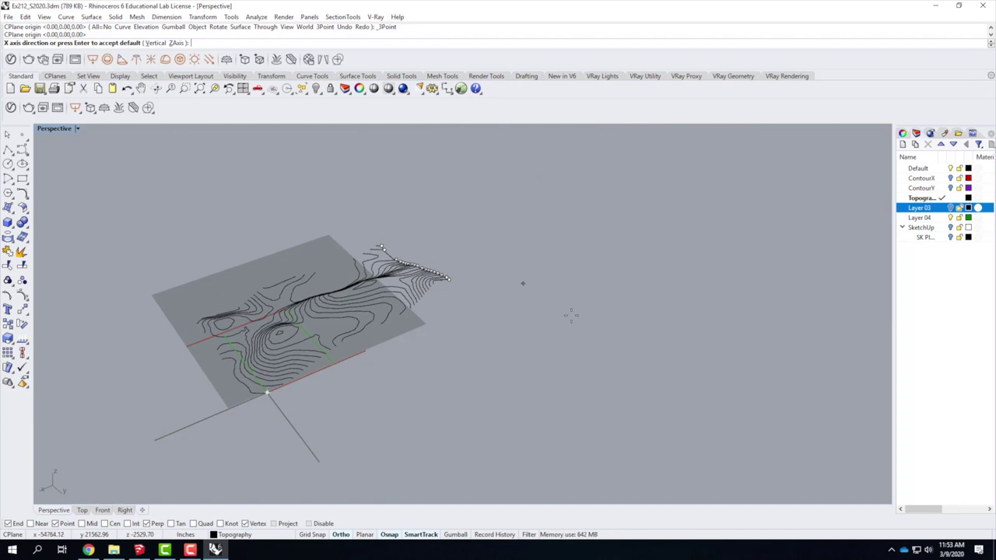
click(551, 271)
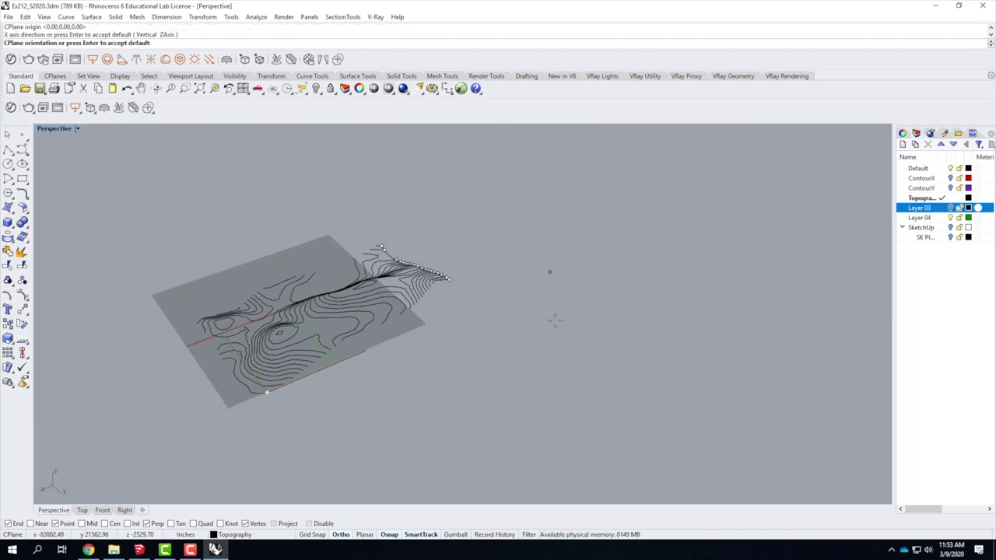
double_click(58, 128)
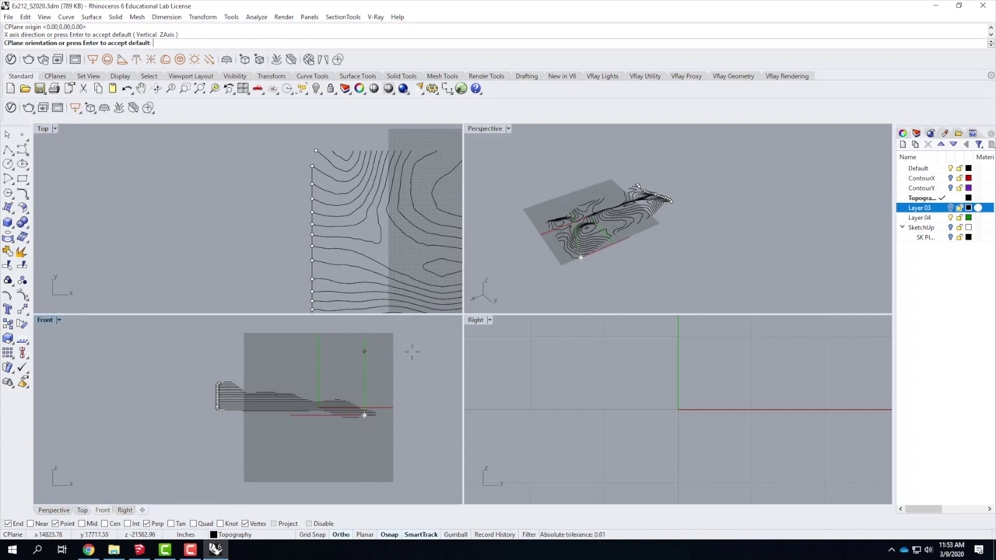
click(413, 353)
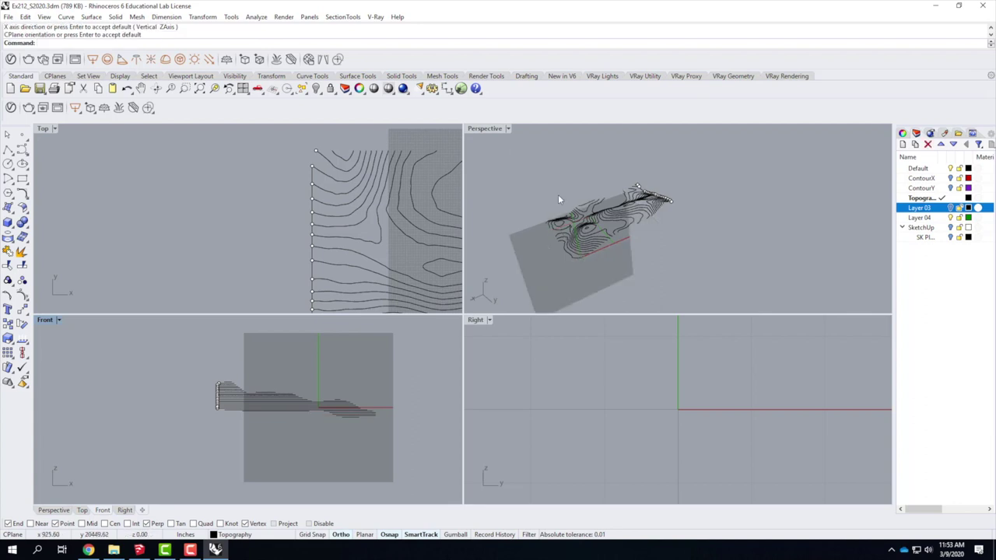
Step: Draw a trial seven-point open polyline on the vertical construction plane in the maximized Perspective view, and delete it
double_click(482, 129)
right_drag(483, 374, 531, 334)
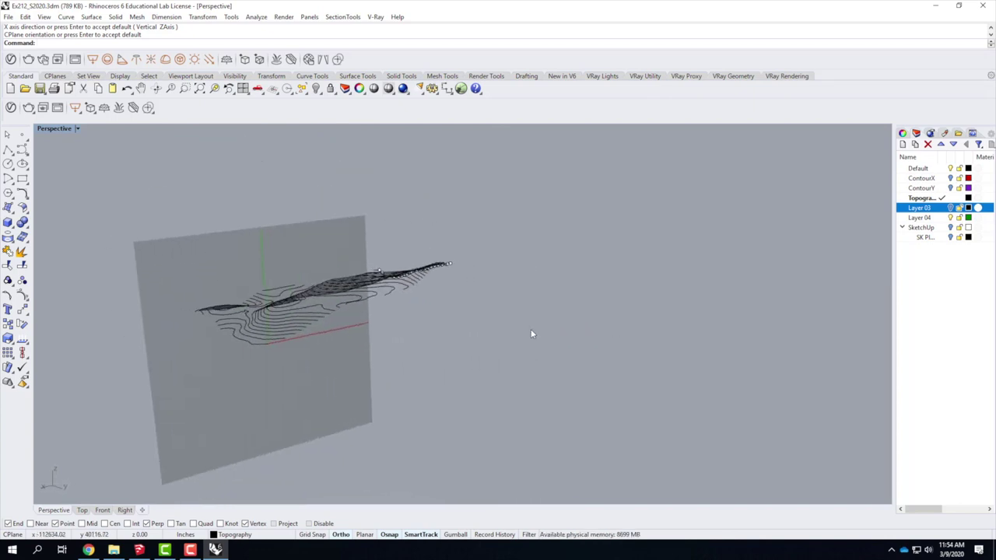
click(9, 148)
click(189, 415)
click(184, 370)
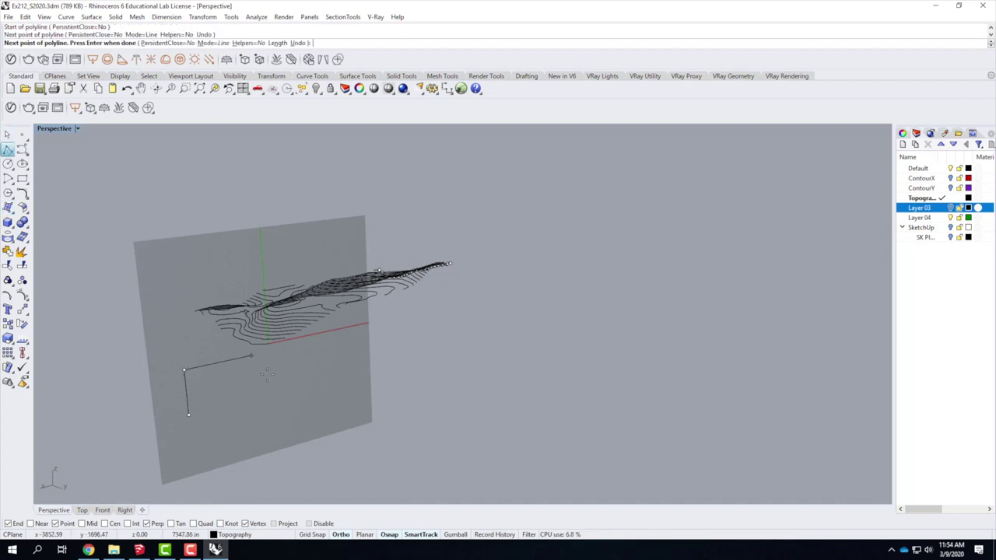
click(265, 353)
click(271, 428)
click(214, 444)
click(209, 379)
click(253, 370)
key(Return)
mouse_move(230, 392)
right_down()
mouse_move(333, 383)
mouse_move(238, 382)
right_up()
click(238, 381)
key(Delete)
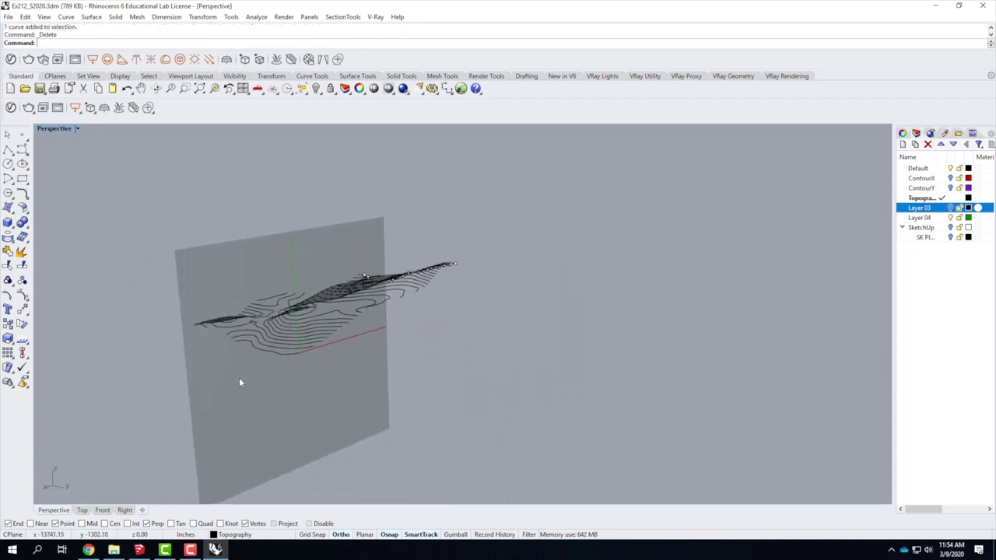
Step: Start a polyline at the vertical construction plane's origin and step it along the site edge up to the next two contour ends
scroll(336, 333, up, 2)
scroll(337, 337, up, 2)
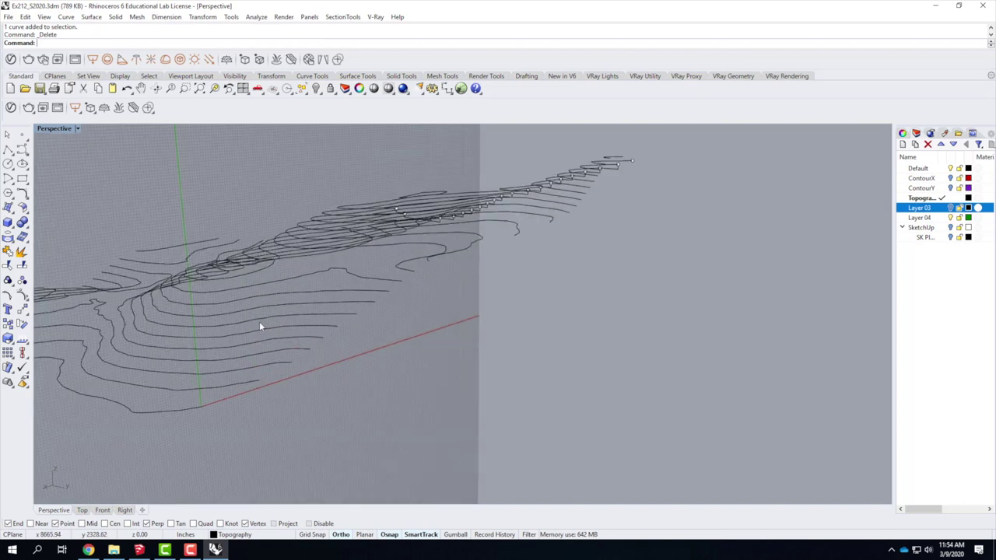
click(8, 149)
scroll(198, 397, up, 3)
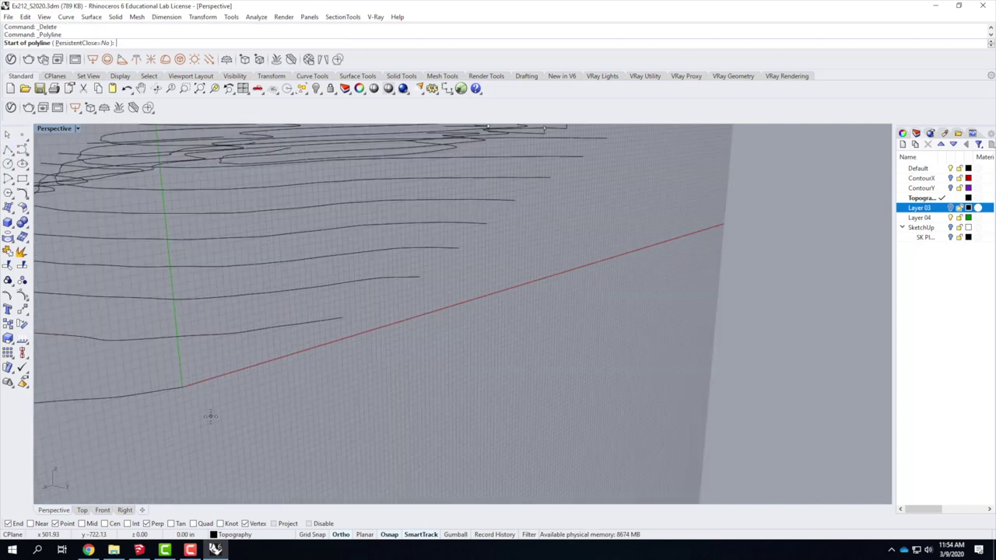
click(181, 387)
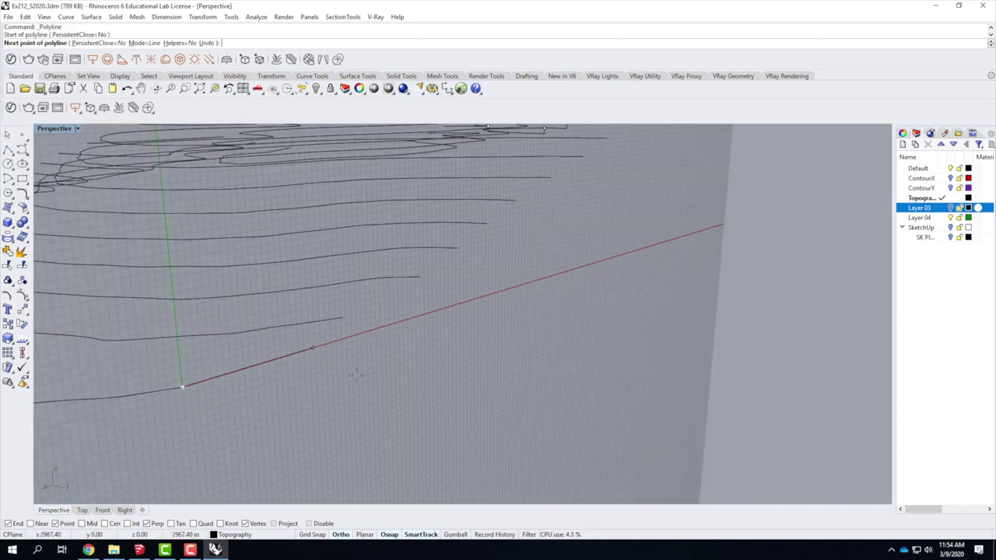
click(344, 339)
click(343, 319)
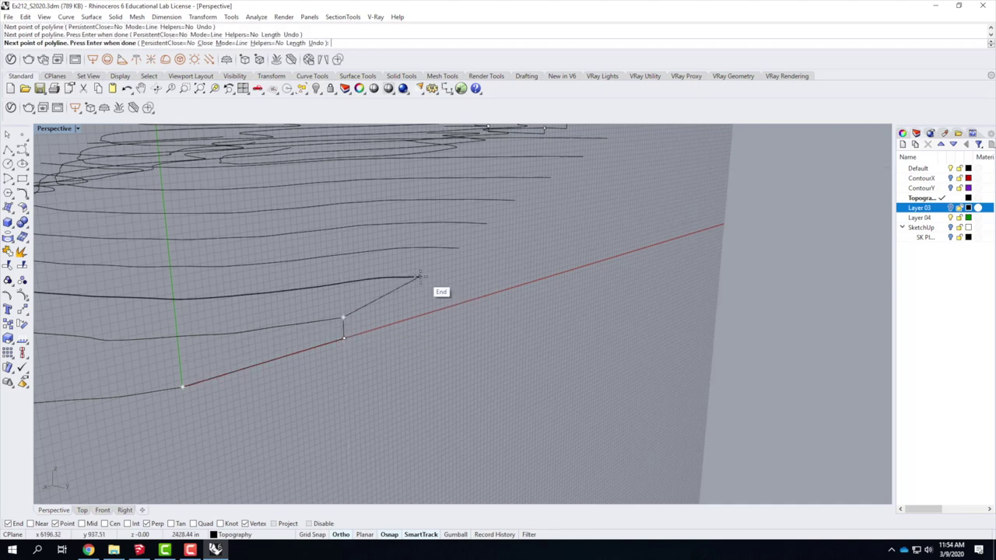
click(419, 295)
click(419, 277)
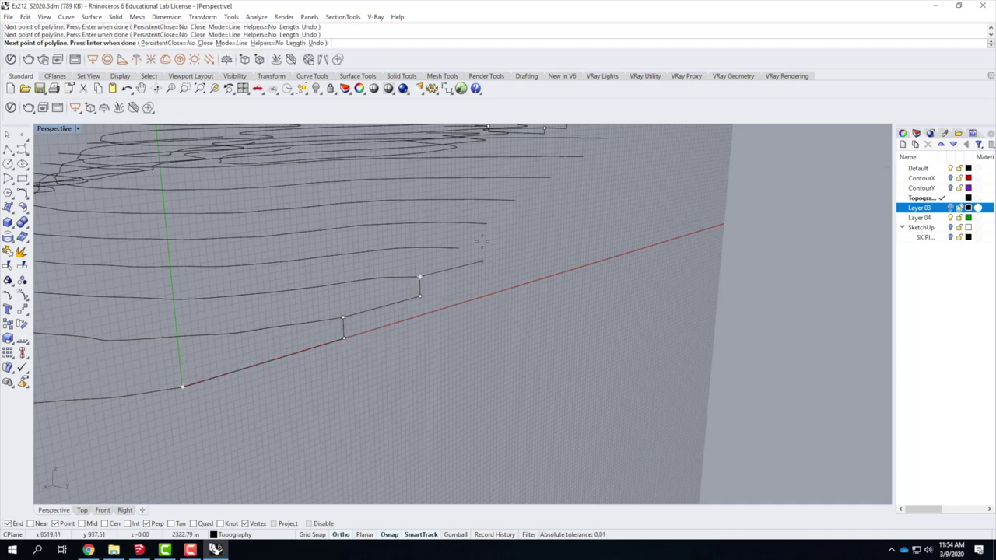
Step: Continue the stepped polyline up through the following three contour ends and finish it as an open curve
click(458, 267)
click(458, 248)
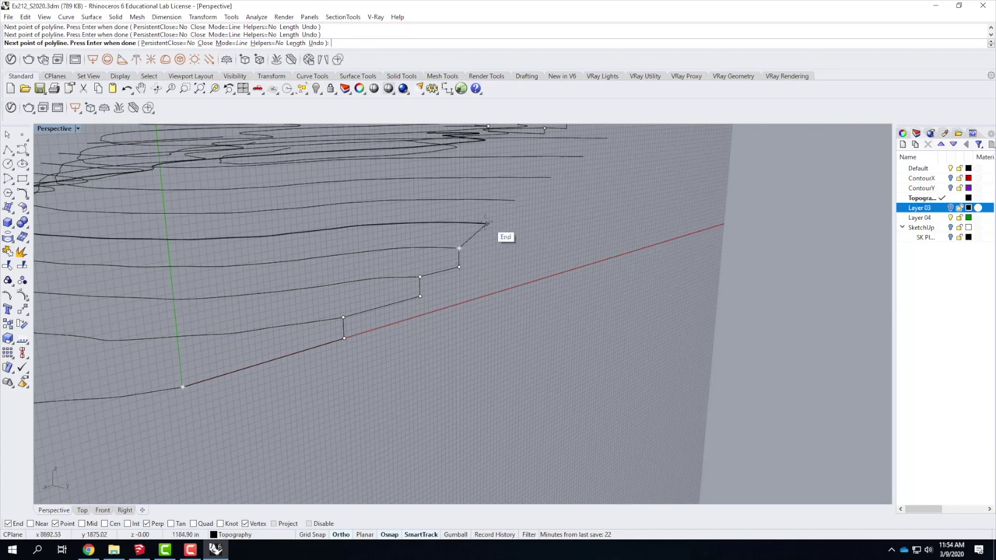
click(486, 241)
click(486, 224)
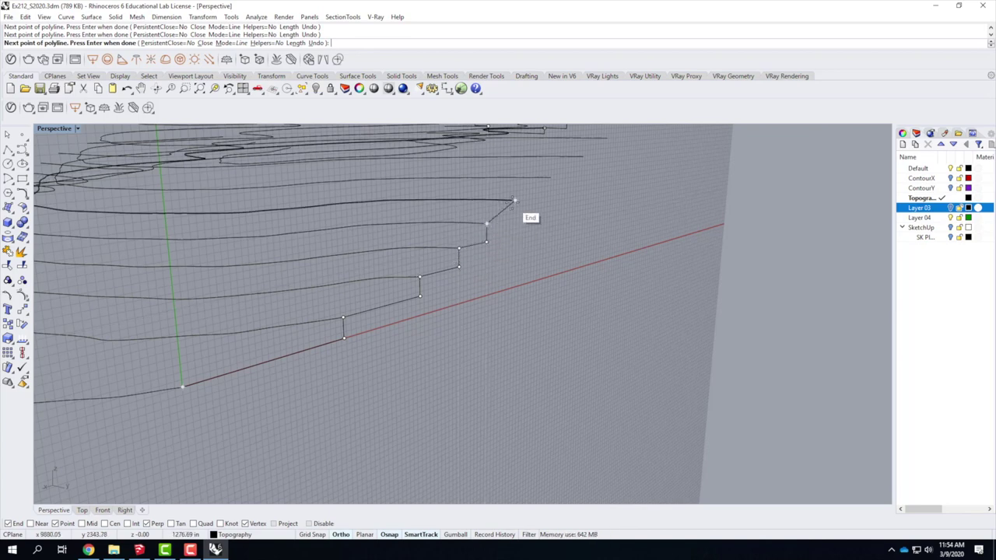
click(514, 201)
key(Return)
right_drag(515, 205, 460, 334)
scroll(512, 227, up, 3)
right_drag(573, 256, 470, 287)
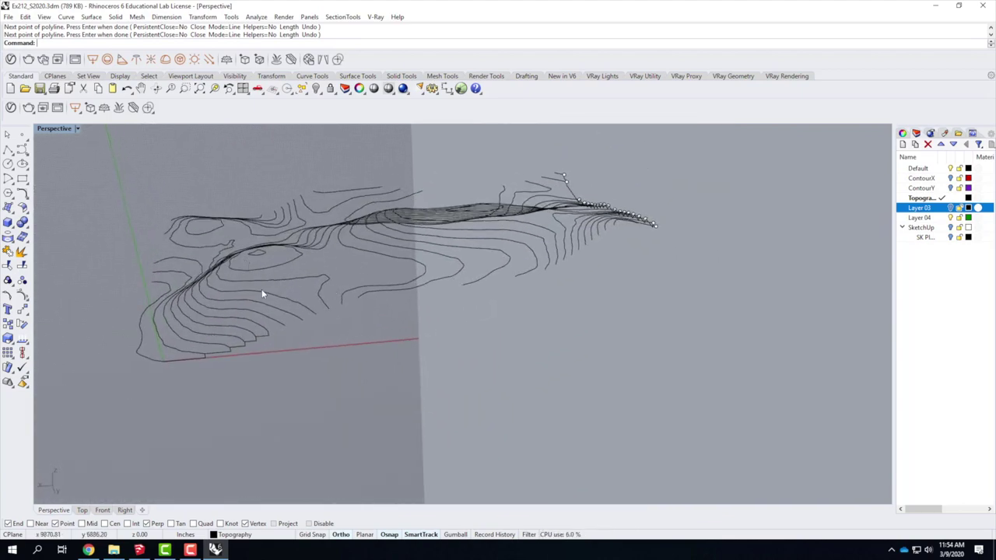
right_drag(262, 292, 319, 312)
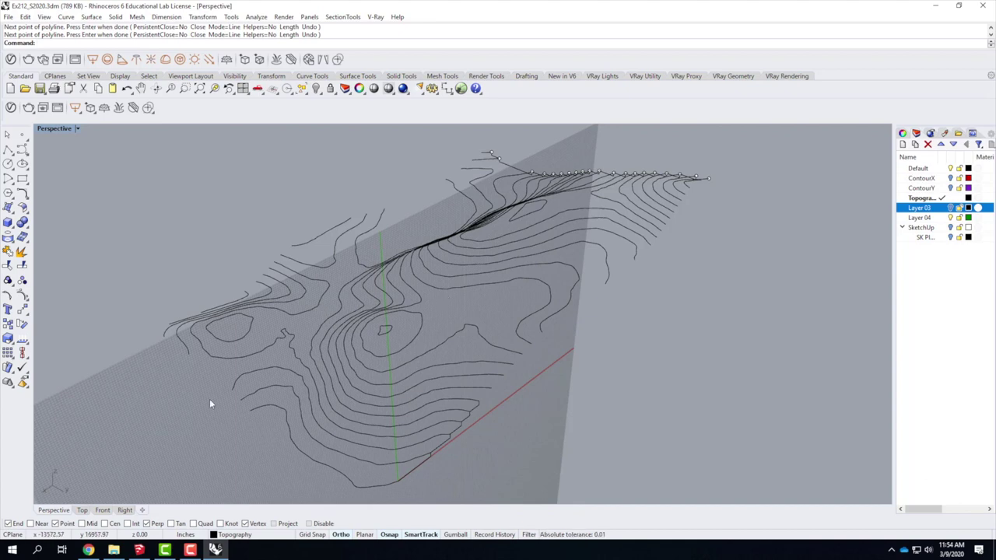
Step: Reset the Perspective view's construction plane to World Top
click(77, 129)
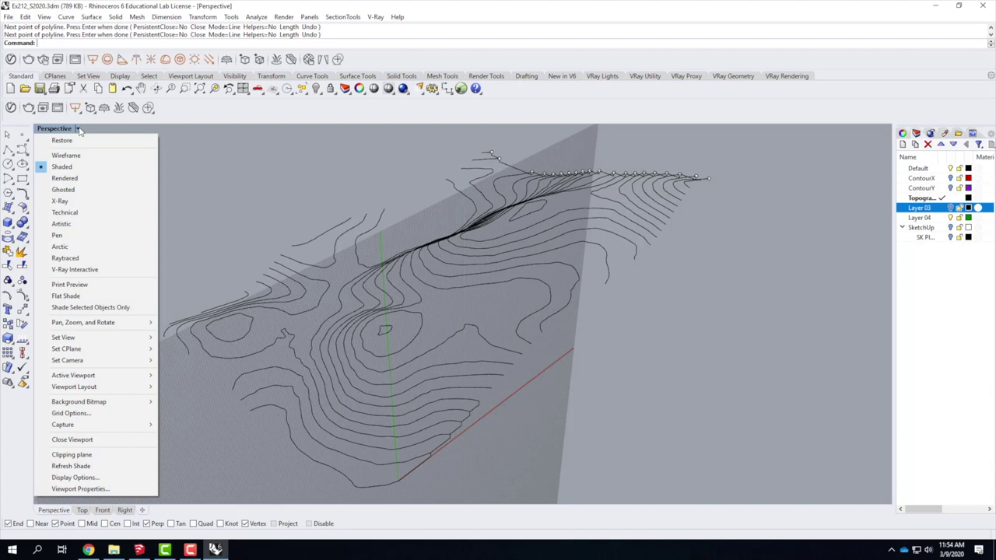
mouse_move(125, 349)
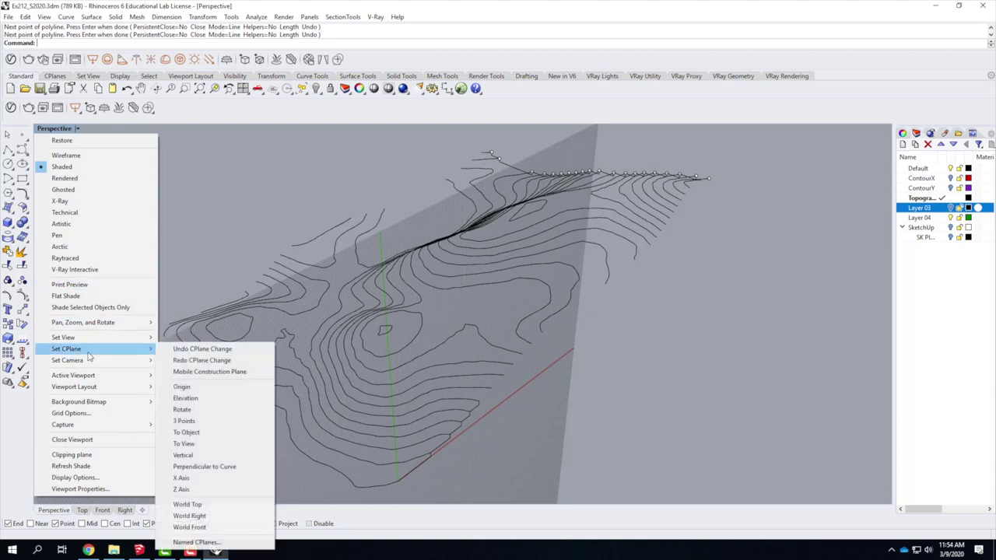
click(258, 511)
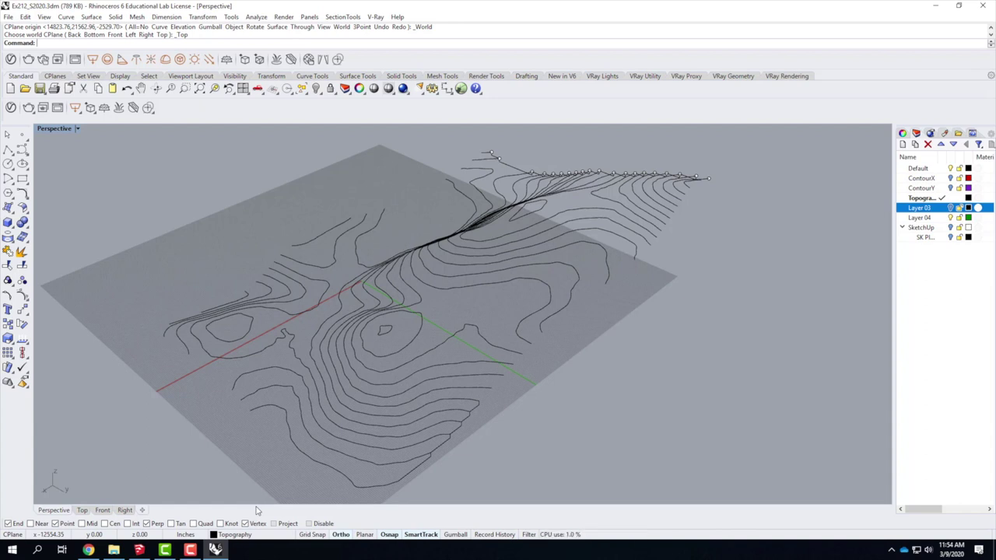
Step: Set a vertical 3-point construction plane in Perspective with its origin at the stepped polyline's upper end, X along the site edge and Y pointing up
click(78, 130)
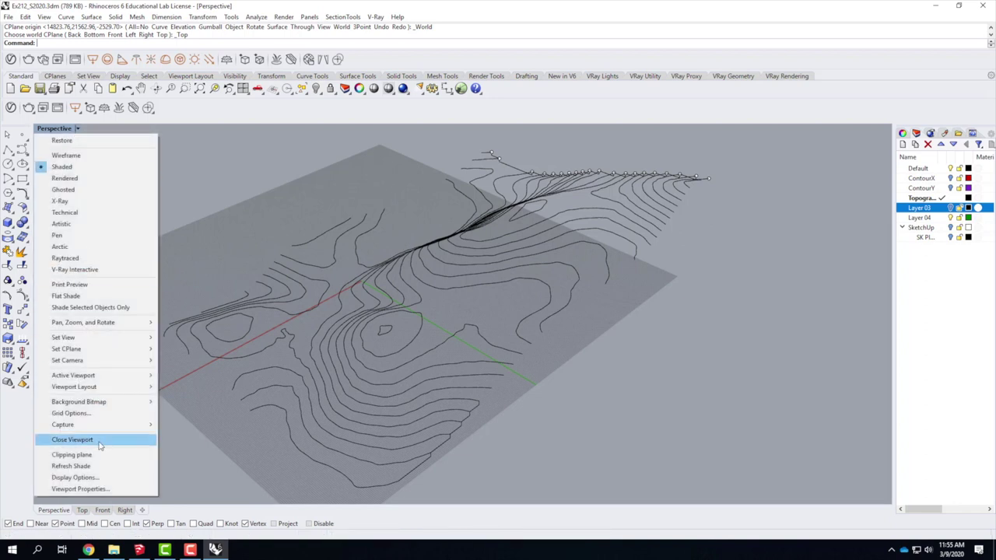
mouse_move(93, 350)
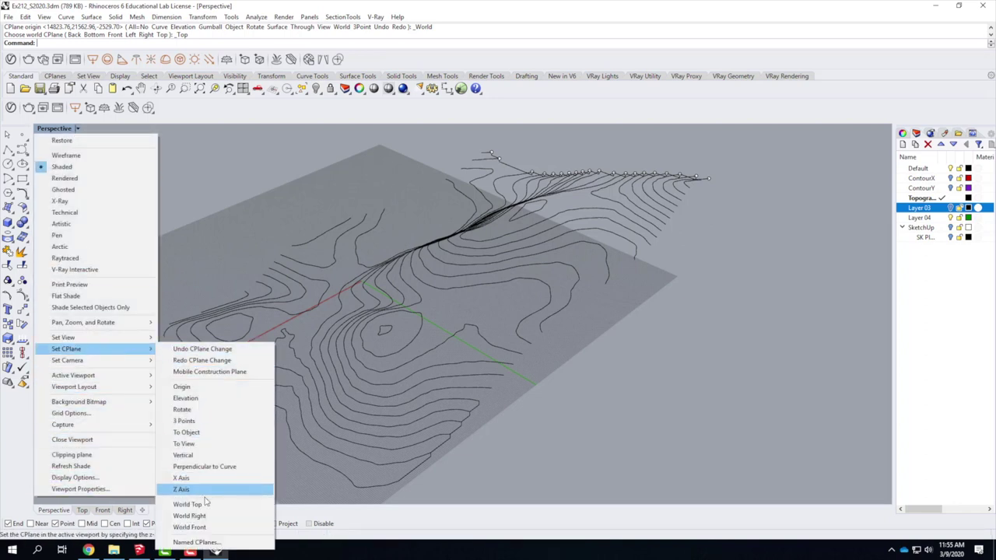
click(201, 425)
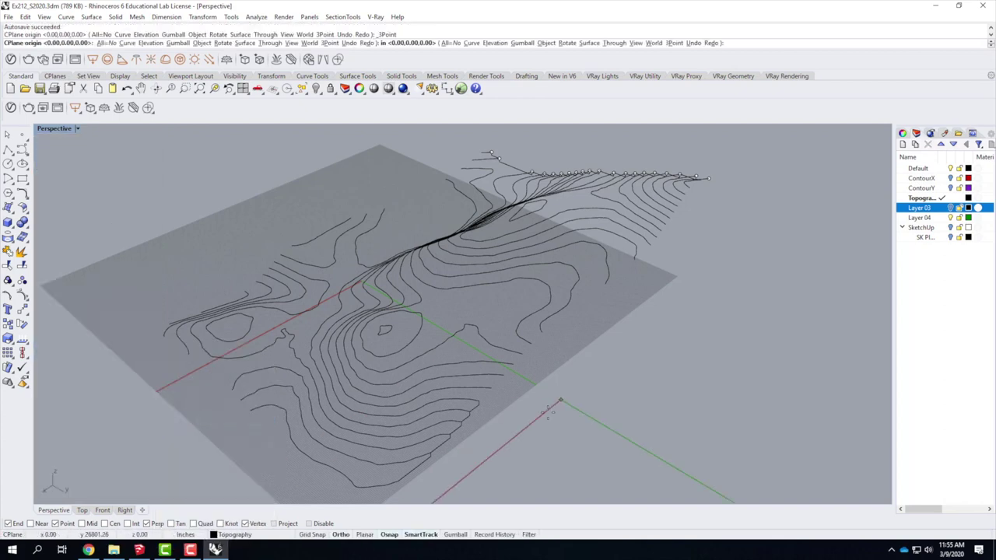
click(480, 401)
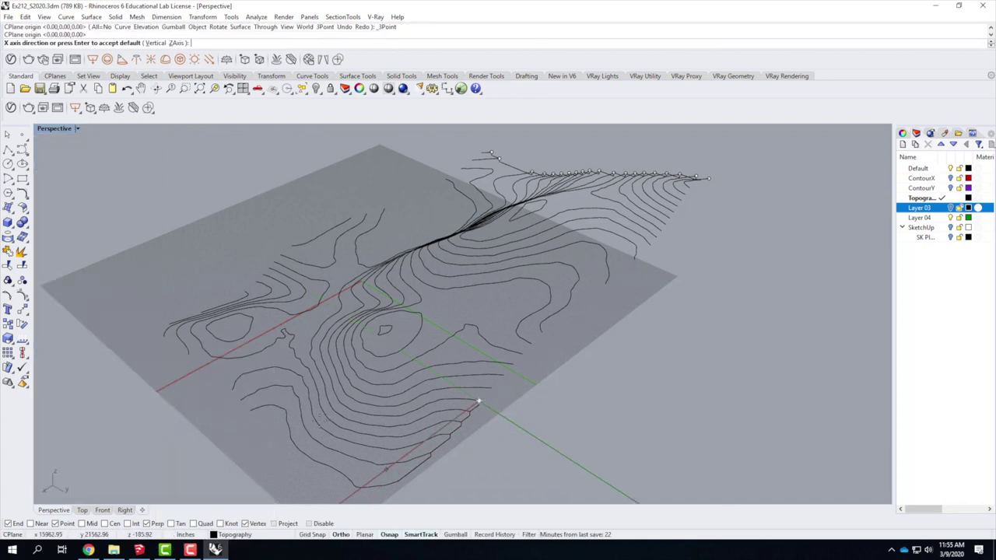
scroll(471, 365, down, 5)
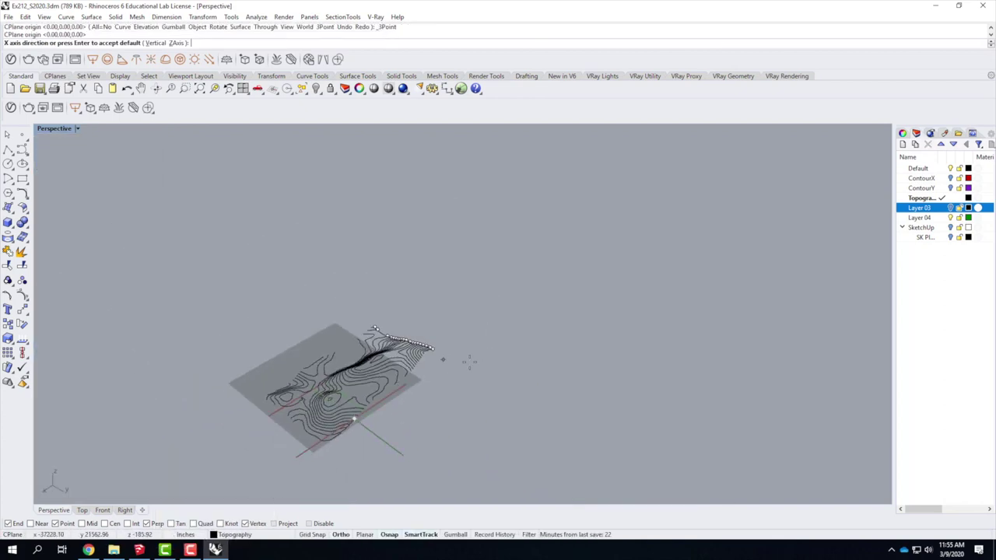
click(546, 336)
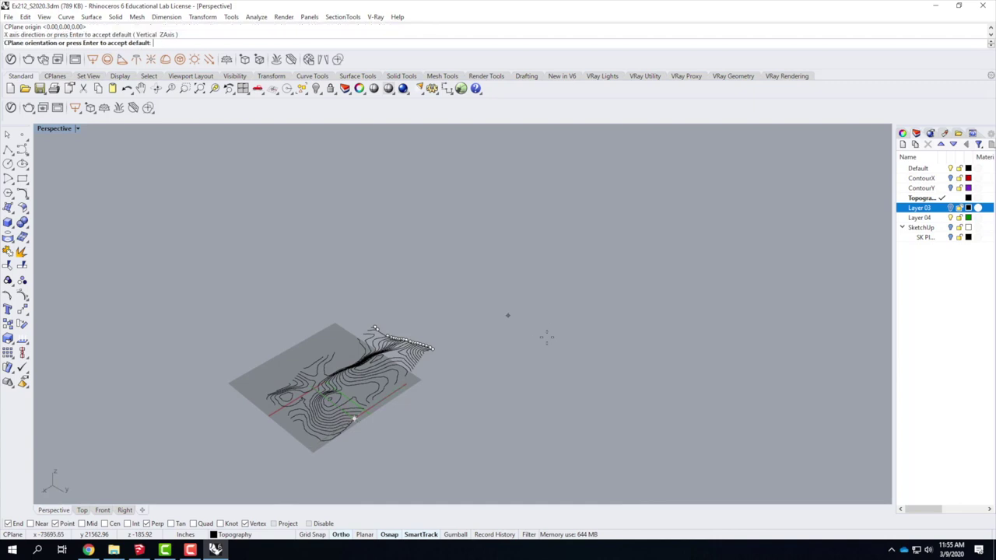
double_click(55, 129)
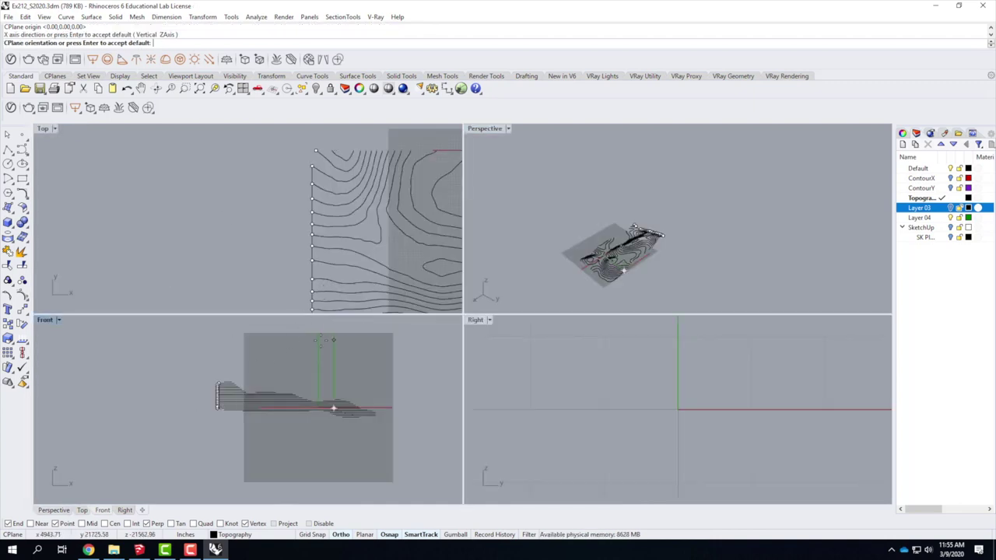
key(Return)
right_drag(717, 245, 724, 225)
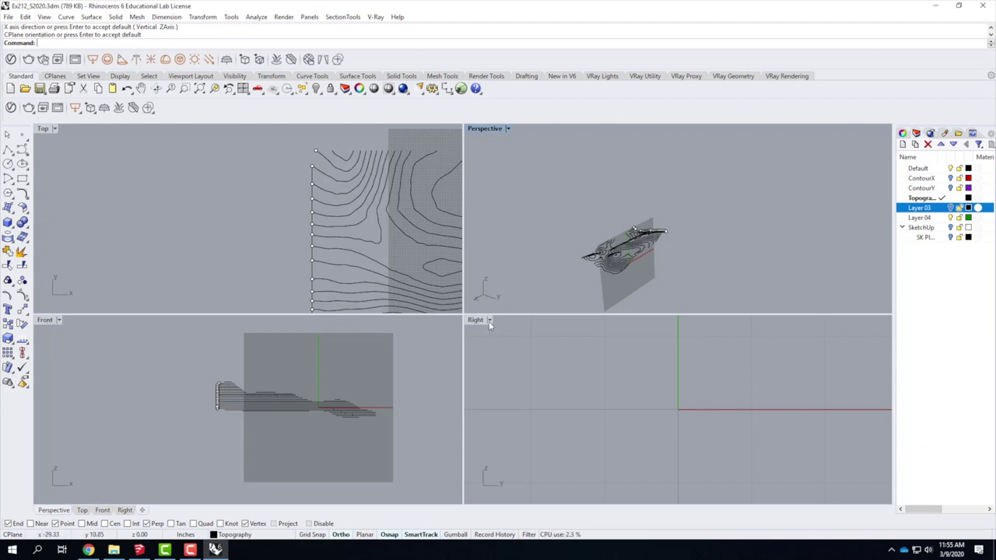
Step: Replace Perspective's vertical 3-point construction plane with World Top
click(509, 130)
mouse_move(519, 340)
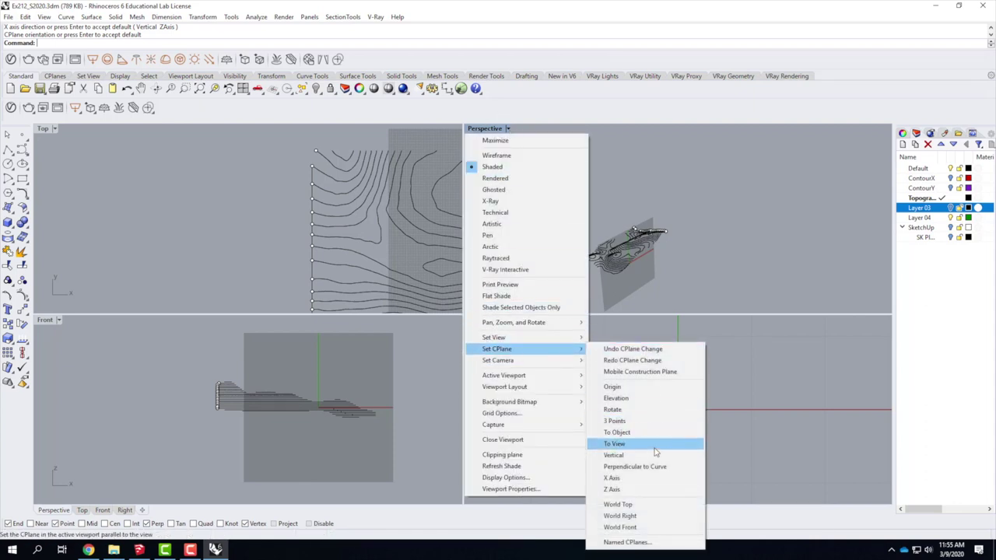
click(617, 505)
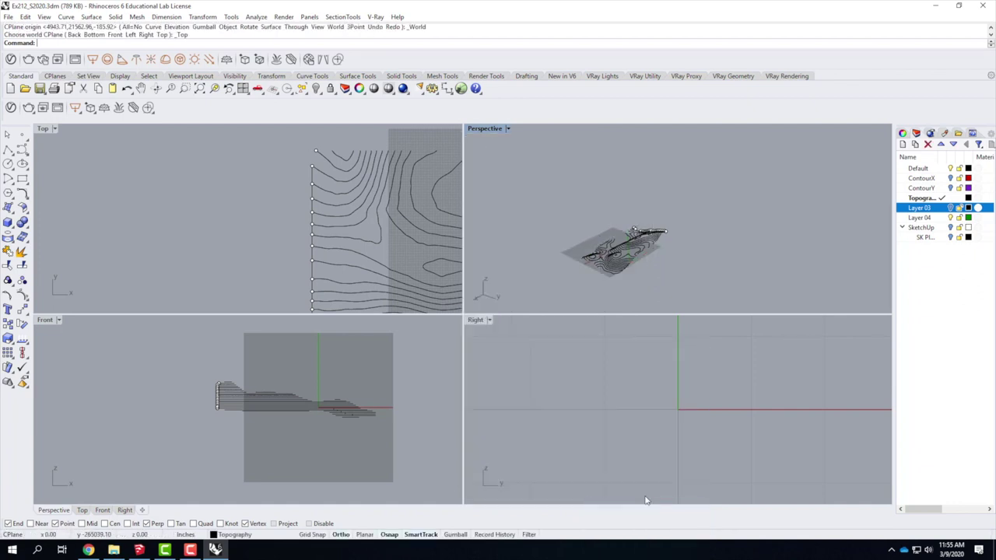
Step: Try the World Right construction plane in Perspective, check it against the contours, and return the plane to World Top
click(508, 129)
mouse_move(543, 351)
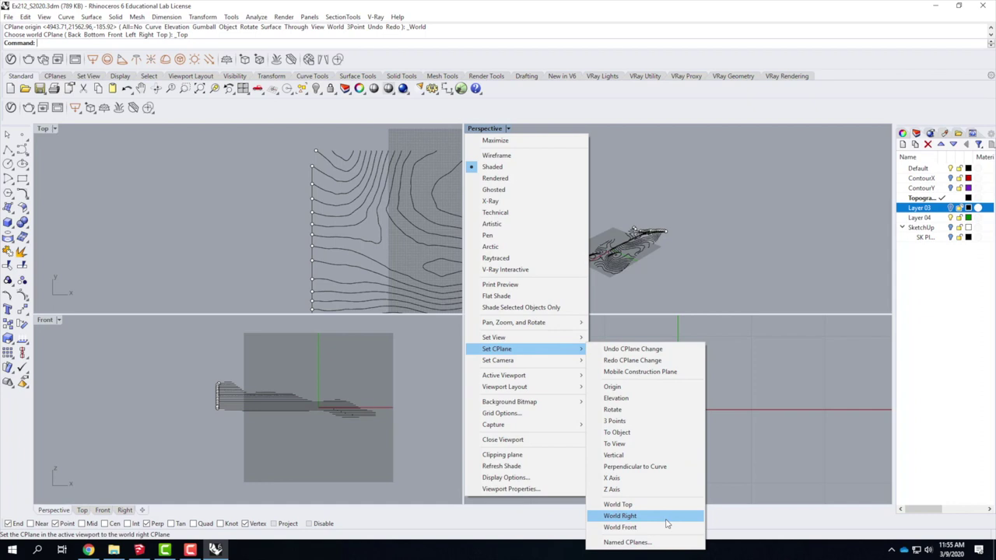
click(620, 516)
right_drag(635, 288, 676, 272)
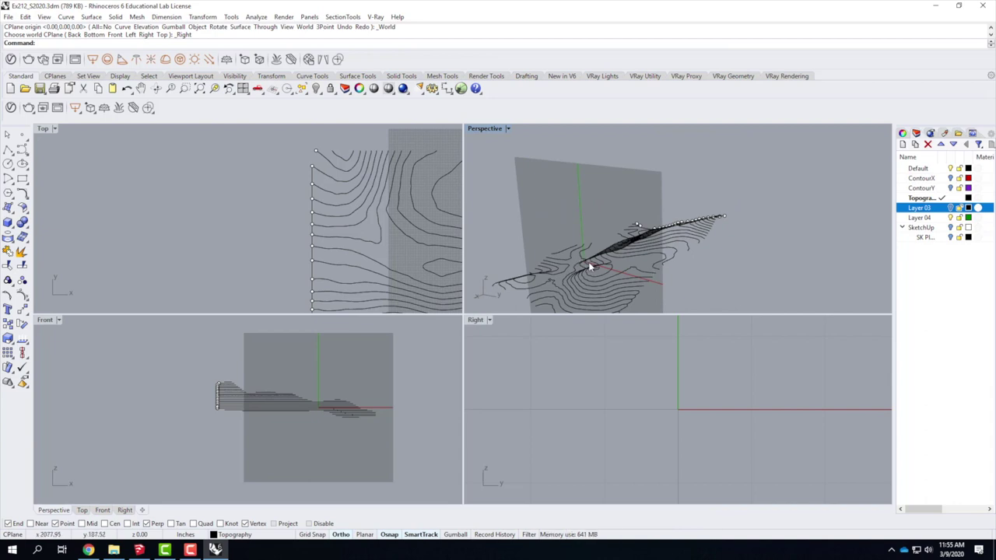
right_drag(608, 252, 595, 289)
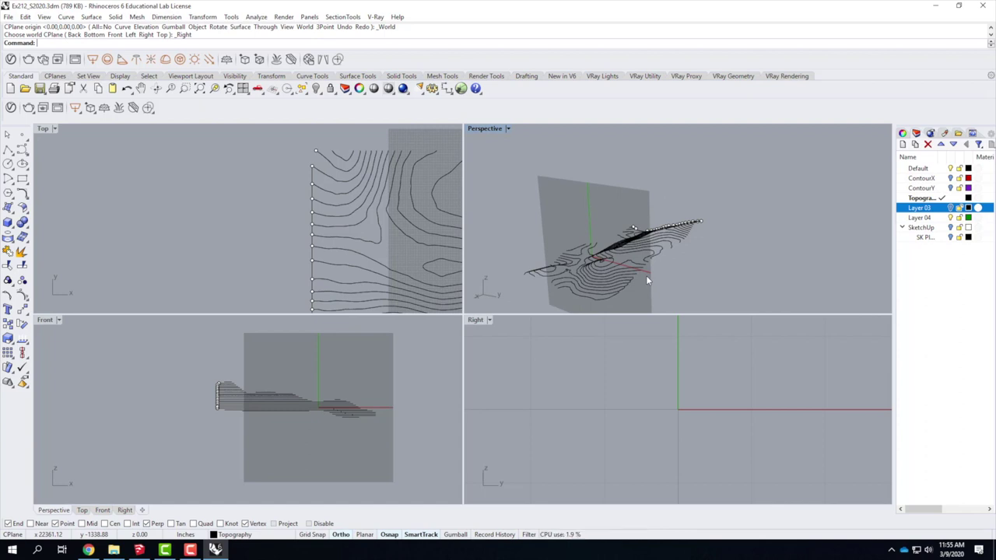
click(508, 128)
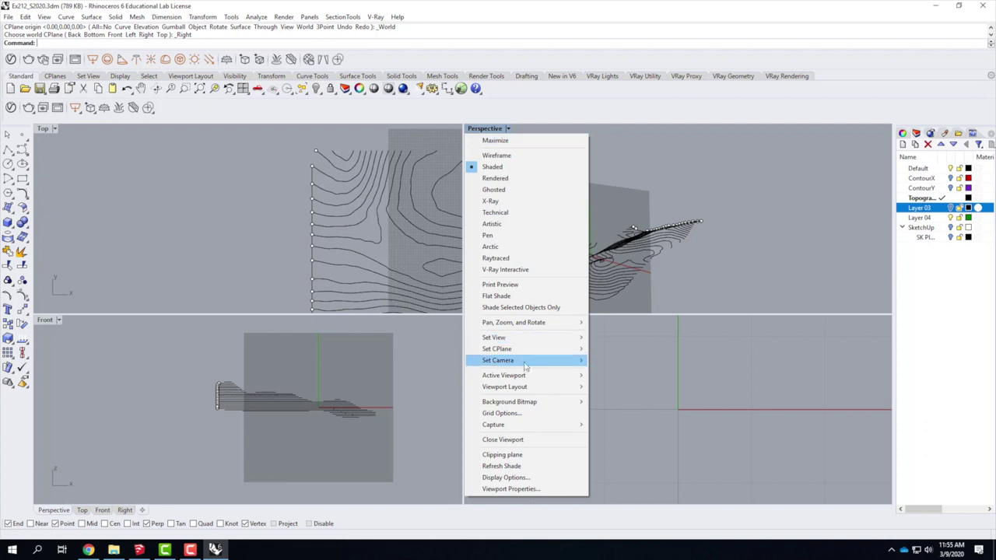
mouse_move(527, 355)
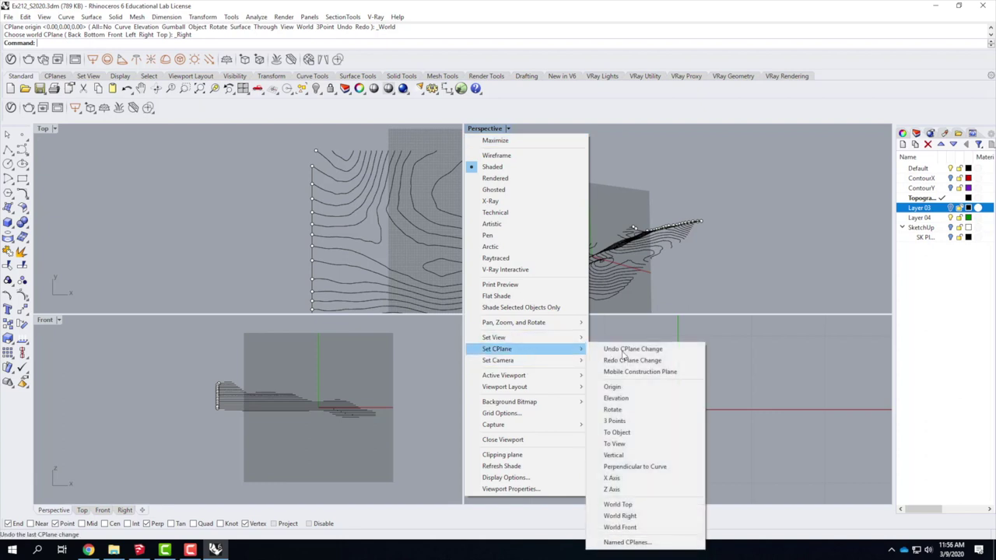
click(615, 504)
Step: Set a vertical 3-point construction plane in Perspective with its origin at the stepped profile's upper end, X along the site edge and Y up
click(508, 129)
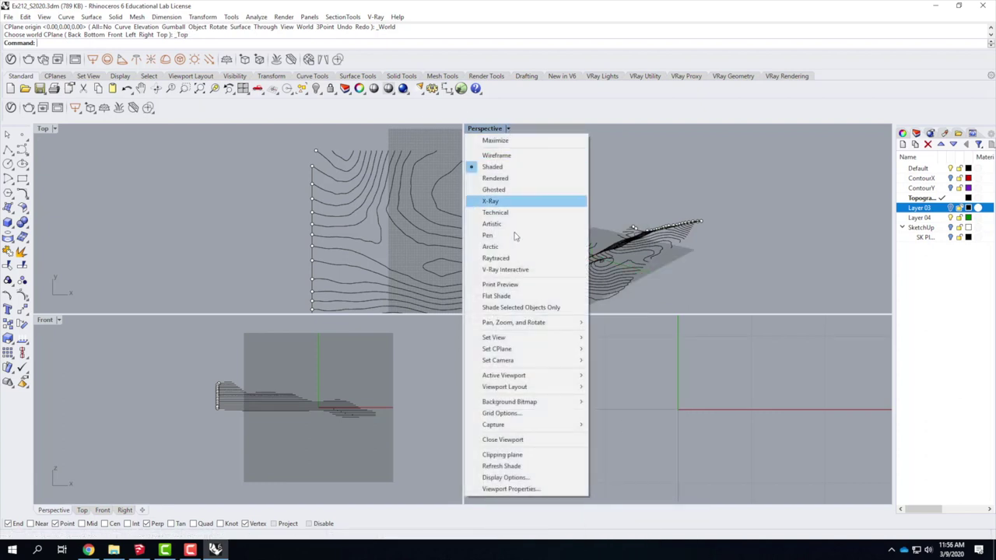
mouse_move(521, 349)
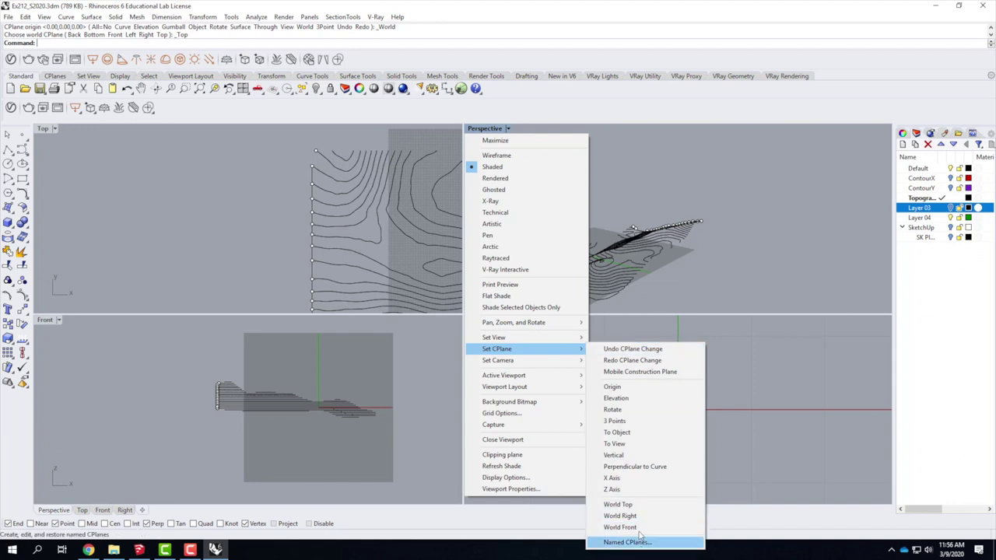
click(616, 421)
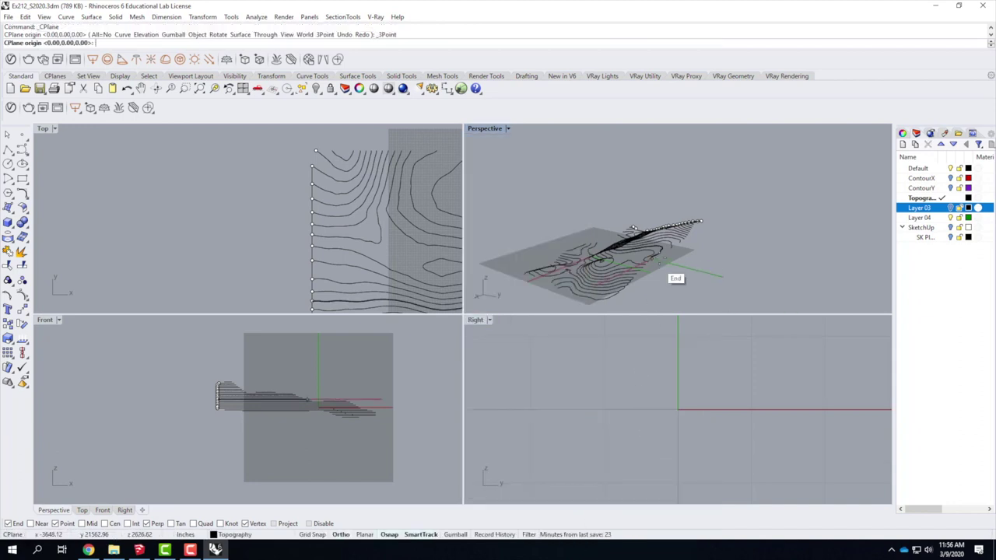
click(605, 296)
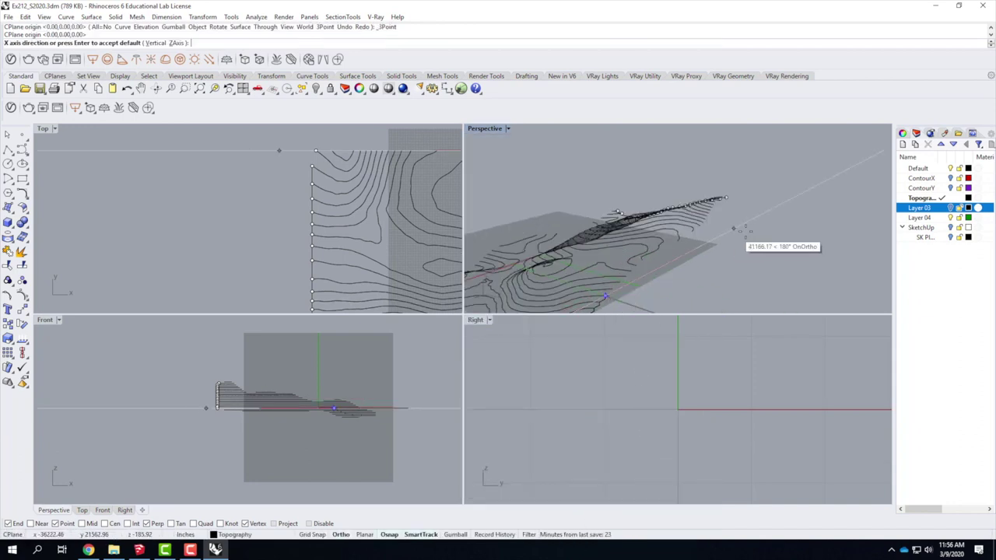
click(755, 225)
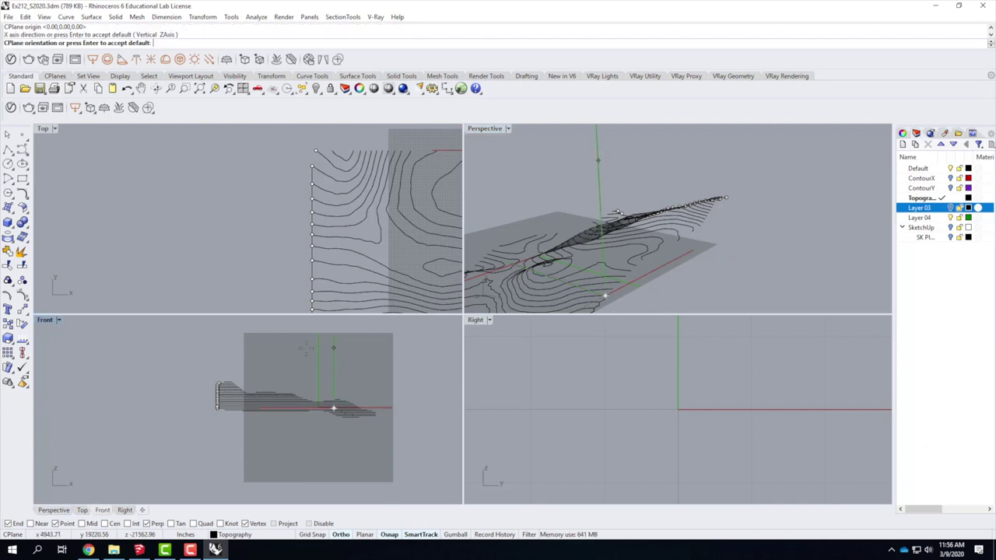
click(300, 375)
Step: Start a polyline at the construction plane's origin and step it horizontally and vertically up through the next four contour ends
double_click(496, 130)
right_drag(413, 345, 420, 431)
click(8, 149)
scroll(326, 389, up, 5)
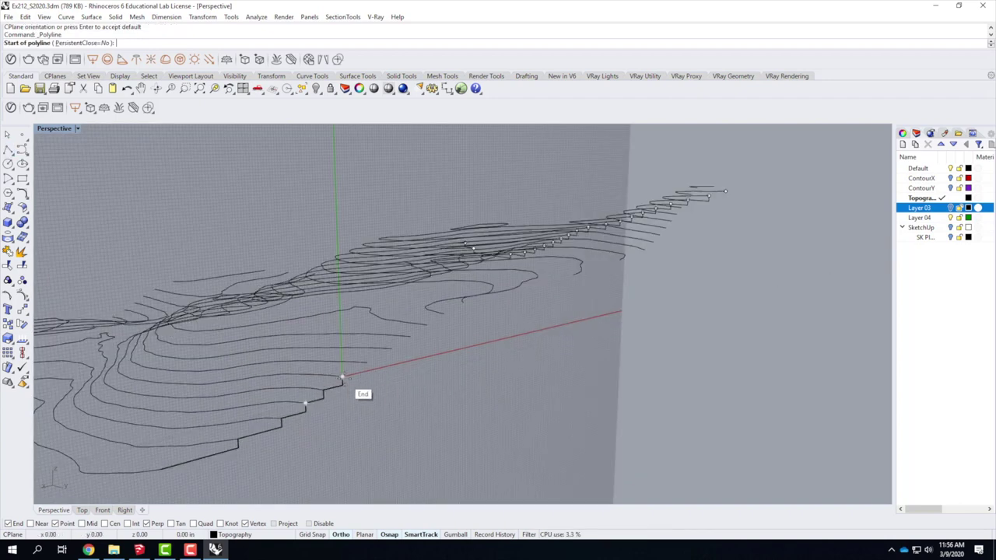
click(342, 377)
click(368, 372)
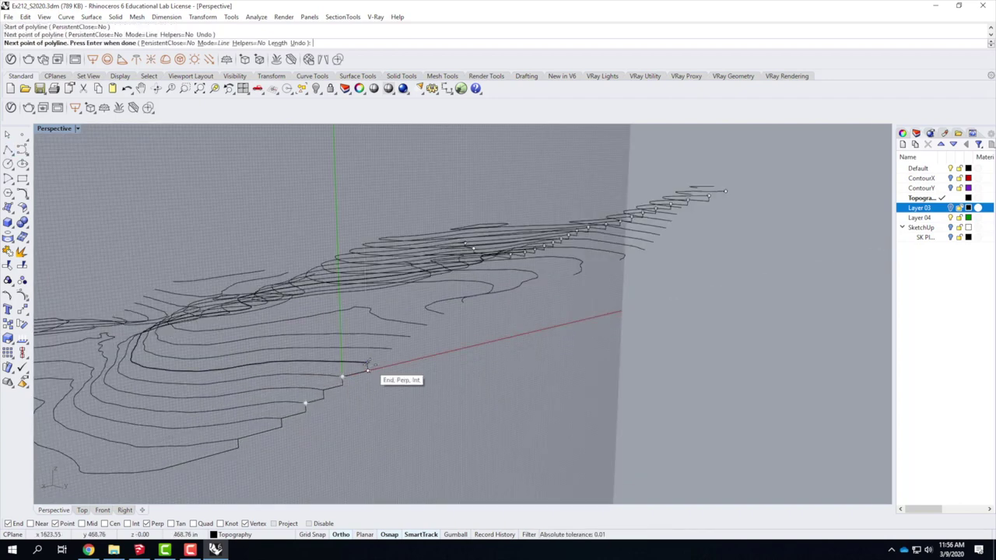
click(367, 362)
click(392, 350)
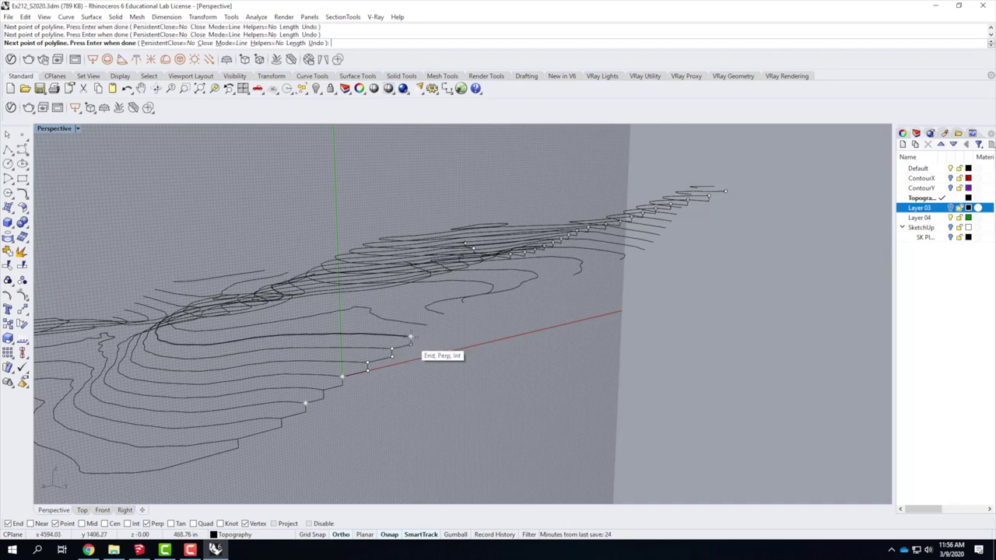
click(410, 336)
click(427, 326)
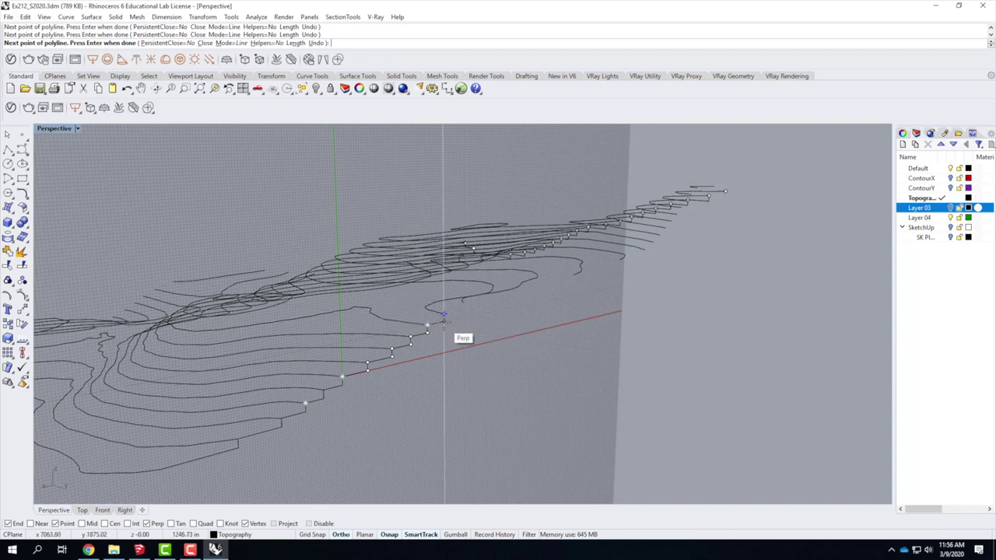
Step: Continue the stepped polyline up through the remaining contour ends to the site's corner and finish it
click(443, 314)
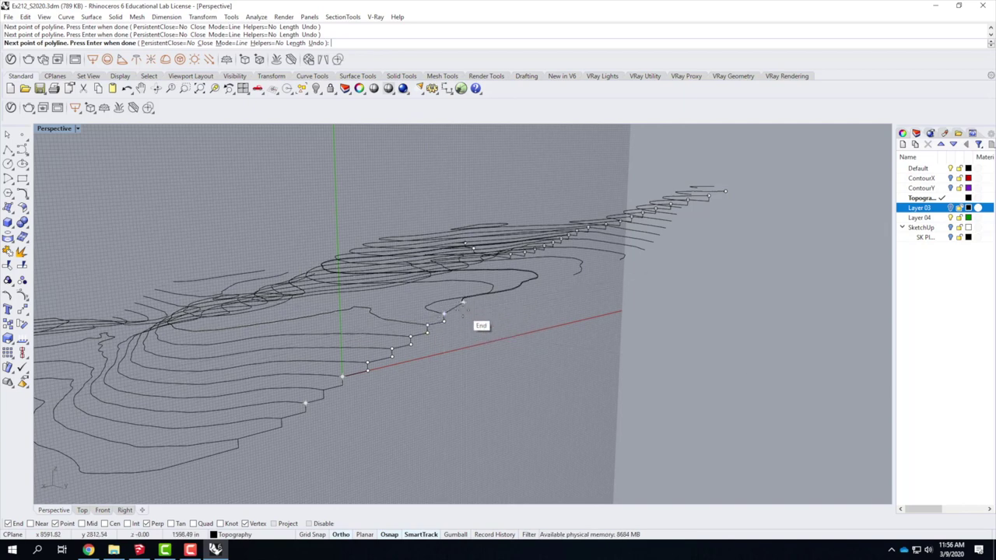
click(464, 310)
click(463, 303)
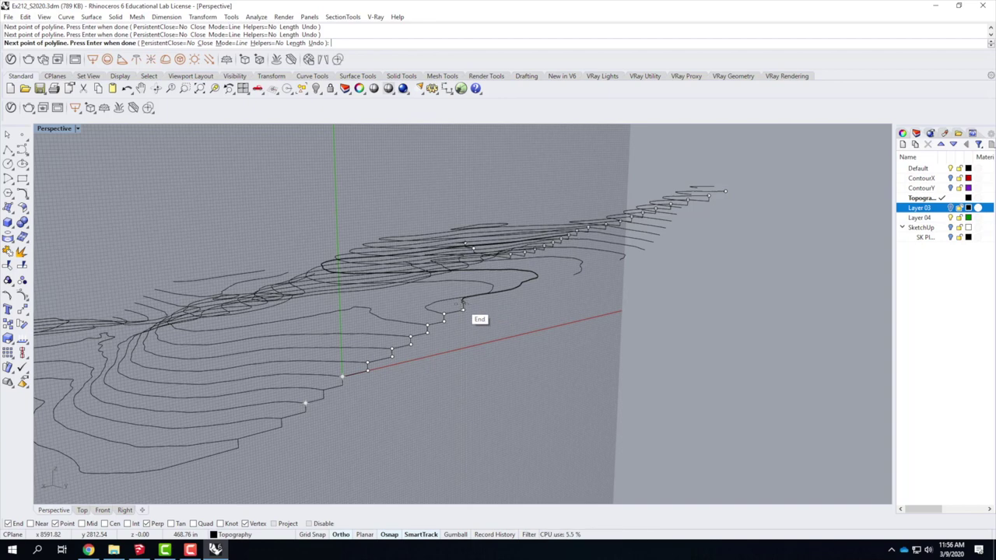
click(573, 275)
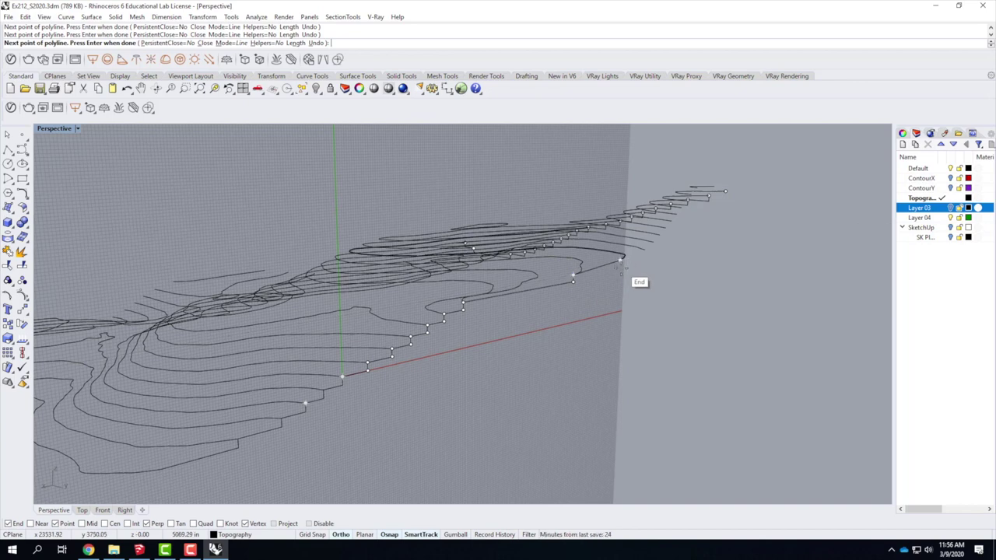
click(620, 263)
key(Return)
Step: Reset the Perspective construction plane to World Top for working on the site's adjoining undrawn edge
right_drag(621, 261, 660, 247)
right_drag(395, 354, 483, 367)
scroll(483, 367, up, 5)
right_drag(556, 327, 498, 350)
right_drag(401, 273, 546, 297)
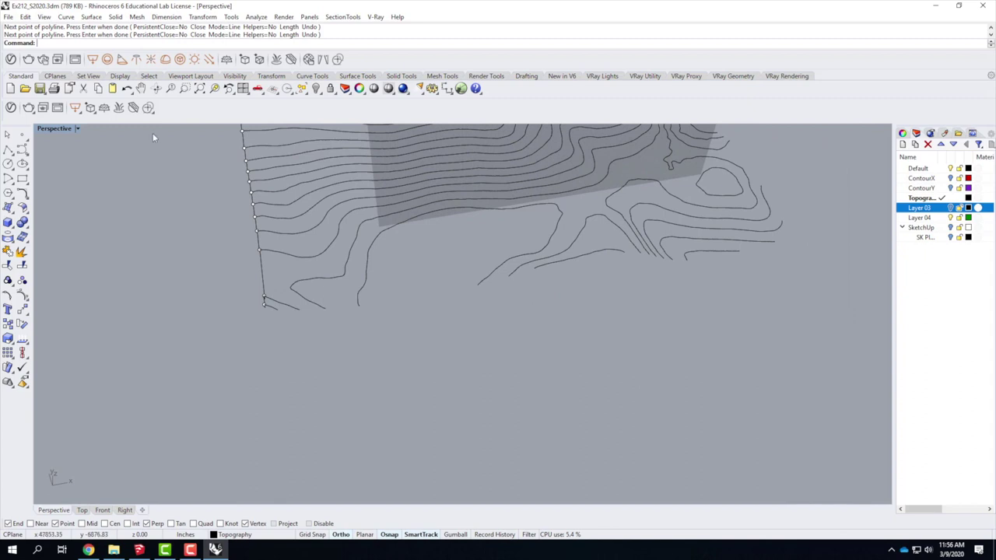
click(78, 128)
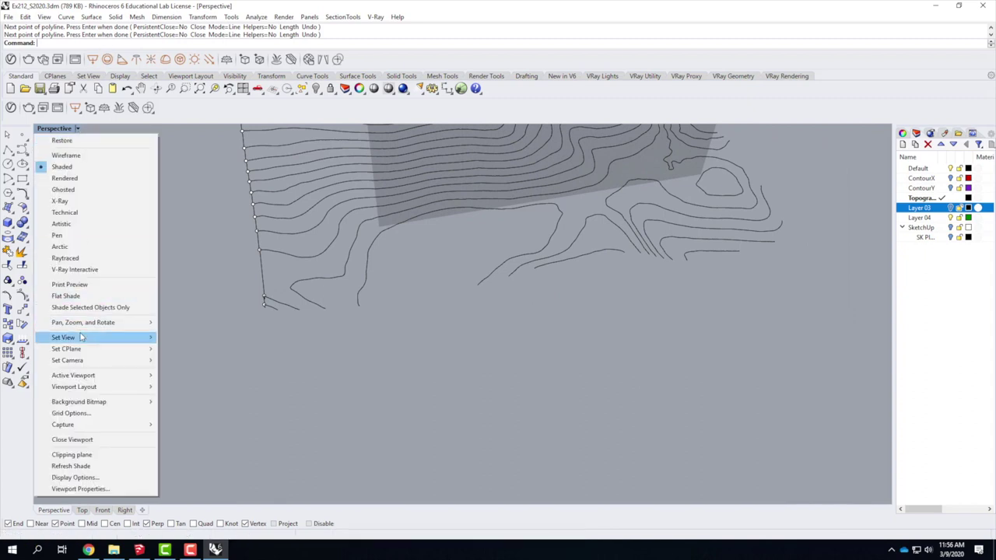
mouse_move(77, 350)
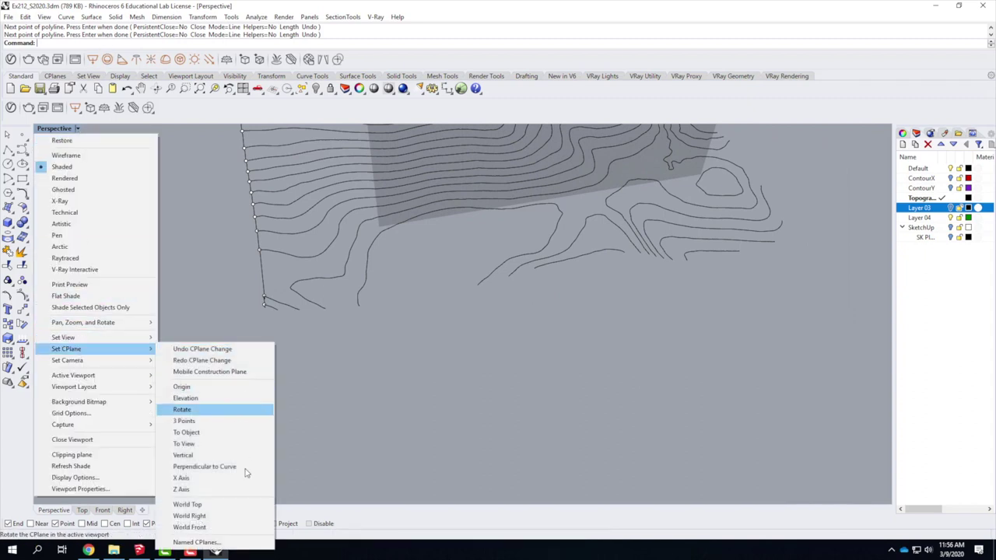
click(221, 508)
Step: Set a vertical 3-point construction plane with its origin at the corner contour's end, X along the undrawn site edge and Y up
click(79, 128)
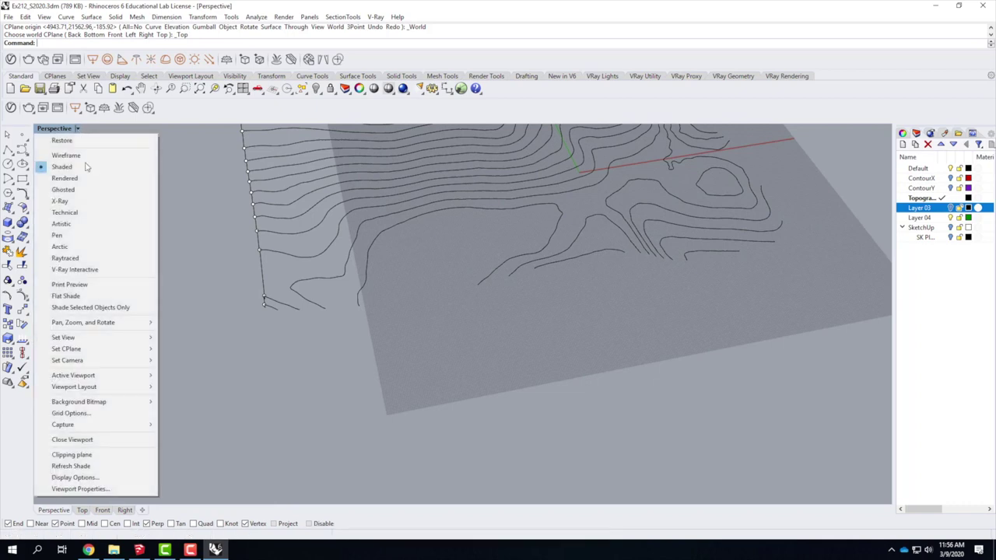
mouse_move(117, 349)
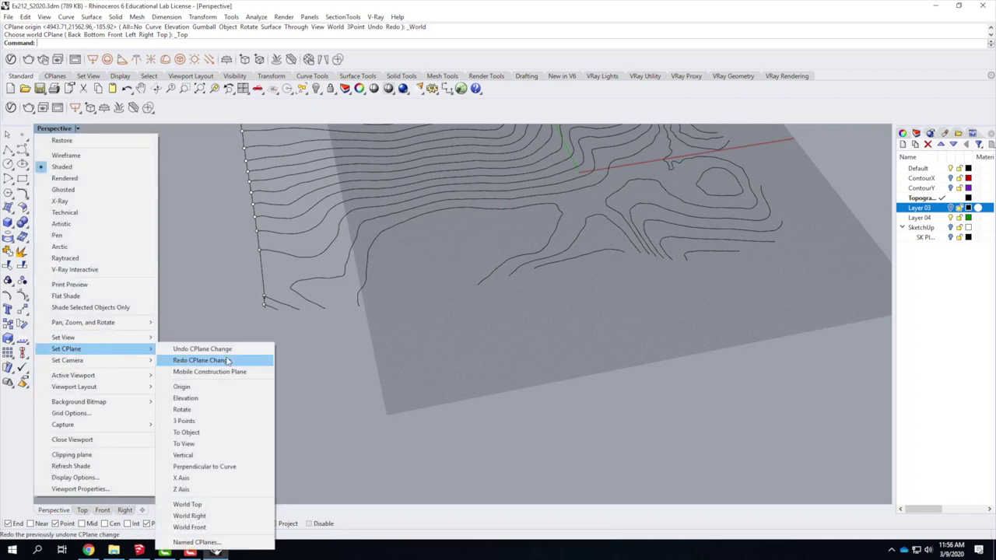
click(218, 421)
click(282, 307)
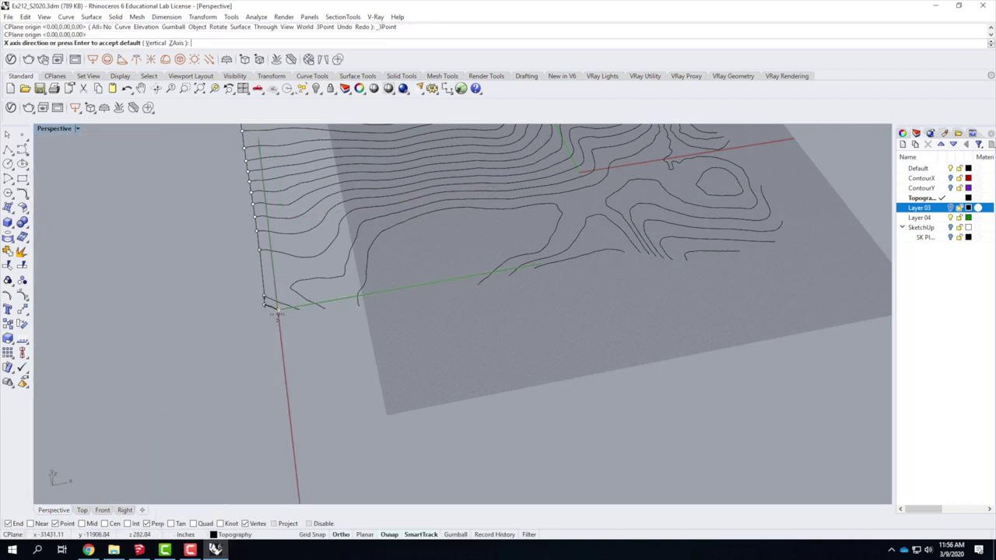
scroll(241, 327, down, 4)
click(587, 318)
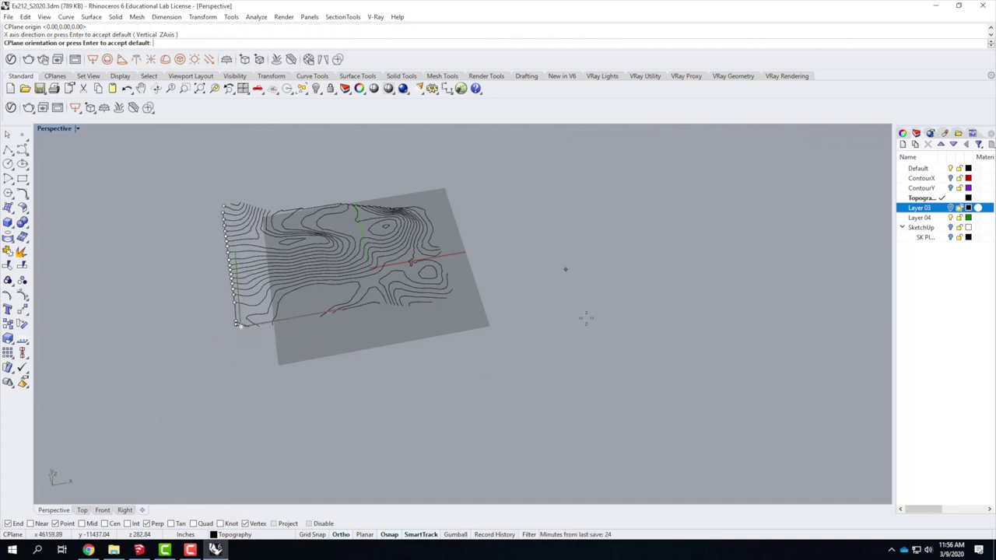
double_click(60, 131)
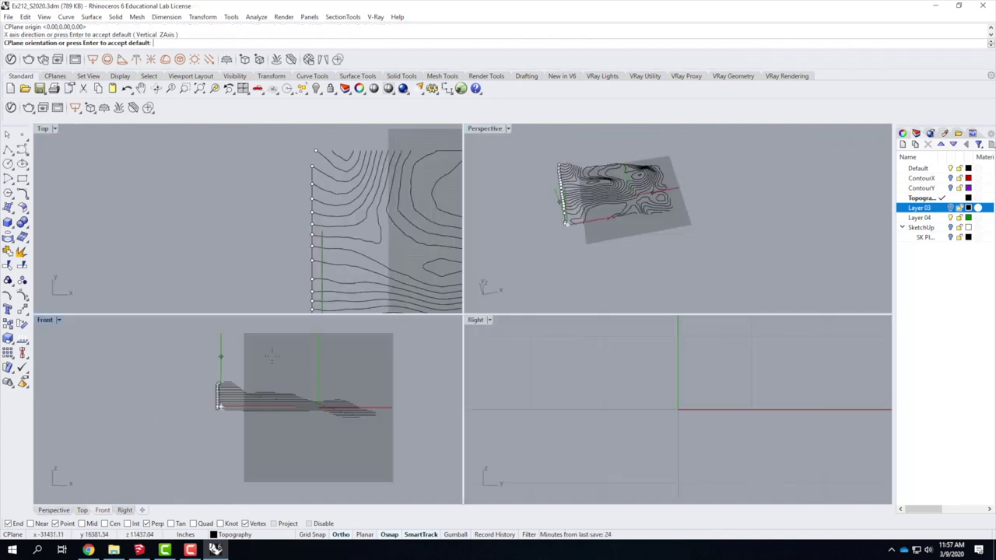
key(Return)
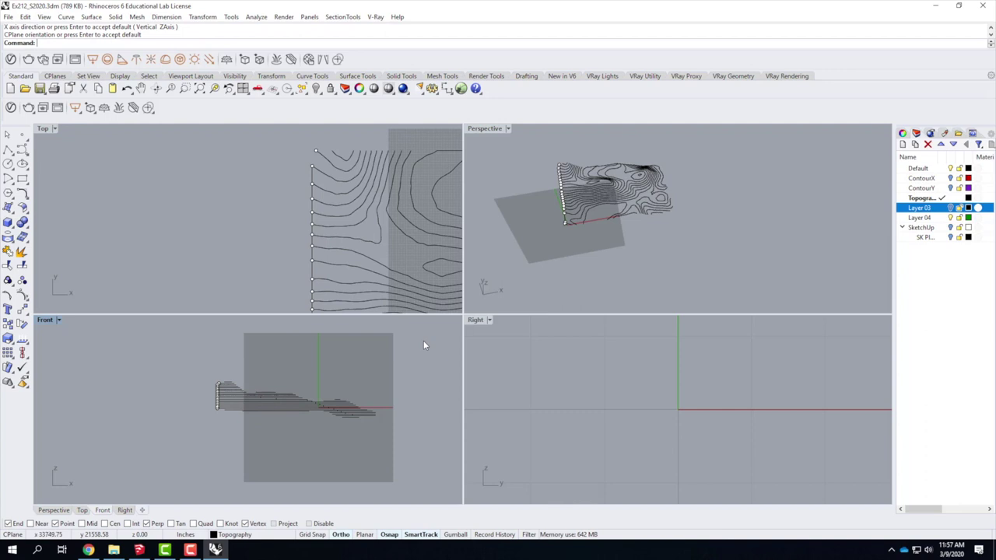
Step: Start a polyline at the new plane's origin and step it vertically down and horizontally across to the next three contour ends
double_click(484, 129)
right_drag(461, 316, 308, 294)
scroll(308, 294, up, 3)
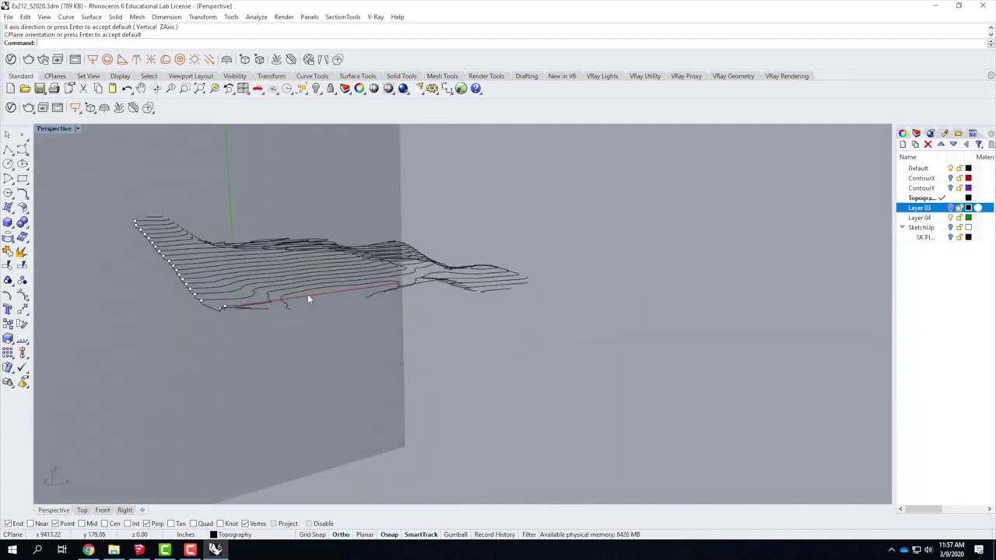
scroll(242, 311, up, 2)
scroll(242, 312, up, 2)
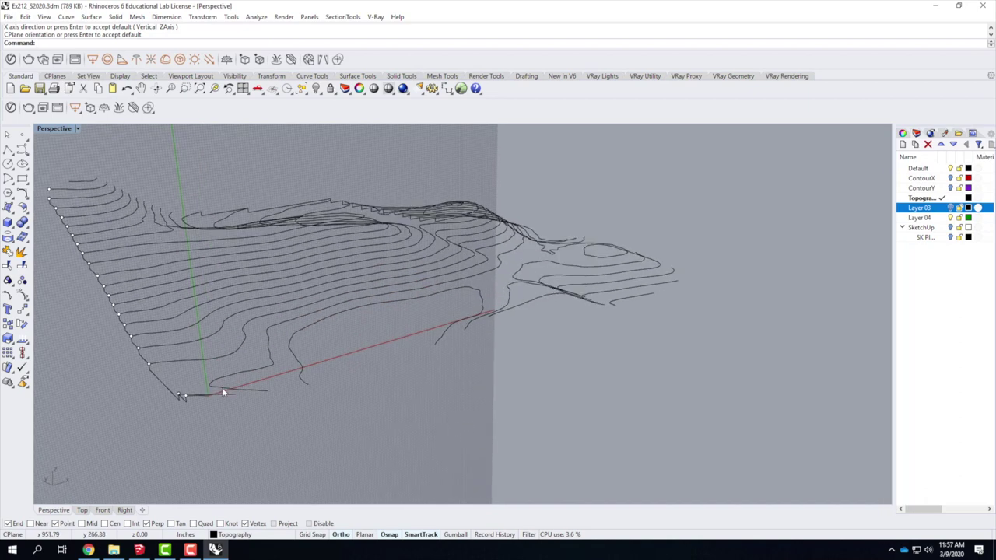
scroll(222, 388, up, 3)
click(8, 149)
click(117, 403)
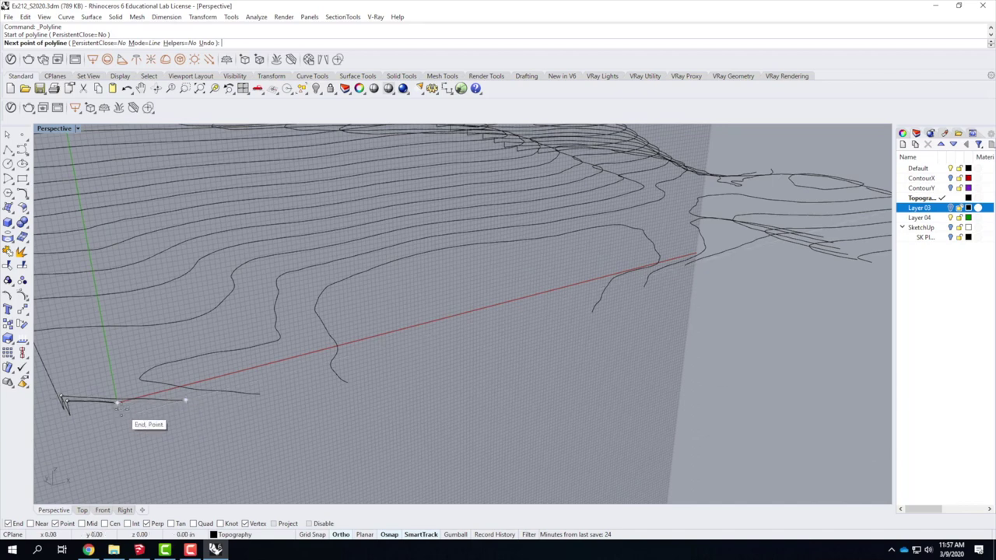
click(120, 416)
click(185, 401)
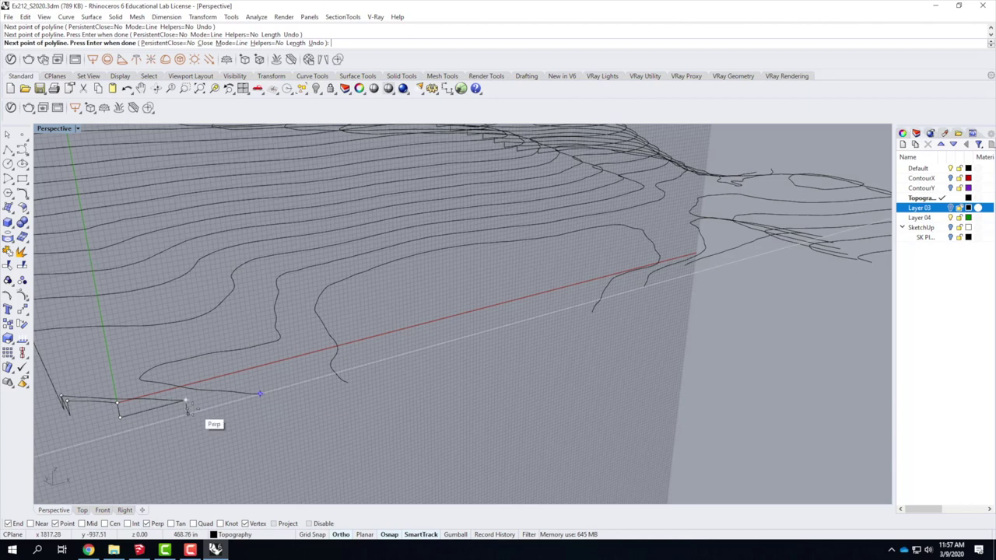
click(187, 413)
click(260, 395)
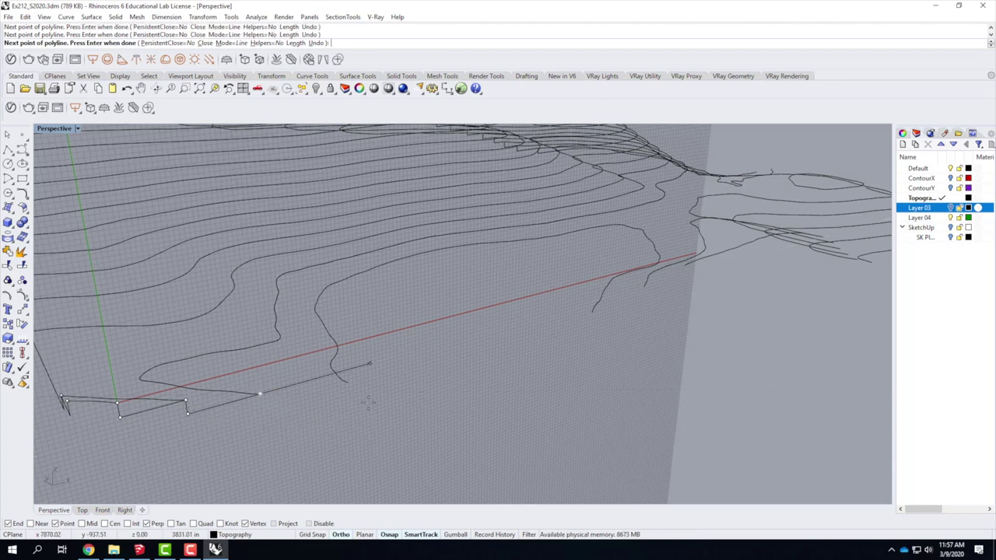
click(261, 406)
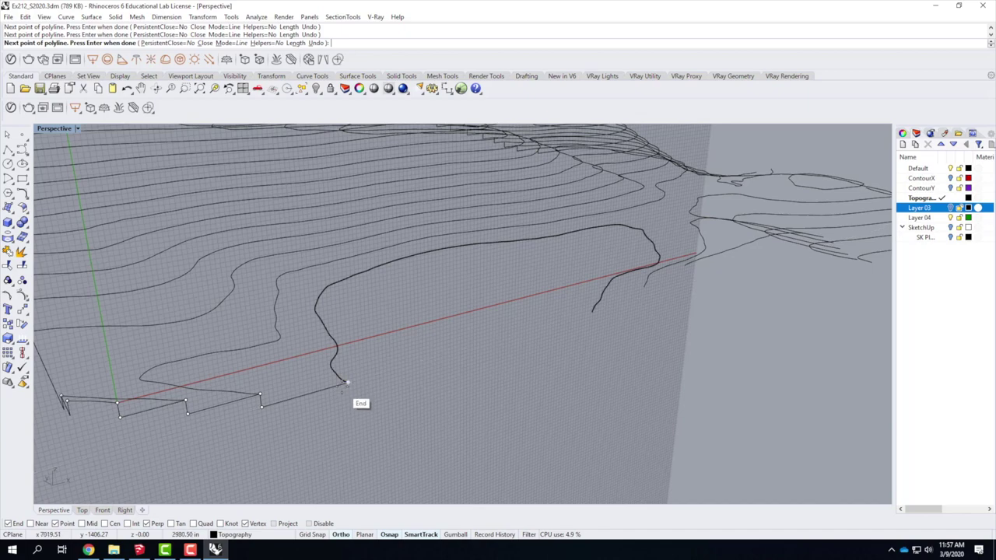
click(348, 383)
Step: Drop the stepped polyline 39.063' at the current contour end, run it horizontally, and step it up through the next two contour ends
scroll(348, 383, down, 8)
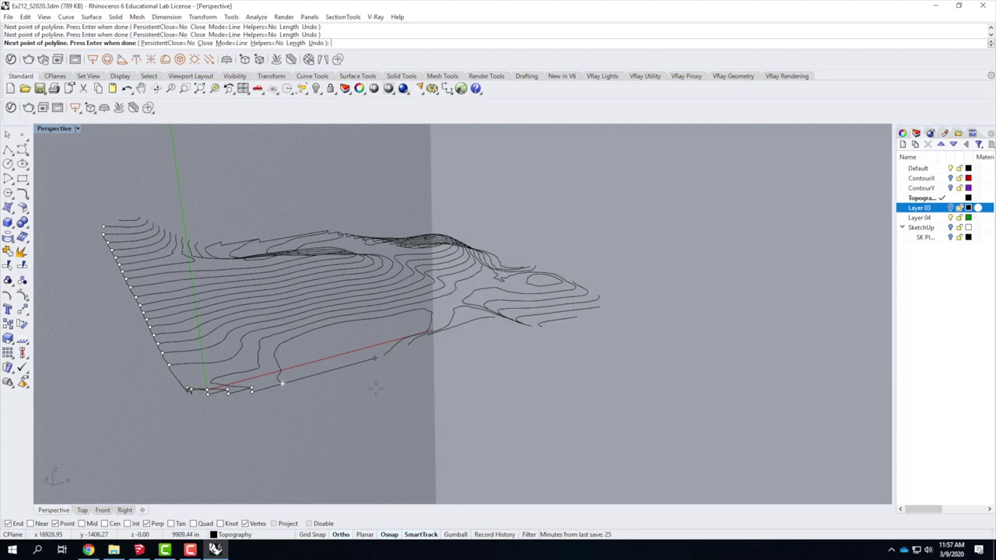
text(39.063)
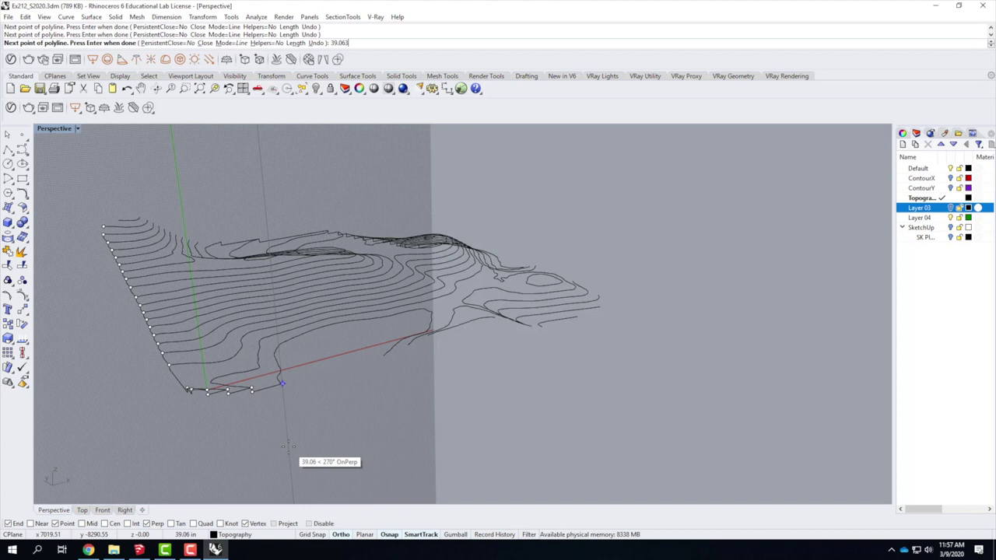
key(Return)
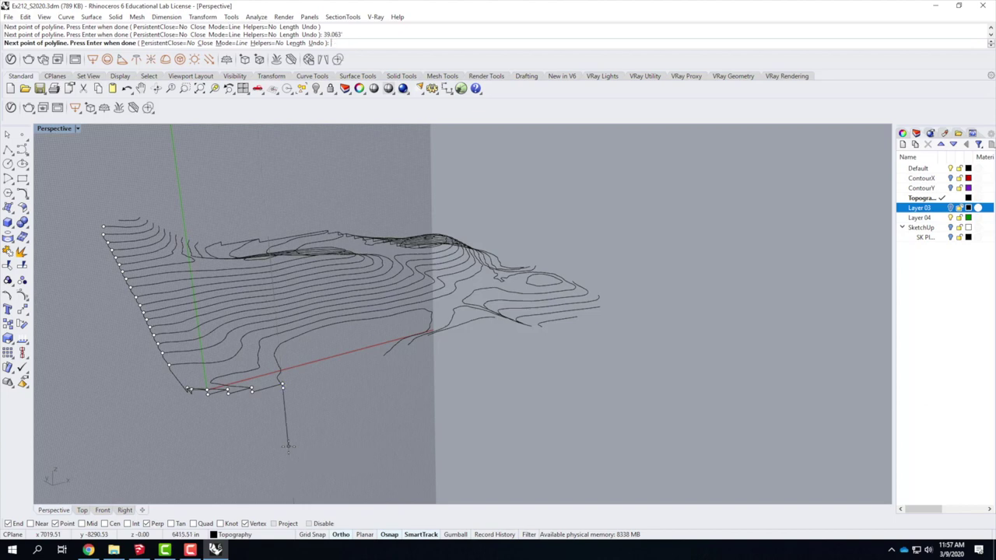
scroll(387, 370, up, 2)
click(379, 350)
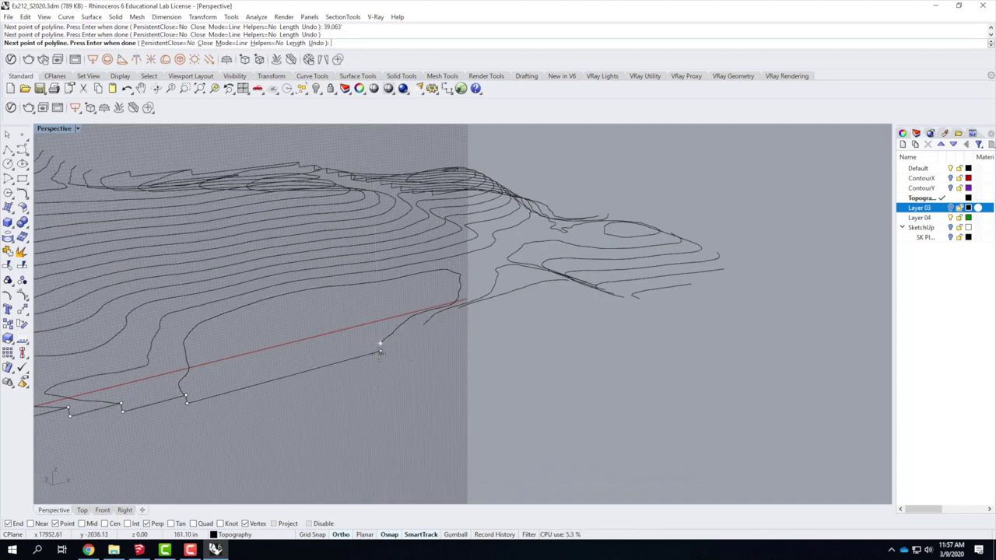
click(424, 325)
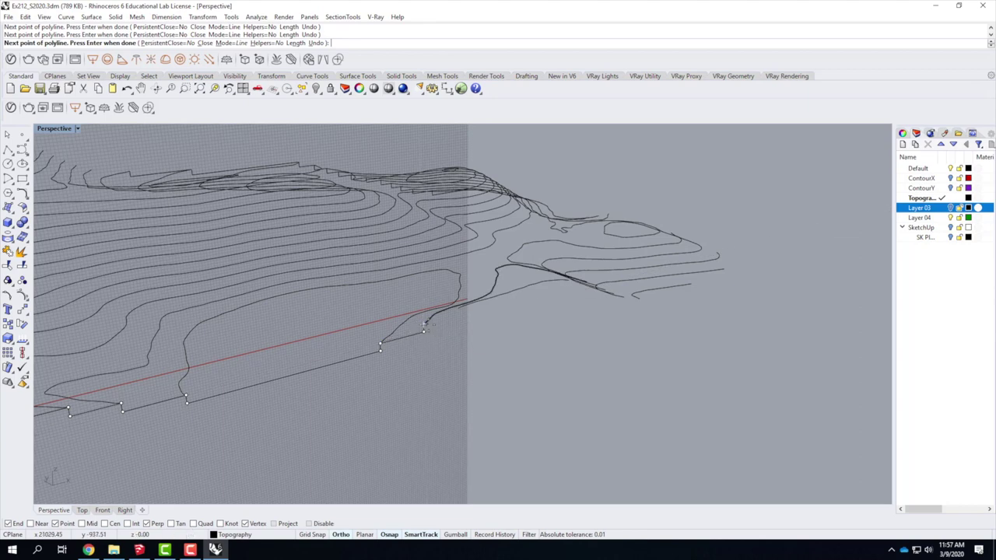
Step: Step the polyline across and up to the next contour's near end, and carry it horizontally to that contour's far end
right_drag(505, 352, 503, 362)
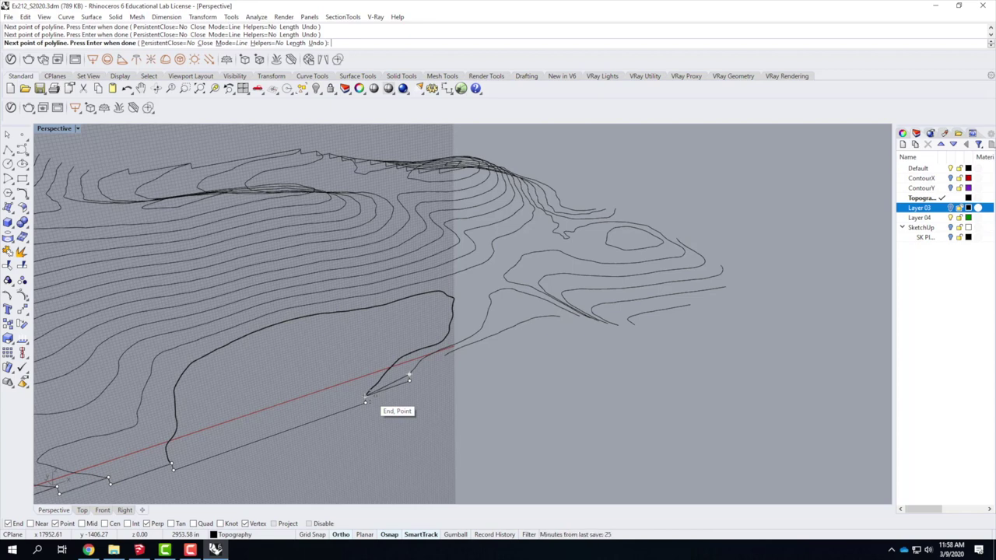
click(366, 402)
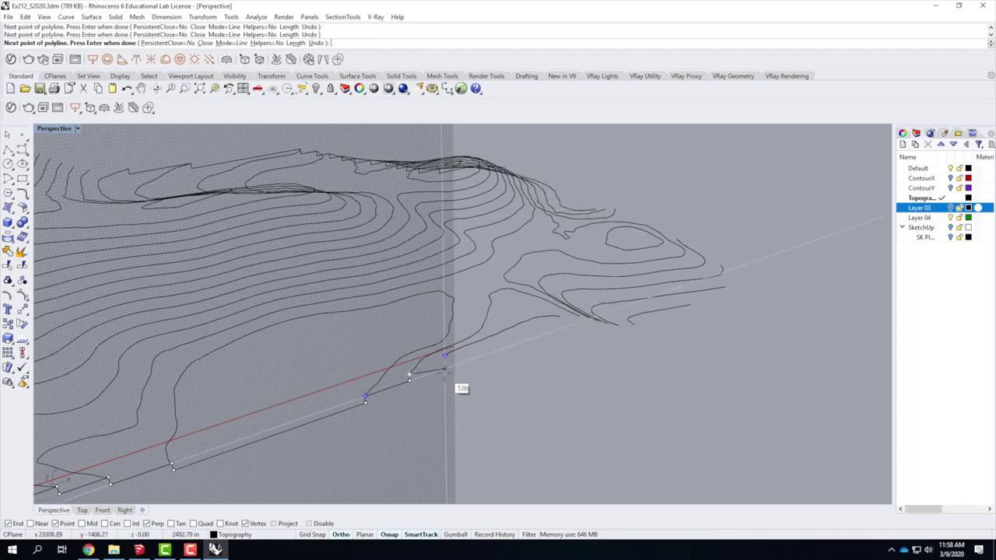
click(446, 360)
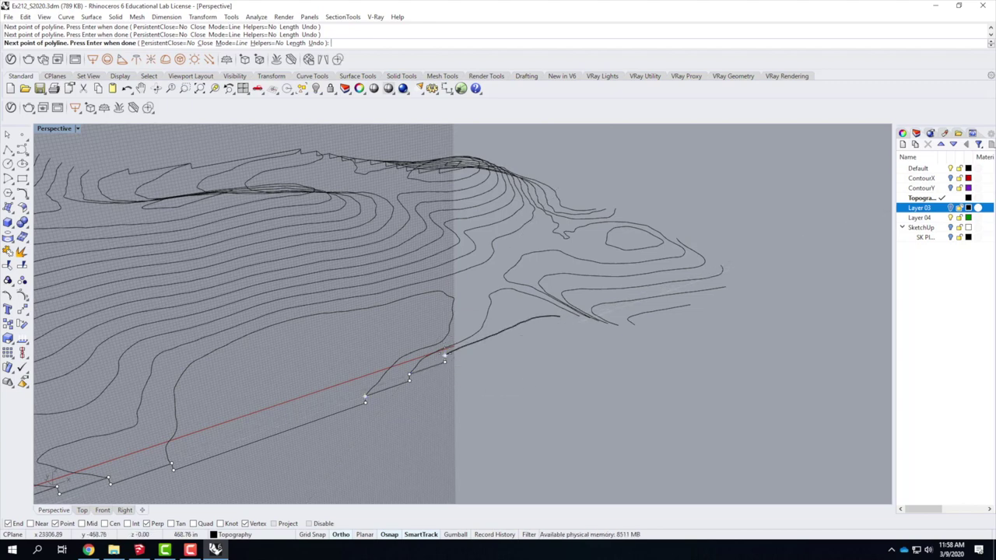
right_drag(583, 329, 436, 393)
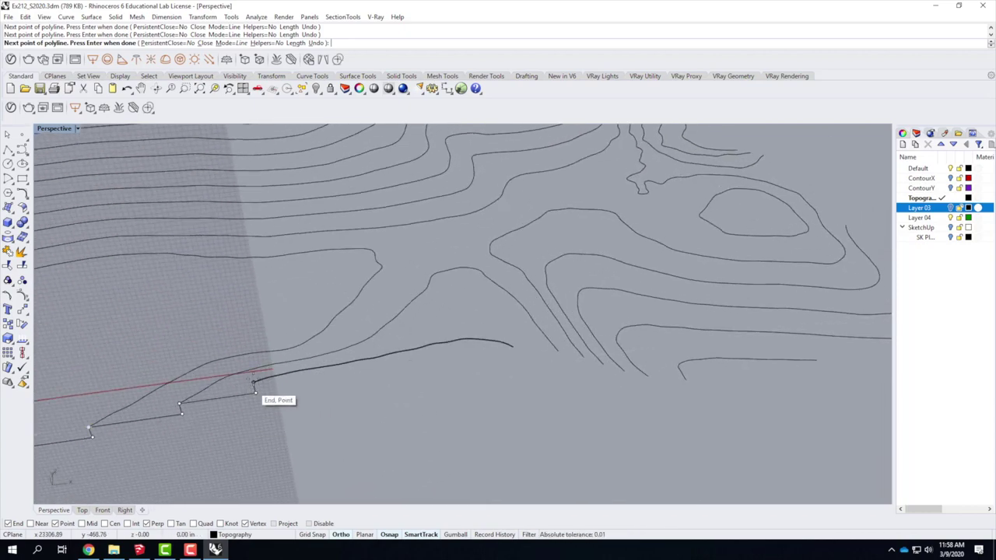
click(512, 349)
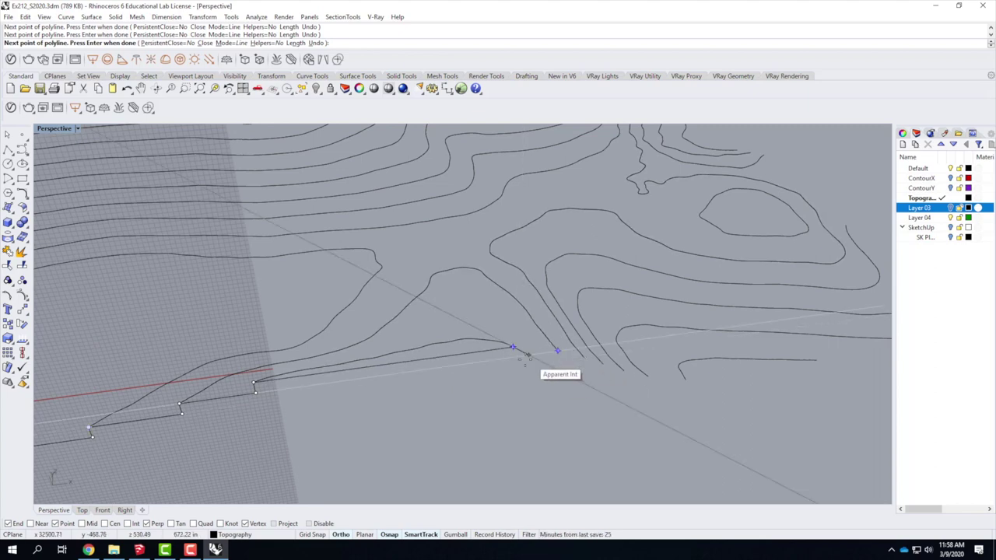
Step: Step the polyline down and across through the closely spaced contour ends to the near end of the lowest contour
click(557, 350)
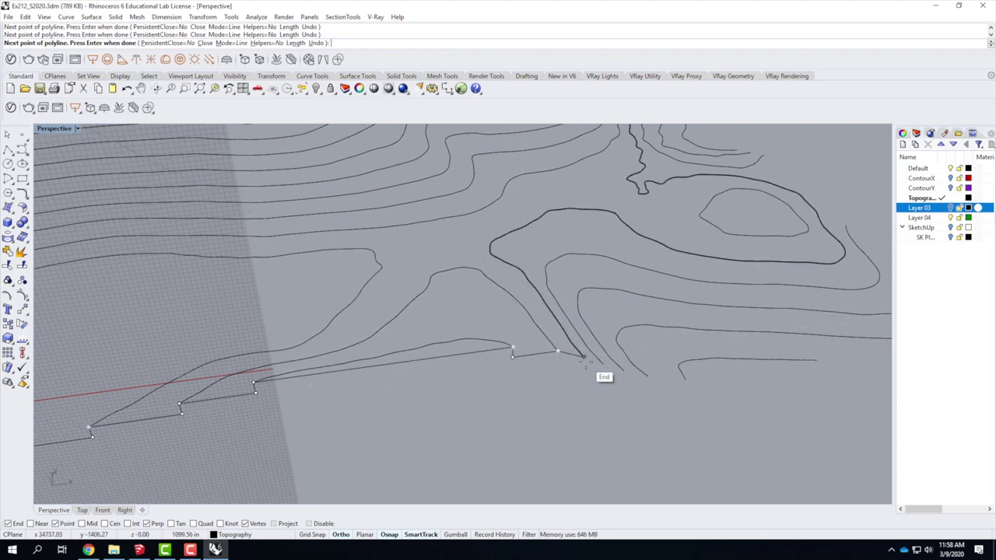
click(574, 360)
click(583, 358)
click(583, 367)
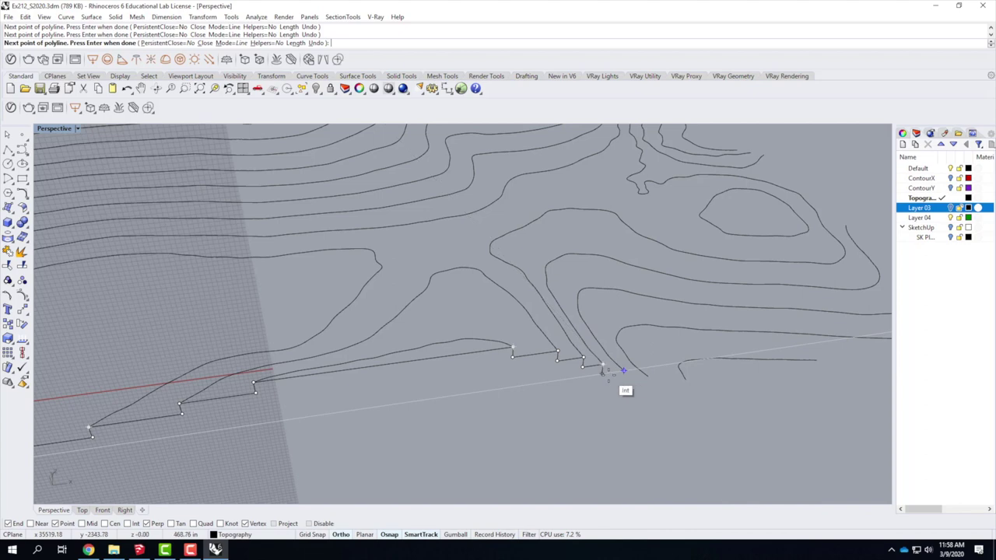
click(623, 371)
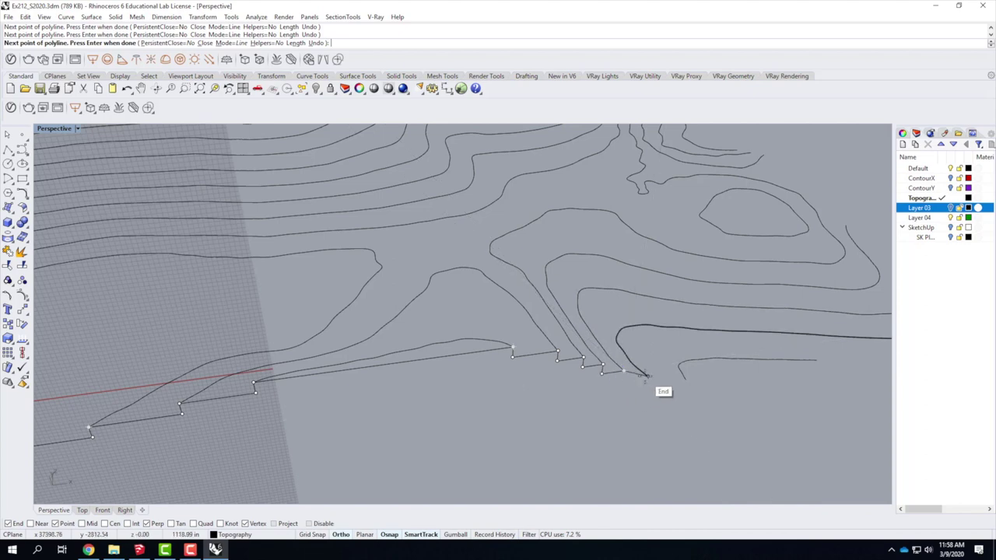
click(623, 380)
click(646, 377)
click(646, 385)
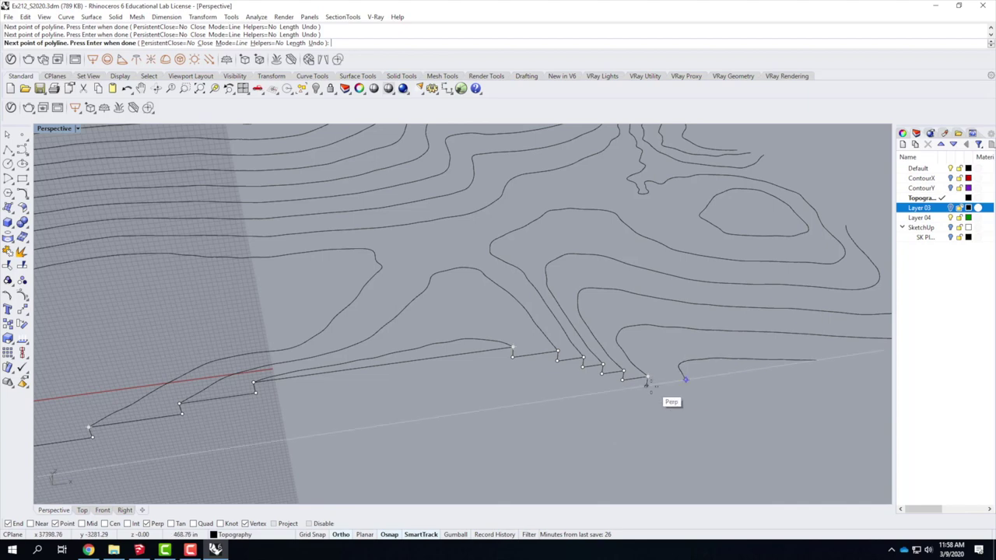
click(684, 382)
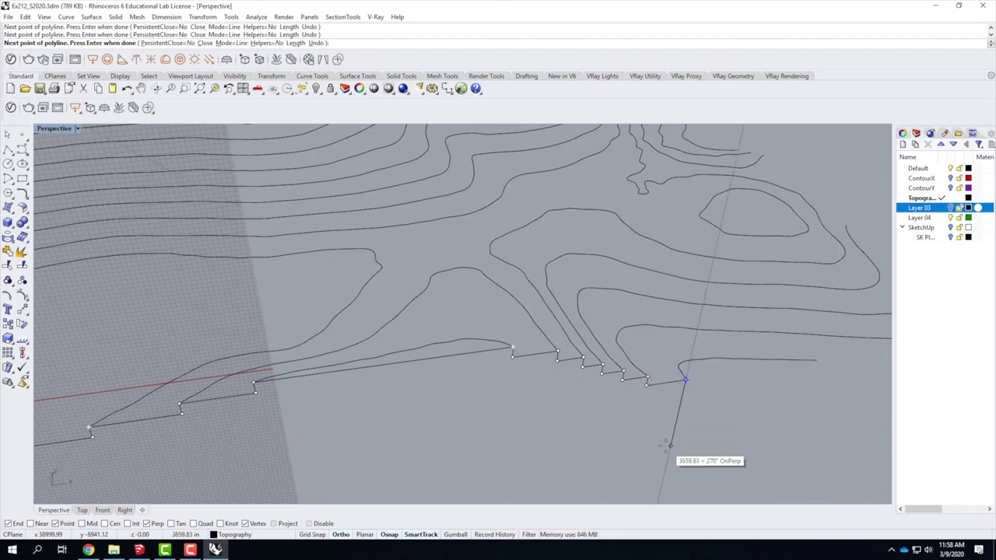
Step: Drop the polyline 39.063' at the lowest contour, run it under the contour's far end, and step it up to finish at the site's corner
text(39.063)
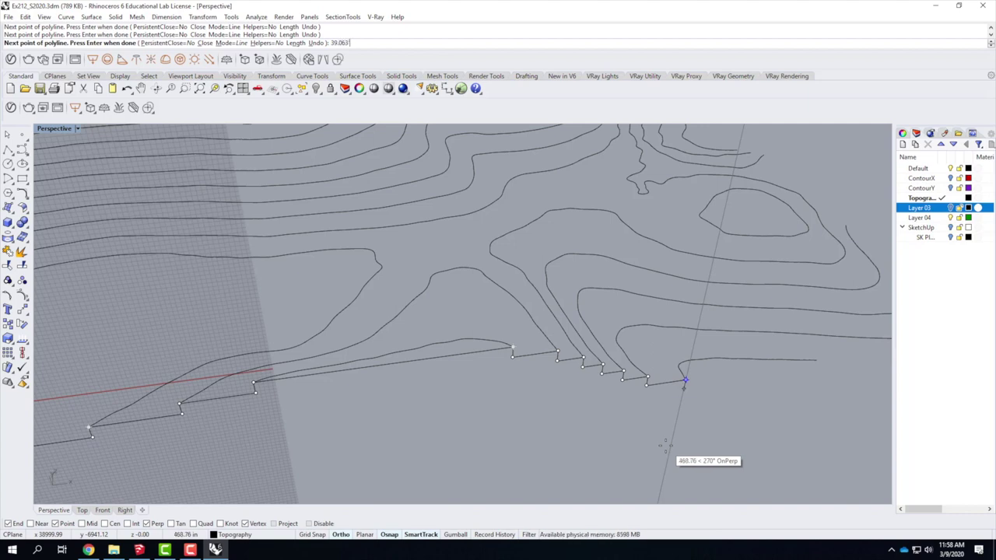
key(Return)
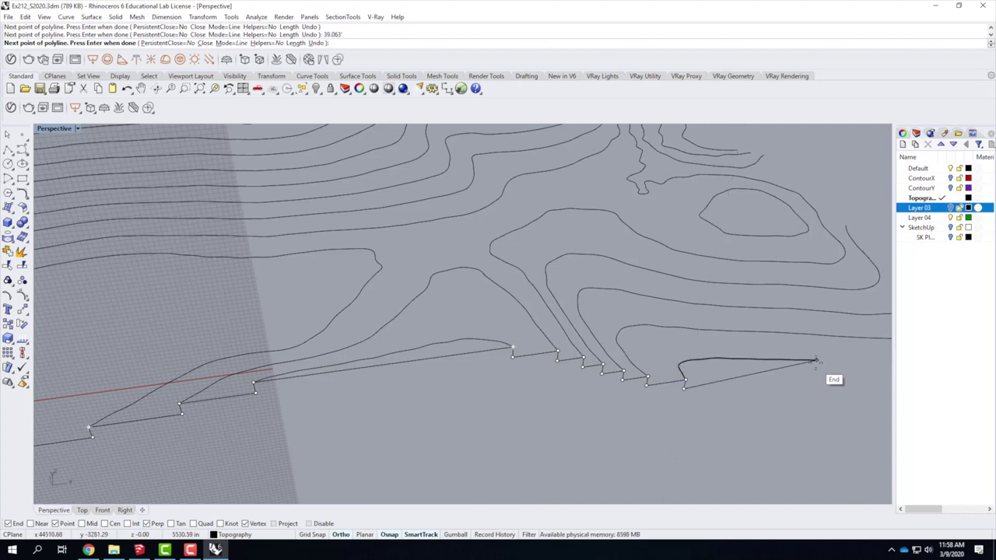
click(815, 360)
scroll(815, 360, down, 3)
scroll(786, 358, up, 4)
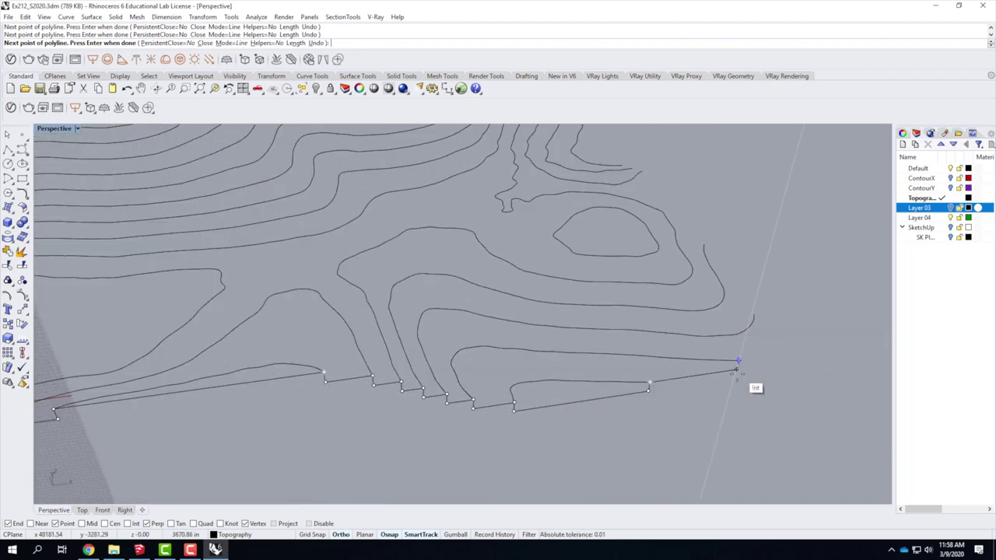
click(737, 359)
key(Return)
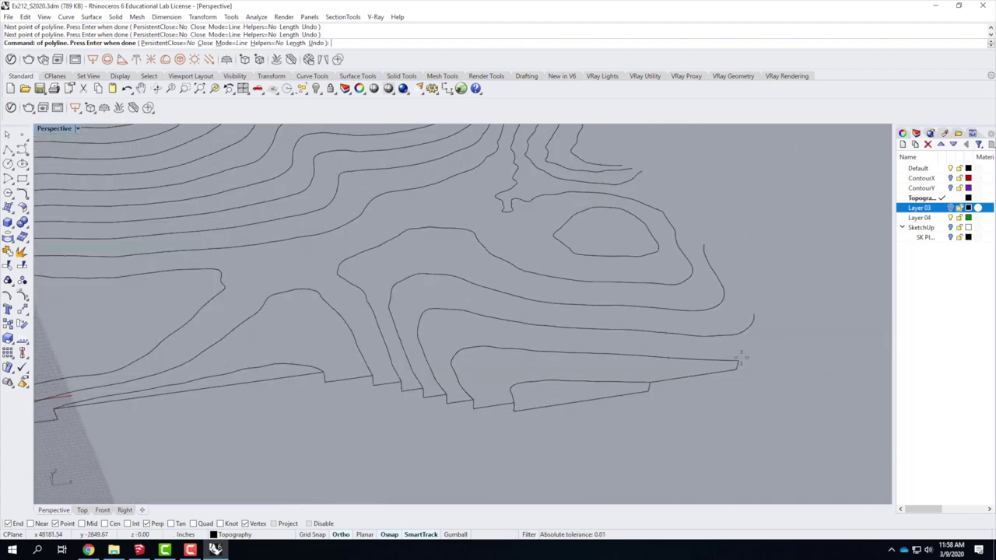
Step: Examine the stepped side profiles around the site from several angles, selecting the new one and the one along the opposite edge
right_drag(738, 360, 794, 343)
scroll(499, 358, up, 4)
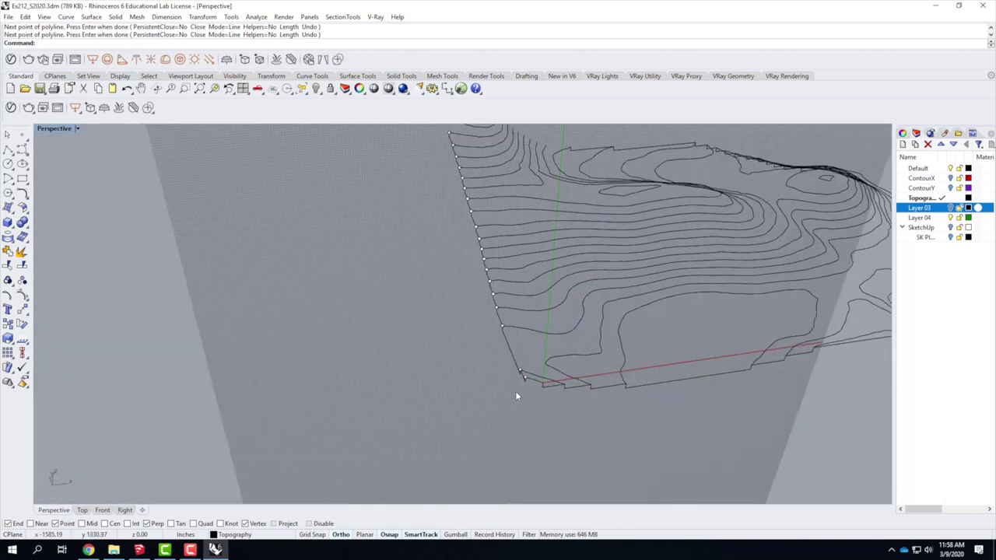
scroll(530, 393, down, 3)
right_drag(399, 385, 551, 498)
scroll(551, 498, up, 3)
scroll(658, 438, down, 3)
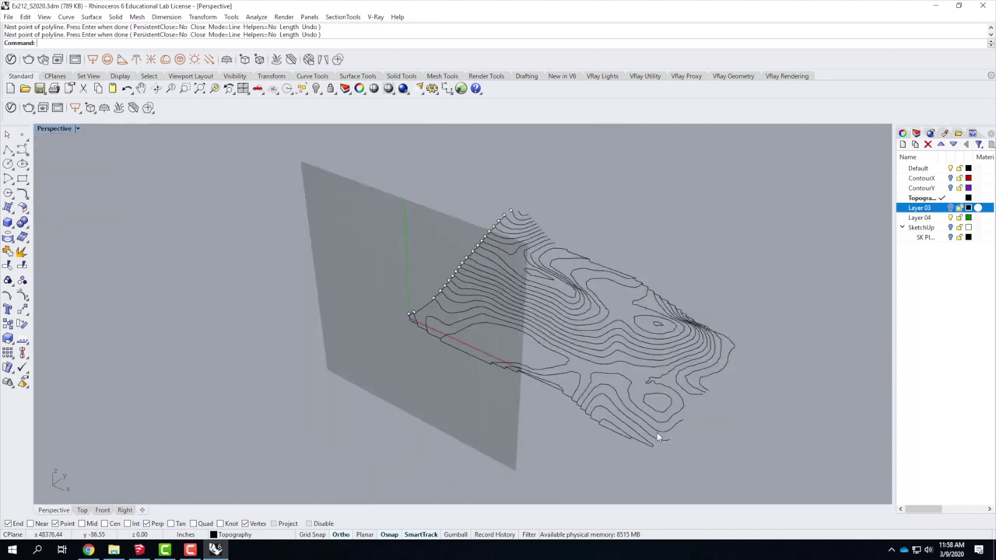
right_drag(660, 439, 589, 418)
right_drag(455, 391, 549, 387)
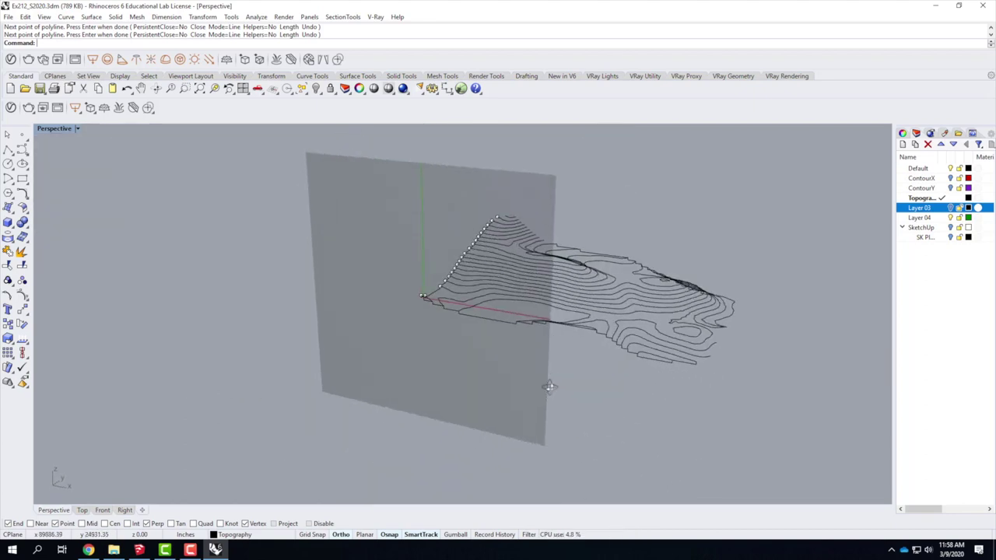
click(499, 325)
right_drag(653, 347, 518, 344)
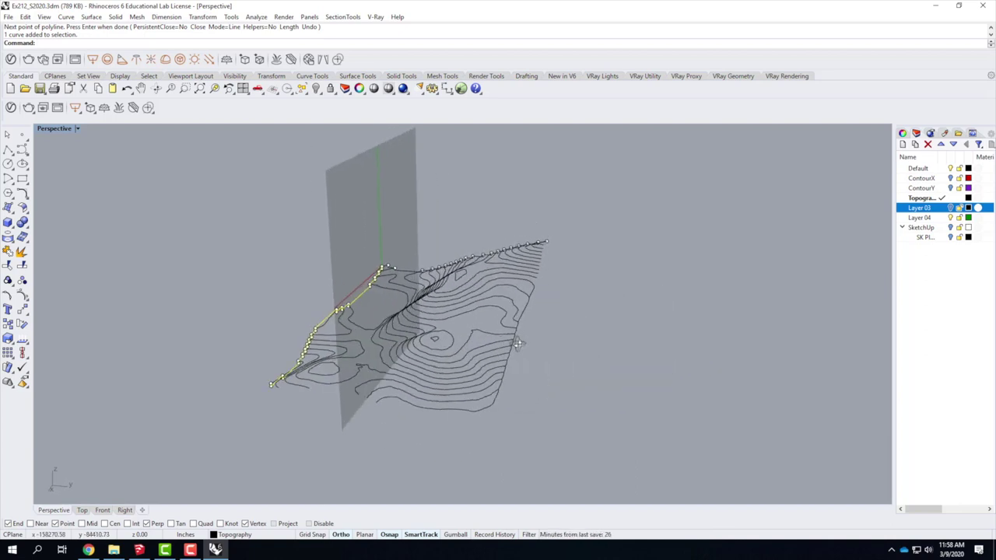
click(524, 310)
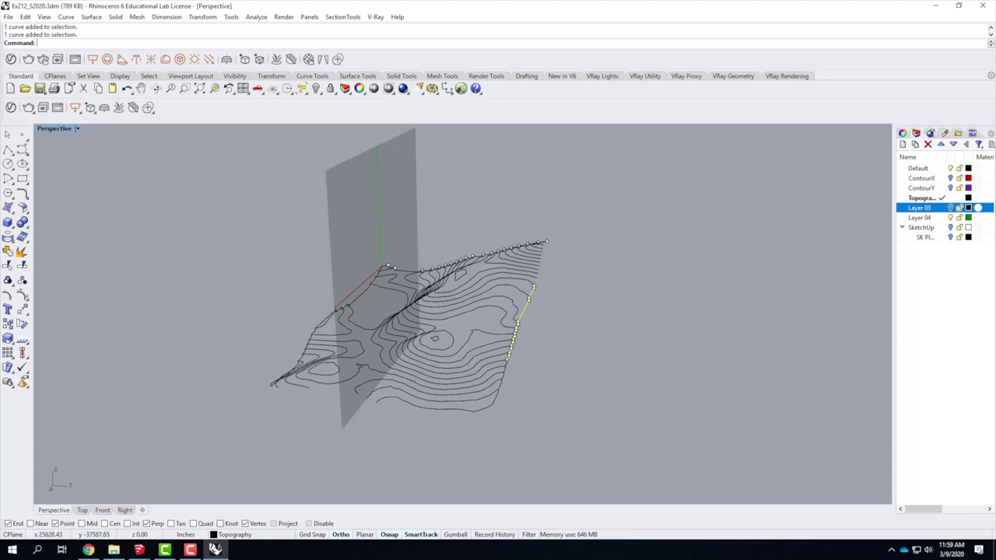
Step: Switch to Chrome and open the Physical Modeling 6.1 [topography method 1] tutorial from the Digital Tools site
click(88, 550)
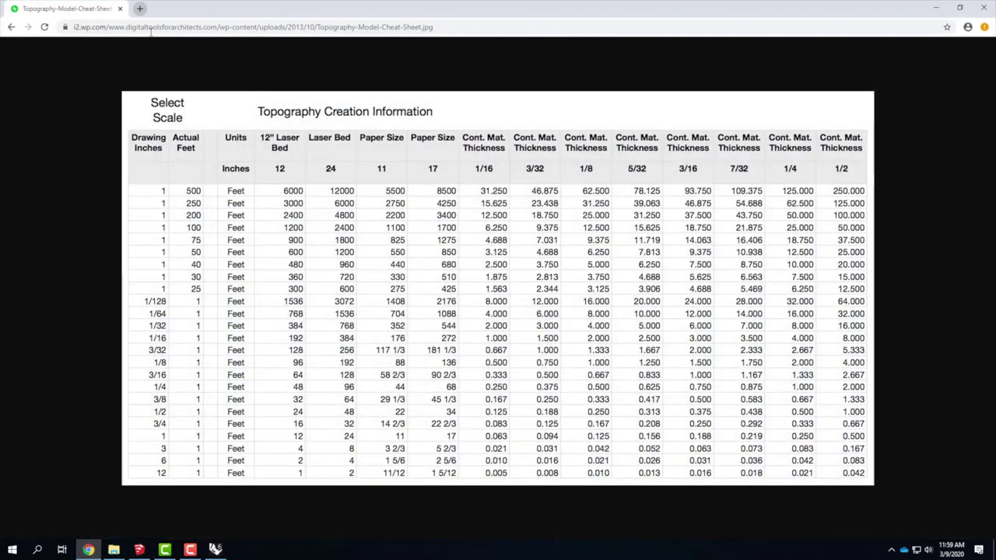
click(11, 27)
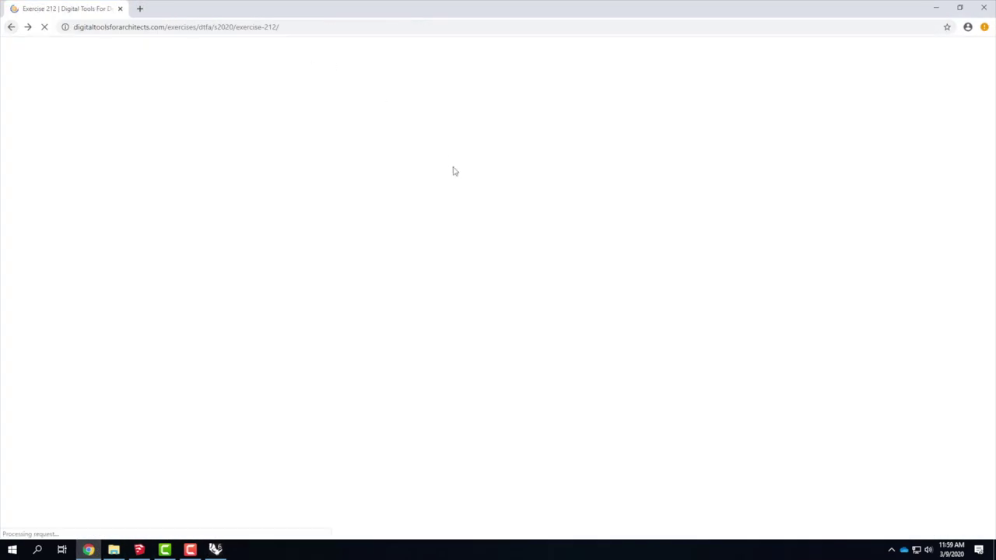
scroll(482, 162, up, 2)
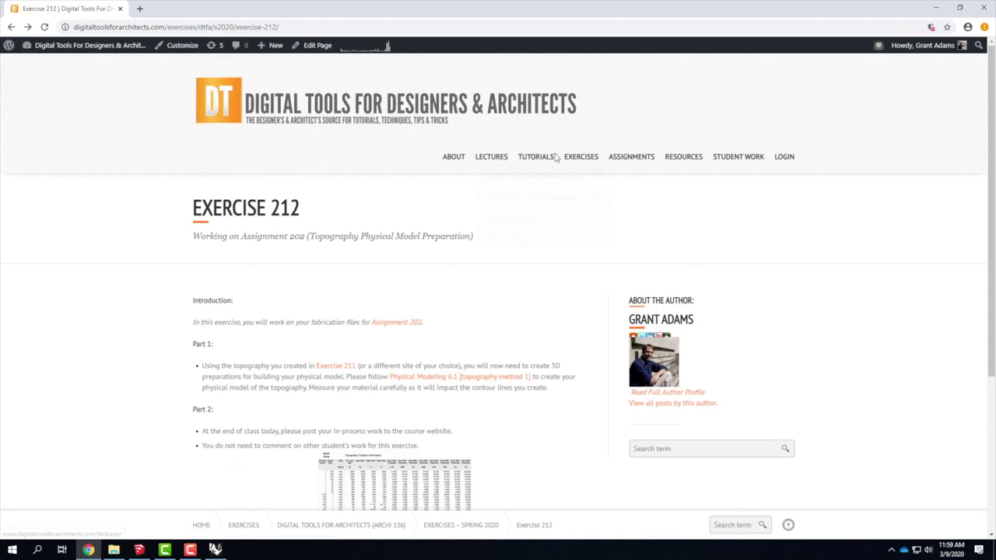
mouse_move(538, 159)
mouse_move(542, 284)
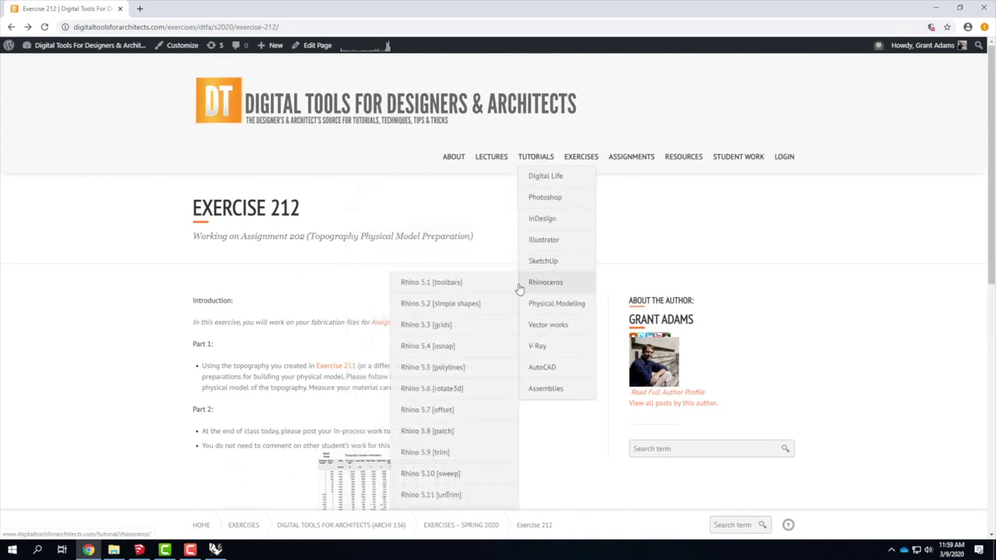
scroll(469, 362, down, 2)
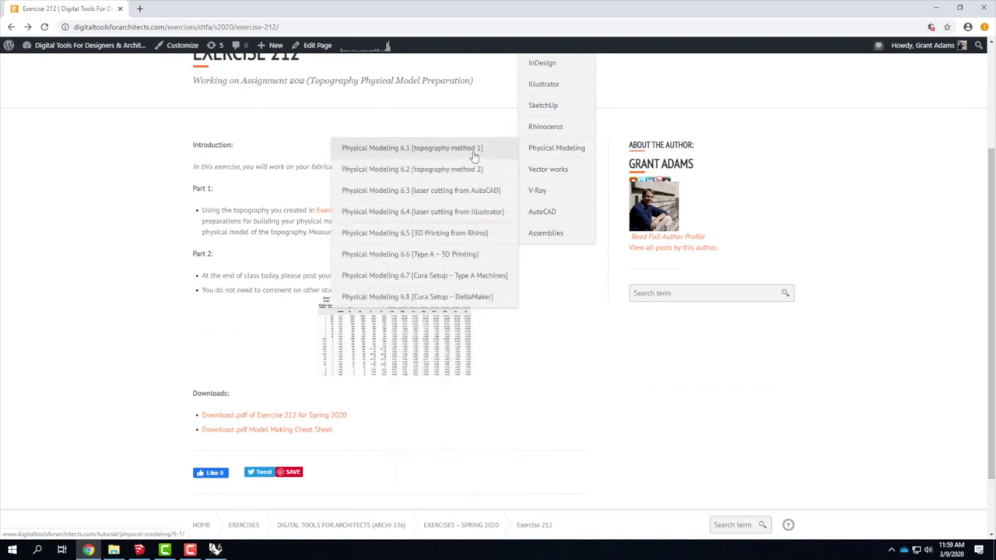
click(474, 149)
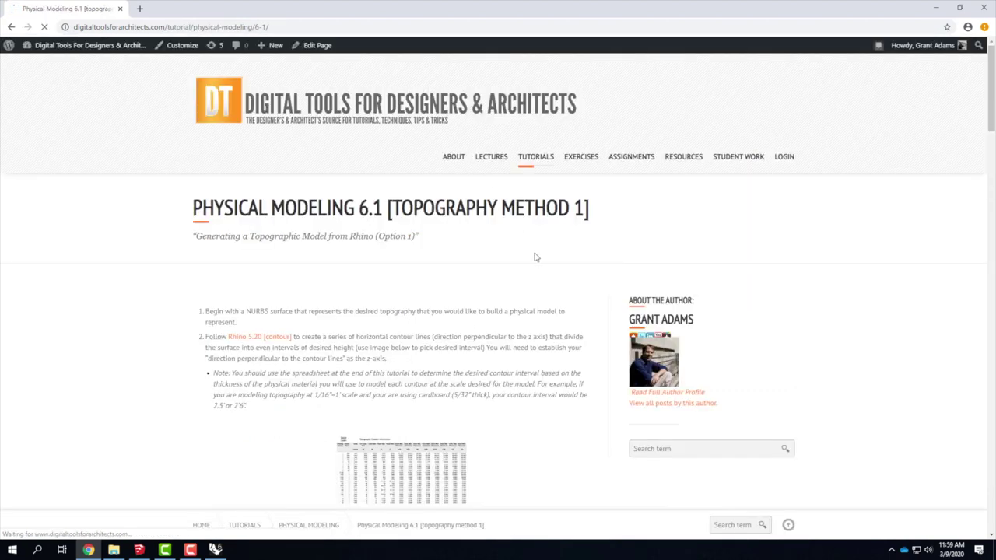
Step: Read through the topography method 1 steps to the construction plane alternative and try to open its linked Rhino 5.36 [cPlane] tutorial
scroll(534, 256, down, 2)
scroll(534, 256, down, 2)
scroll(374, 395, down, 3)
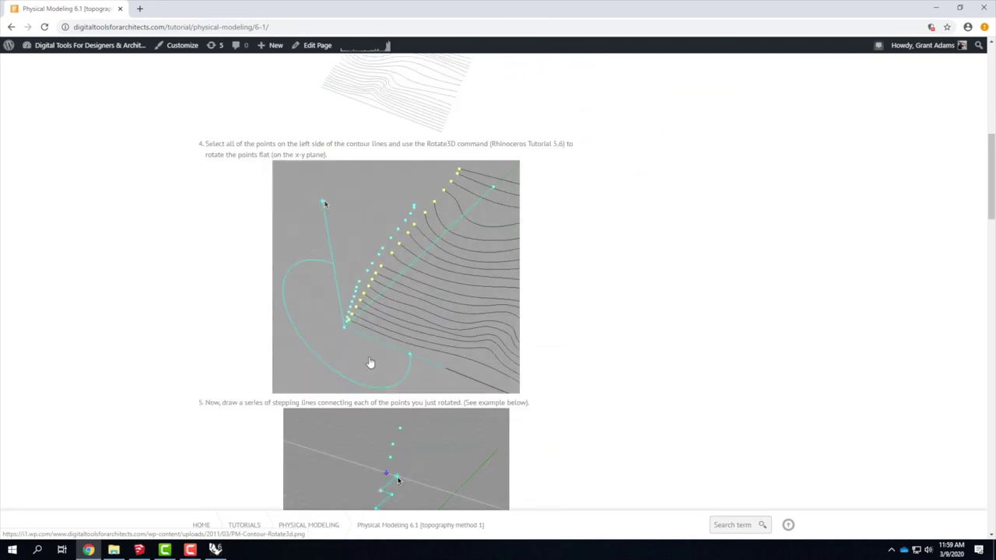
scroll(368, 387, down, 7)
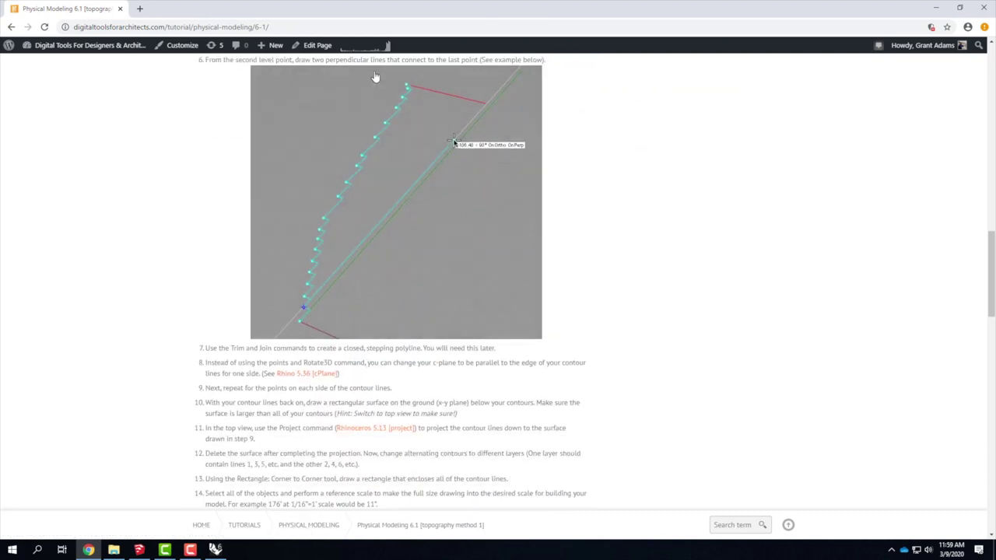
scroll(373, 276, down, 3)
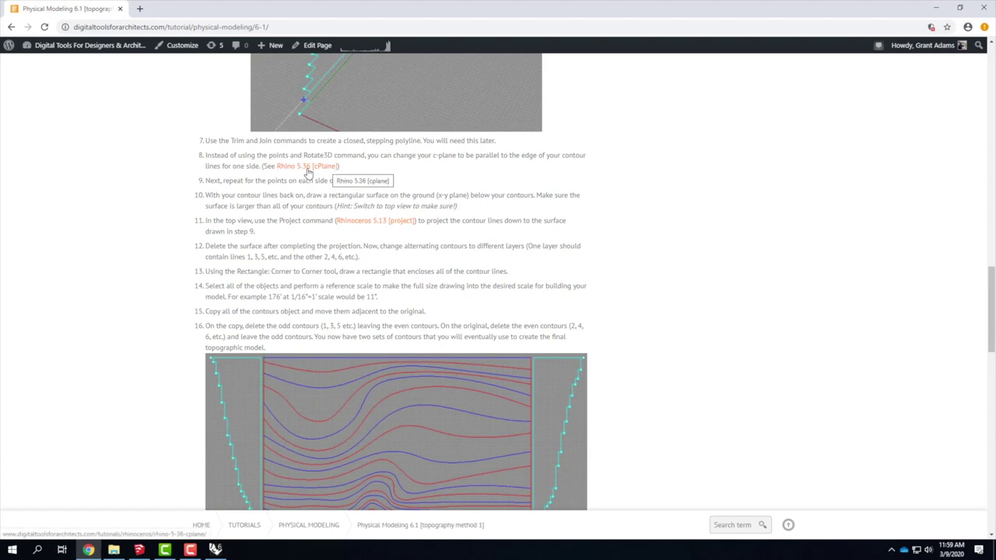
click(307, 168)
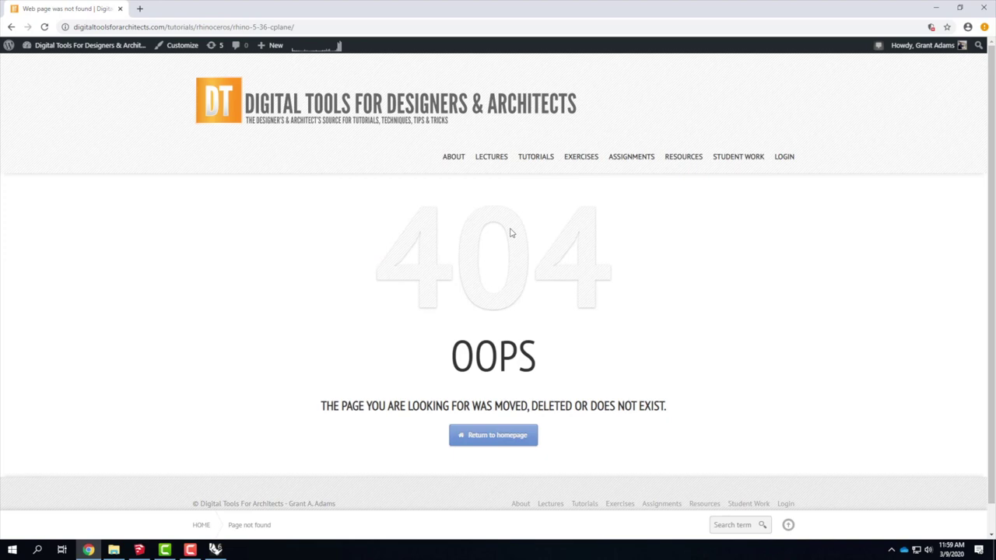
Step: Open the Rhino 5.36 [cPlane] tutorial from the site's list of Rhinoceros tutorials
mouse_move(539, 160)
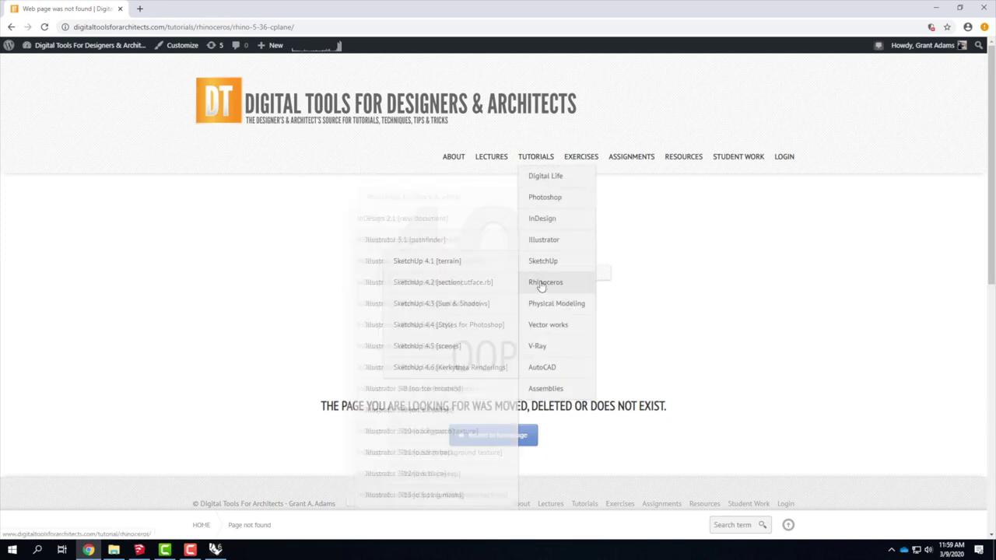
scroll(449, 389, down, 3)
scroll(449, 403, down, 2)
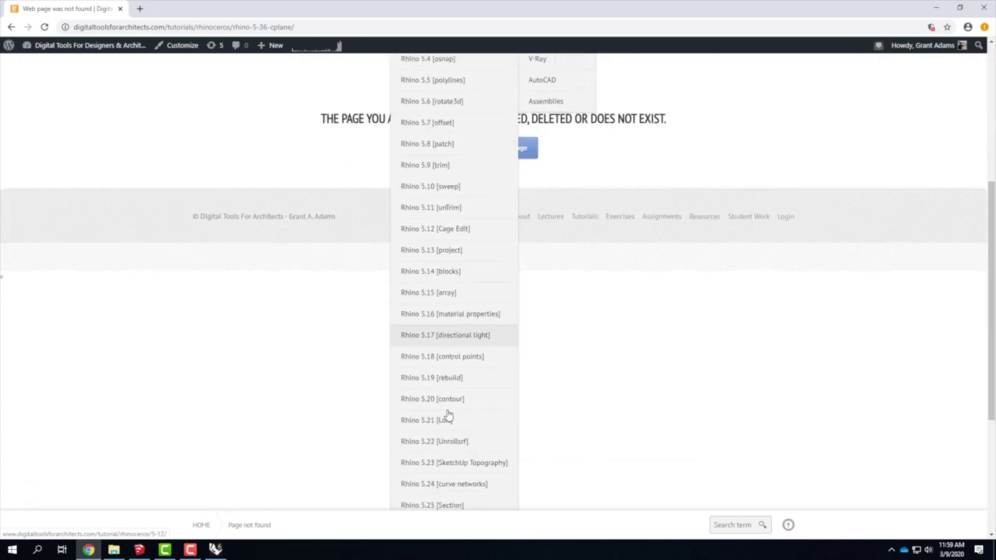
scroll(470, 464, down, 1)
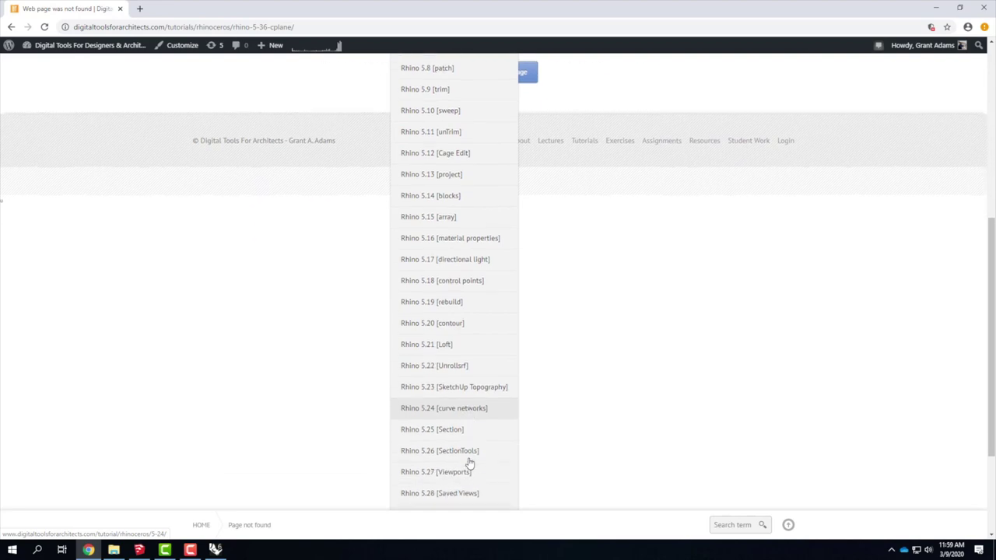
scroll(469, 464, down, 1)
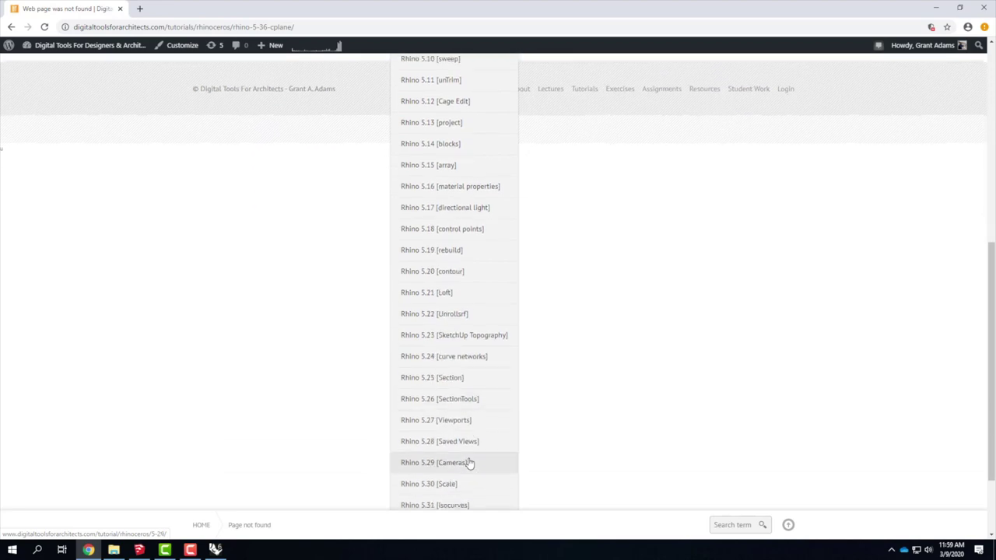
scroll(470, 467, down, 1)
scroll(470, 469, down, 1)
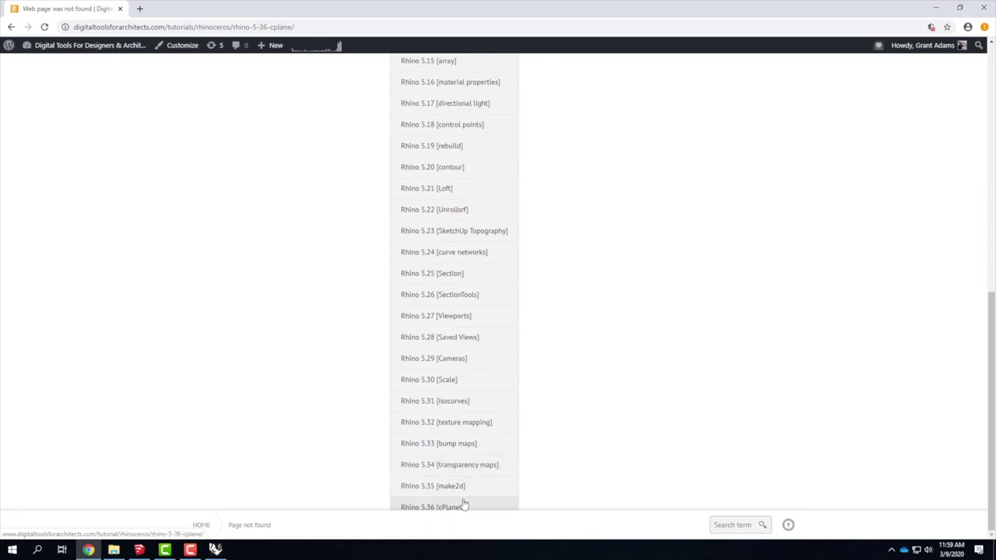
click(468, 507)
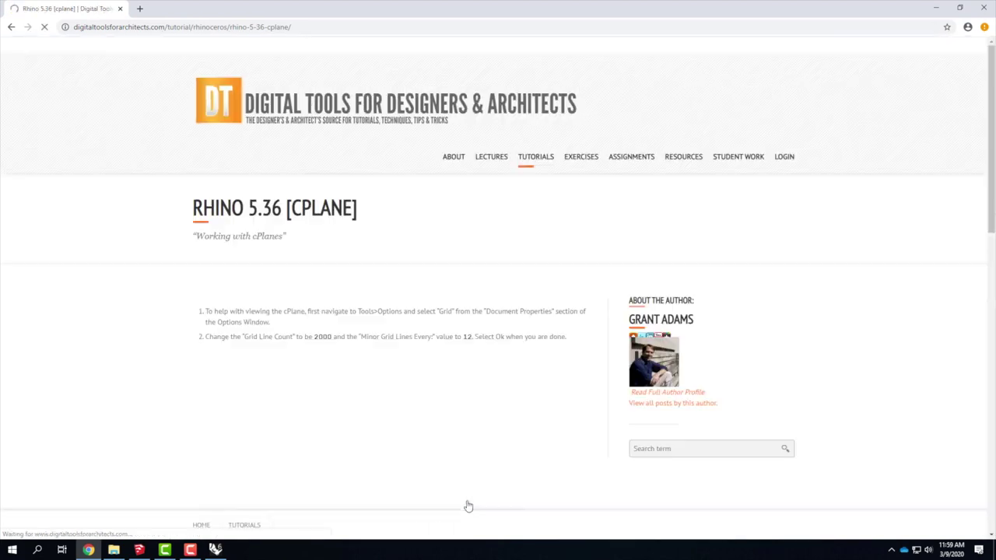
Step: Examine the cPlane tutorial's instructions on grid settings, the three-point construction plane and resetting to World Top
scroll(537, 305, down, 1)
scroll(537, 305, down, 20)
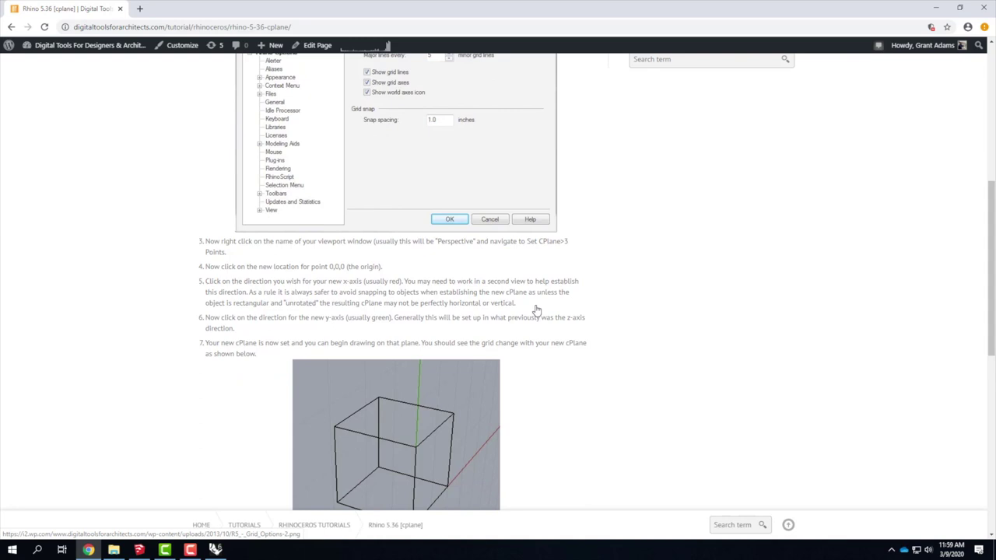
scroll(536, 310, up, 6)
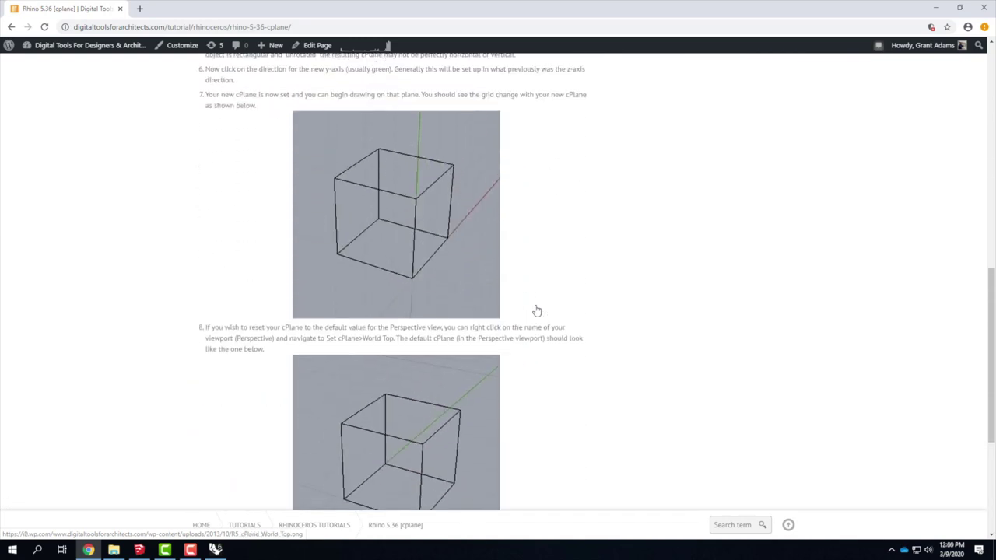
scroll(537, 311, up, 1)
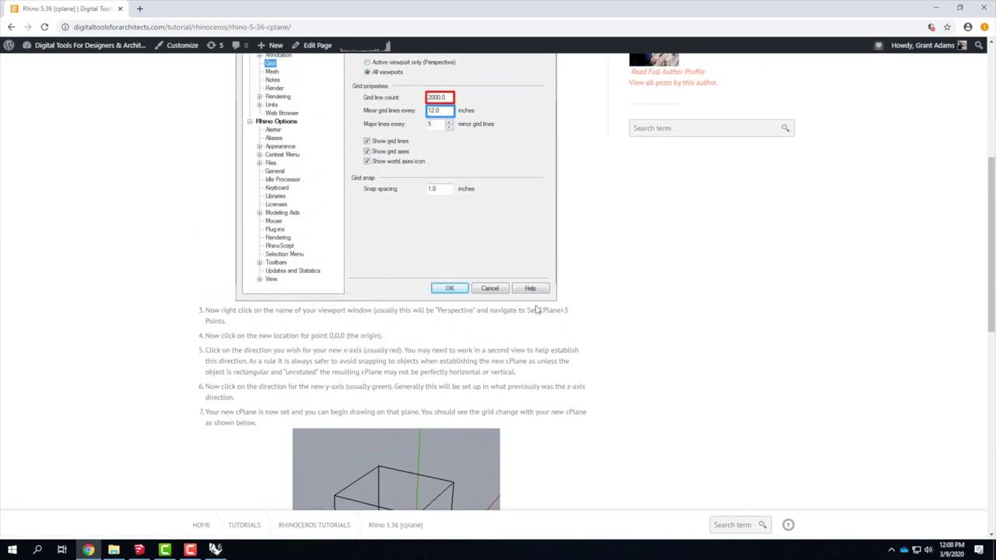
scroll(536, 311, up, 4)
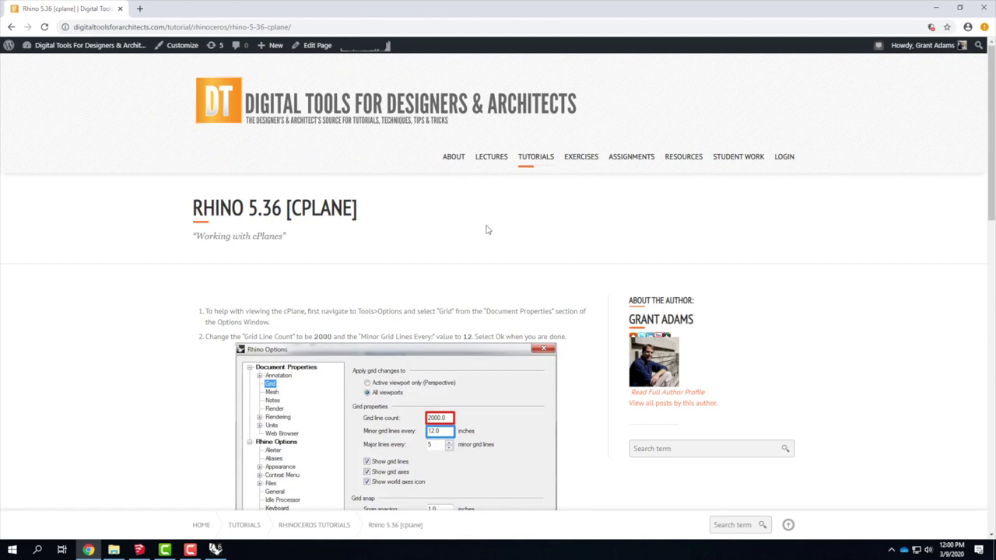
Step: Open the Physical Modeling 6.2 [topography method 2] tutorial and look through its contour, unrolling and vertical plane steps
mouse_move(537, 156)
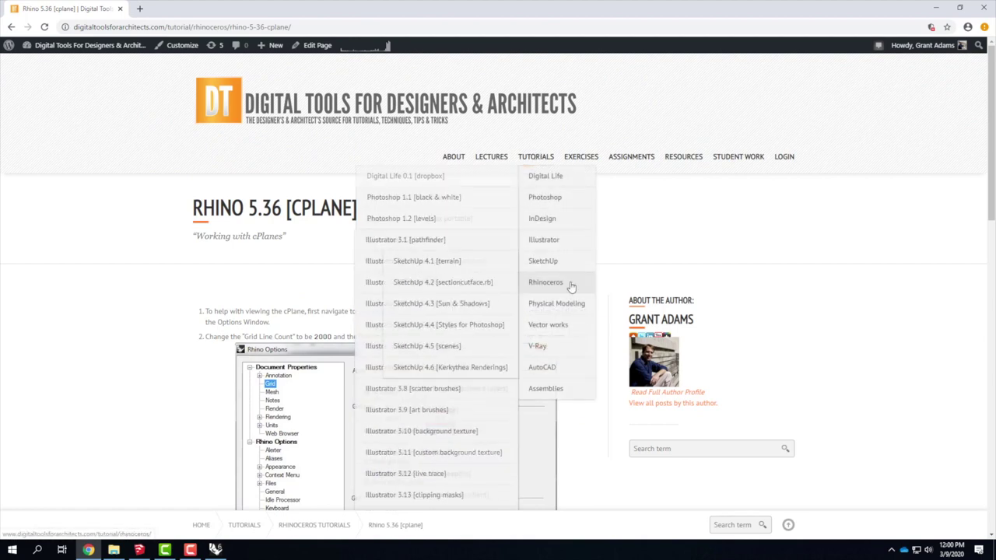
mouse_move(545, 304)
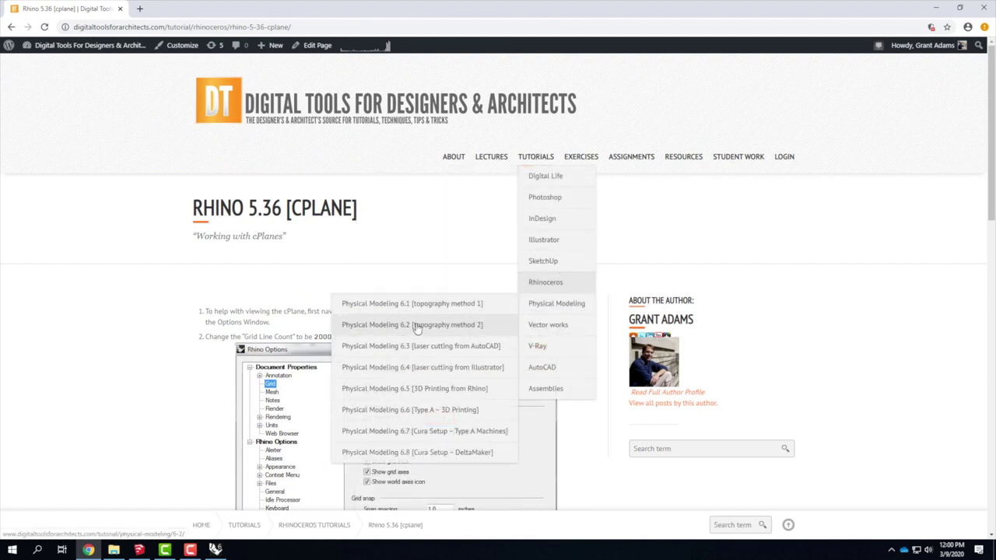
click(447, 326)
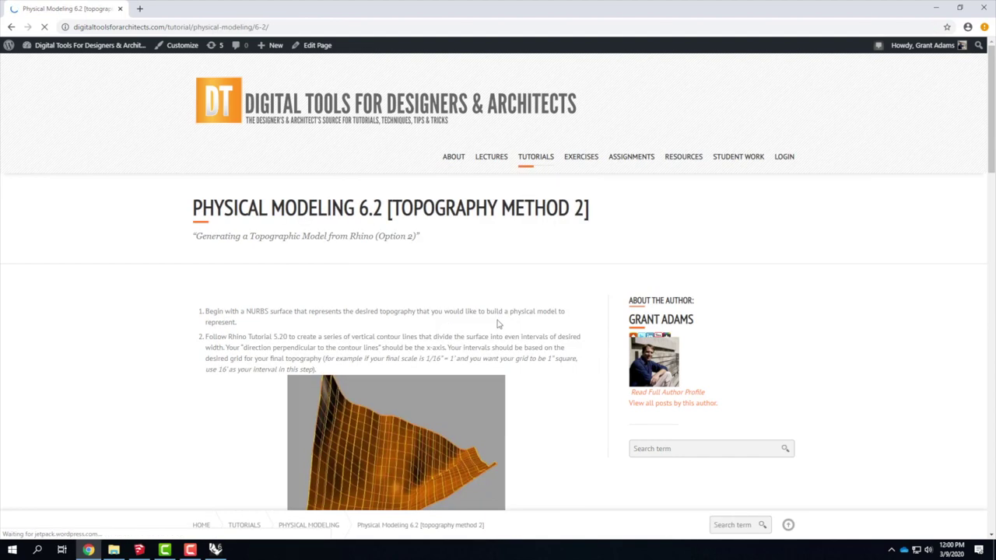
scroll(499, 324, down, 2)
scroll(429, 363, down, 3)
scroll(381, 370, down, 2)
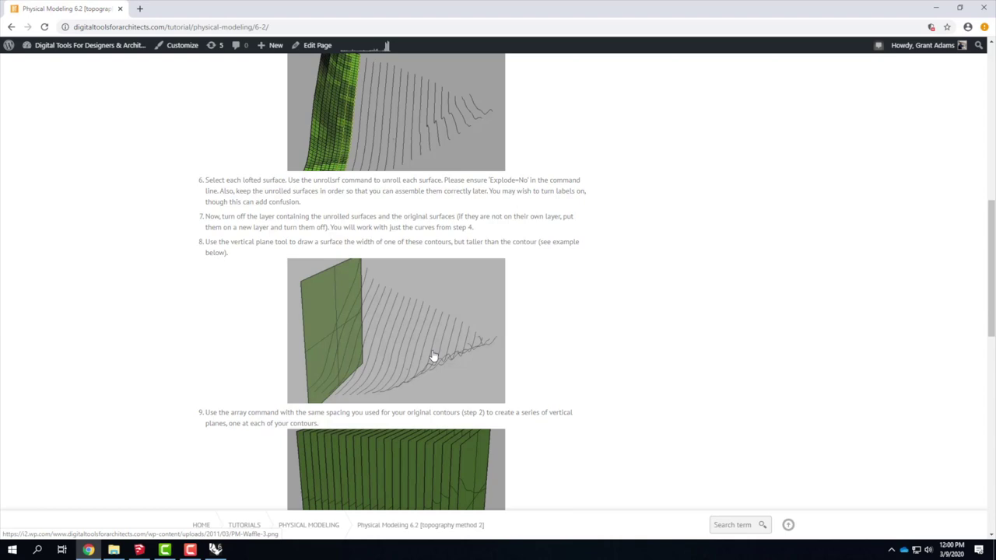
scroll(434, 357, down, 3)
scroll(433, 356, up, 10)
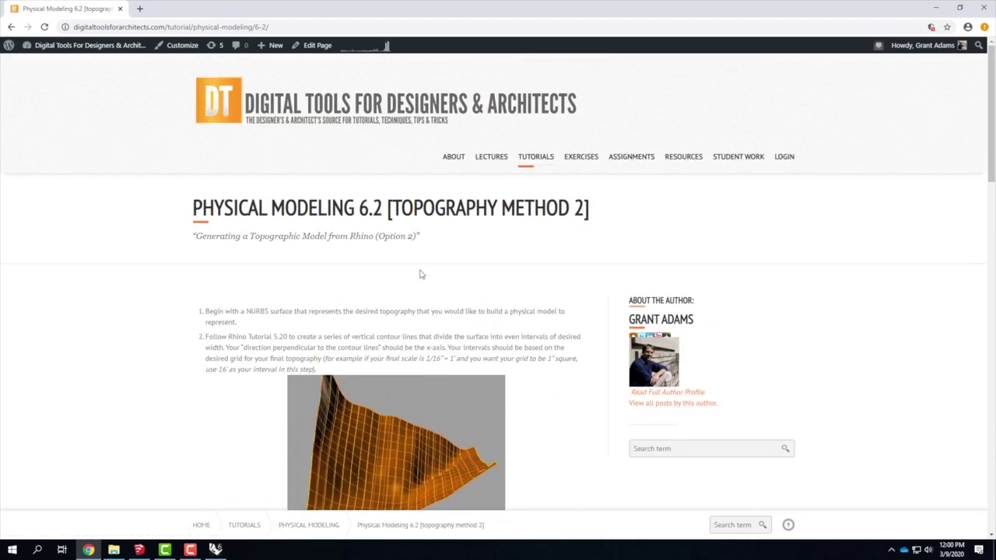
Step: Return to the Physical Modeling 6.1 [topography method 1] tutorial from the site's Physical Modeling tutorials
mouse_move(536, 162)
mouse_move(548, 305)
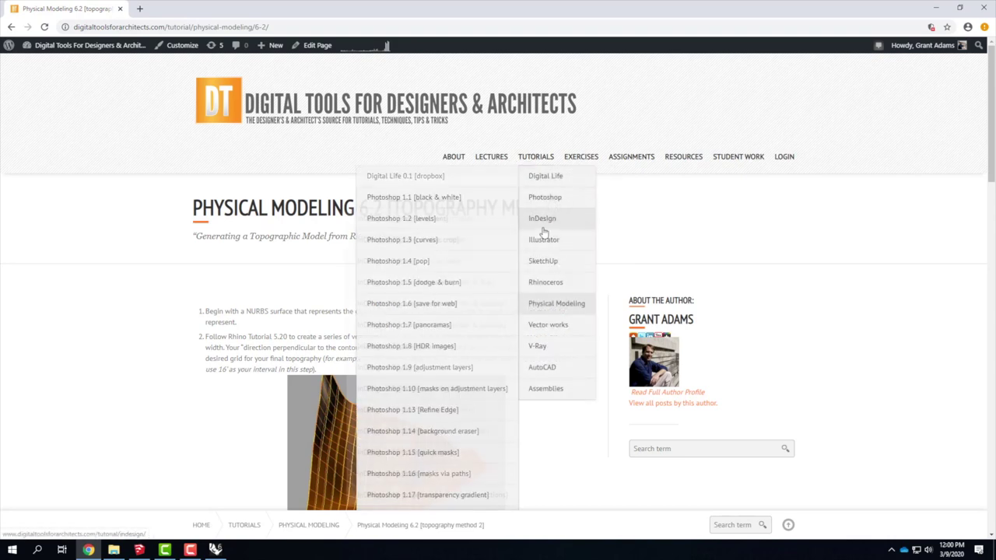
click(456, 310)
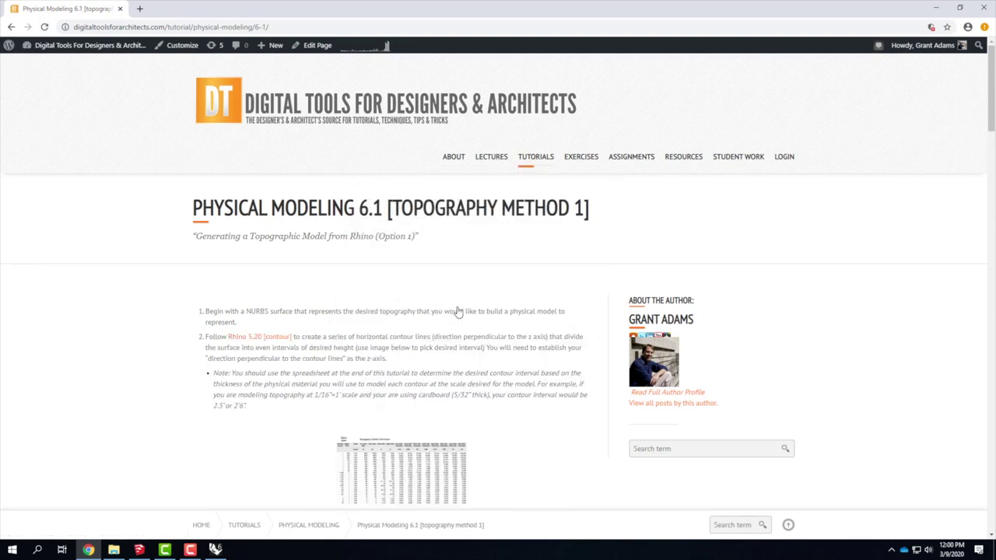